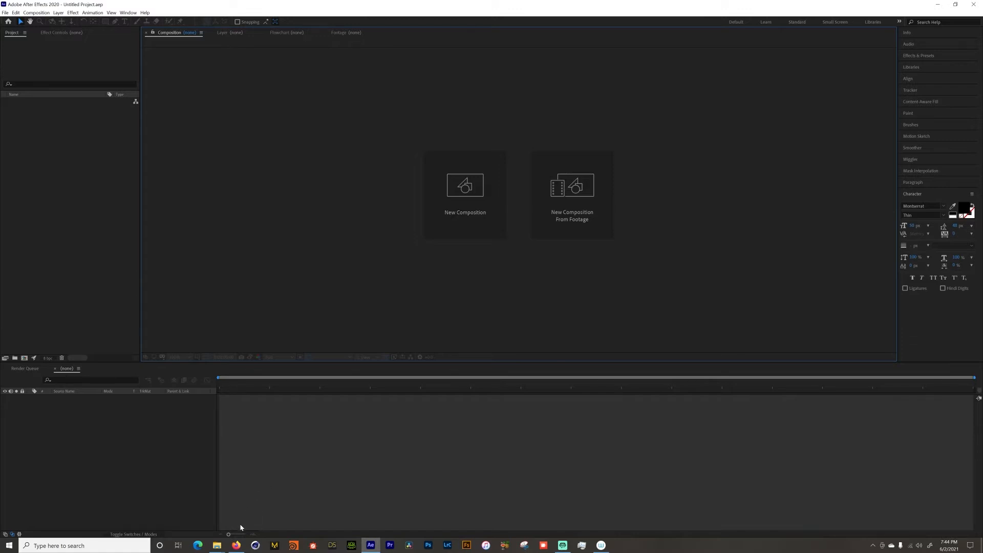
Step: Switch to Firefox and open the orange-and-blue "Crate's Lower Thirds" image from the Bing image results
mouse_move(234, 548)
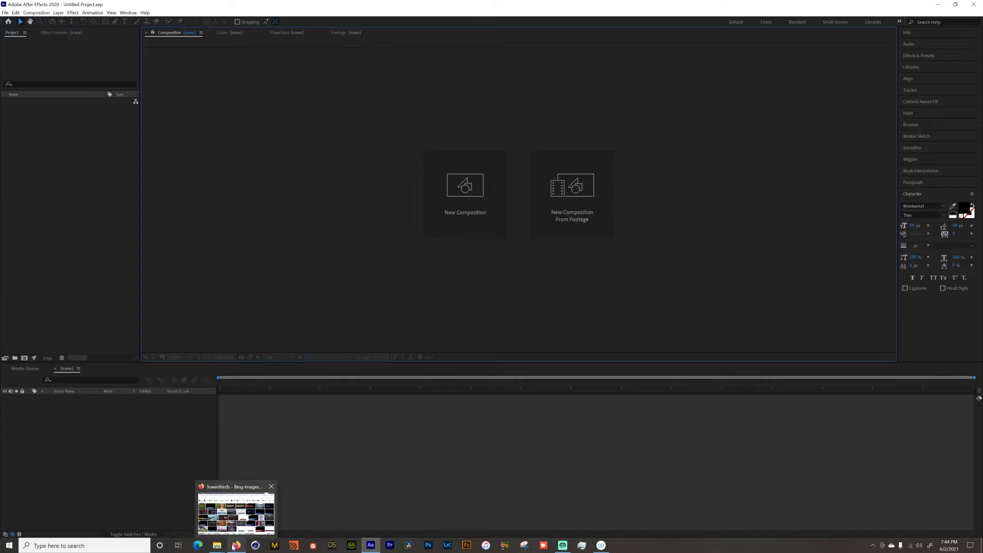
left_click(235, 547)
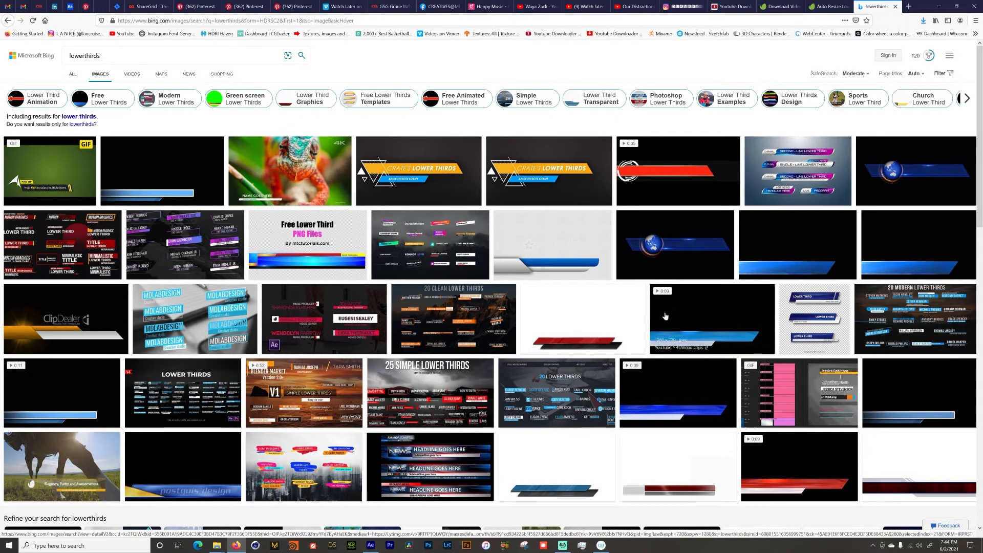
left_click(568, 183)
Step: Save the lower thirds image to the Downloads folder as a JPEG named "lowerthird reference"
right_click(453, 212)
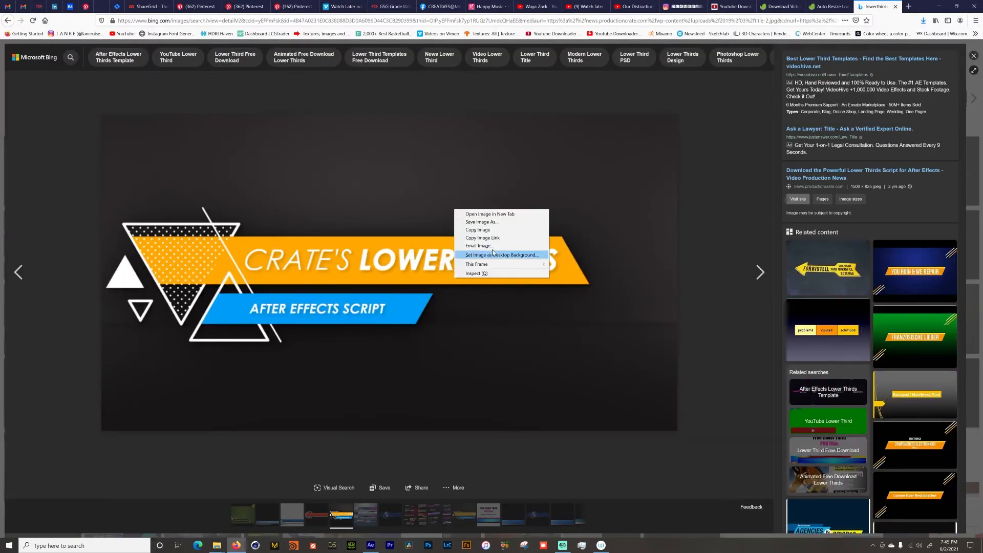
left_click(481, 223)
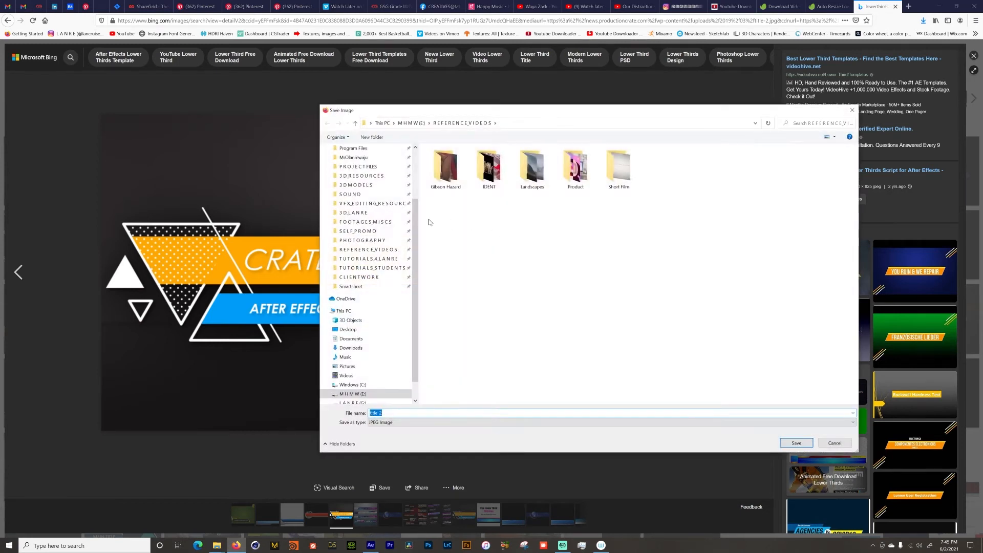
scroll(354, 179, "up", 3)
scroll(355, 179, "up", 1)
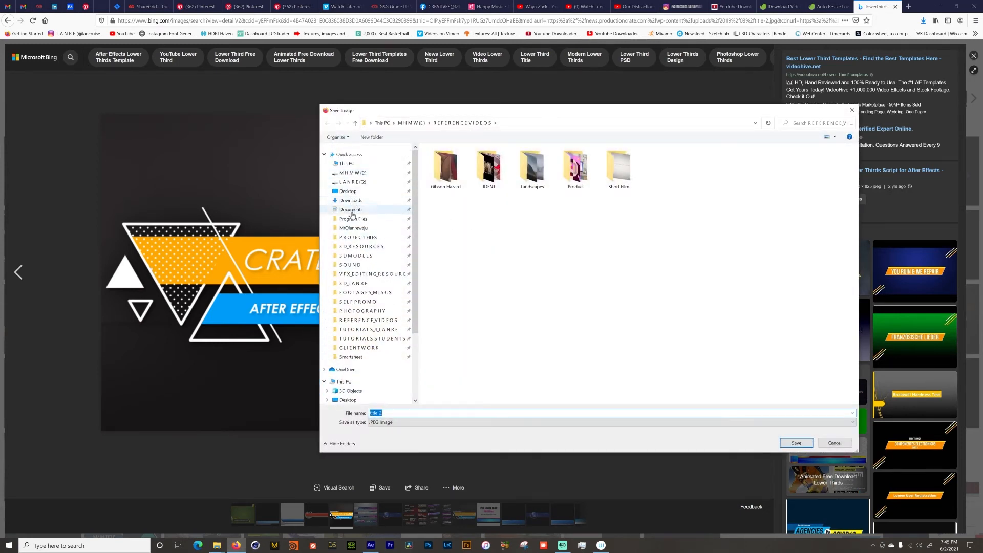
left_click(352, 201)
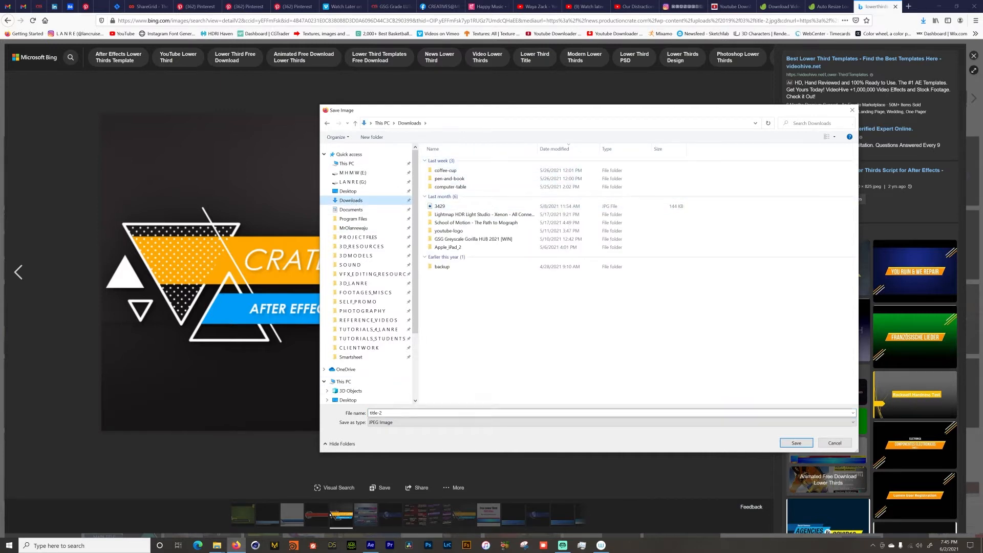
left_click_drag(395, 413, 338, 412)
type("low")
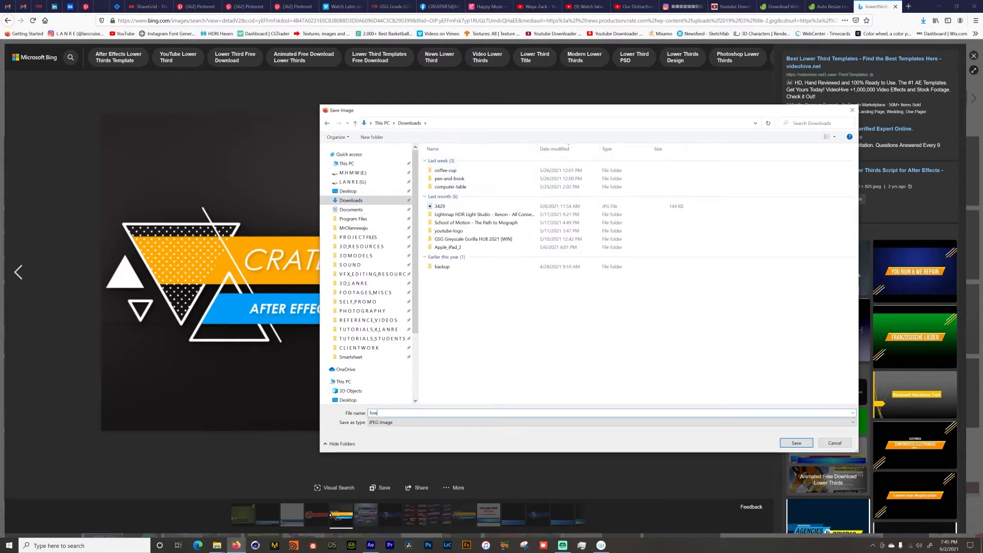
type("erthird reference")
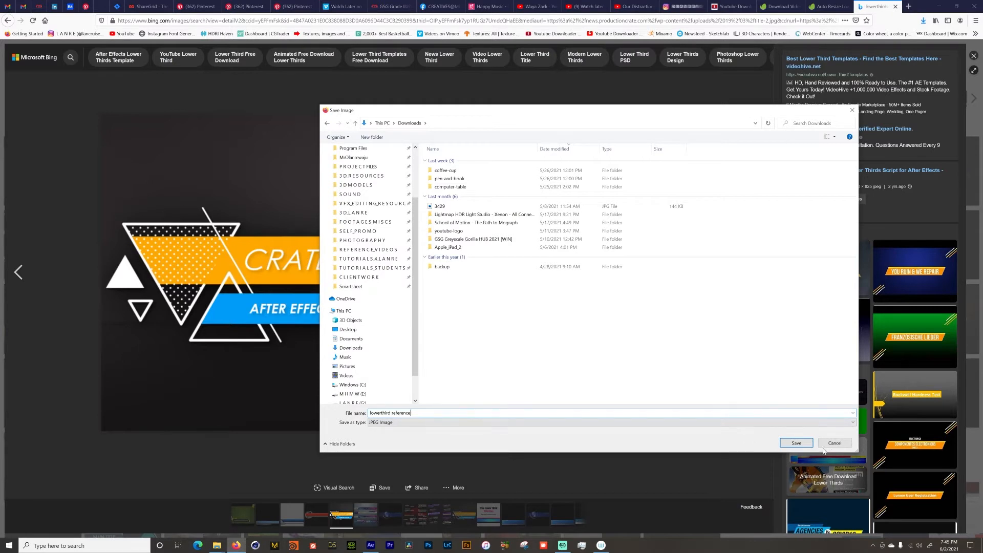
left_click(797, 443)
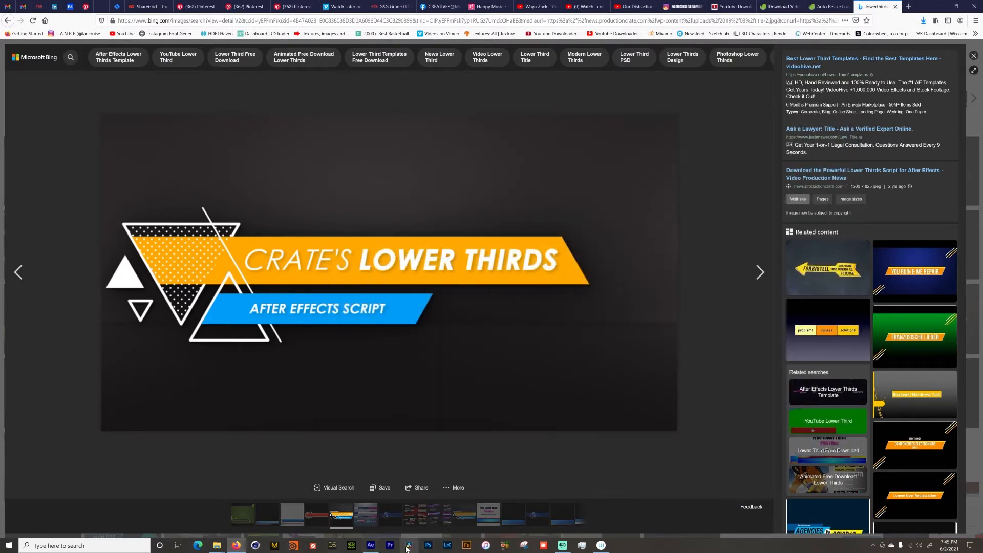
Step: Switch to After Effects and create a 1920 x 1080 px composition named "lowerthird"
left_click(371, 545)
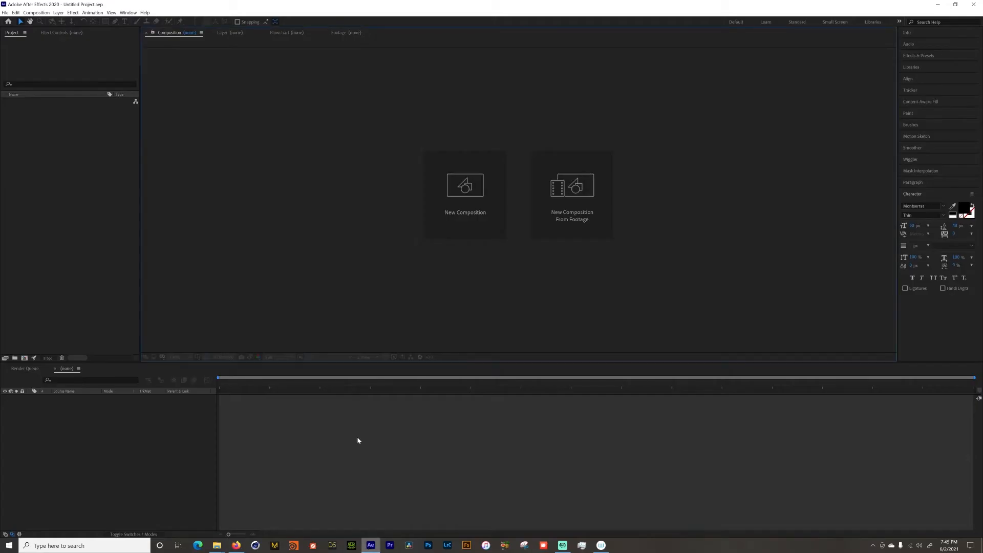
left_click(459, 192)
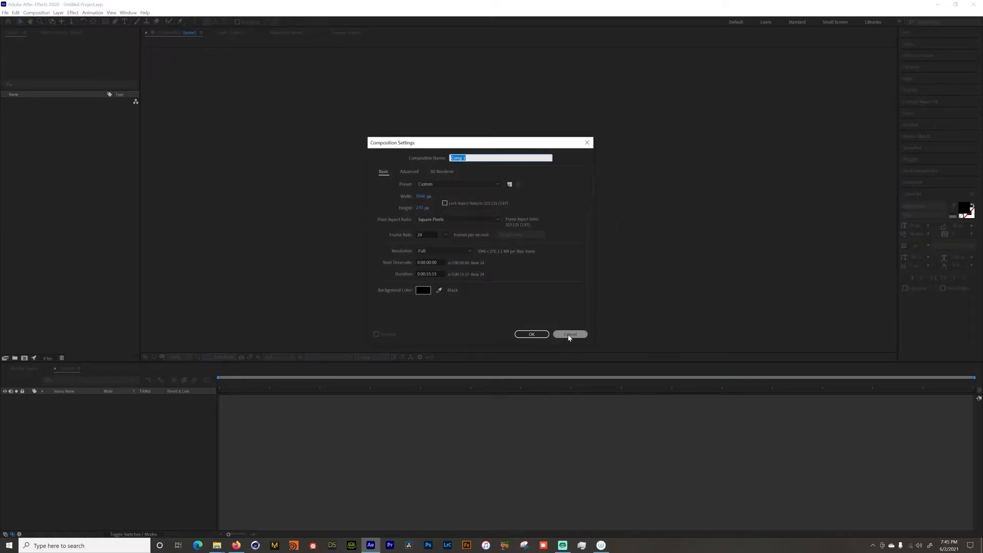
left_click(423, 196)
type("1920")
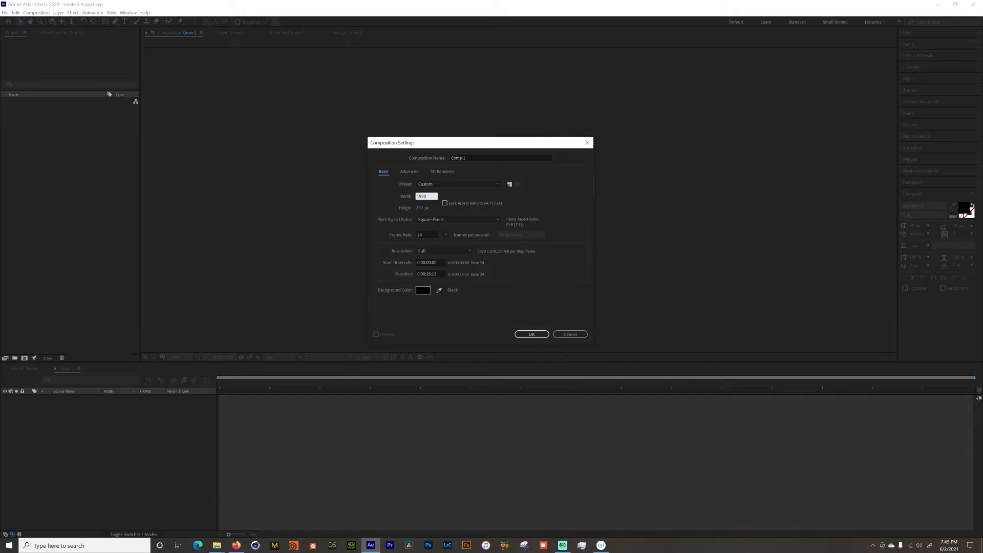
key("Tab")
type("1080")
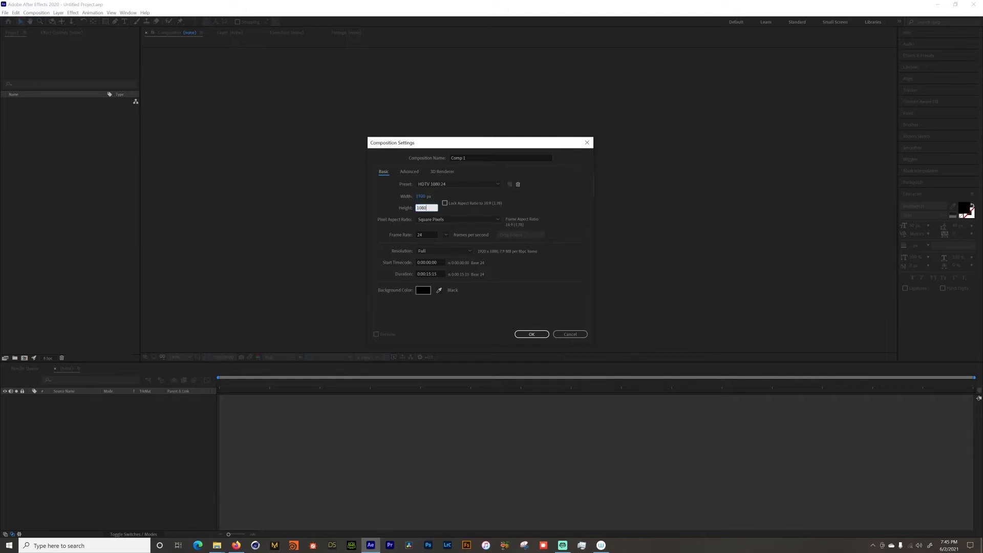
left_click(567, 241)
left_click_drag(474, 157, 423, 152)
key("BackSpace")
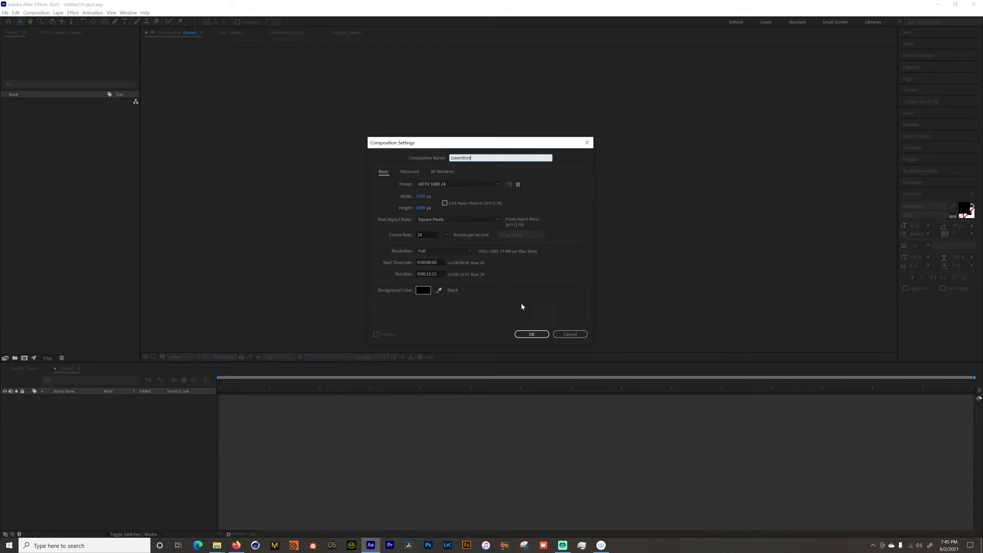
left_click(532, 334)
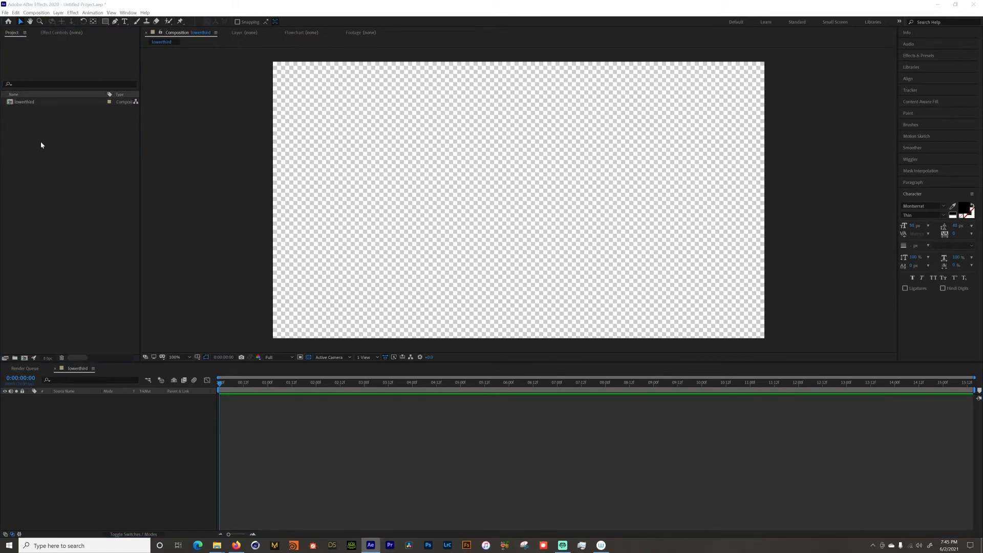
Step: Import the "lowerthird reference" image from the Downloads folder as footage
double_click(41, 145)
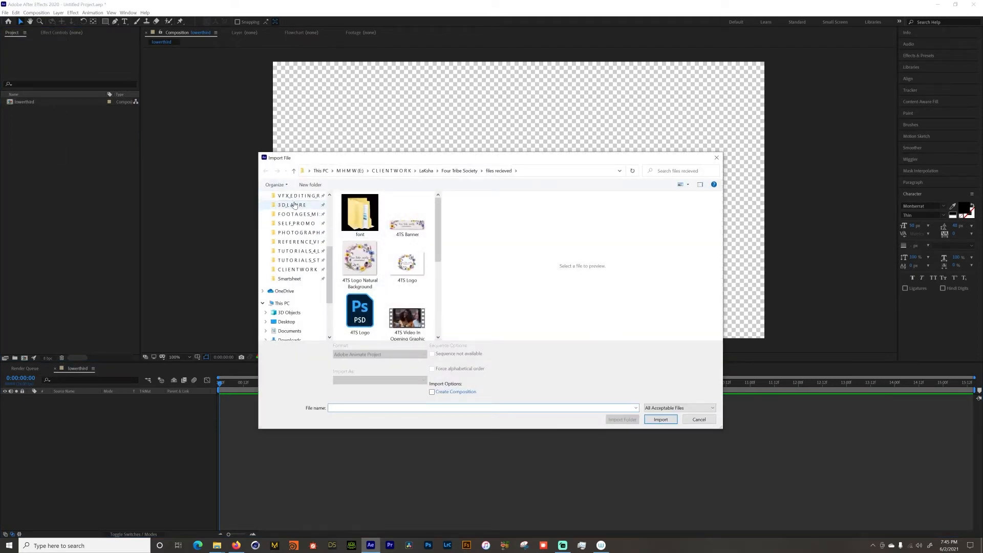
scroll(294, 205, "up", 5)
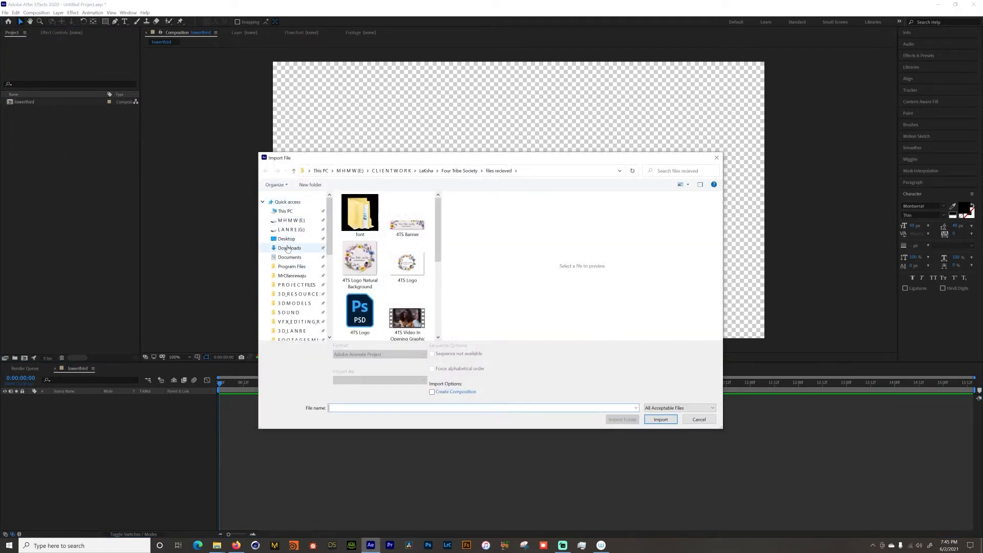
left_click(287, 249)
left_click(369, 219)
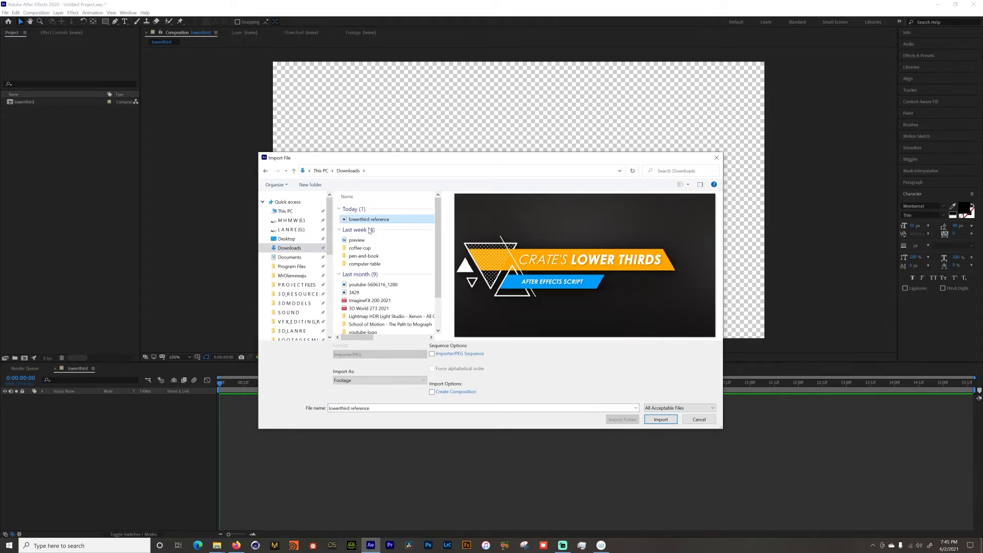
left_click(660, 419)
Step: Add the reference image to the lowerthird composition as a layer and move it slightly down in the frame
left_click_drag(43, 113, 91, 425)
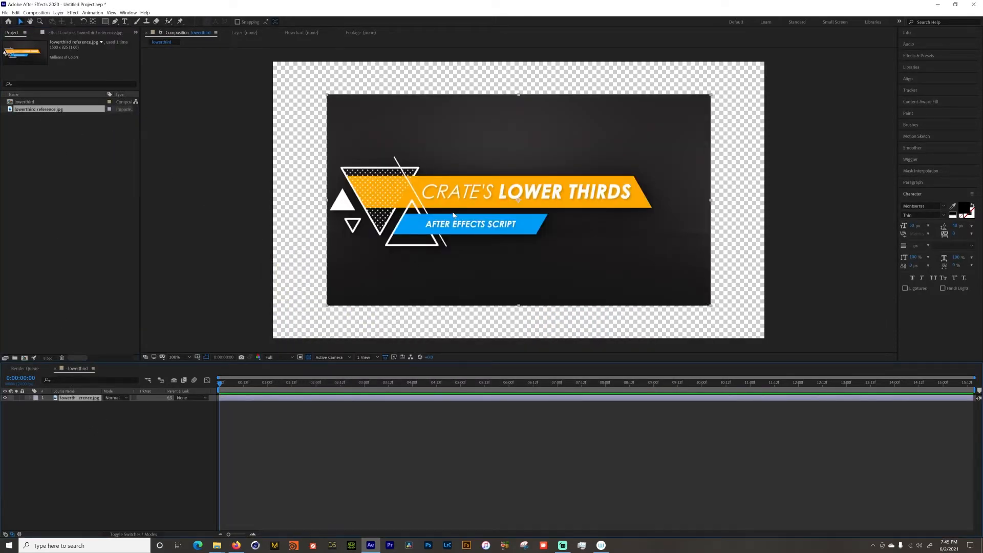
left_click_drag(490, 155, 490, 178)
left_click(121, 459)
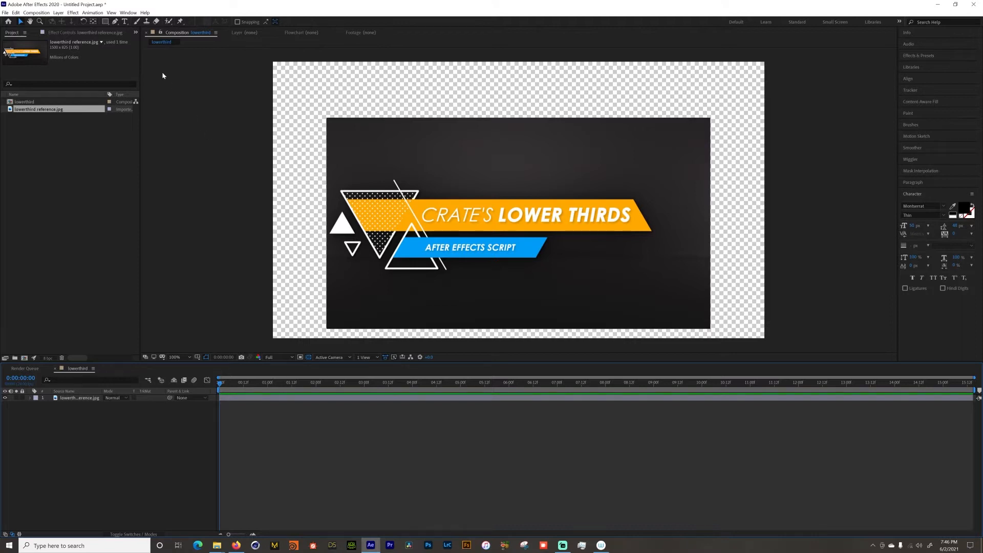
Step: Trace the orange title bar with the Pen tool as a closed four-point shape, then hide and deselect its shape layer
left_click(115, 22)
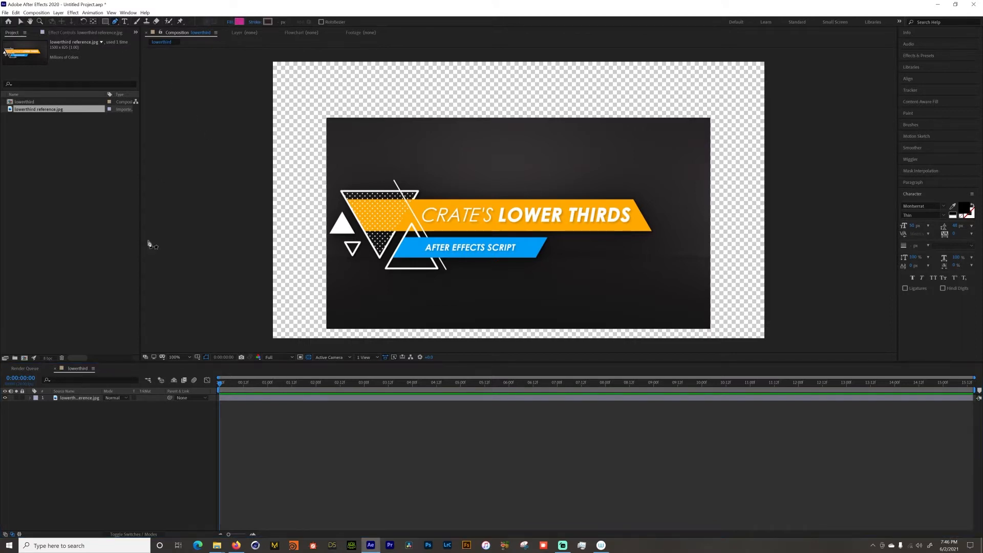
left_click(348, 203)
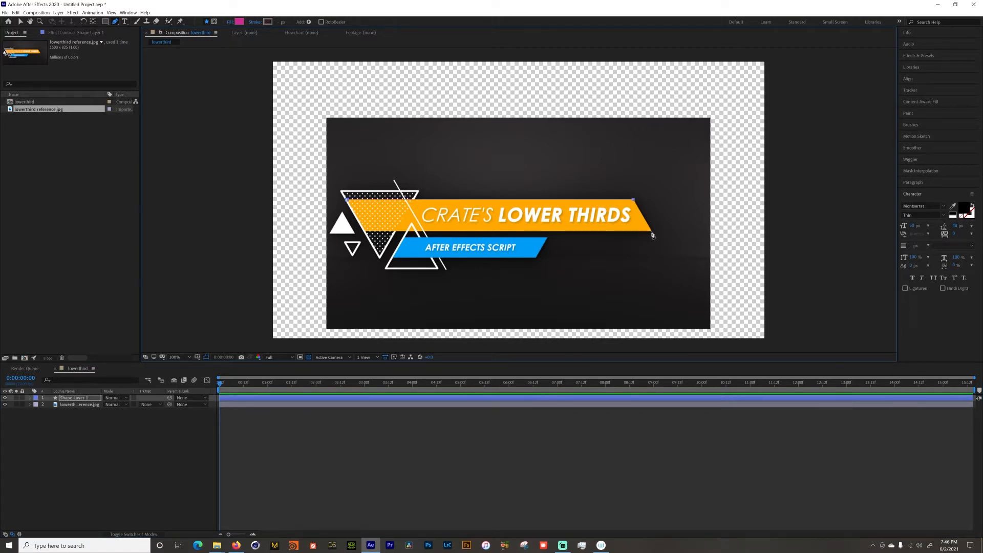
left_click(368, 234)
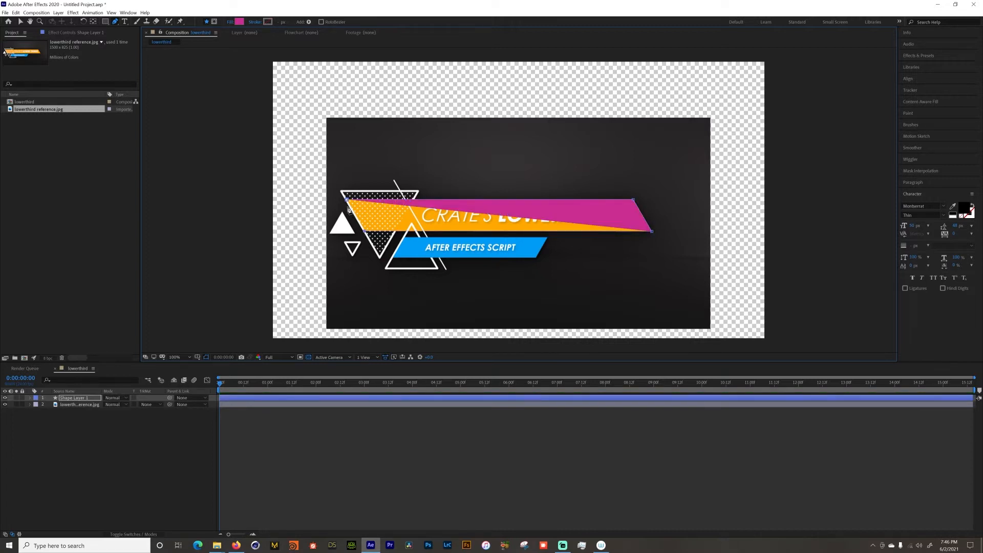
left_click(348, 201)
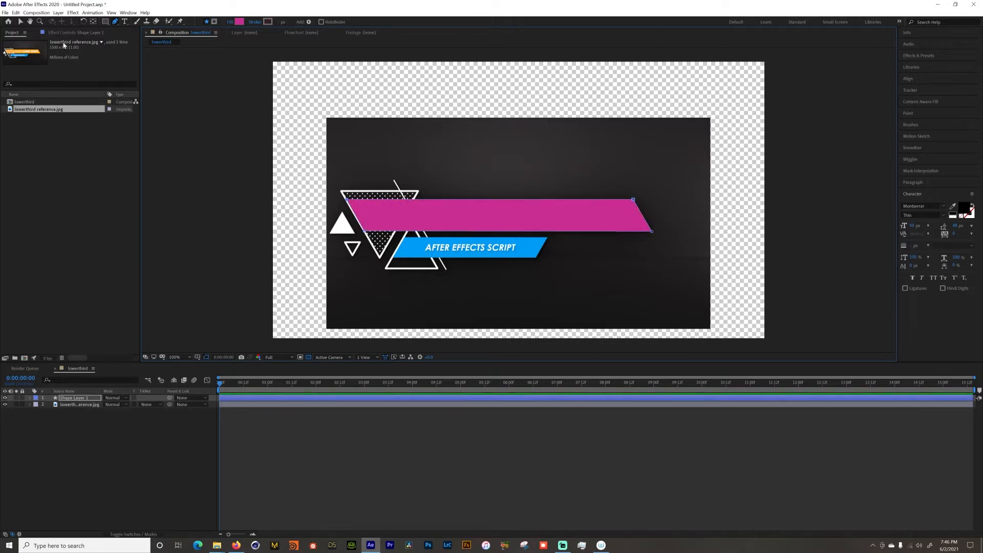
left_click(21, 22)
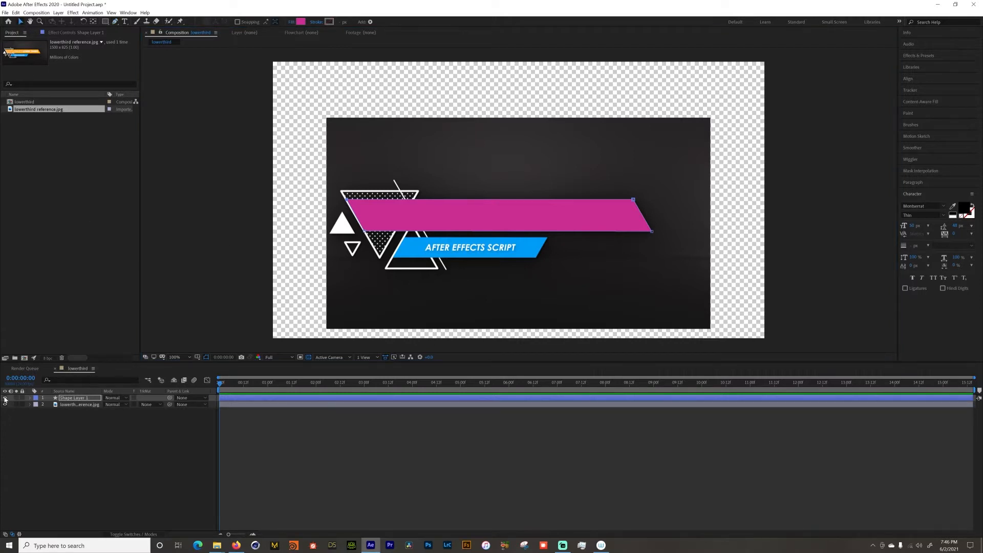
left_click(5, 397)
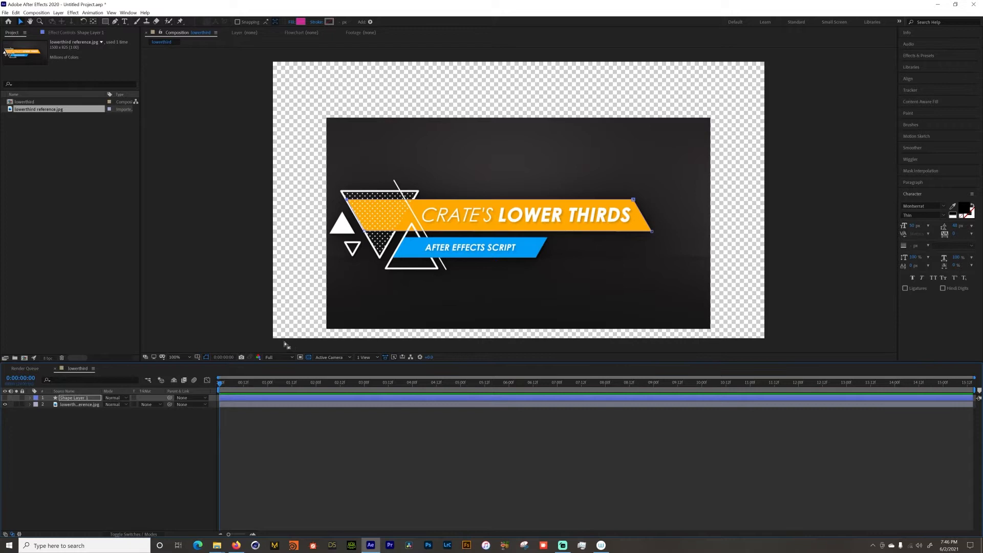
left_click(65, 418)
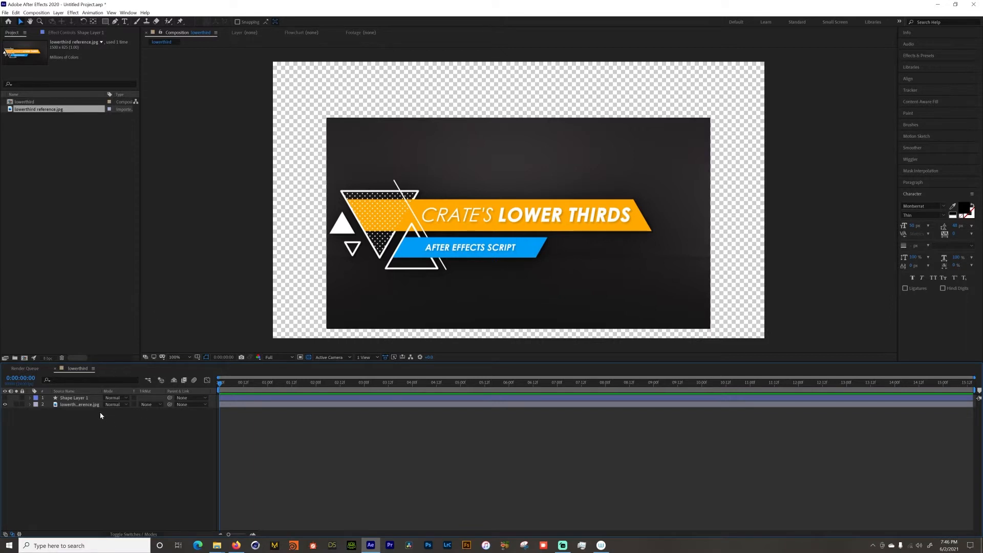
Step: Trace the blue subtitle bar with the Pen tool as a closed four-point shape on a new layer and hide that layer
left_click(115, 23)
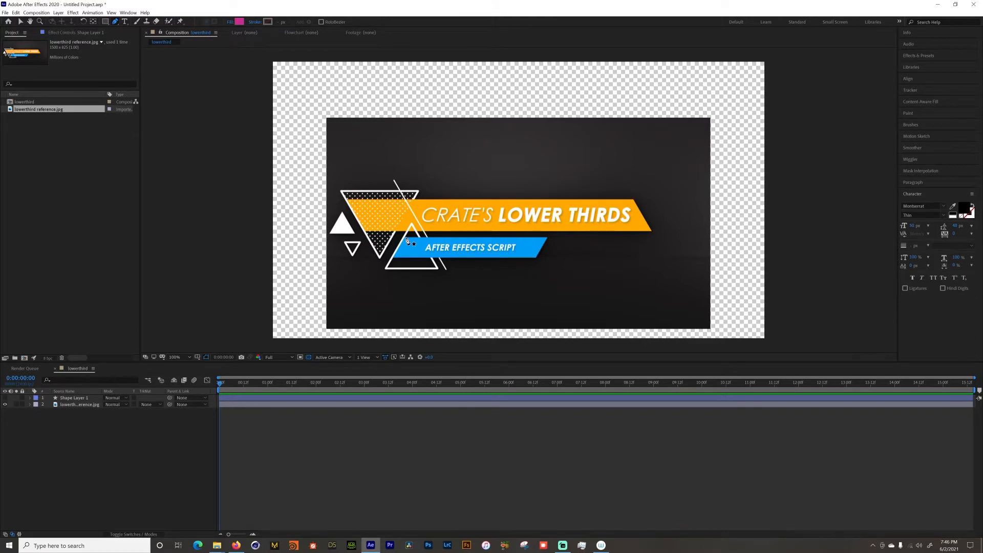
key("period")
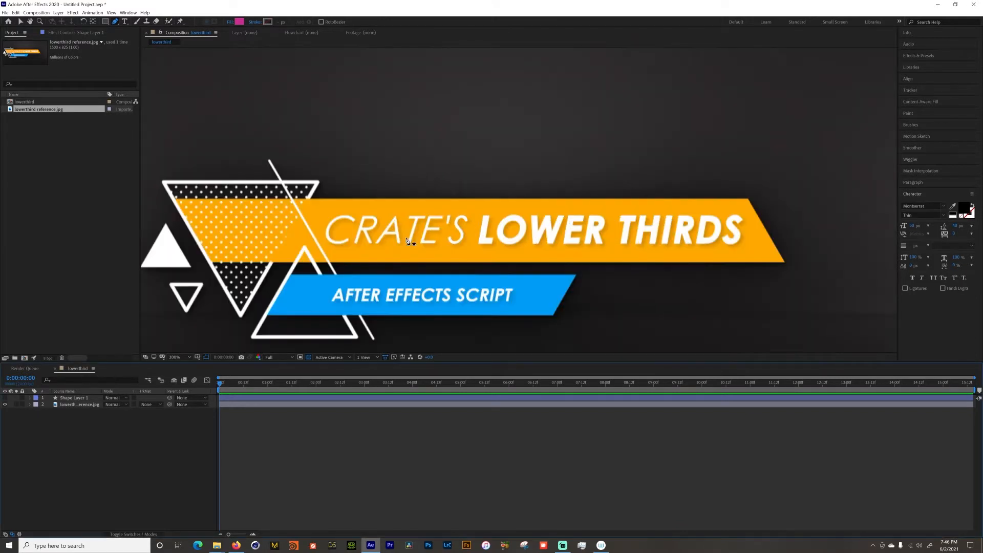
left_click(291, 276)
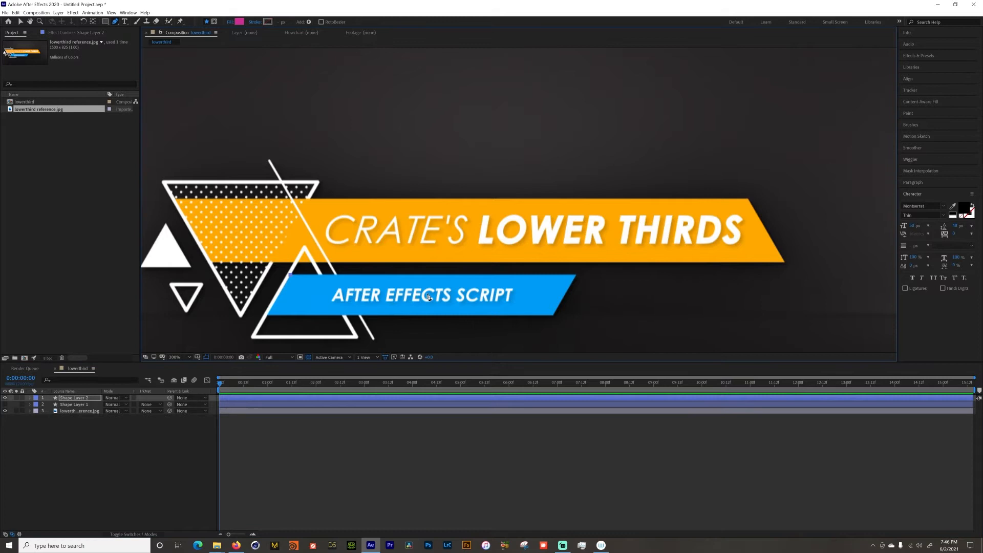
left_click(576, 276)
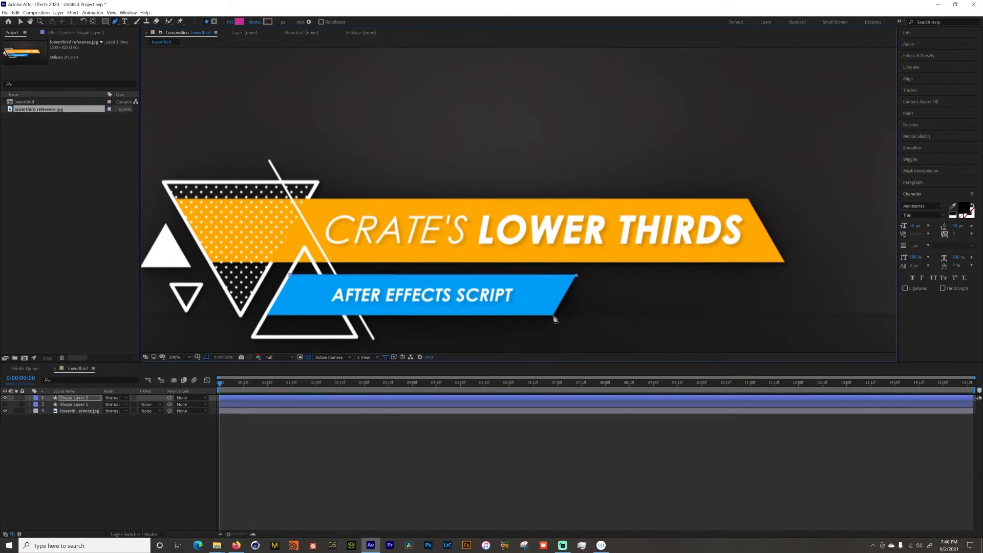
left_click(554, 315)
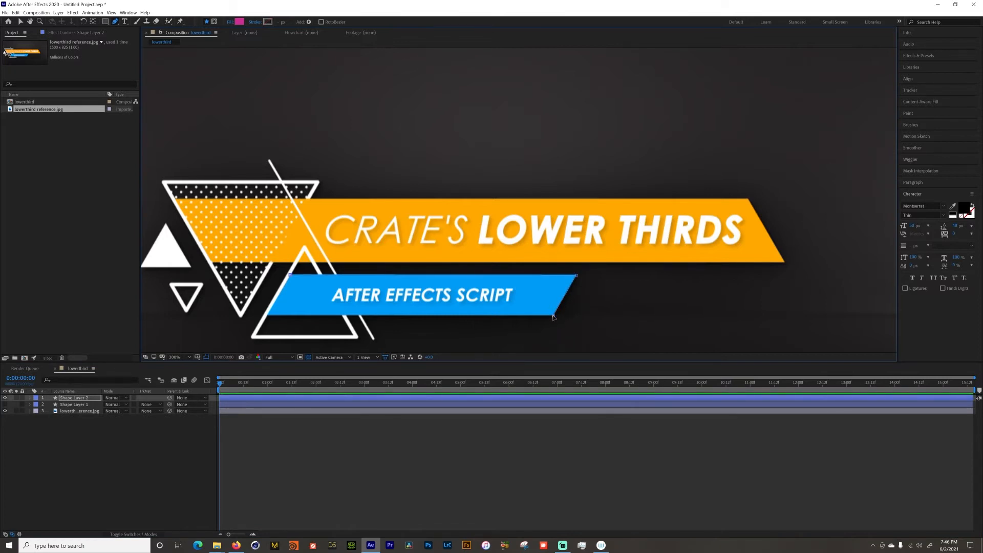
left_click(269, 316)
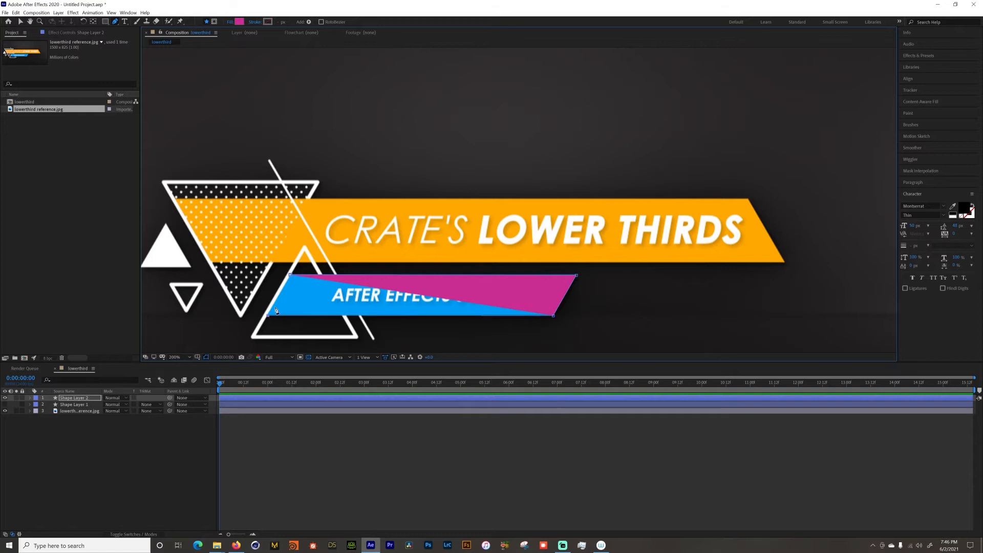
left_click(291, 277)
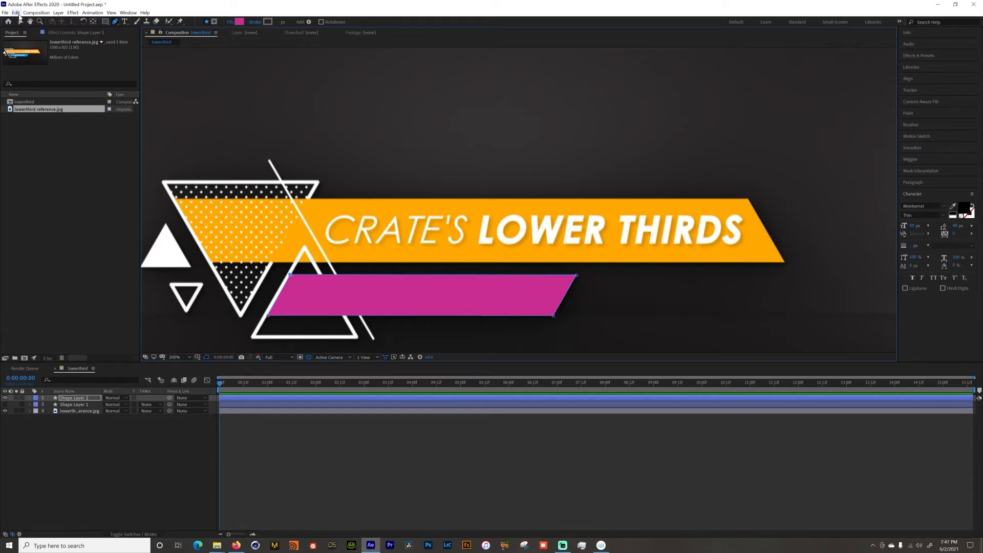
left_click(21, 22)
left_click(6, 404)
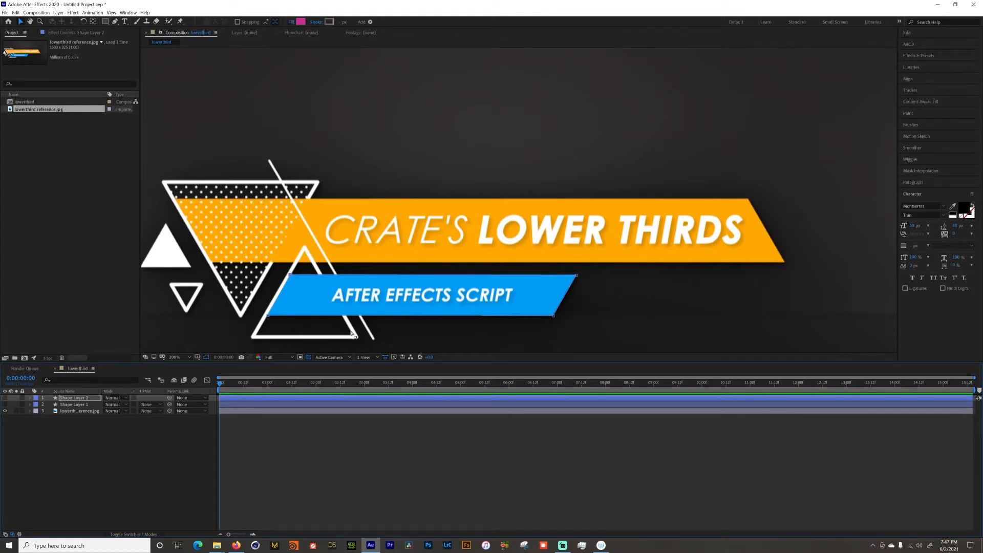
left_click(107, 22)
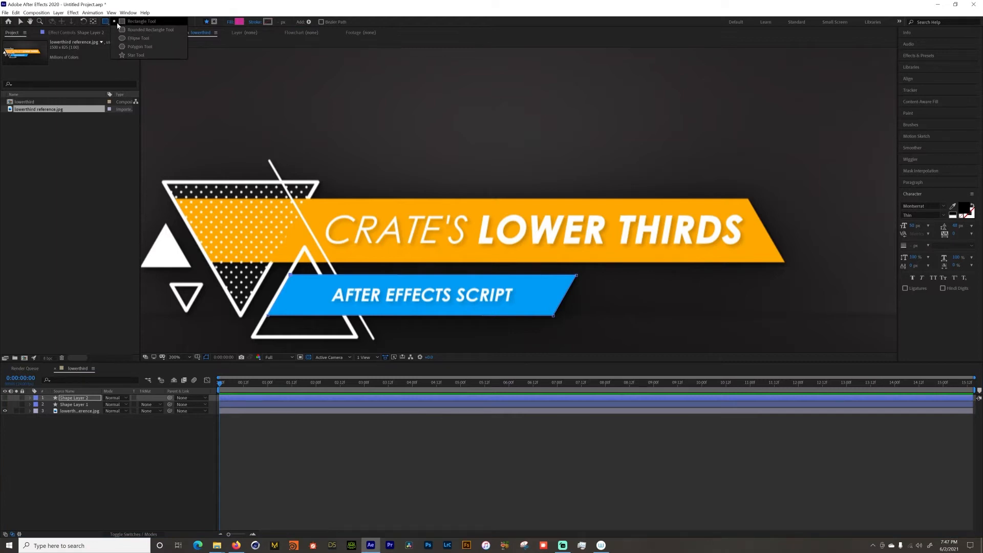
left_click(134, 54)
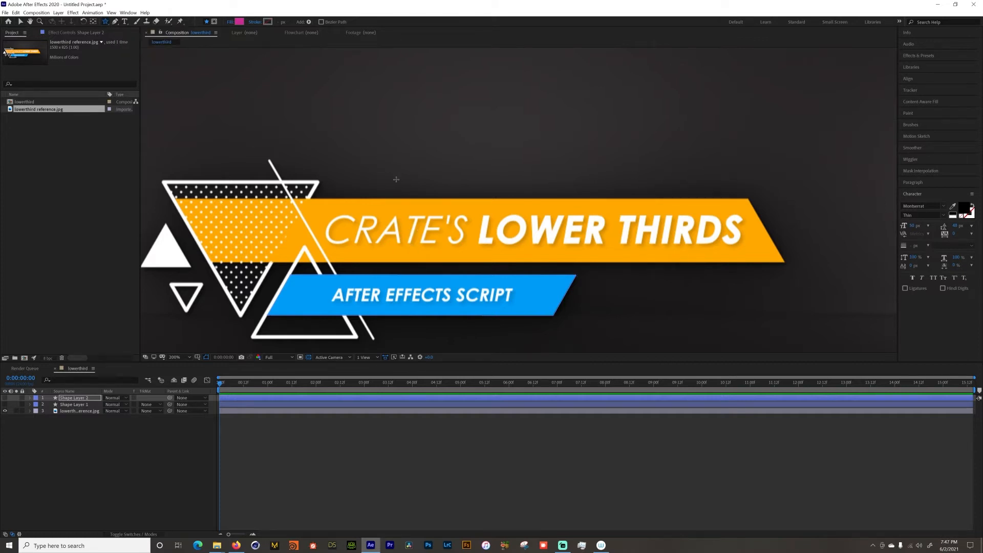
left_click_drag(395, 179, 432, 207)
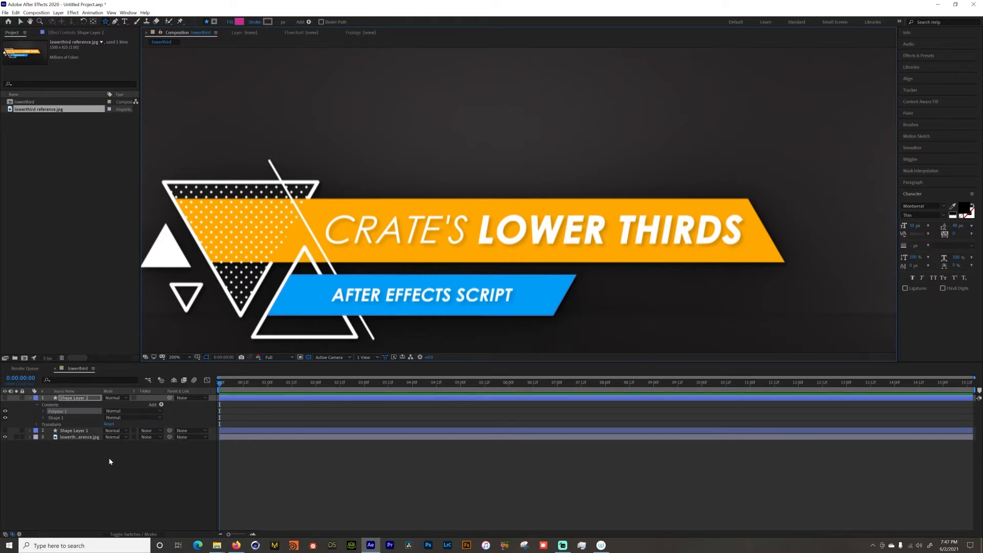
key("ctrl+z")
left_click(88, 461)
left_click_drag(360, 126, 416, 167)
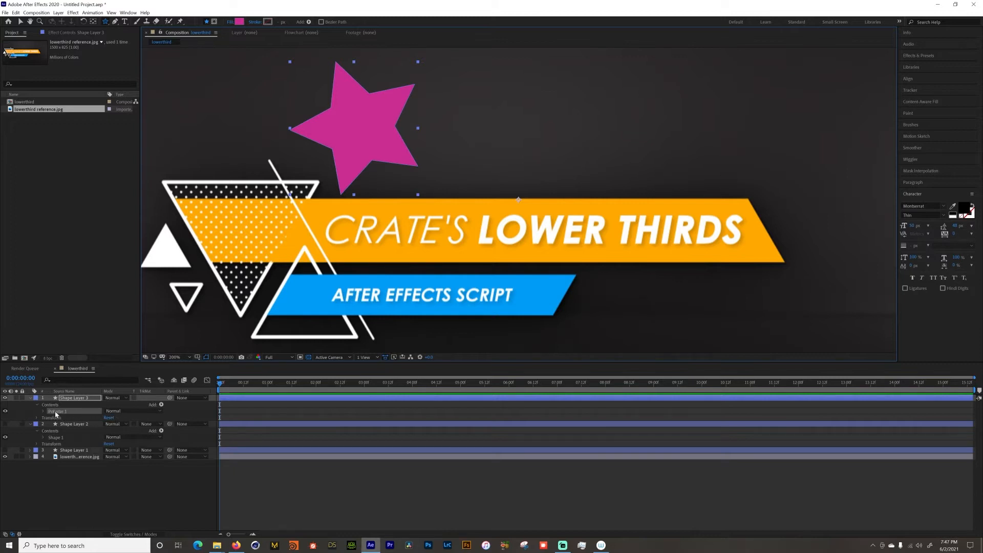
left_click(44, 412)
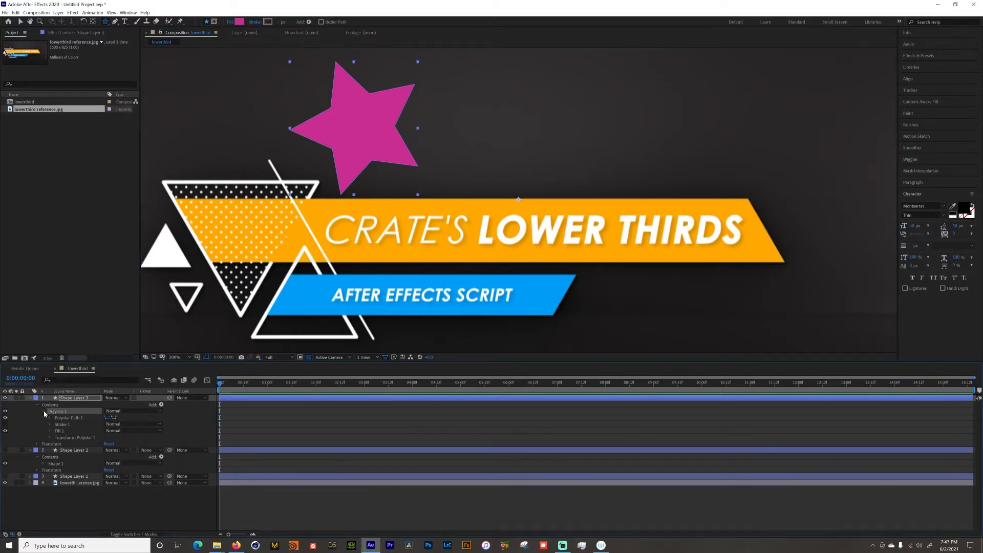
left_click(50, 438)
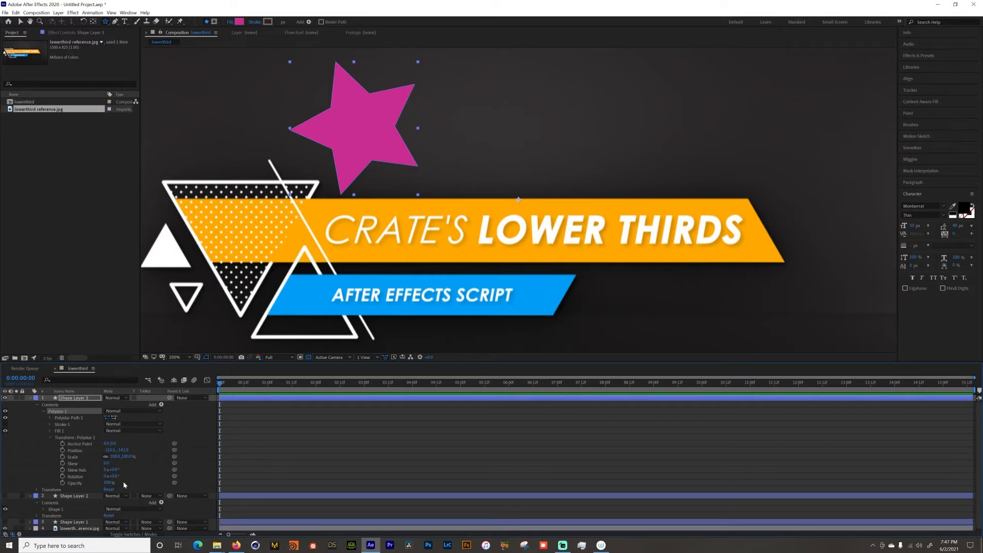
left_click(69, 399)
key("Delete")
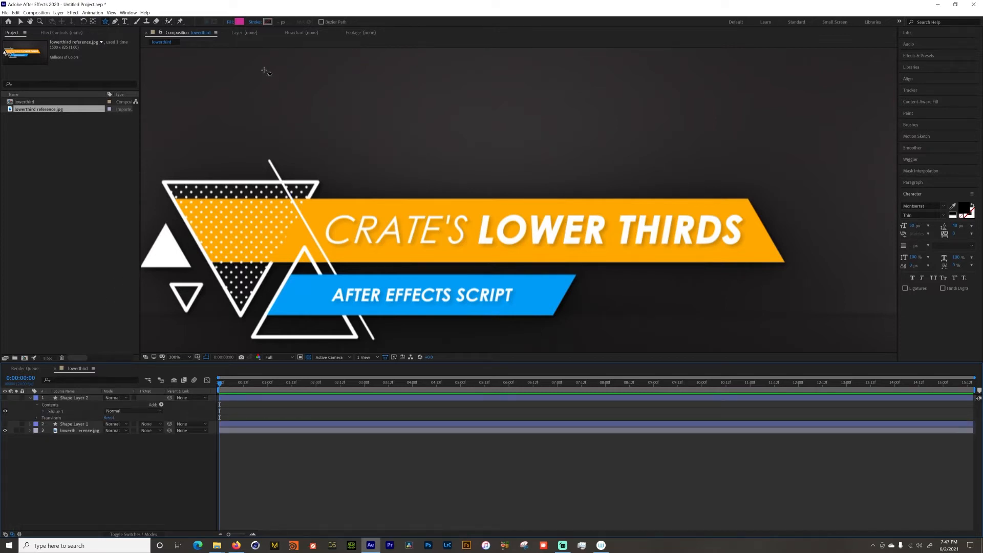
Step: Trace the outlined triangle overlapping the blue bar with the Pen tool as a closed three-point shape on a new layer
left_click(115, 22)
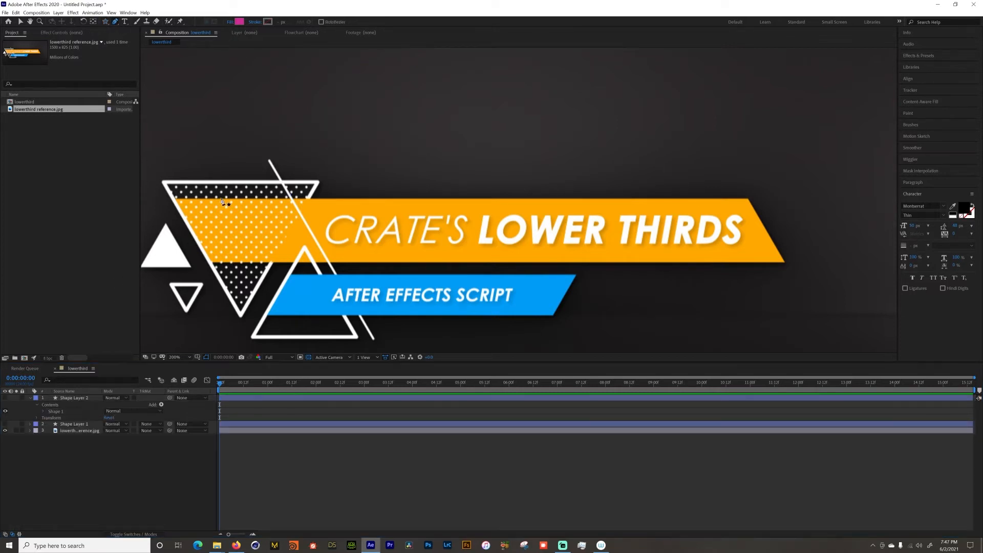
left_click_drag(301, 283, 306, 212)
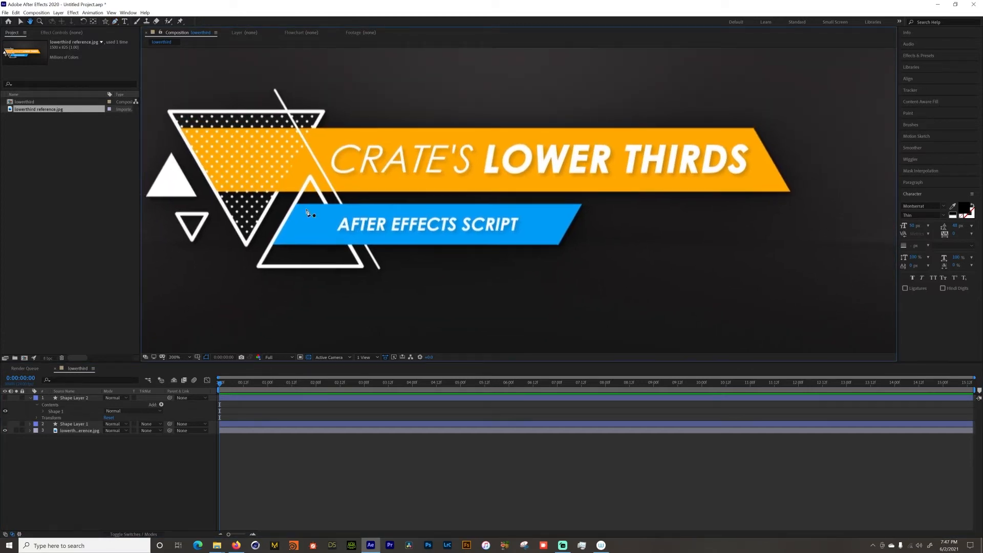
left_click(311, 178)
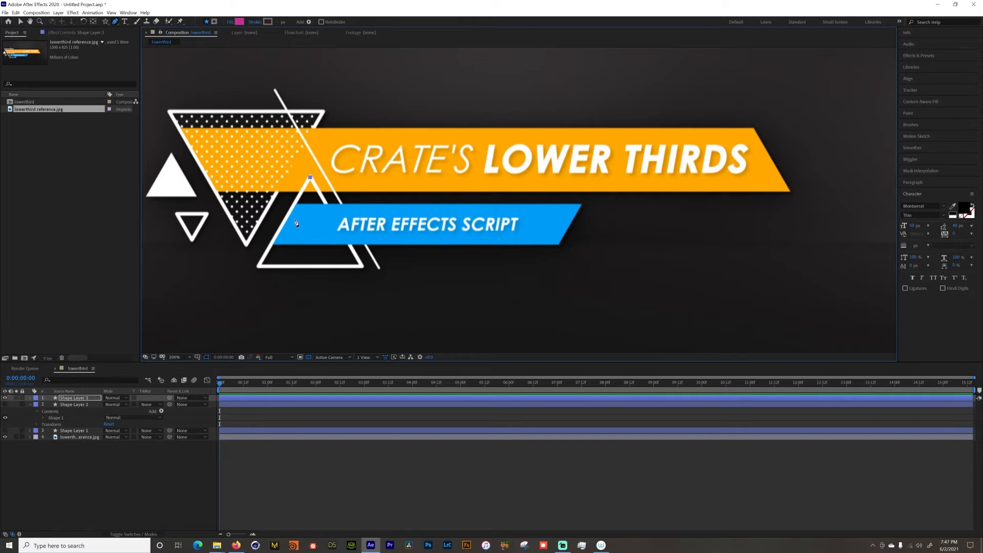
left_click(259, 266)
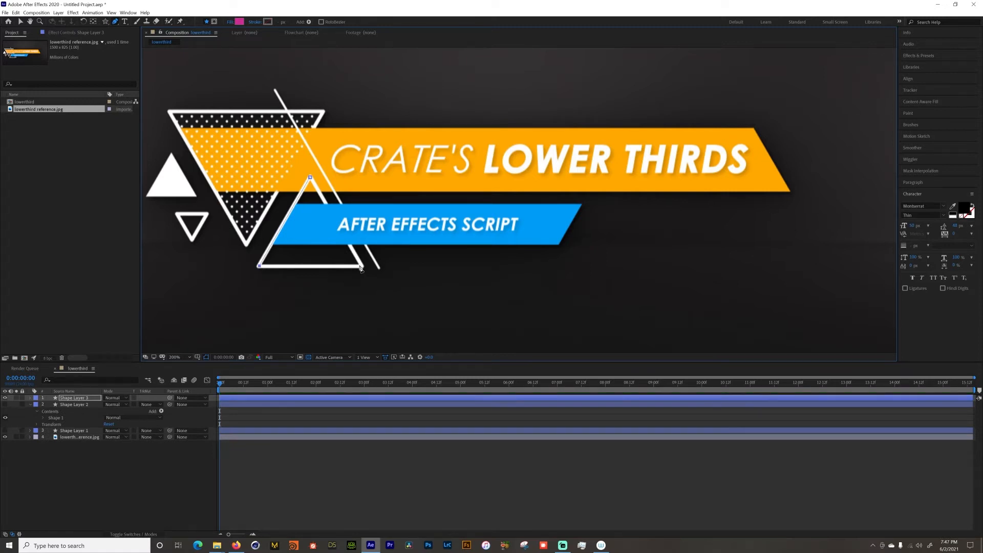
left_click(362, 265)
left_click(310, 178)
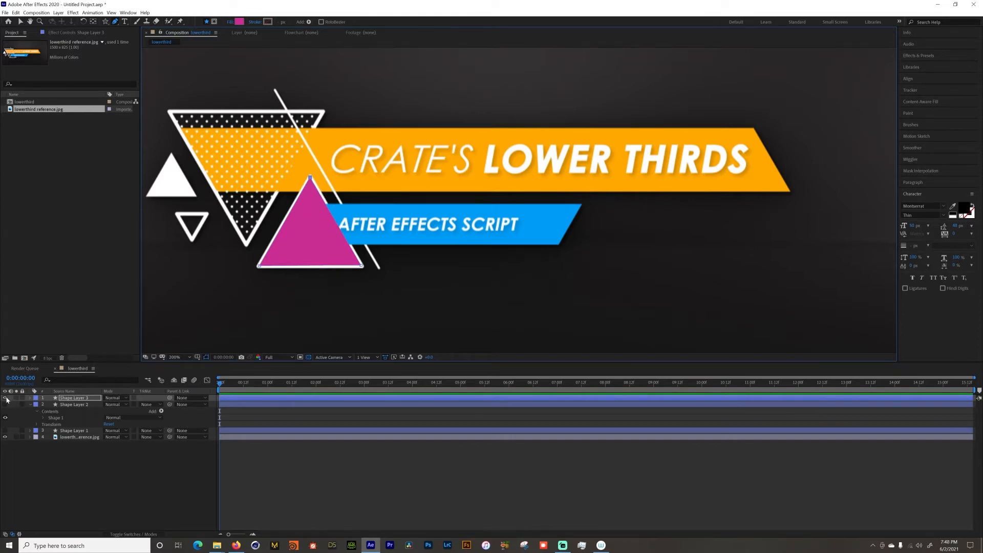
left_click(5, 398)
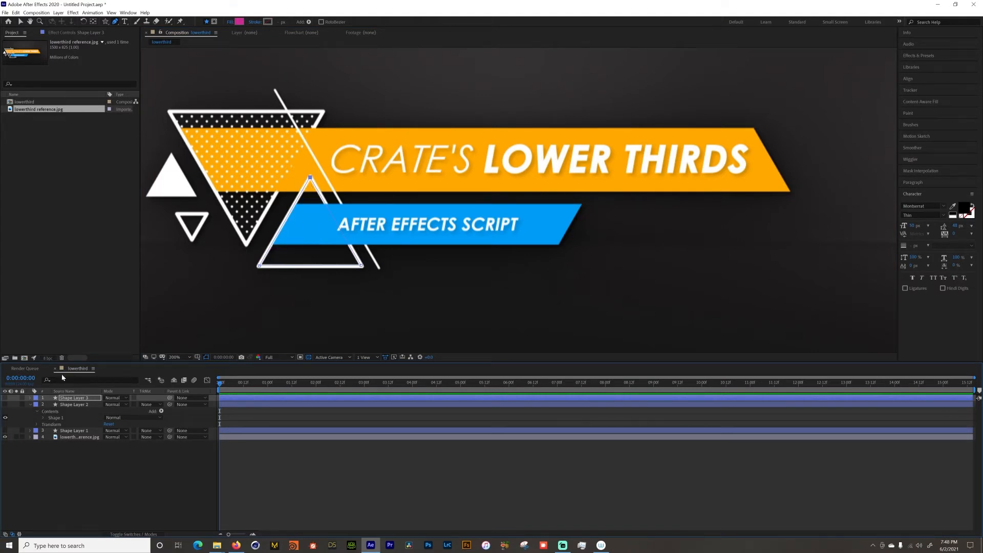
left_click(6, 398)
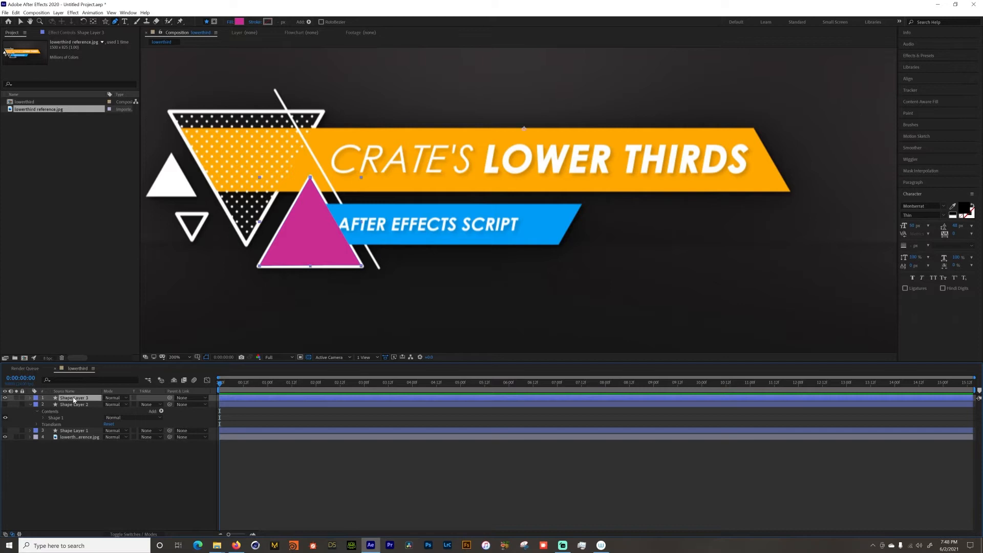
Step: Set the traced triangle's fill to None
left_click(230, 22)
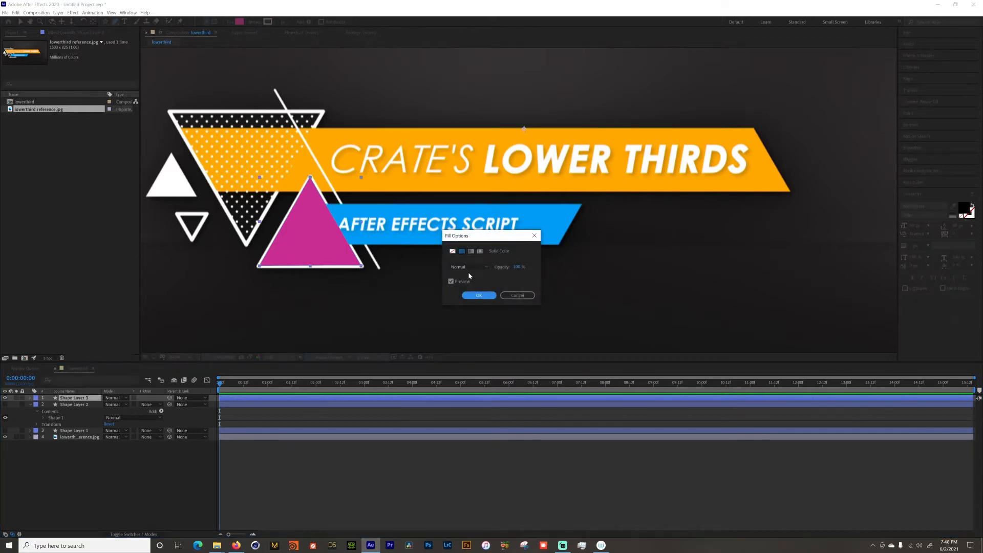
left_click(452, 250)
left_click(479, 295)
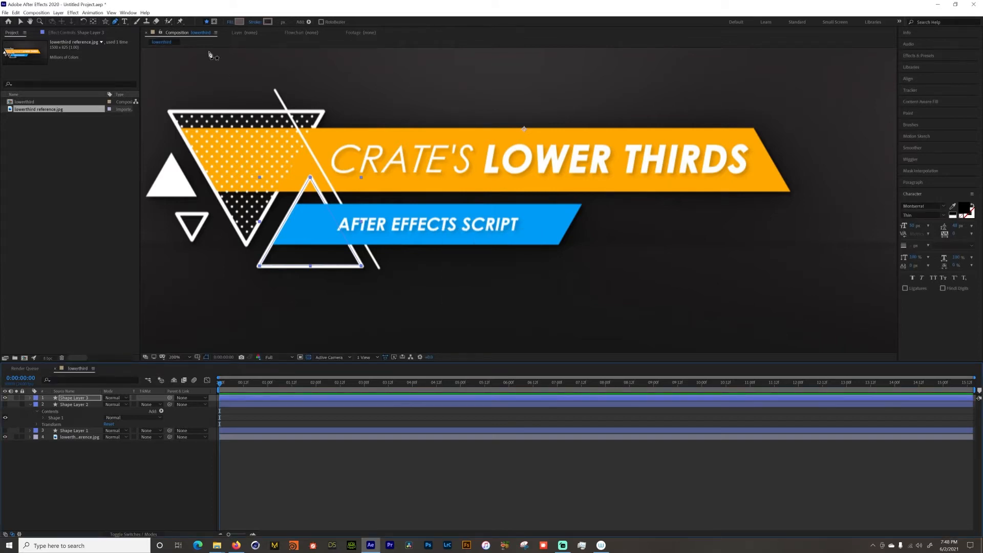
Step: Give the traced triangle a solid color stroke and make the stroke white
left_click(257, 22)
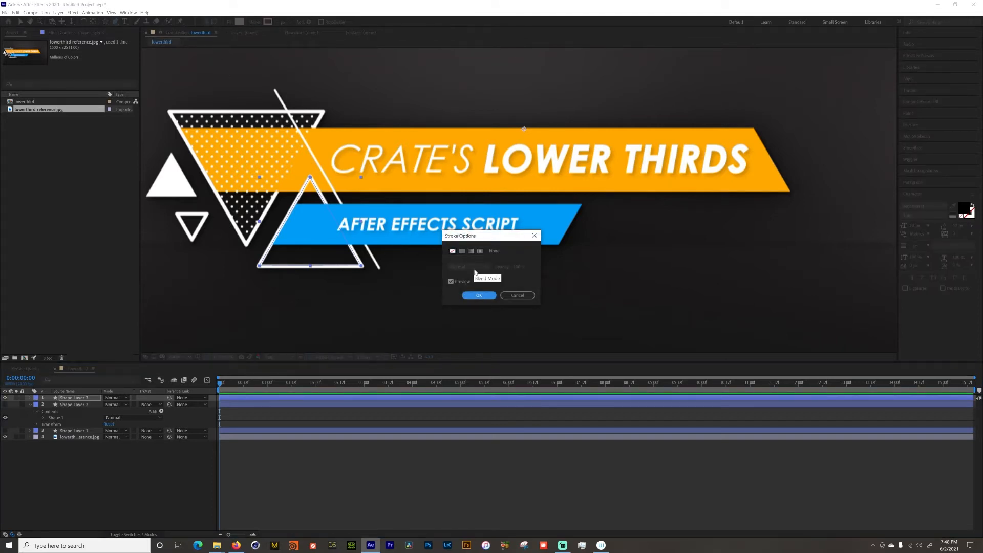
left_click(462, 252)
left_click(490, 296)
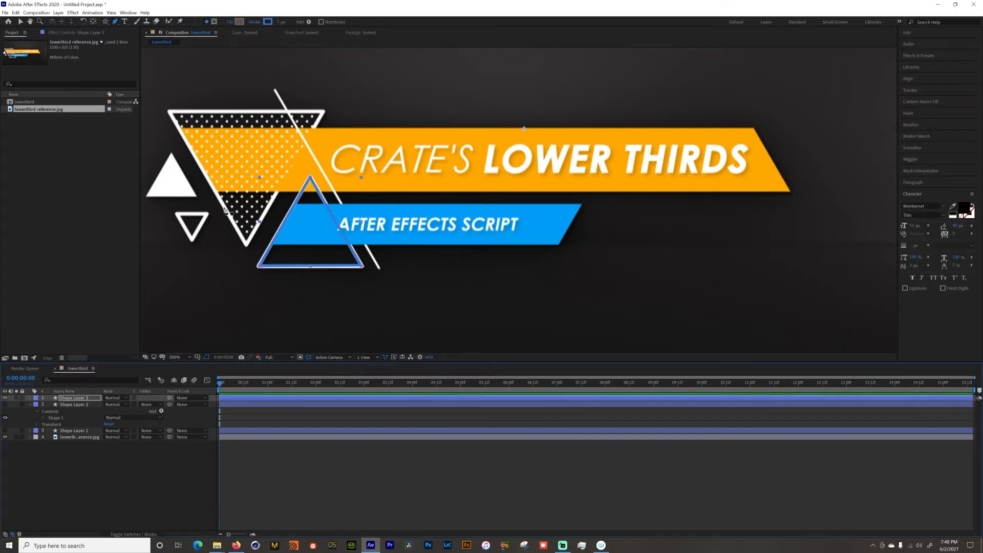
left_click(267, 22)
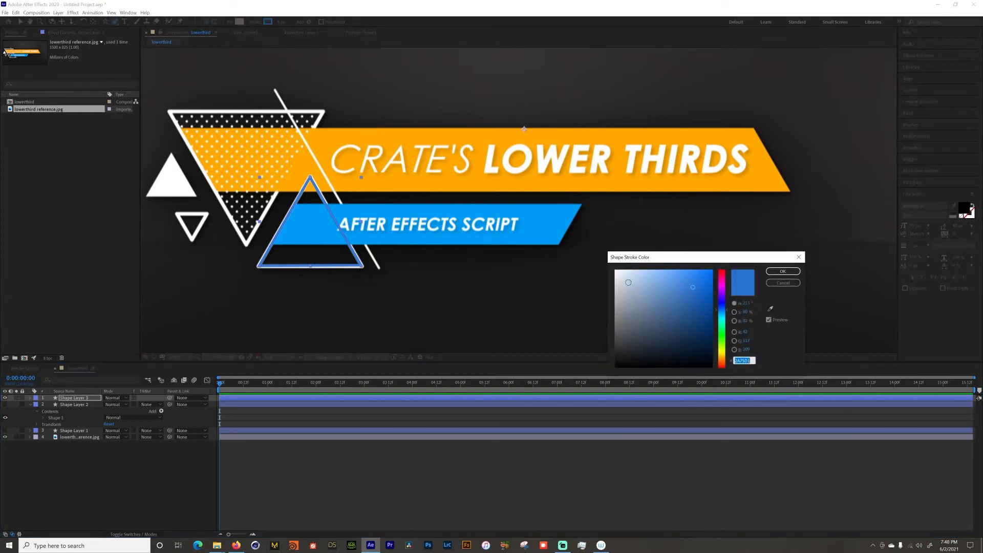
left_click_drag(629, 283, 615, 269)
left_click(783, 271)
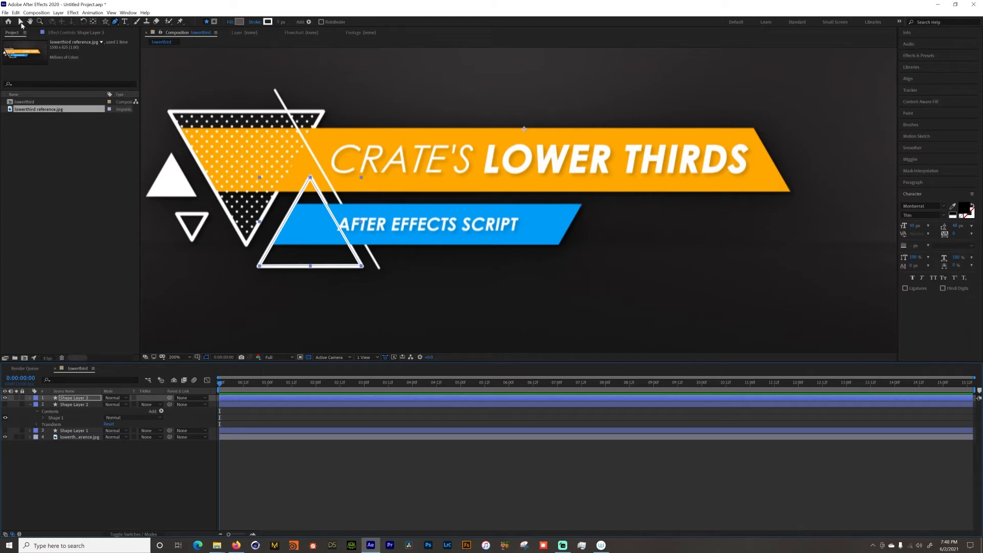
Step: Rename the new triangle shape layer as "triangle" and deselect it
left_click(21, 23)
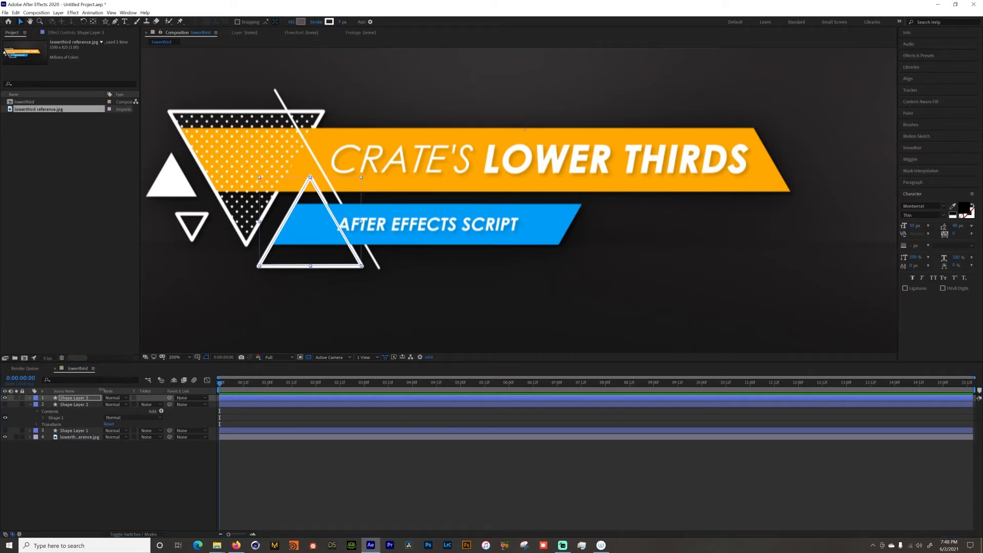
left_click(76, 399)
key("Return")
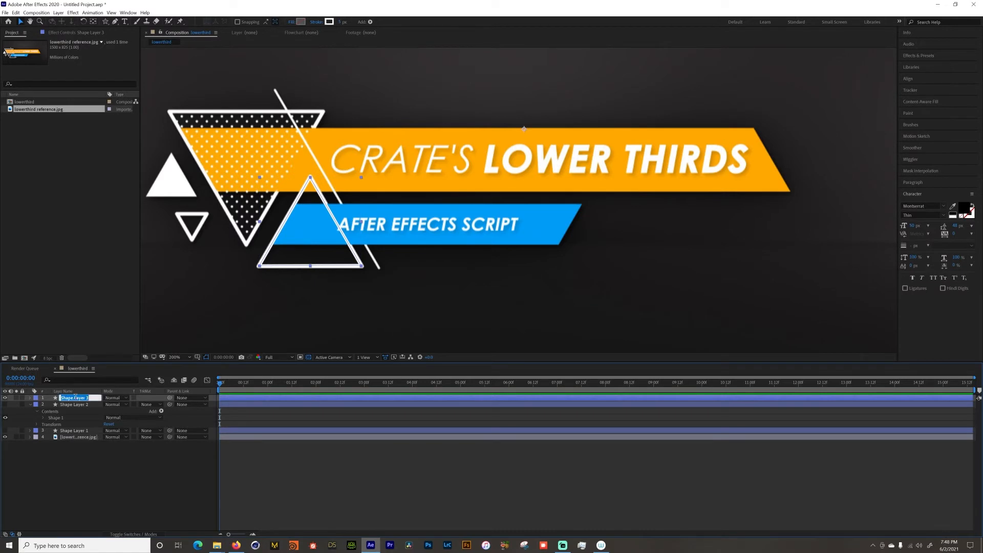
type("triangle")
left_click(70, 483)
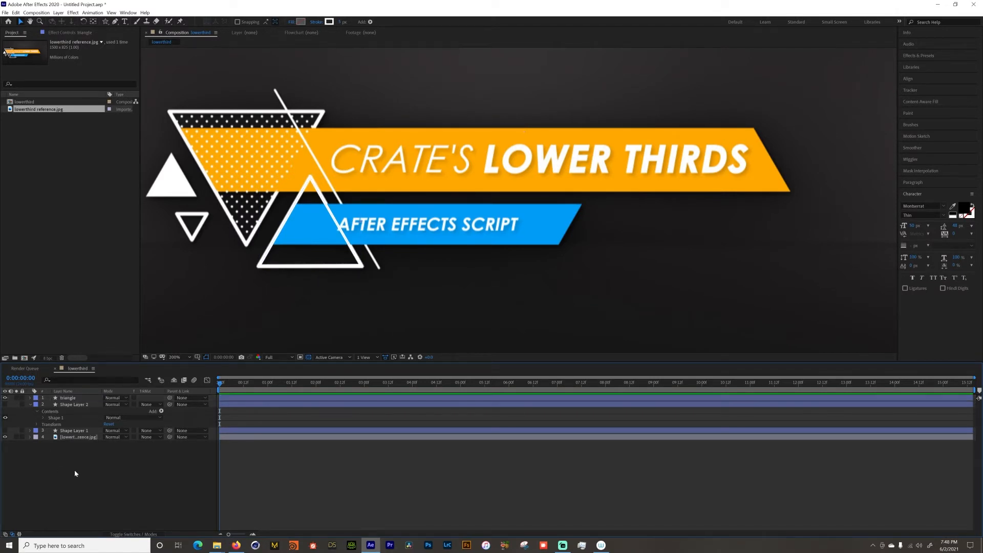
left_click(67, 400)
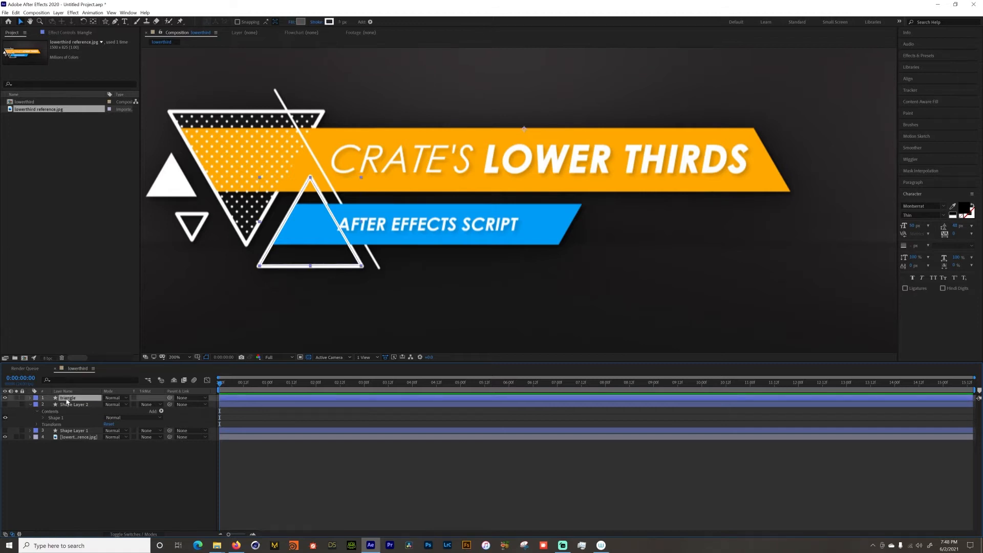
key("ctrl+d")
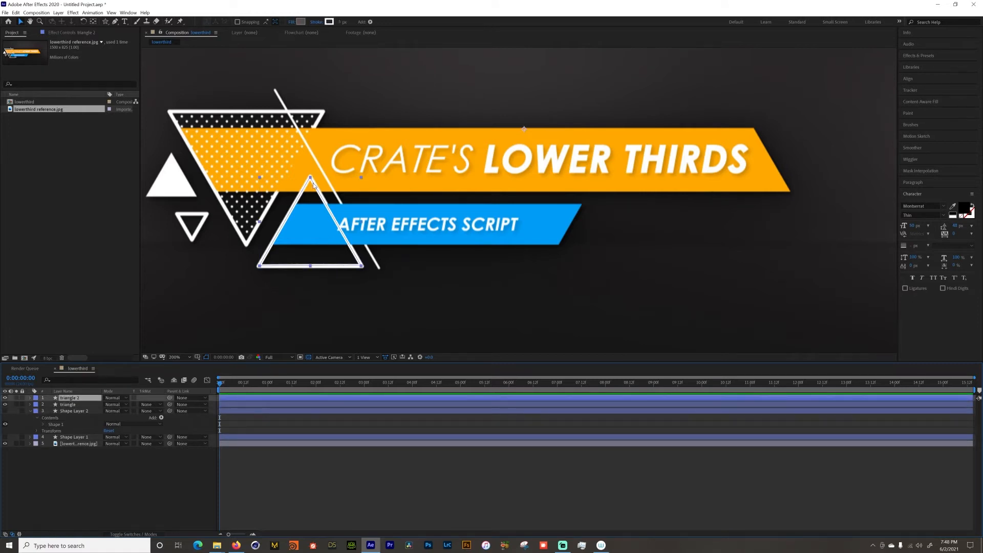
key("ctrl+z")
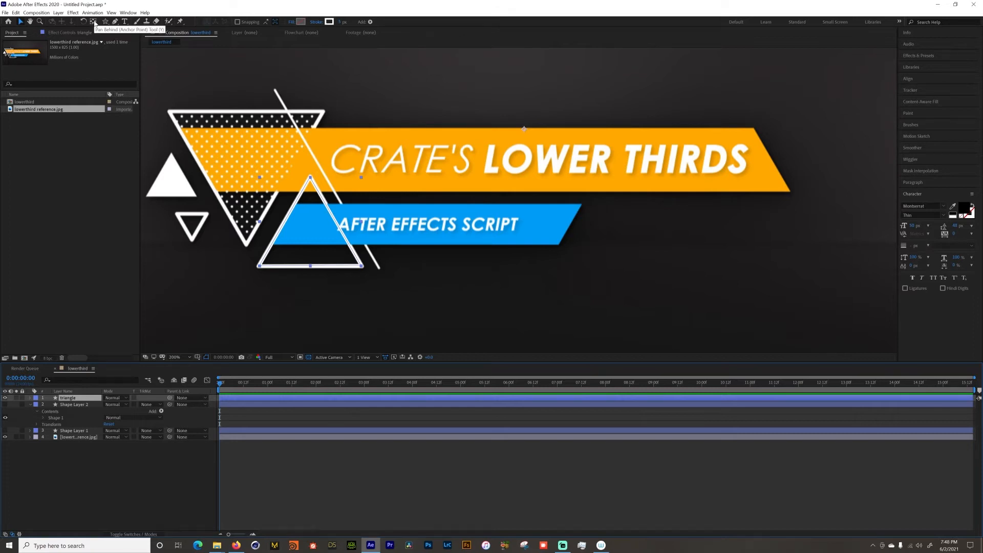
Step: Center the triangle layer's anchor point on its shape with the Pan Behind tool, then return to the Selection tool
left_click(95, 23)
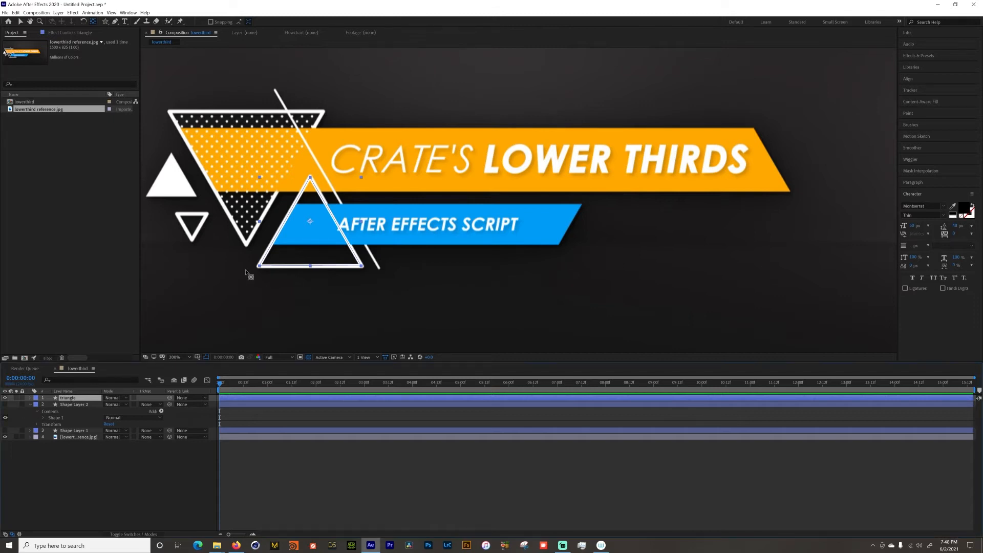
key("v")
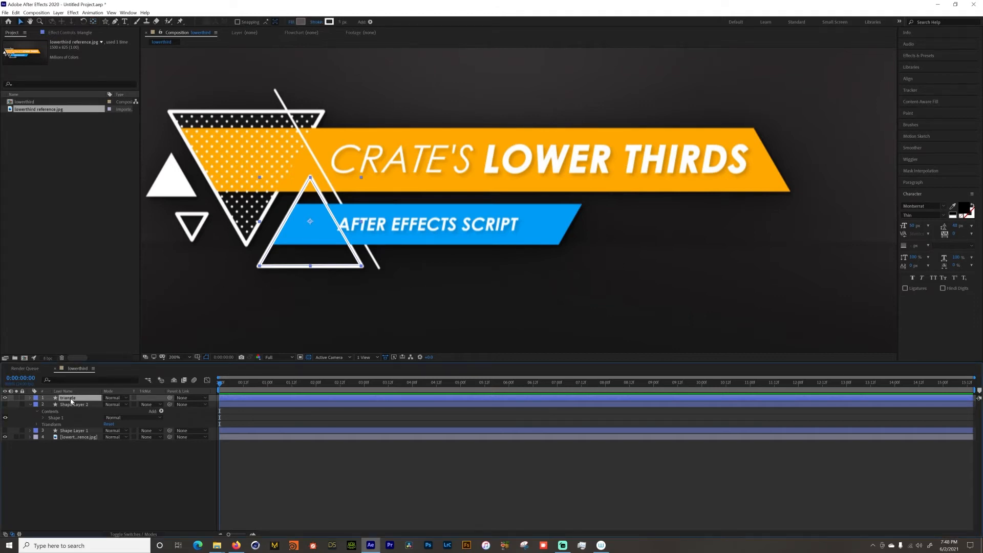
Step: Duplicate the triangle layer and move the copy up onto the large dotted triangle of the reference
key("ctrl+d")
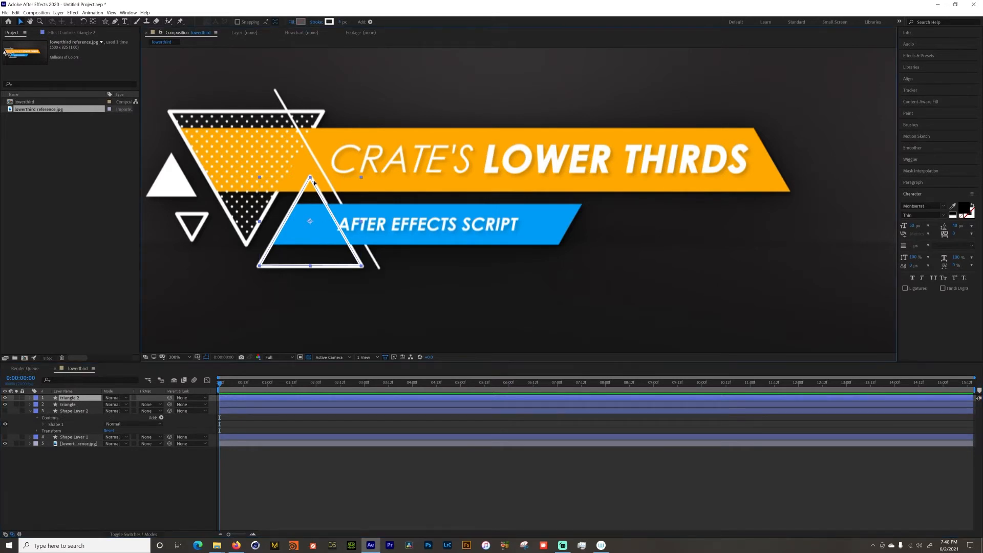
left_click_drag(311, 192, 245, 118)
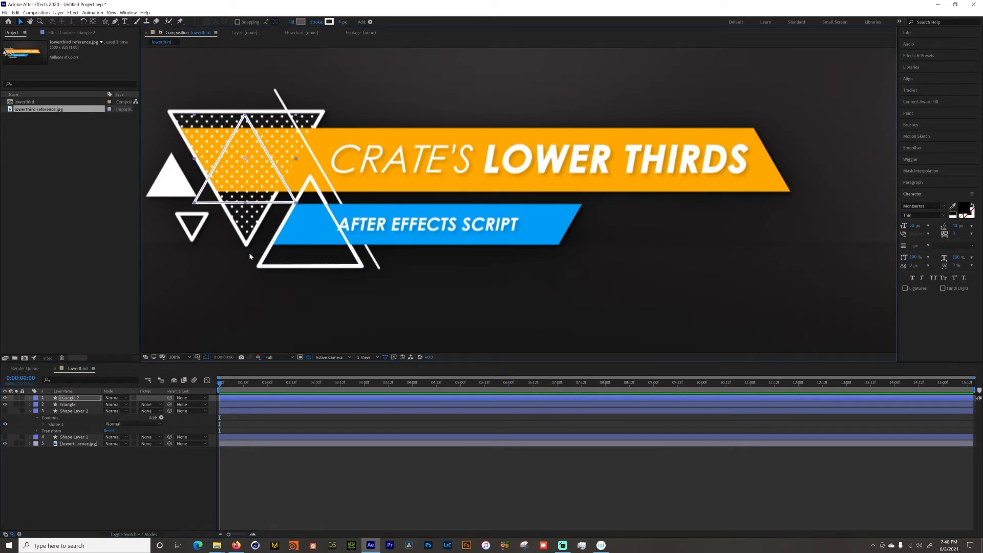
Step: Set the duplicated triangle's rotation to 180° so that it points downward, and select it in the composition
key("r")
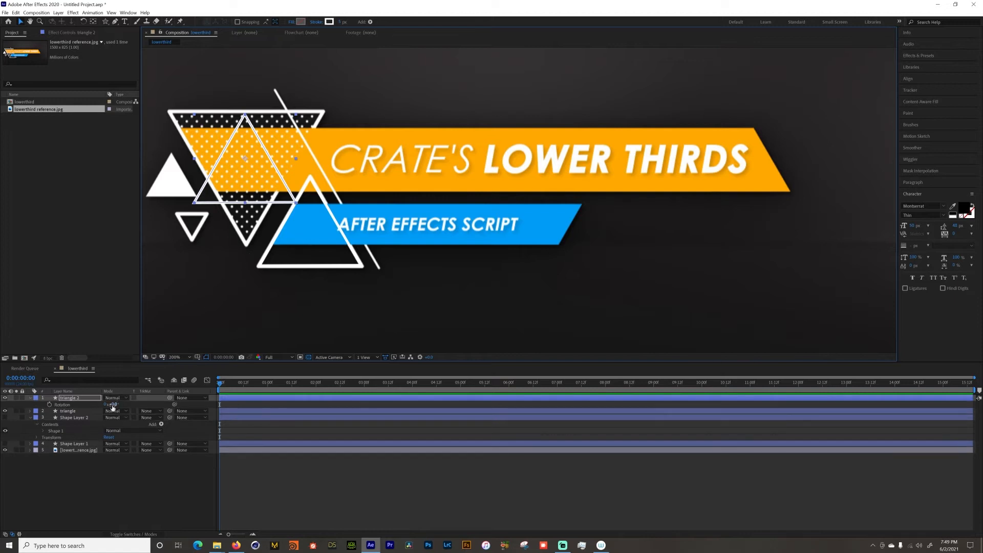
left_click(114, 405)
type("90")
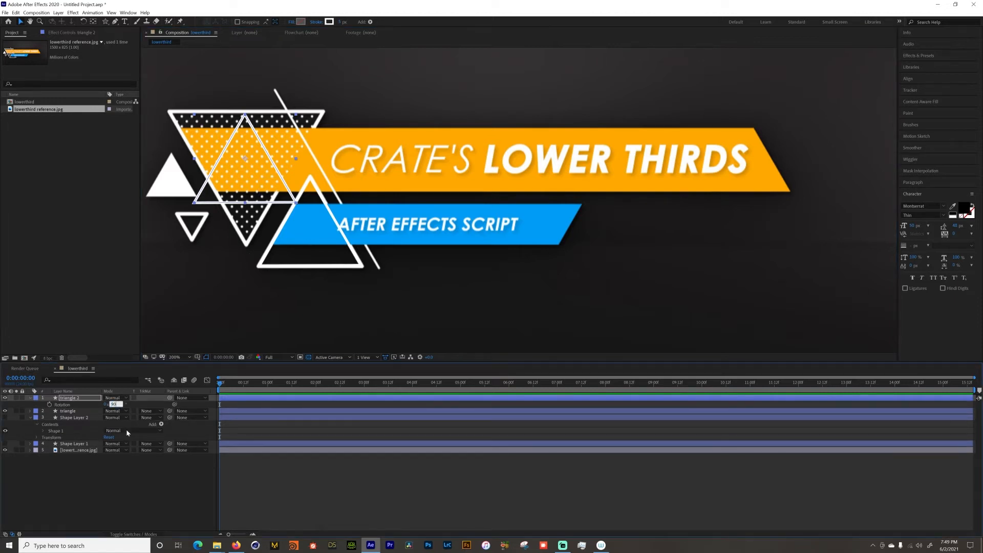
key("Return")
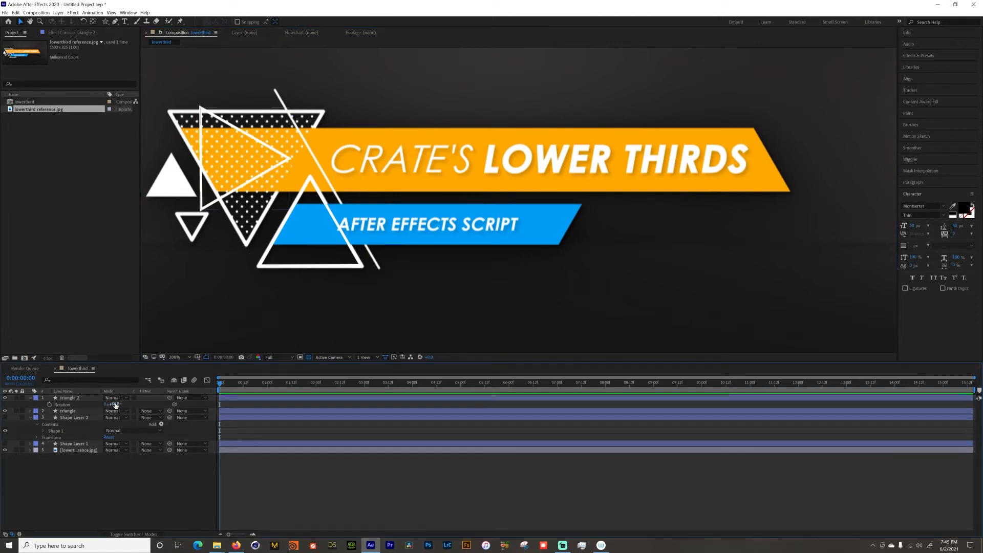
left_click(113, 404)
type("180")
key("Return")
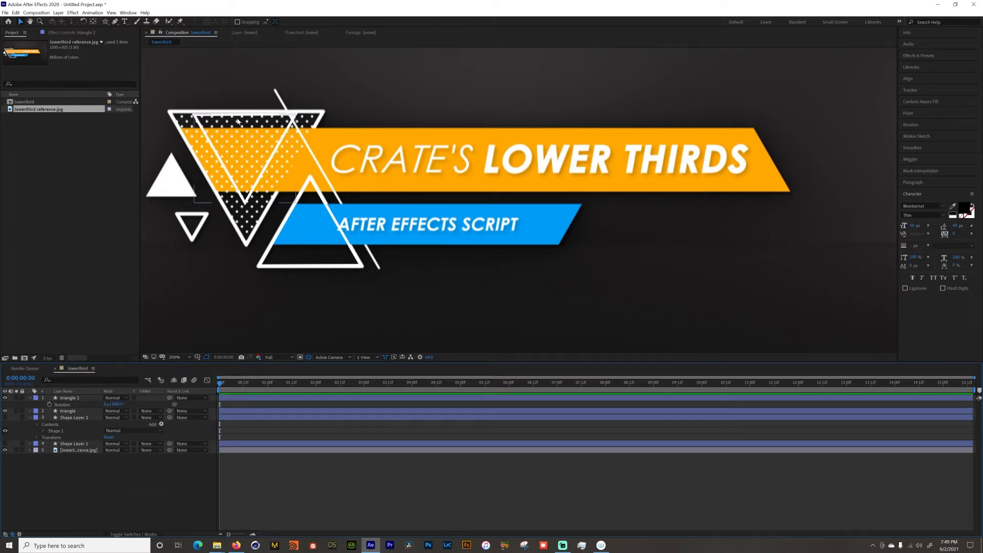
left_click(232, 118)
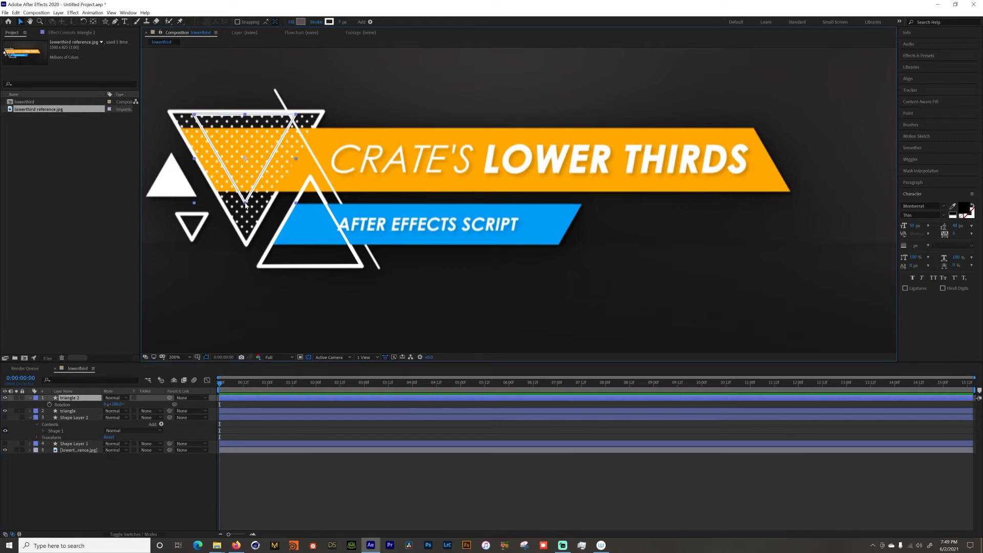
Step: Scale the inverted triangle up to match the outline of the reference's large dotted triangle, then deselect it
key("Return")
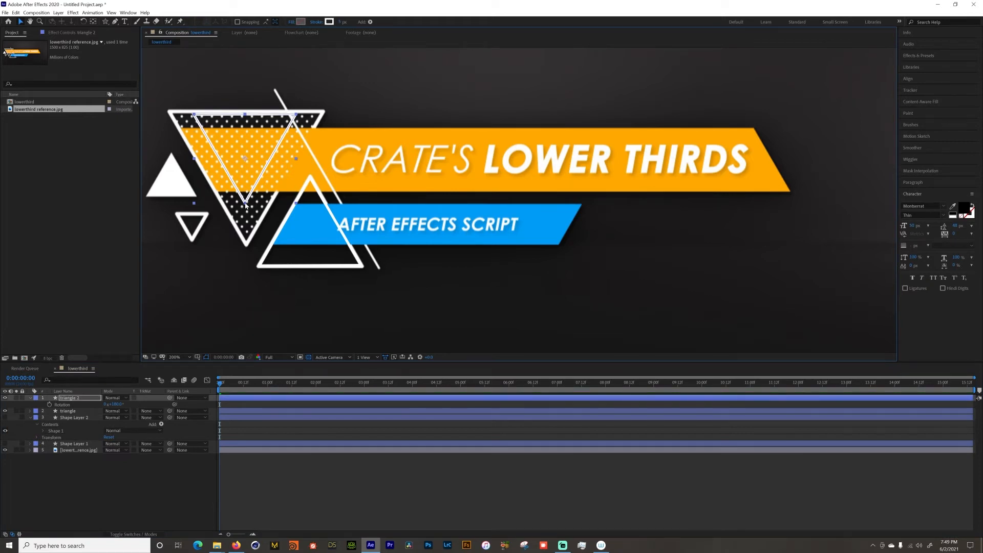
left_click_drag(245, 205, 247, 240)
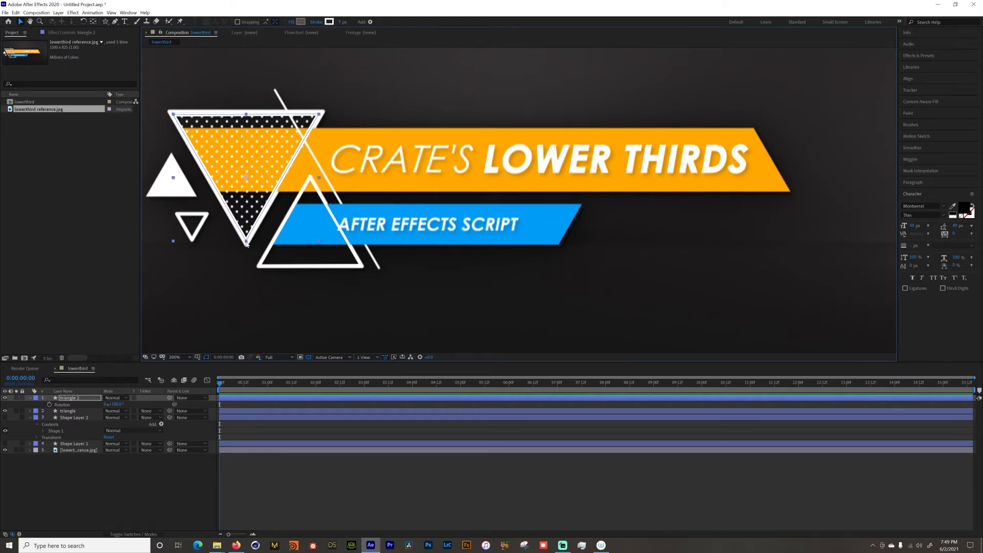
key("ctrl+shift+a")
left_click(246, 242)
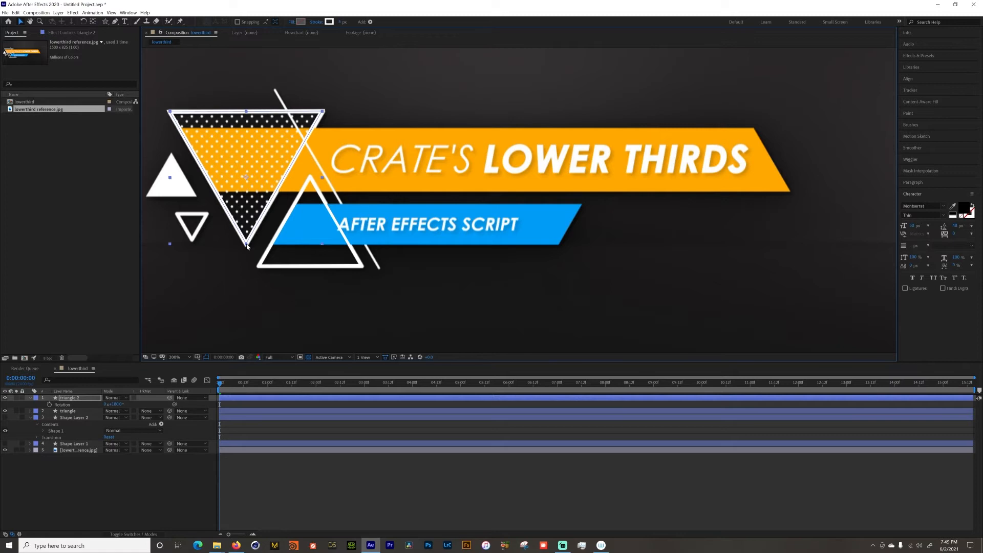
left_click(110, 480)
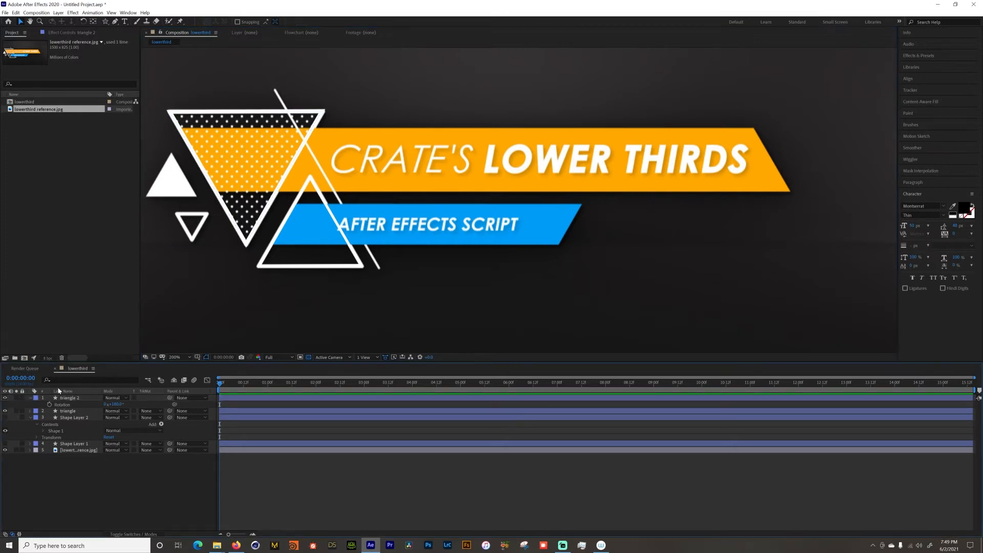
Step: Rename the inverted triangle's layer as "triangle big"
left_click(69, 398)
key("Return")
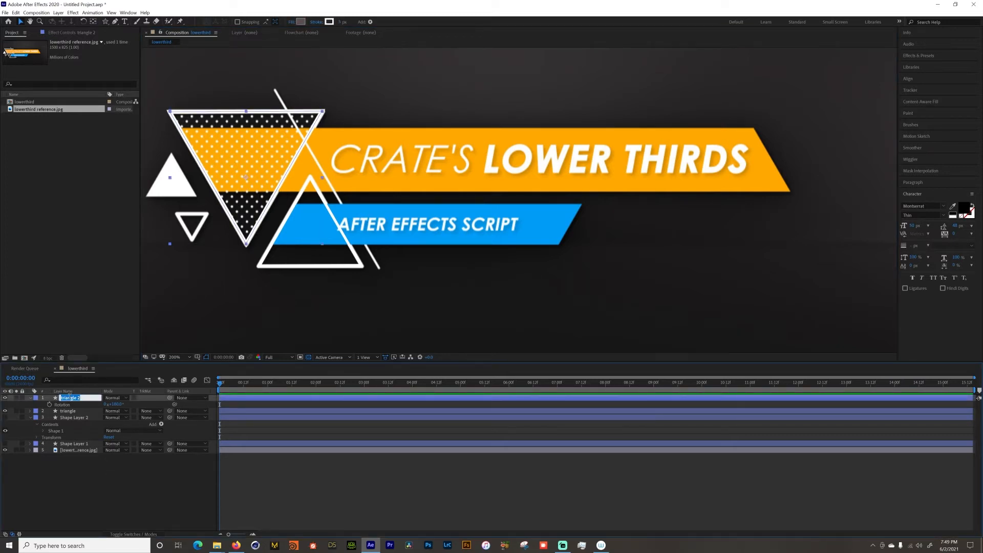
left_click(70, 398)
left_click(46, 484)
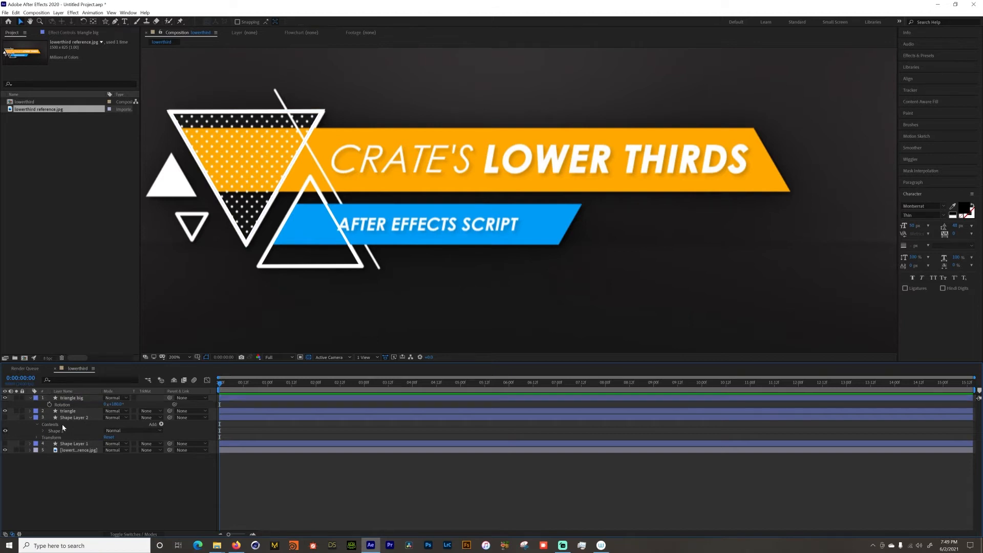
Step: Rename the original upright triangle's layer as "triangle small"
left_click(68, 410)
key("Return")
left_click(69, 411)
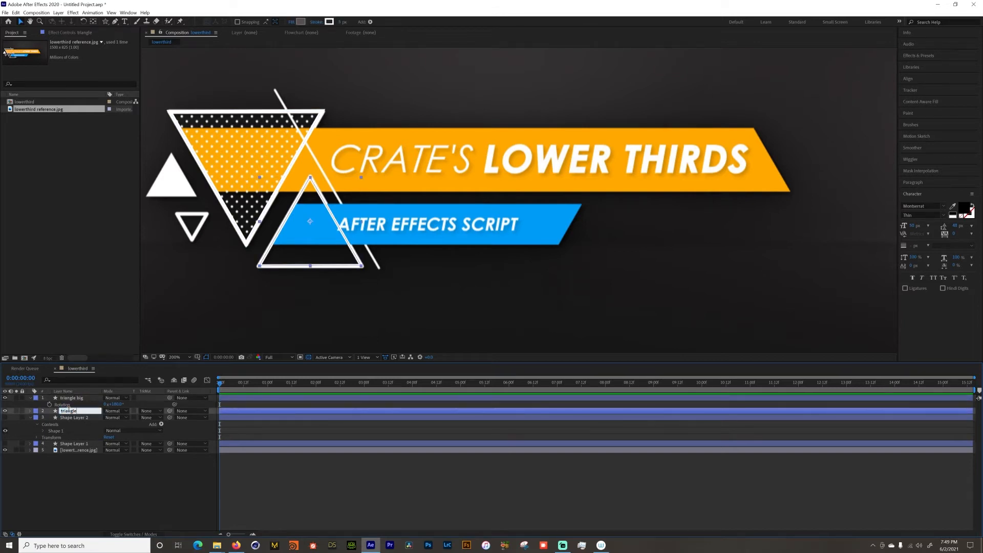
type("small")
key("Return")
left_click(73, 473)
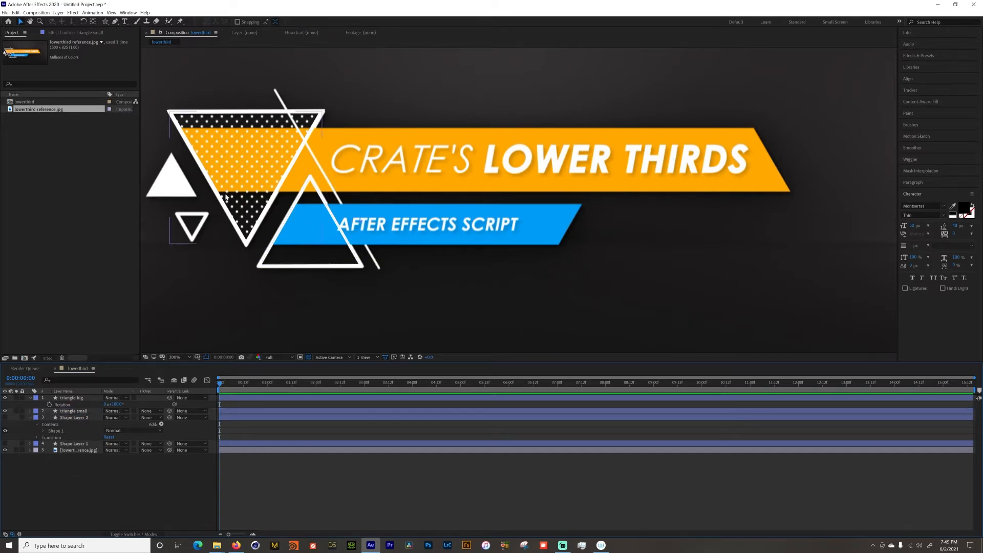
Step: Duplicate the triangle small layer and fit the scaled-down copy over the reference's solid white triangle
left_click(266, 272)
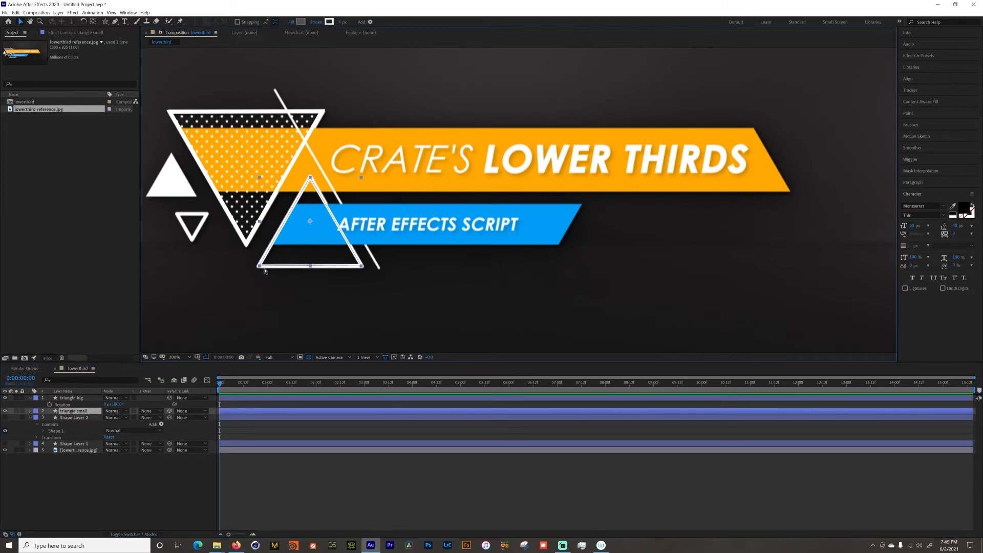
key("ctrl+d")
left_click_drag(293, 267, 183, 197)
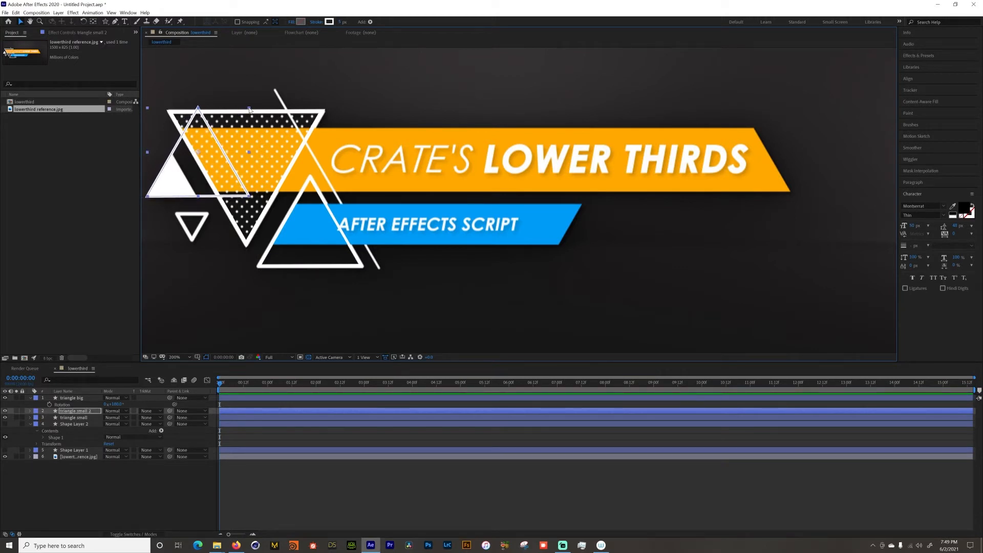
left_click_drag(250, 110, 238, 130)
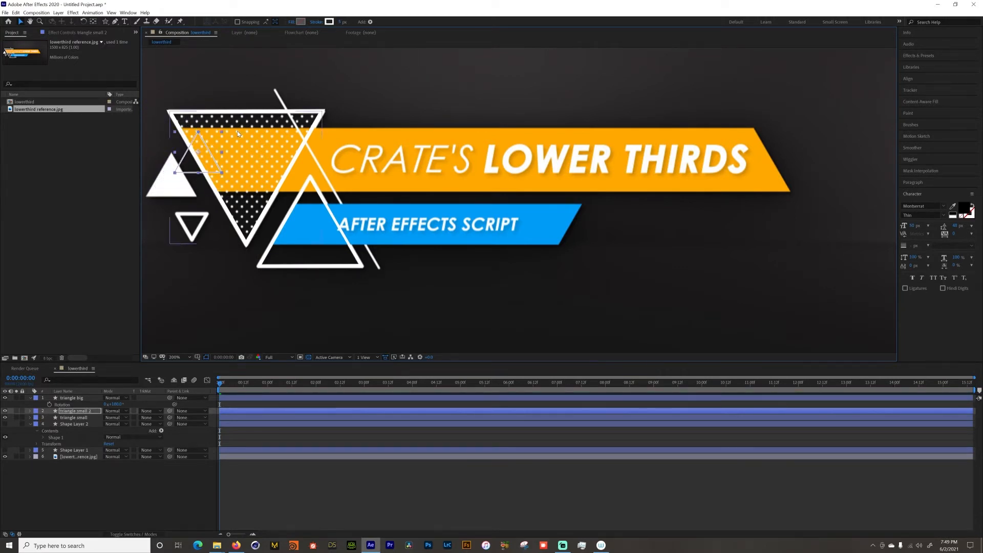
left_click_drag(183, 165, 157, 186)
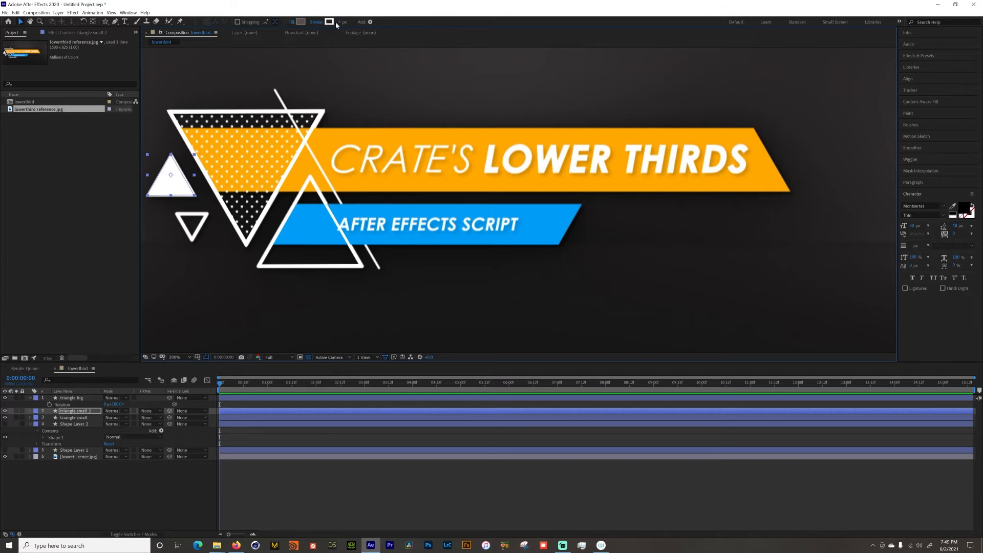
Step: Remove the stroke from the small upright triangle copy and set its fill color to white
left_click(317, 22)
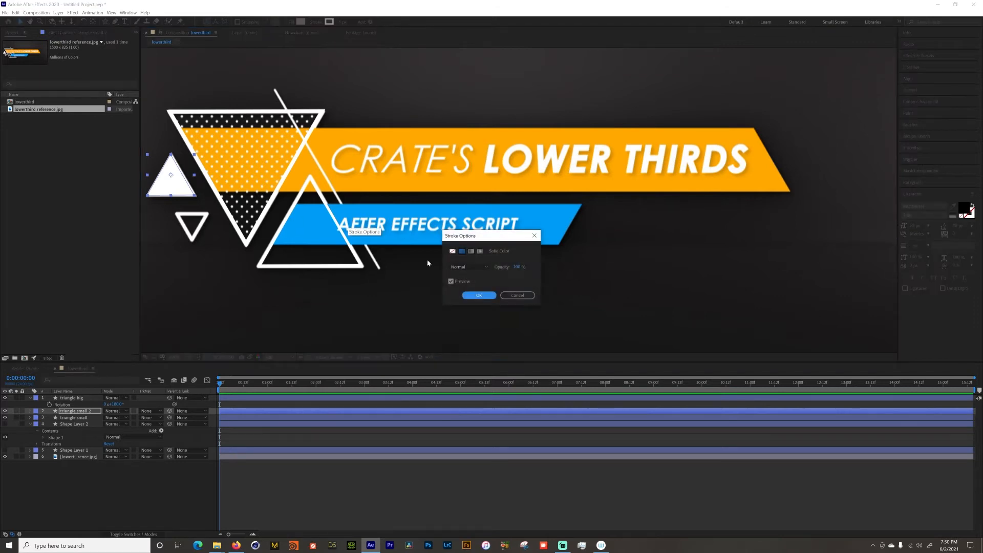
left_click(454, 252)
left_click(484, 295)
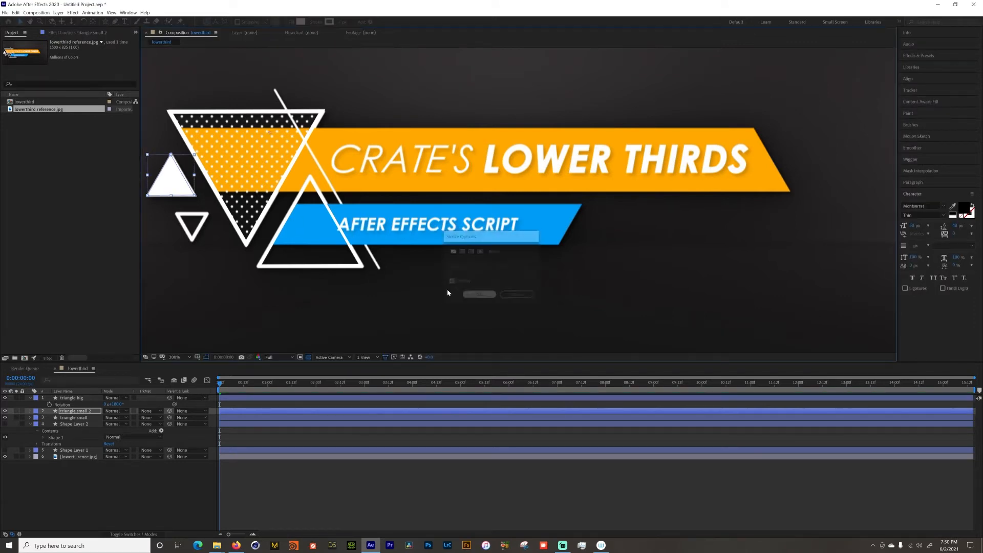
left_click(301, 23)
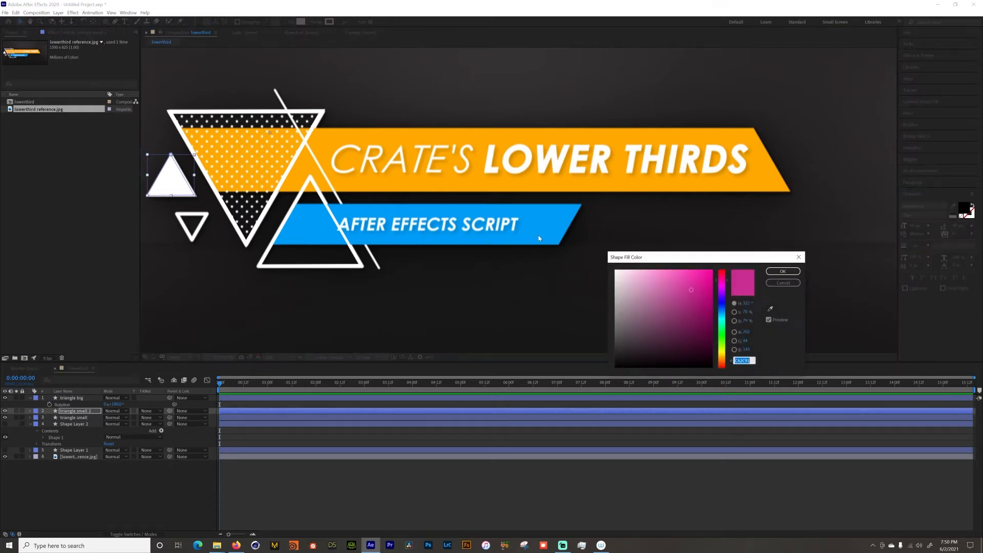
left_click_drag(632, 275, 613, 269)
left_click(779, 272)
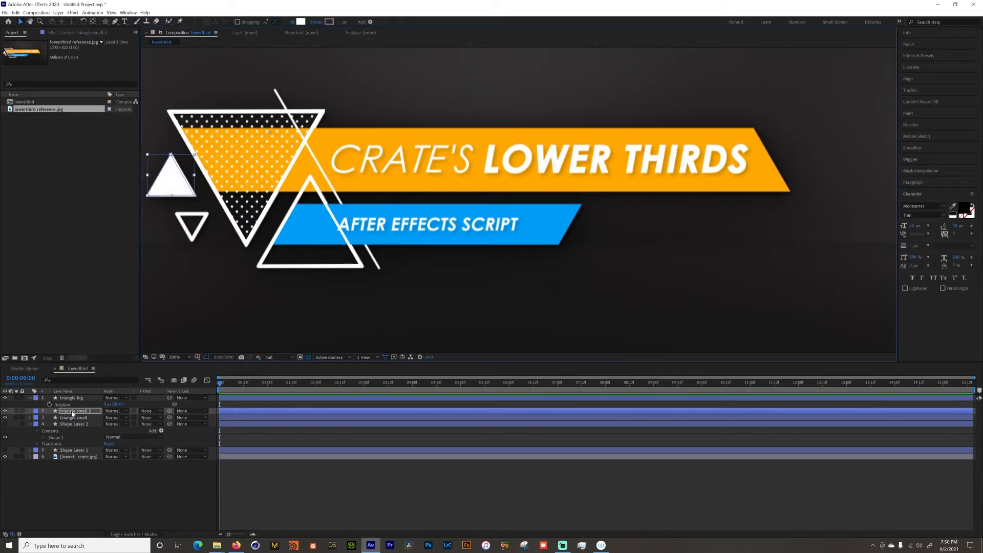
Step: Bring the white triangle's layer to the top of the stack and place a duplicate over the reference's smallest outlined triangle
left_click_drag(74, 411, 73, 395)
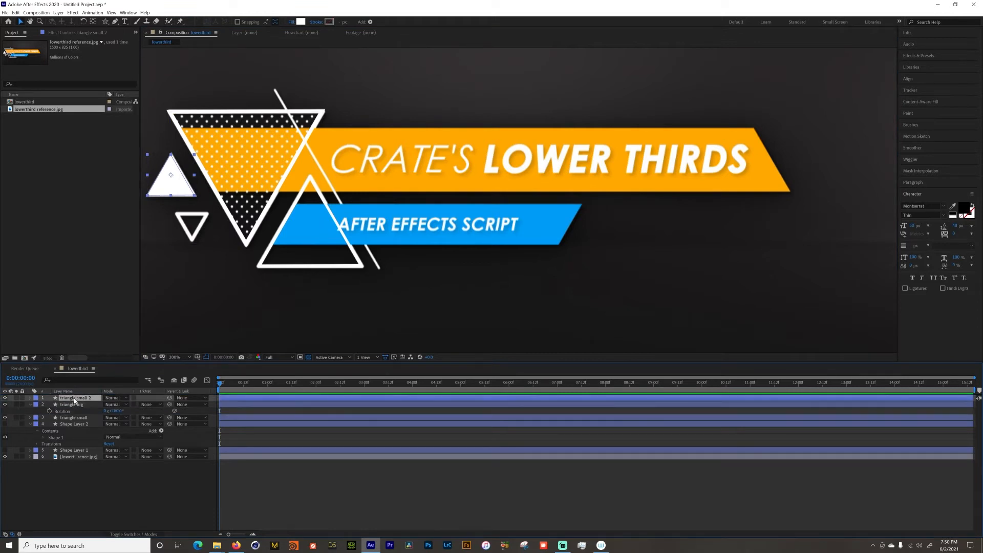
key("ctrl+d")
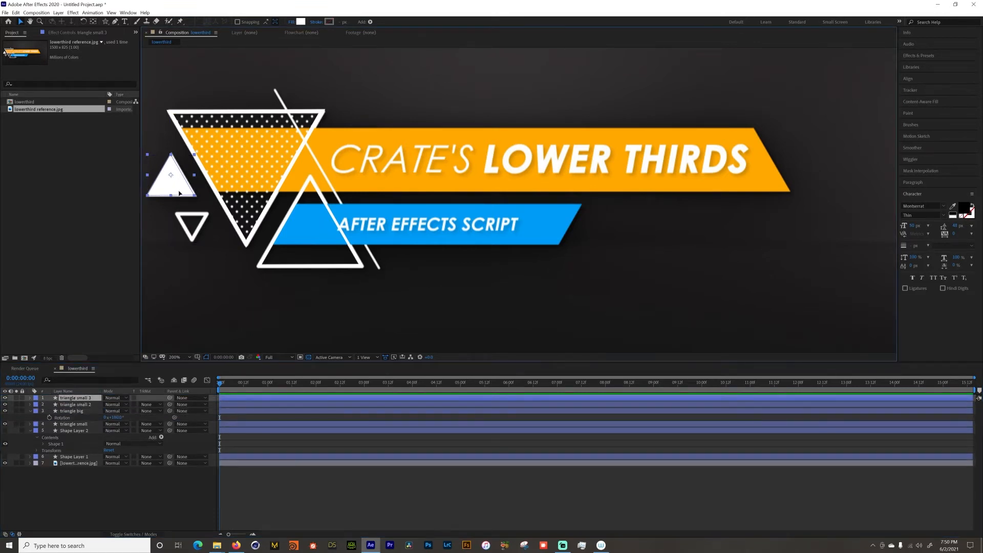
left_click_drag(177, 190, 199, 237)
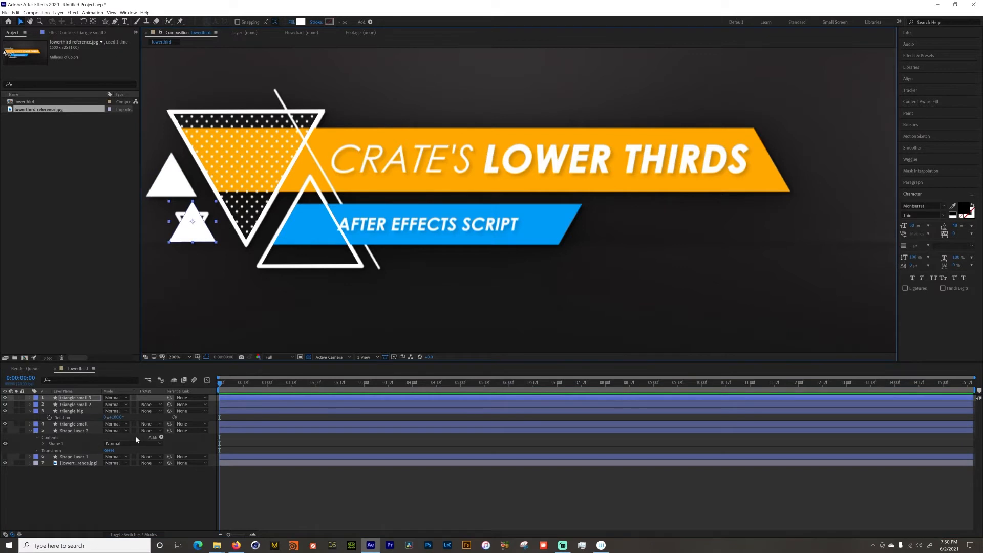
Step: Rotate the new triangle copy to 180° and fit it in position and scale to the reference's smallest outlined triangle
key("r")
left_click(113, 404)
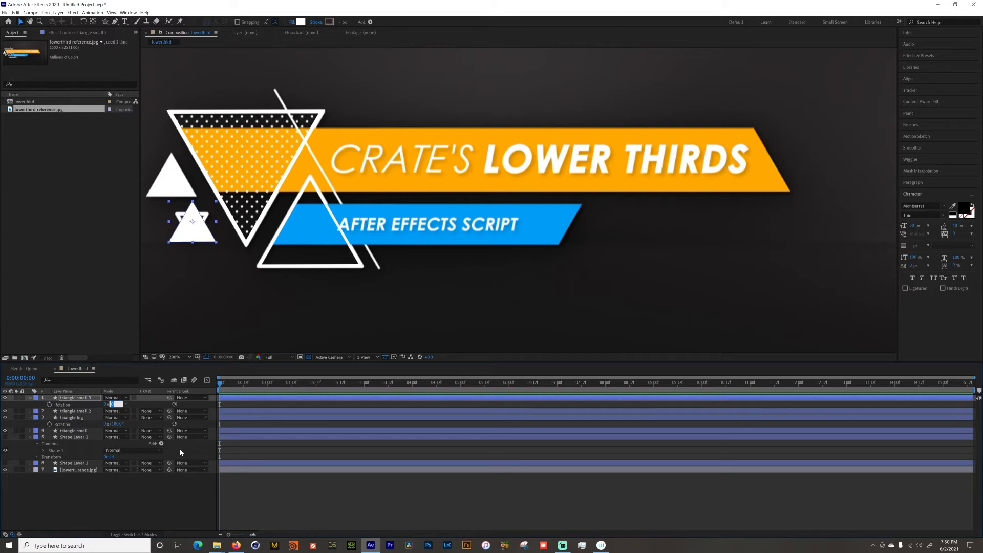
left_click(117, 508)
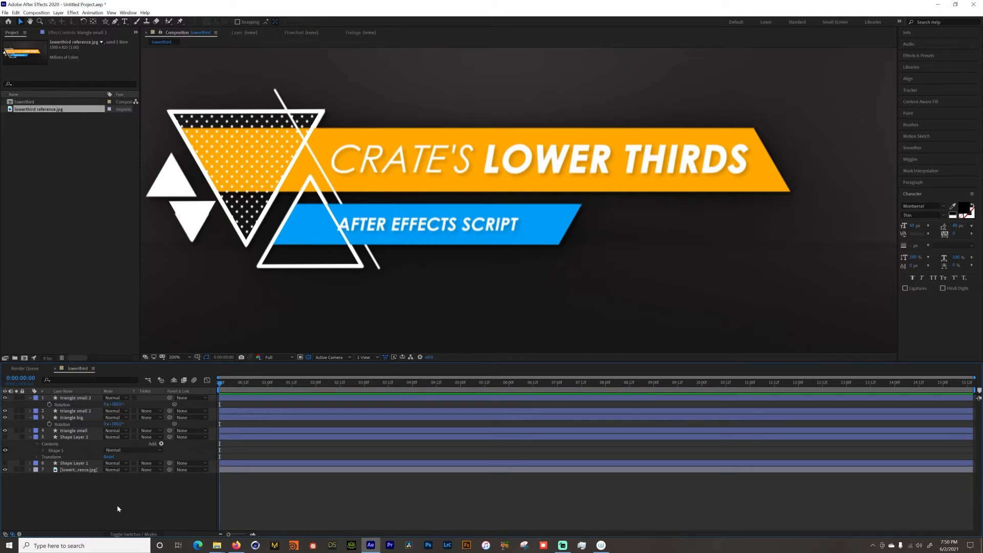
mouse_move(195, 216)
left_mouse_down()
mouse_move(195, 266)
mouse_move(195, 221)
left_mouse_up()
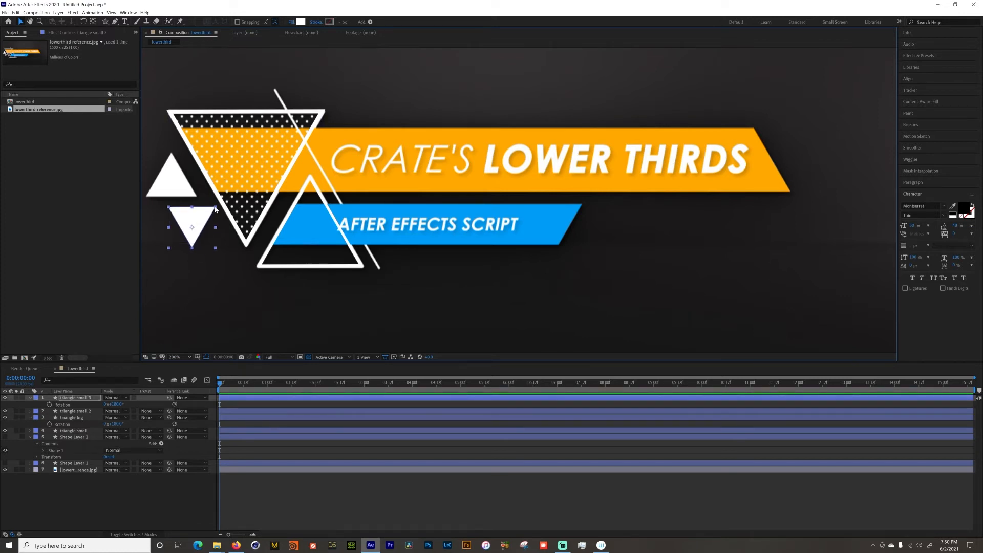
left_click_drag(216, 207, 211, 215)
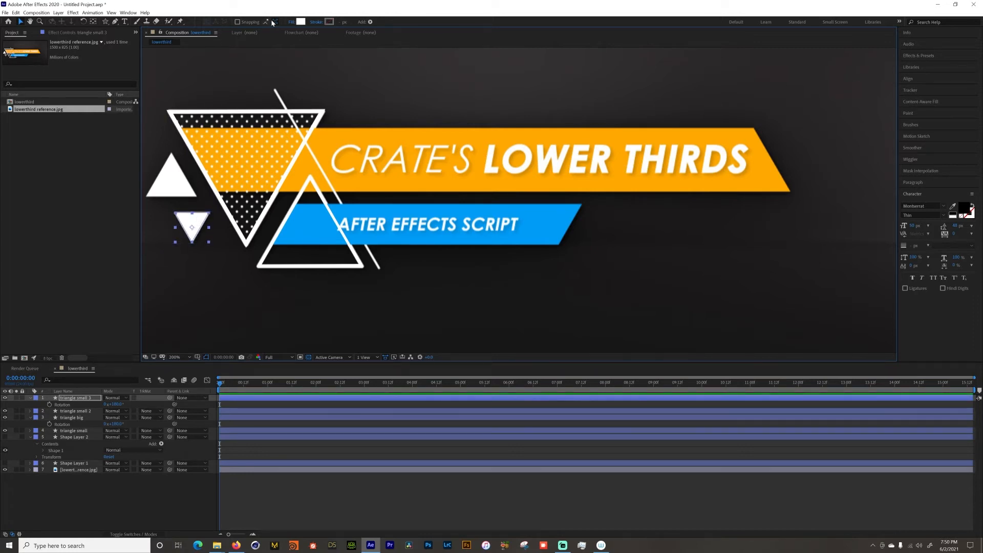
Step: Remove the smallest inverted triangle's fill and set its stroke width to 5 px
left_click(290, 22)
left_click(452, 251)
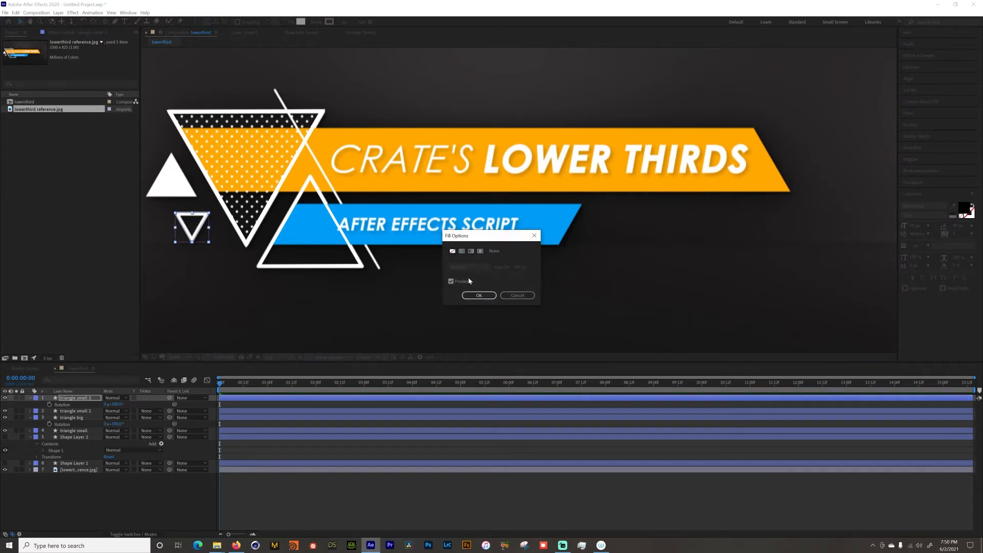
left_click(479, 296)
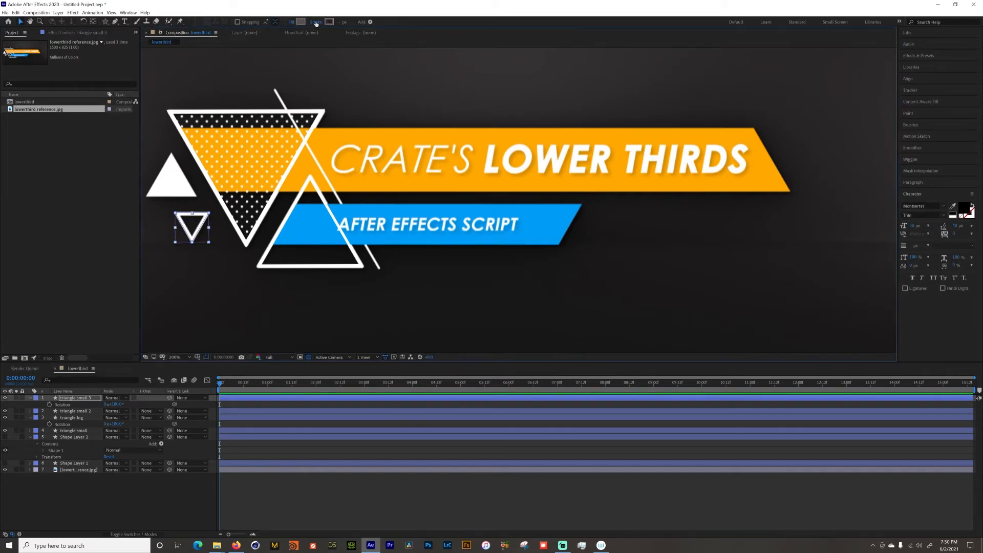
left_click(340, 22)
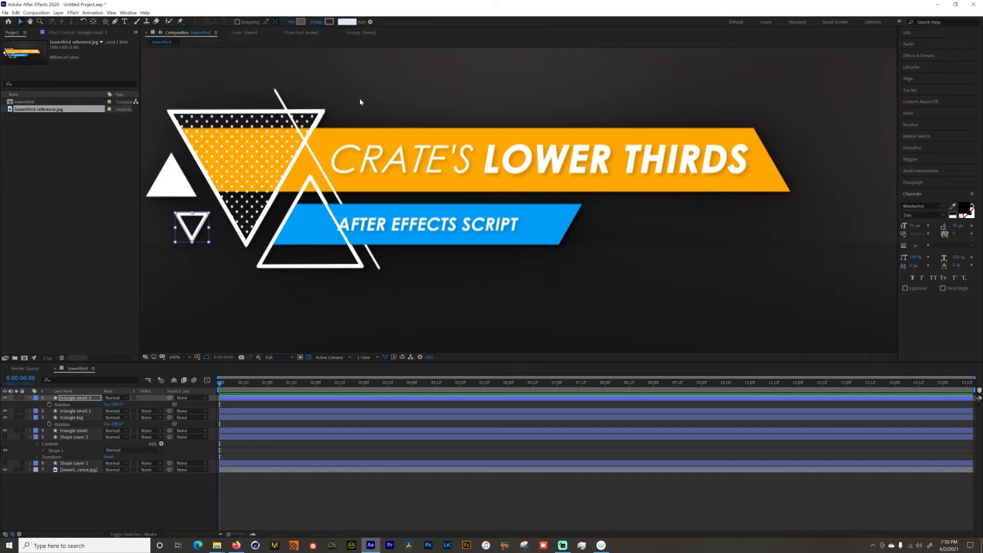
type("5")
key("Return")
left_click(88, 497)
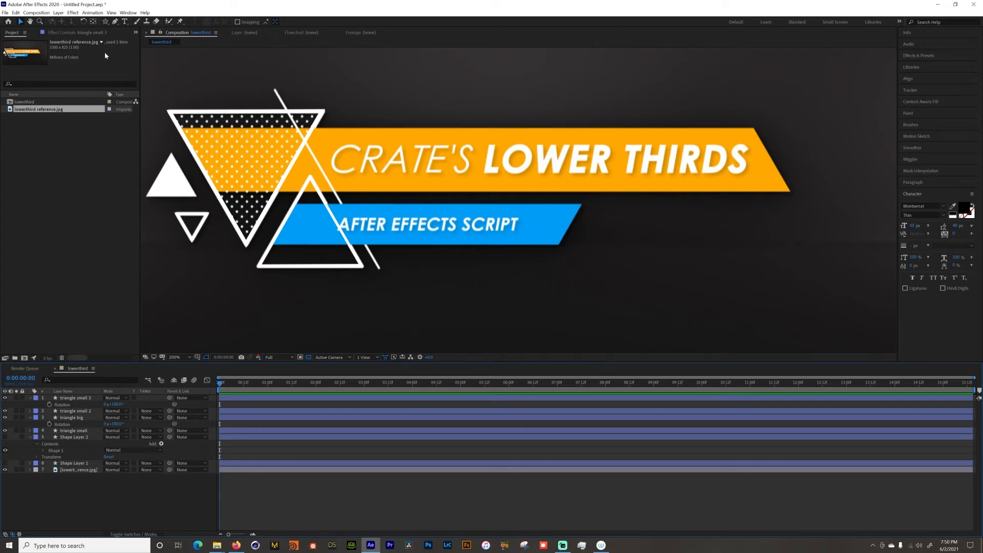
Step: Trace the reference's diagonal white line from its lower end to its upper end with the Pen tool
left_click(116, 22)
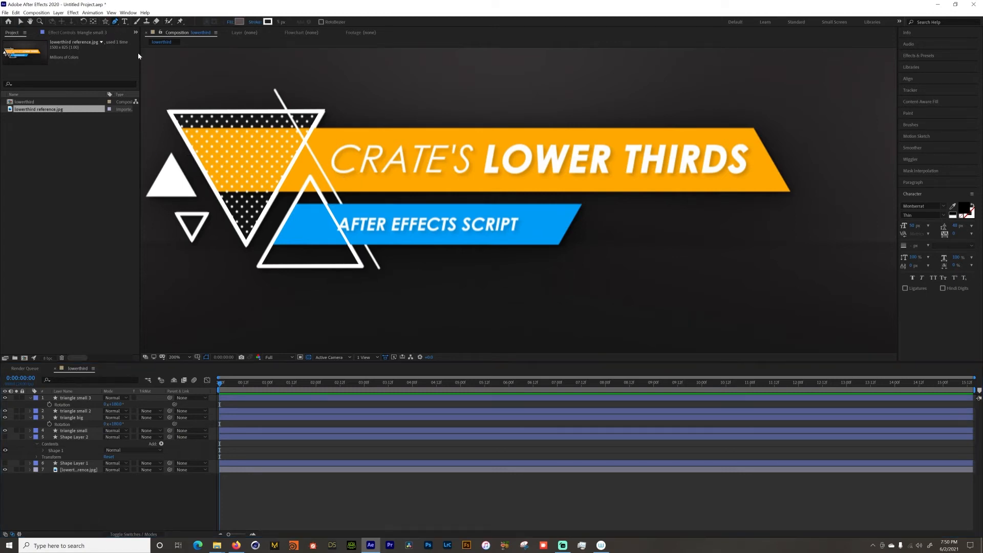
left_click(379, 269)
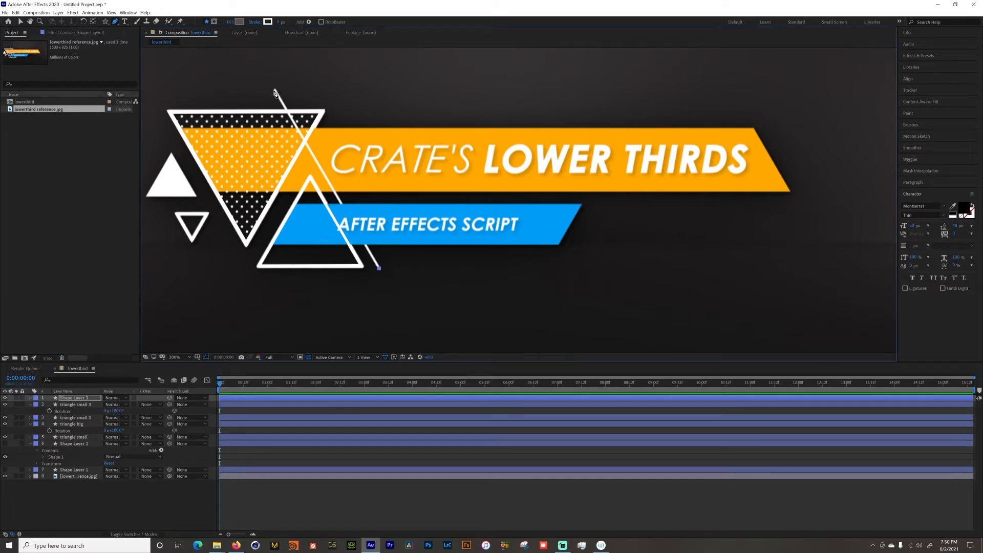
left_click(276, 90)
Step: Rename the diagonal line's shape layer as "line"
left_click(71, 400)
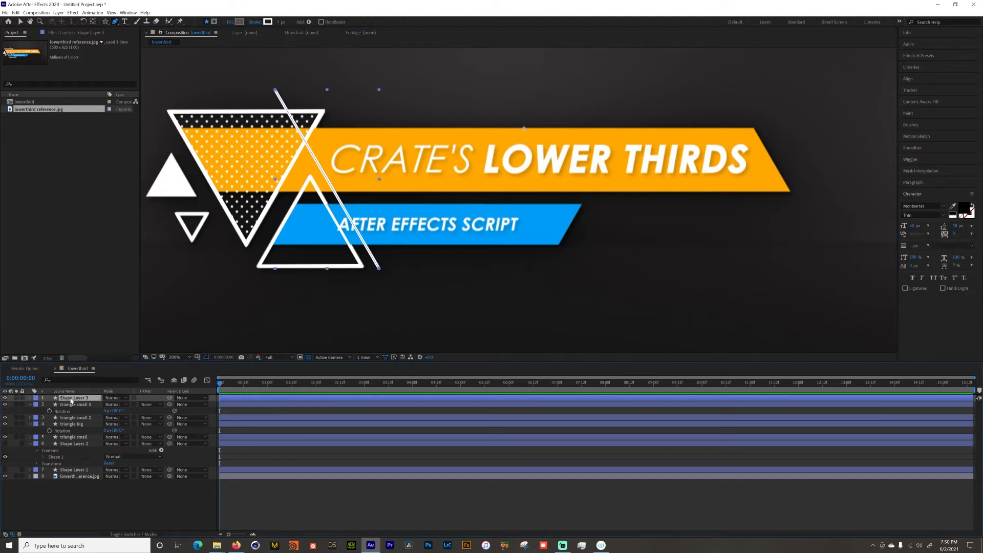
key("Return")
type("line")
key("Return")
Step: Center the line layer's anchor point on its shape with the Pan Behind tool, return to the Selection tool and deselect the layer
left_click(94, 22)
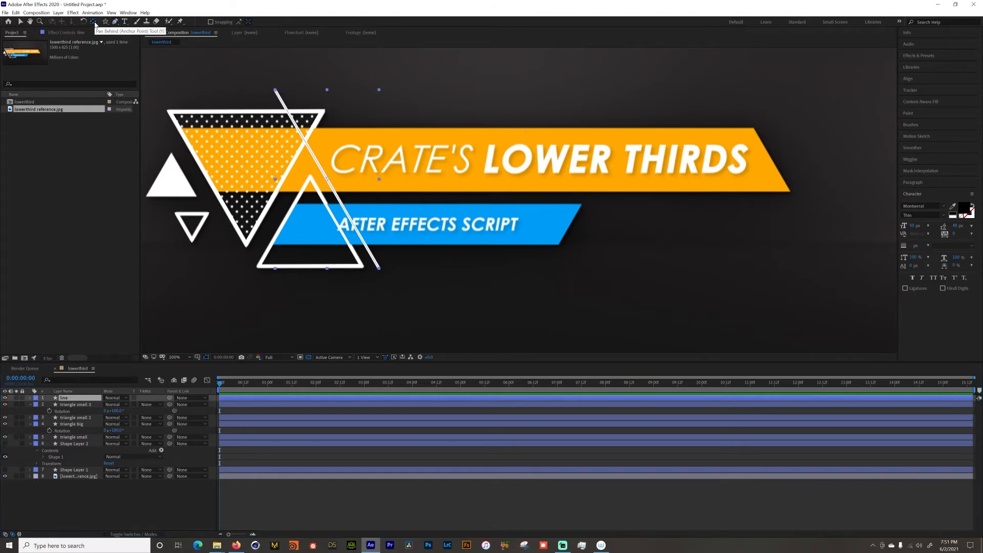
left_click(143, 365)
key("v")
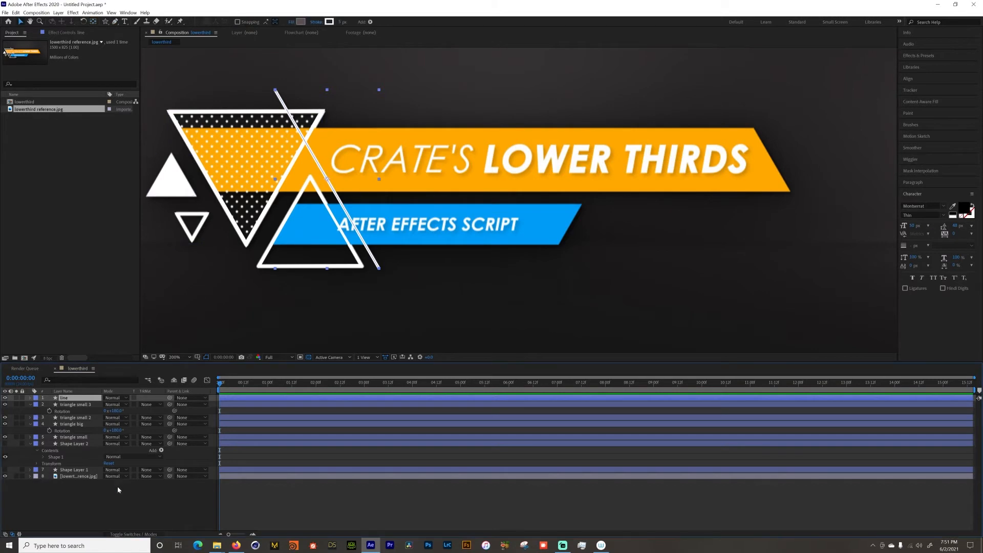
left_click(119, 489)
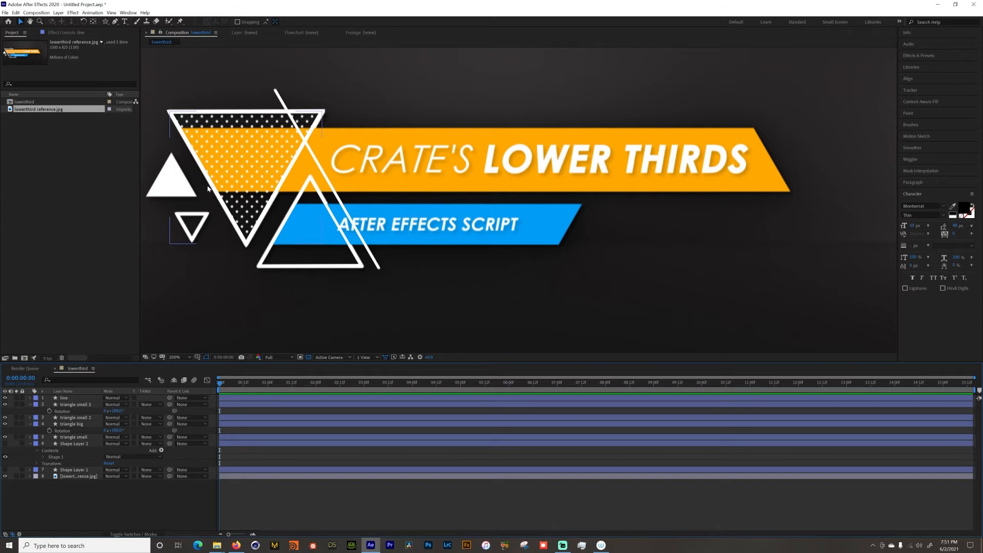
Step: Create a new 500 by 500 px composition and turn off its transparency grid
left_click(234, 311)
key("ctrl+n")
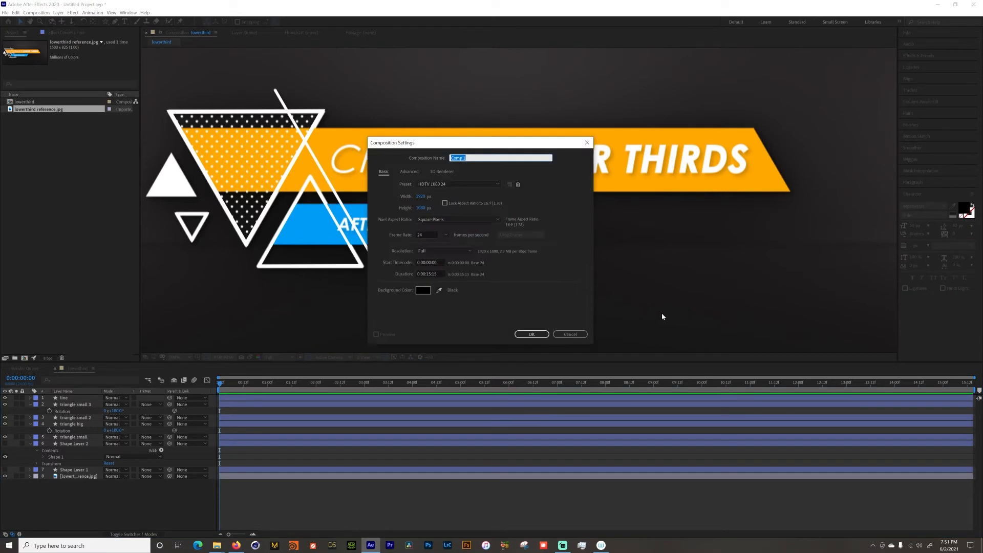
left_click(424, 196)
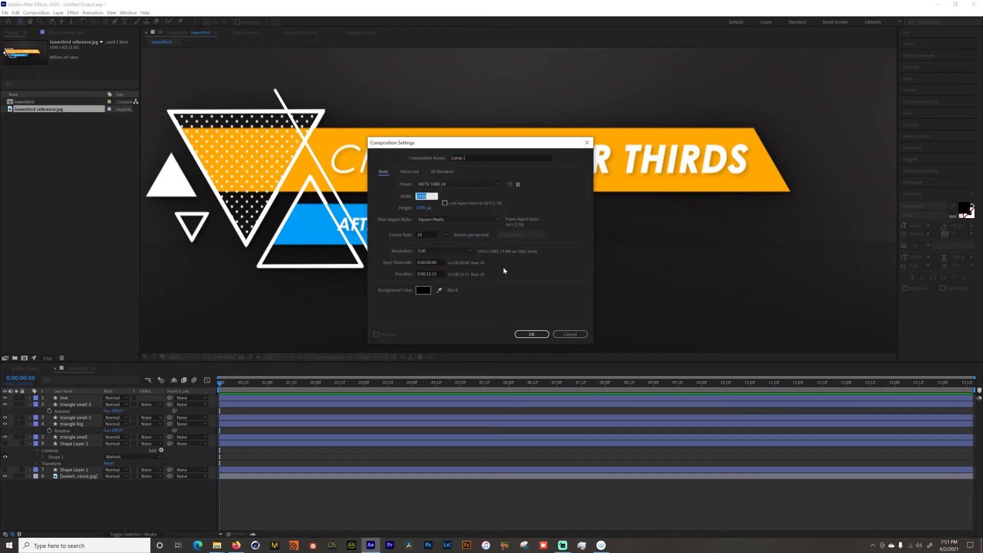
type("500")
key("Tab")
type("500")
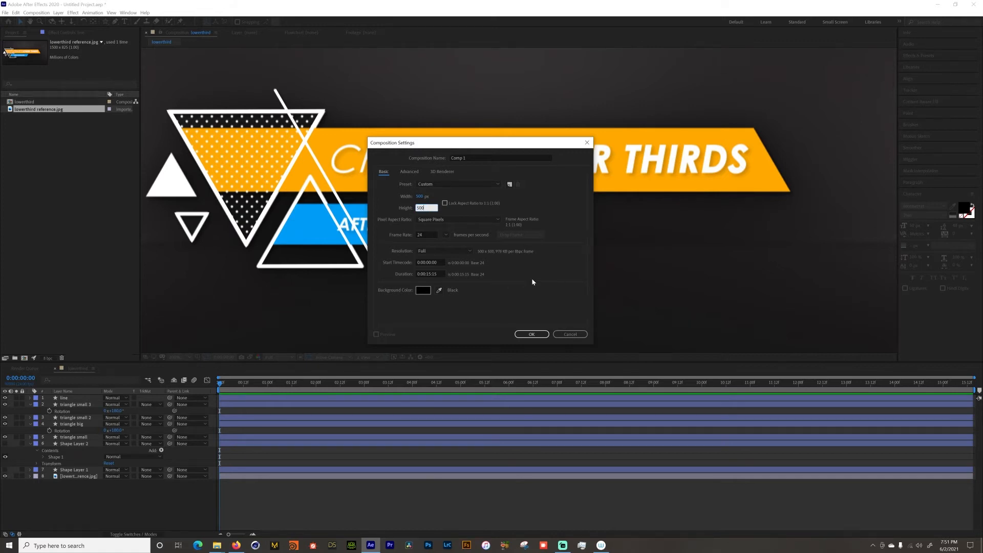
left_click(531, 334)
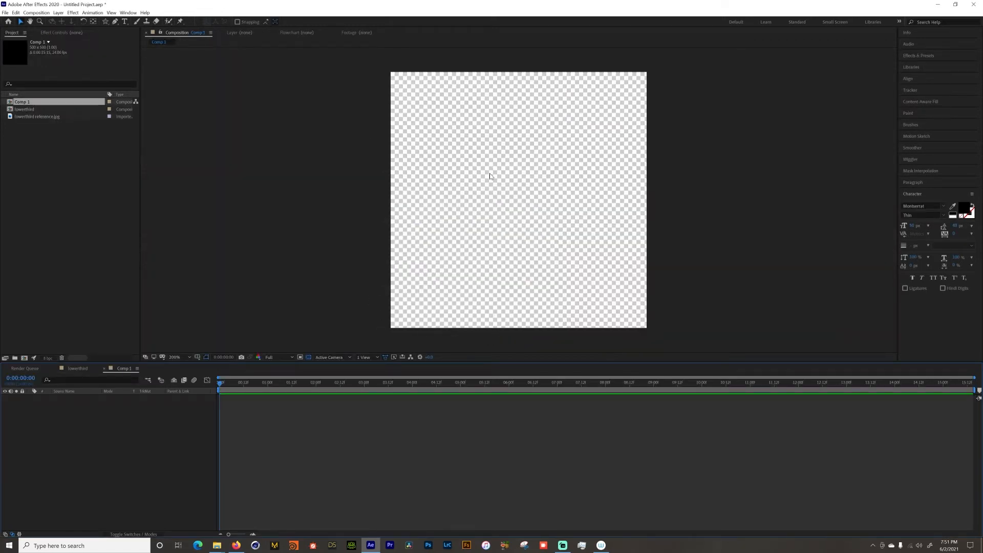
left_click(309, 357)
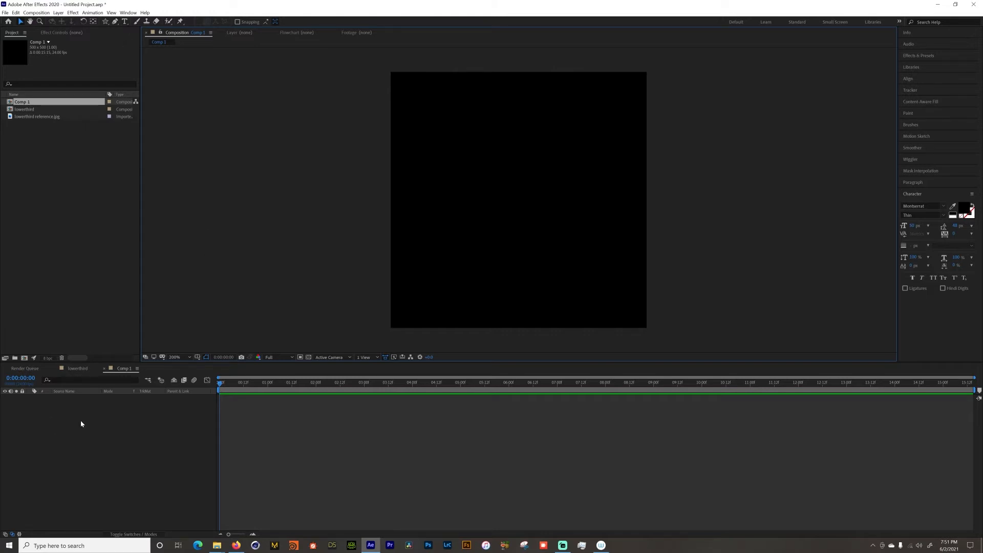
Step: Draw a tiny circle near the new composition's upper-left corner with the Ellipse tool
left_click(107, 22)
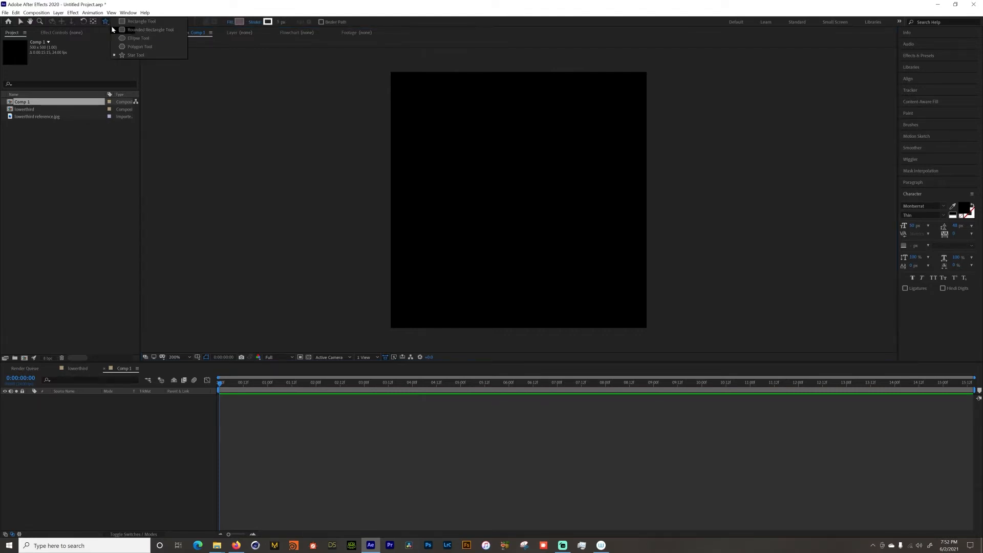
left_click(129, 38)
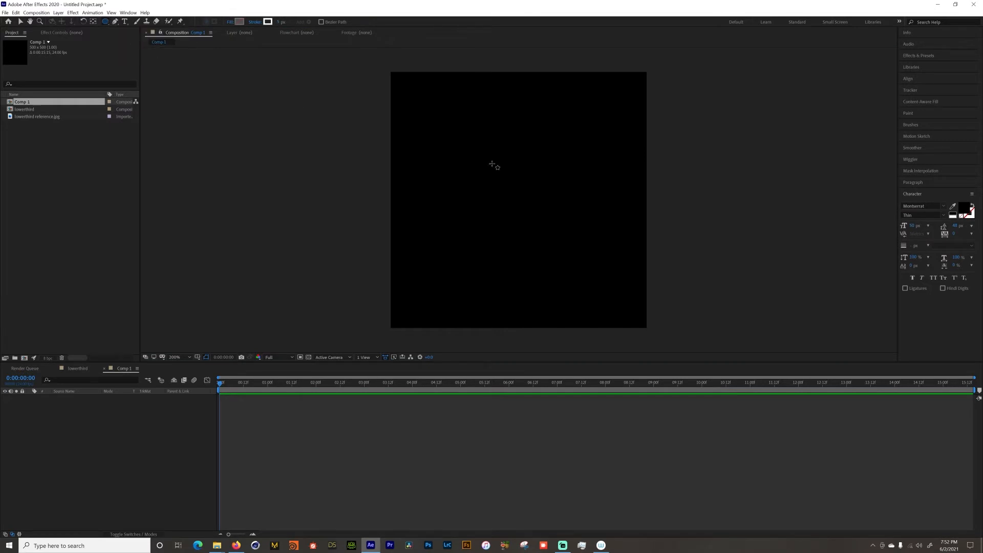
left_click(404, 82)
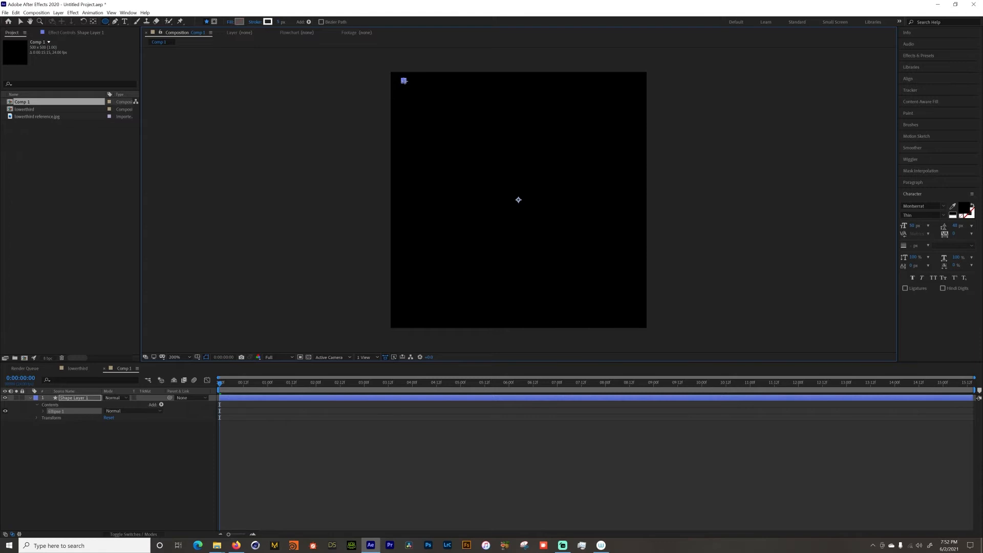
Step: Remove the small circle's stroke and set its fill color to white
left_click(267, 22)
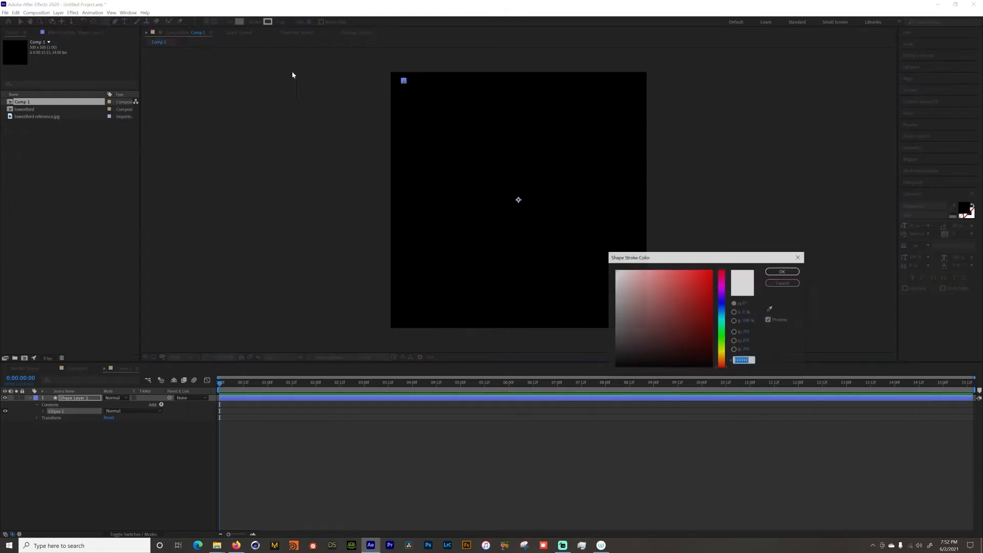
left_click(783, 283)
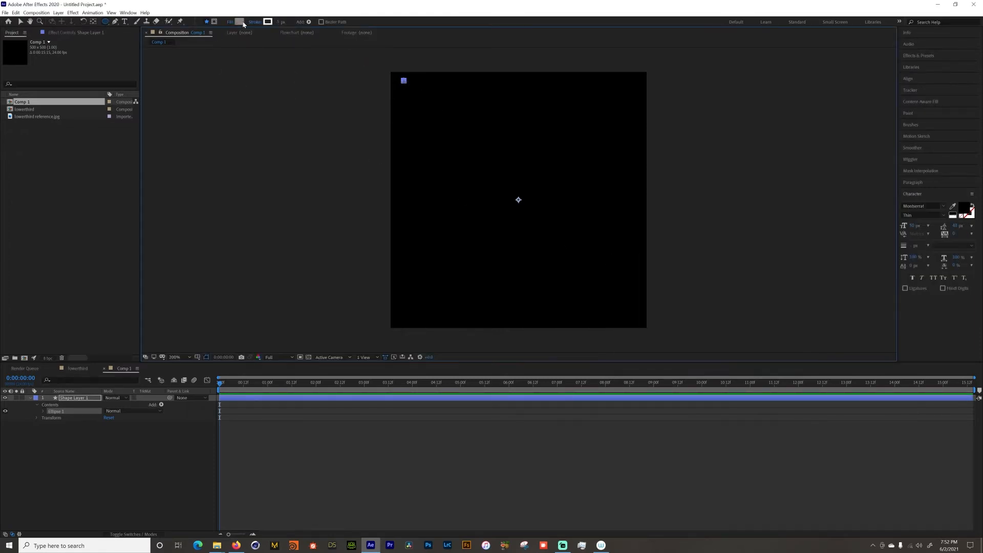
left_click(255, 22)
left_click(453, 251)
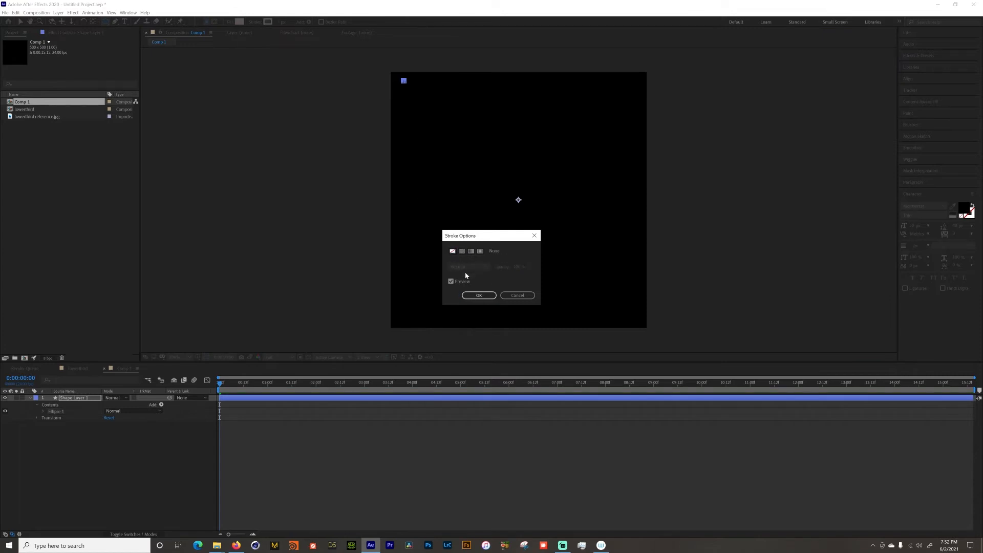
left_click(478, 295)
left_click(239, 21)
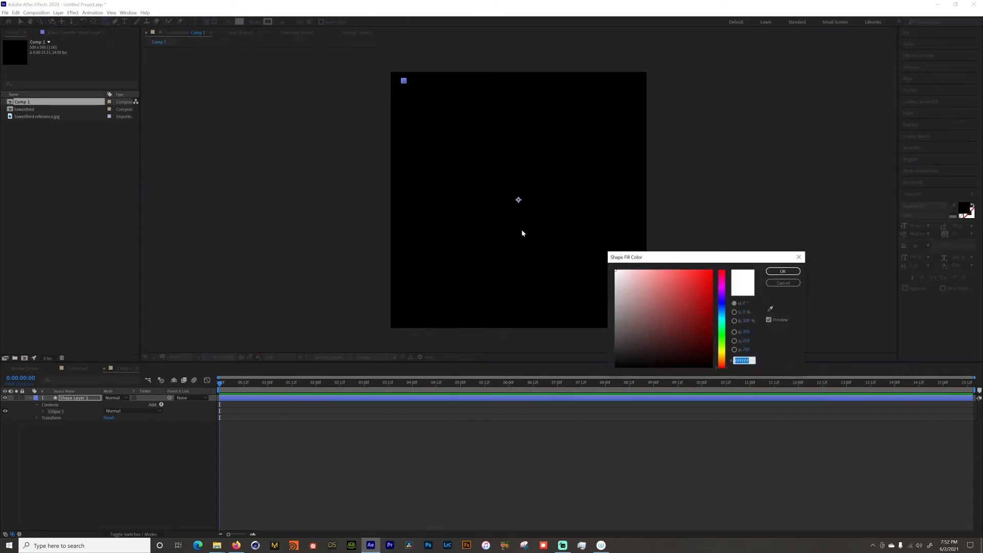
left_click(616, 270)
left_click(779, 271)
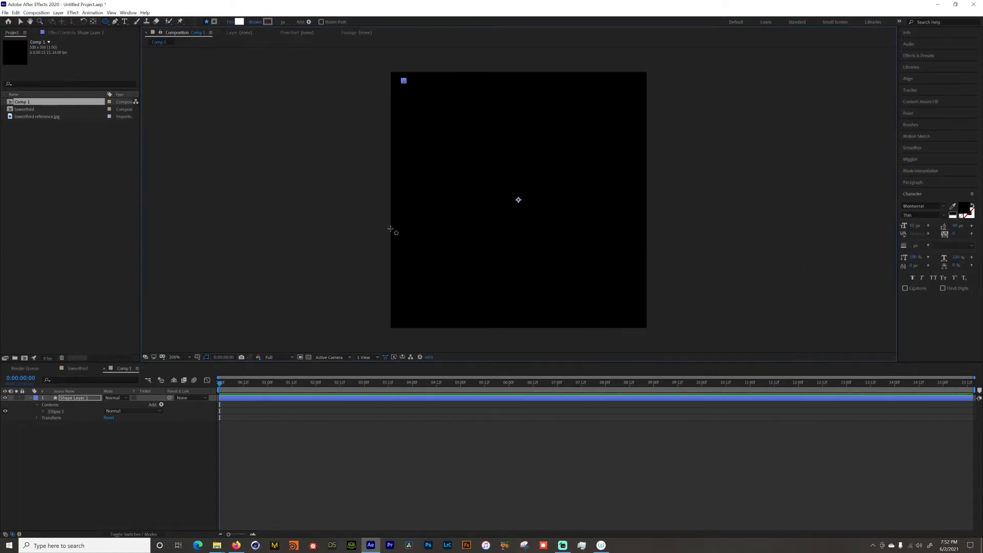
Step: Center the circle layer's anchor point on its shape with the Pan Behind tool and rename the layer as "dot"
left_click(93, 21)
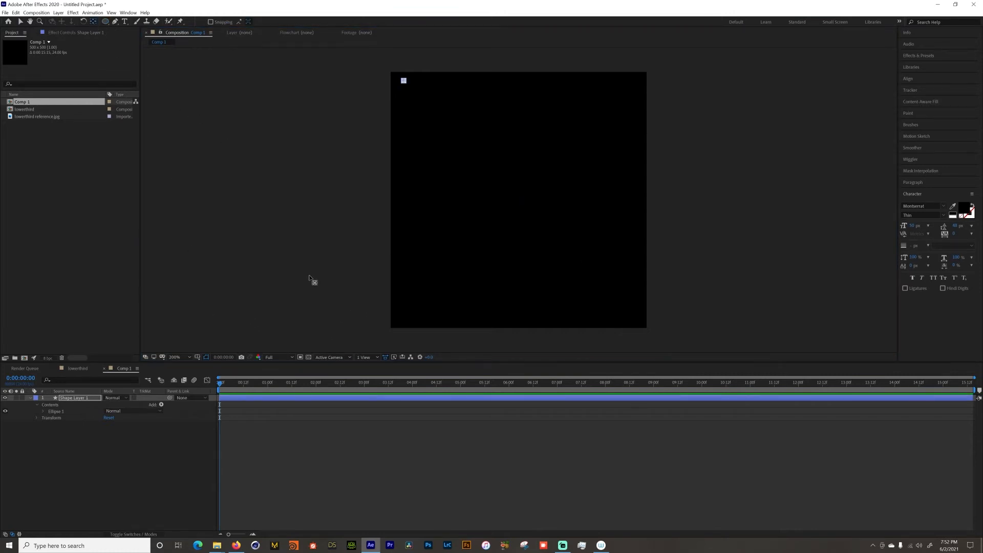
left_click(329, 276)
left_click(70, 399)
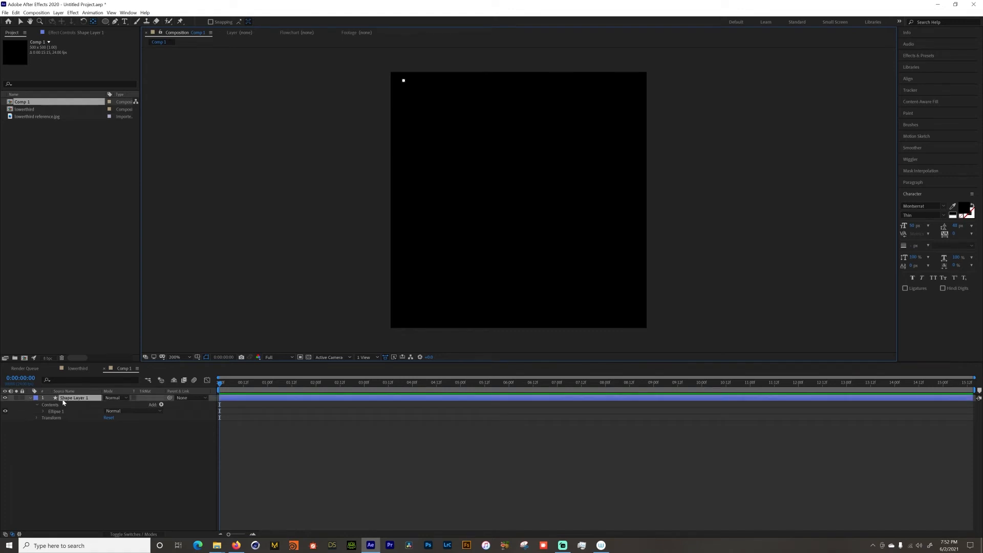
key("Return")
type("d")
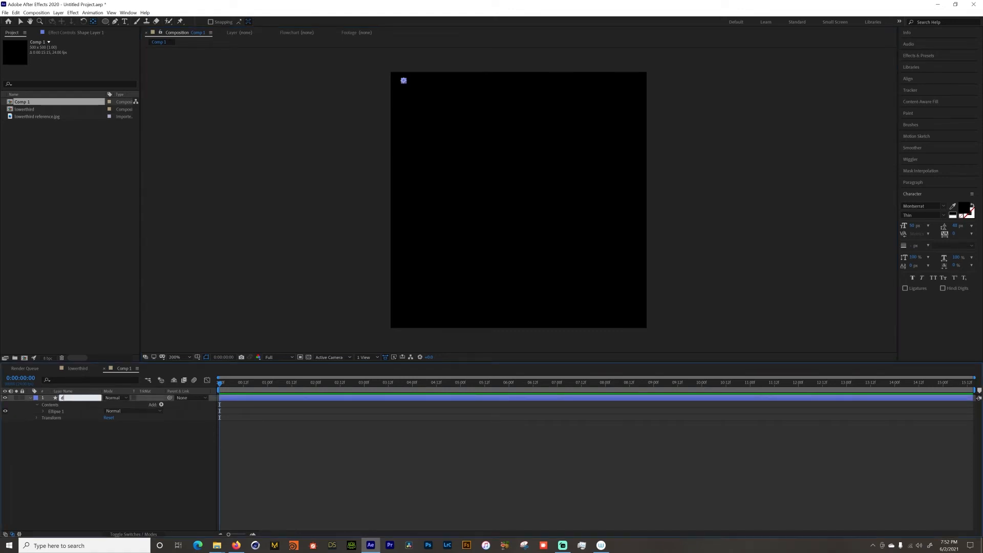
type("ot")
key("Return")
left_click(36, 449)
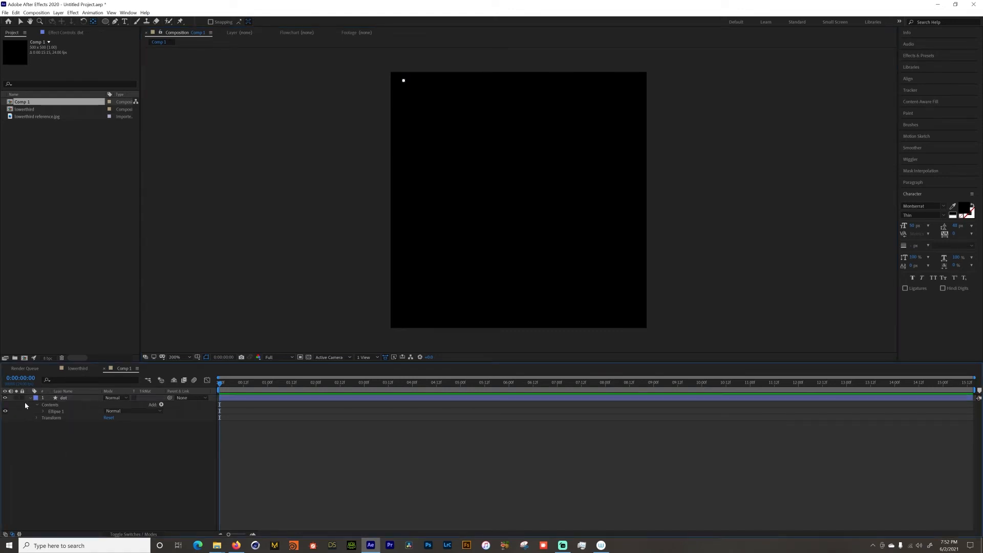
Step: Move the dot closer to the composition's left edge and add a Repeater to the layer's contents
left_click(404, 81)
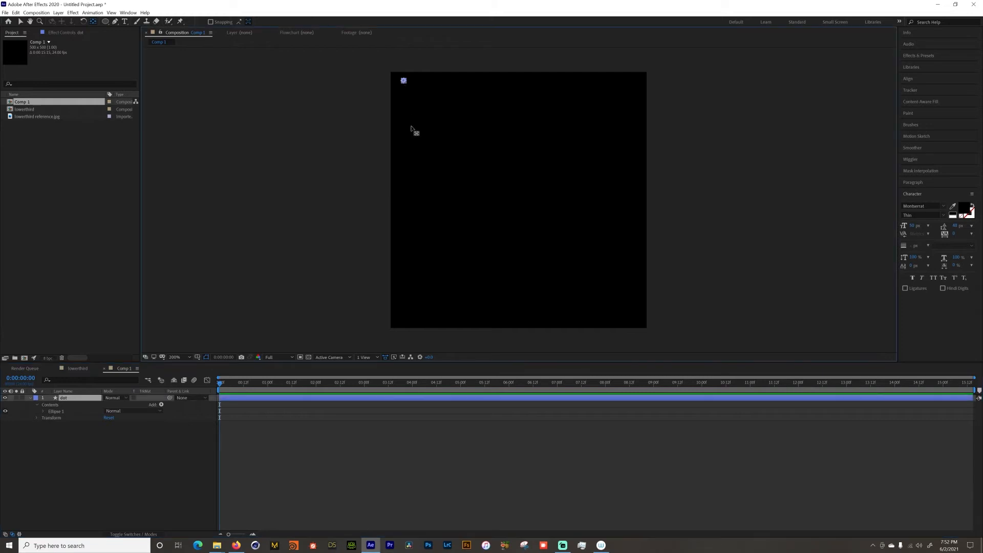
key("v")
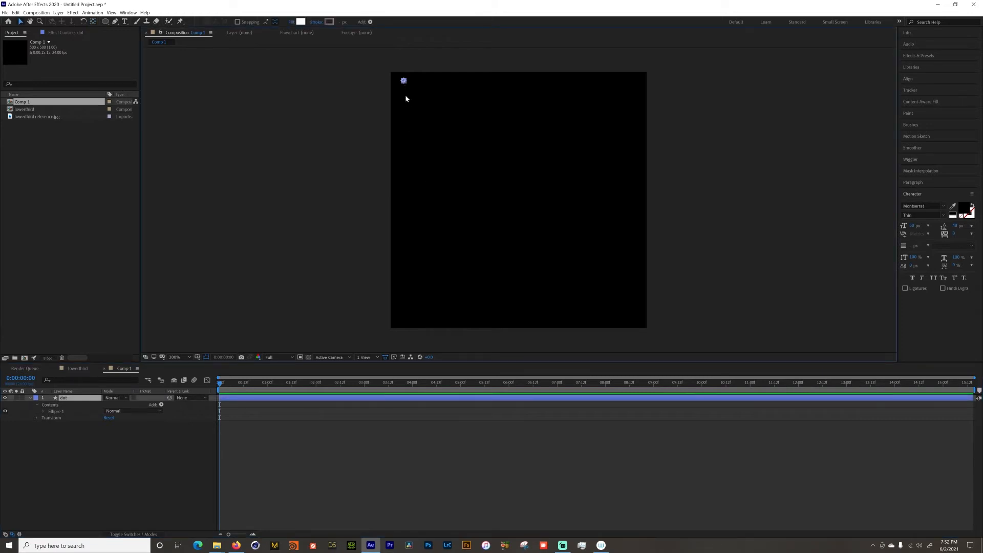
key("Return")
left_click(161, 405)
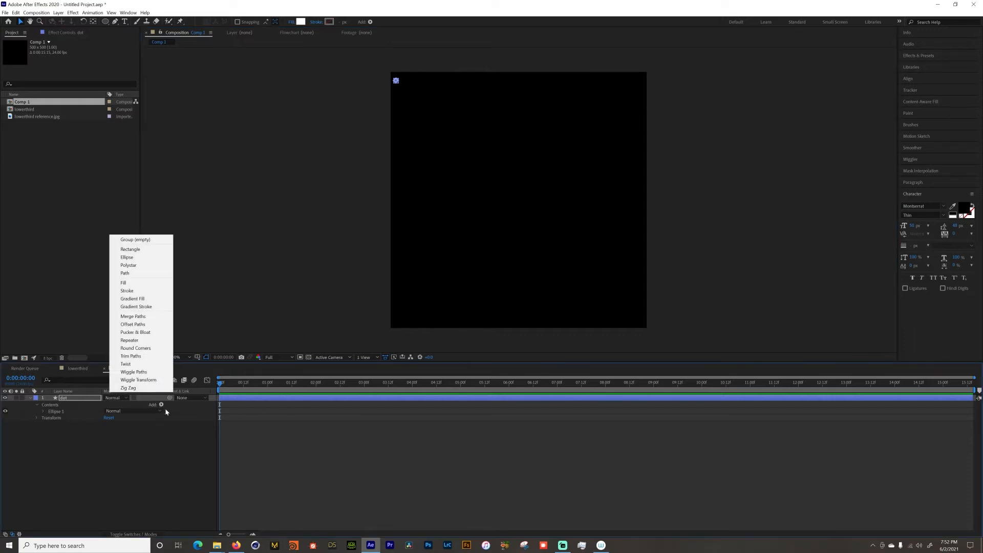
left_click(135, 343)
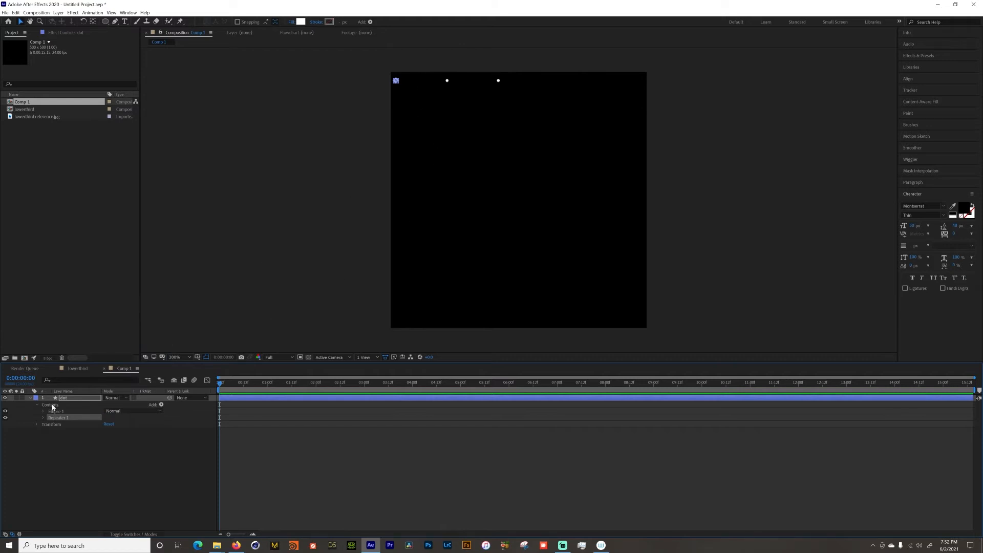
left_click(43, 418)
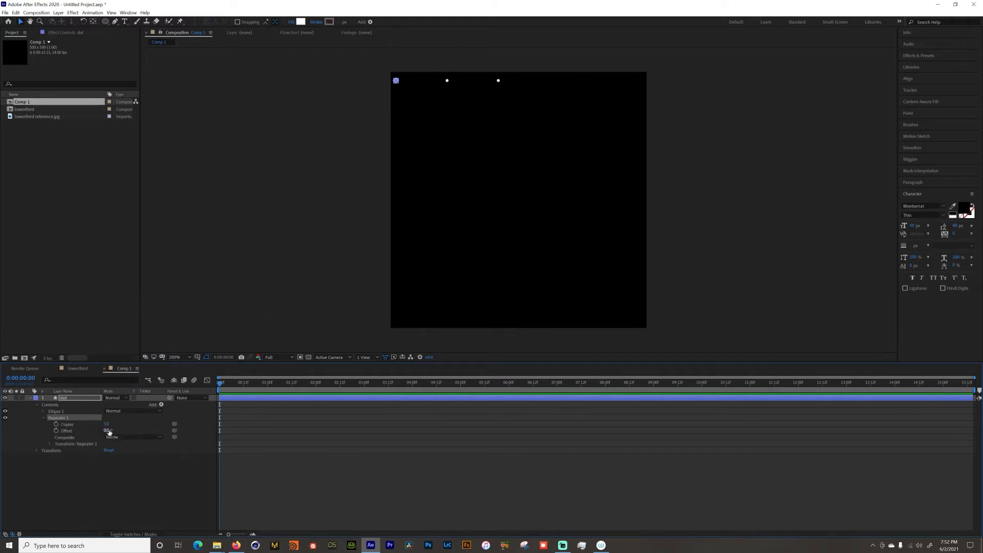
Step: Set the Repeater to 20 copies and its transform's horizontal position to 11
left_click_drag(107, 425, 126, 427)
left_click(108, 424)
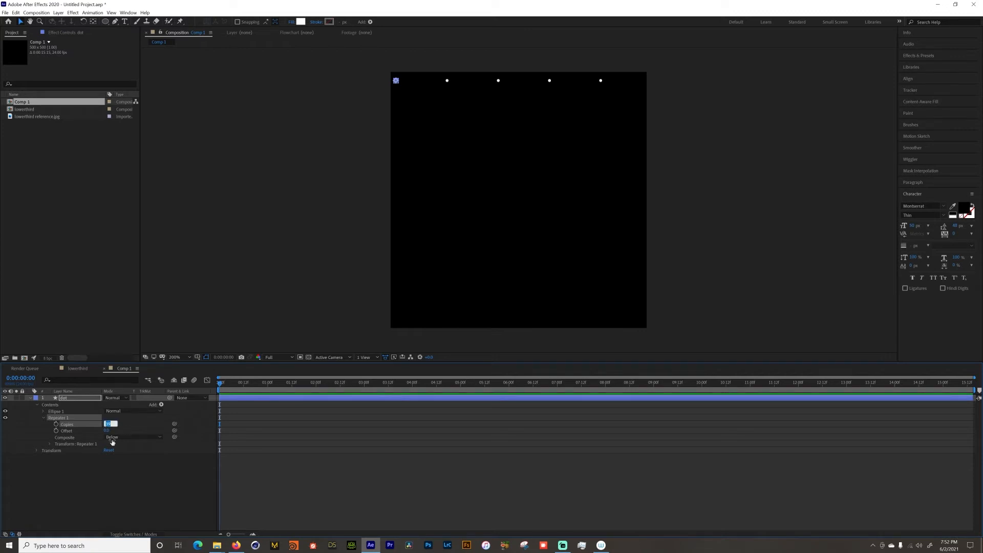
left_click(121, 506)
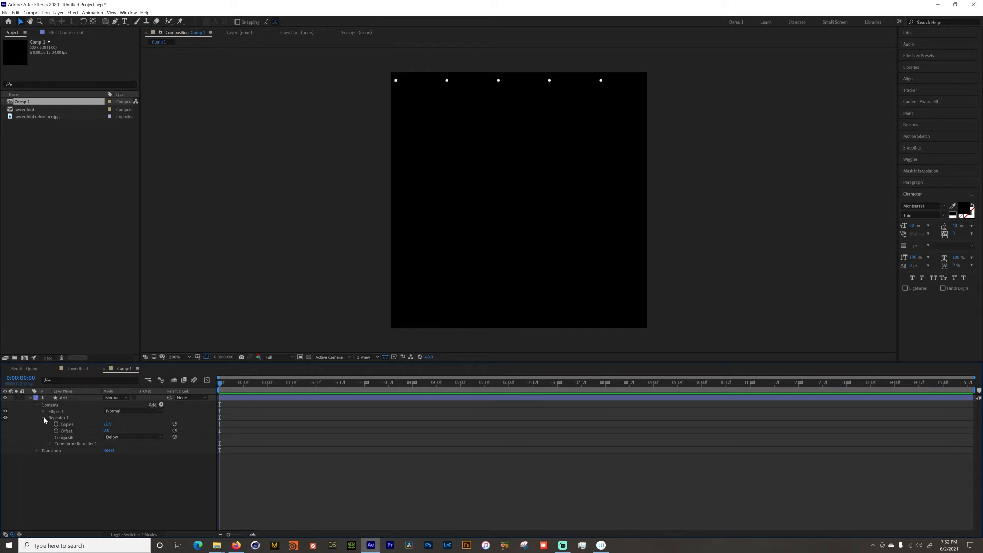
left_click(50, 445)
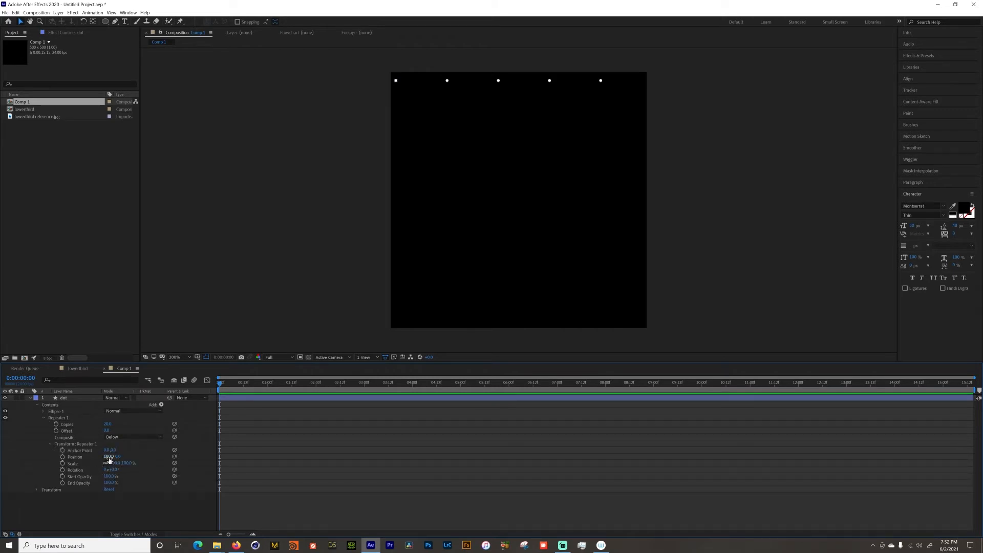
left_click_drag(108, 456, 75, 457)
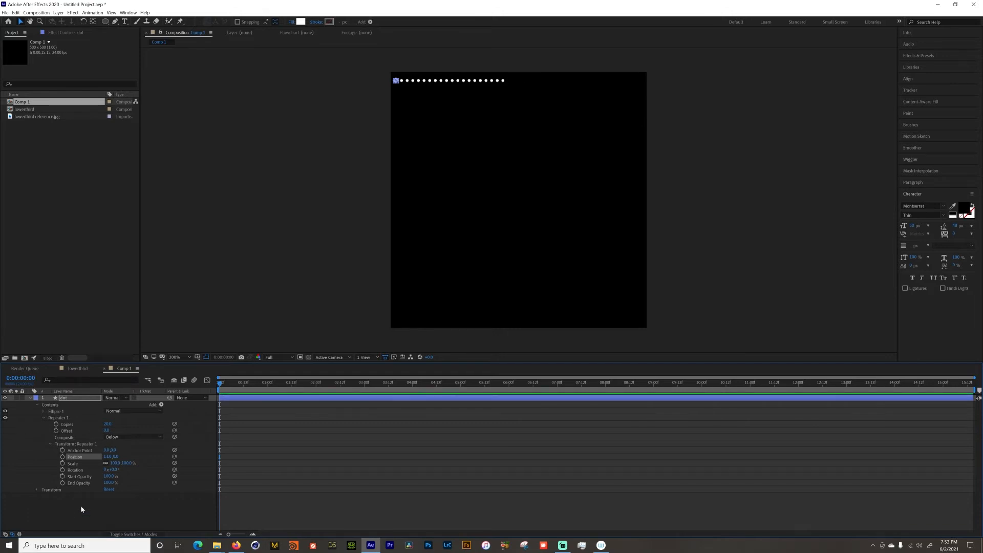
Step: Set the Repeater's copies to 40 and its transform's horizontal position to 14 so the dots span the composition
left_click(107, 424)
type("40")
left_click(95, 505)
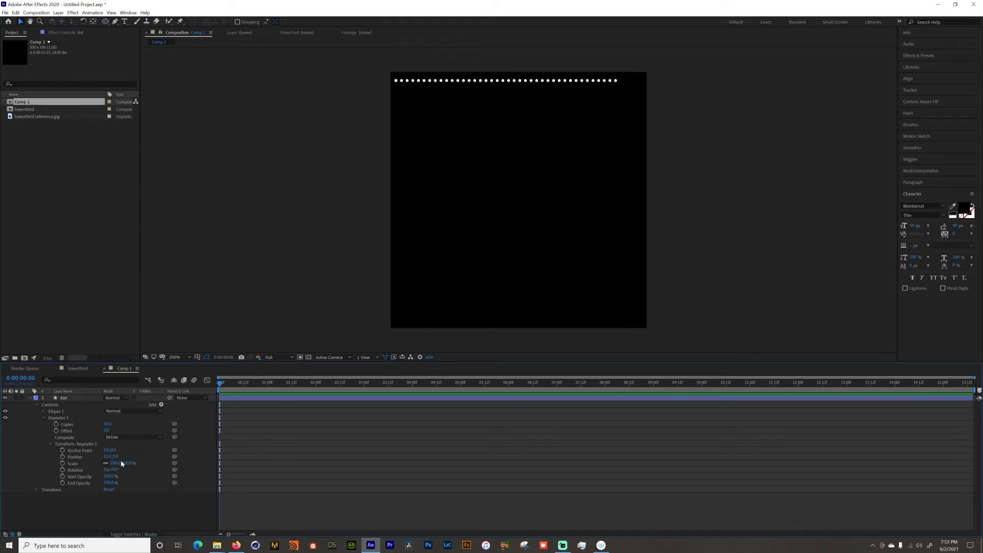
left_click(106, 456)
type("14")
left_click(115, 507)
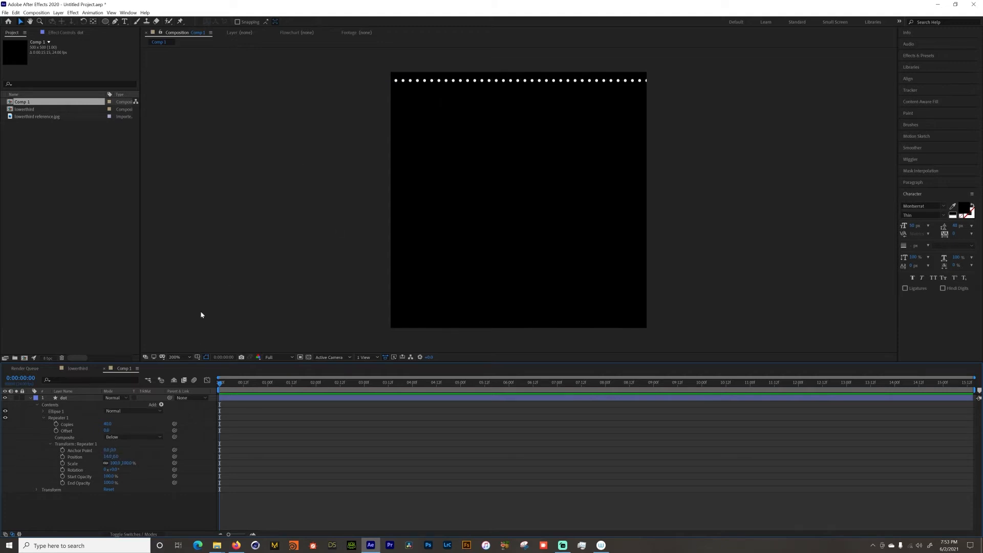
Step: Collapse the dot layer, keep its name as "dot", duplicate it and move the copy 10 px down as a second row
left_click(30, 398)
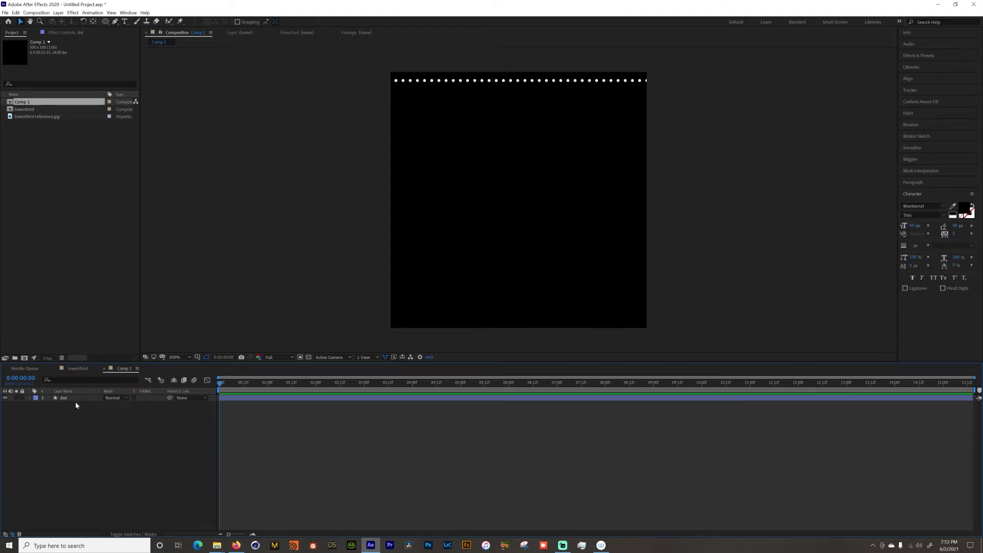
left_click(60, 402)
key("Return")
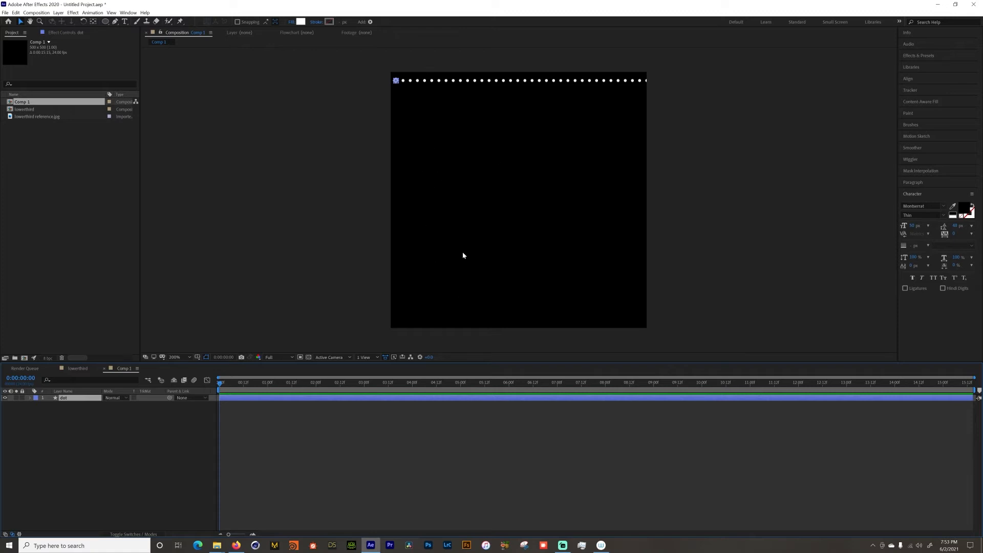
type("dot")
key("Return")
key("ctrl+d")
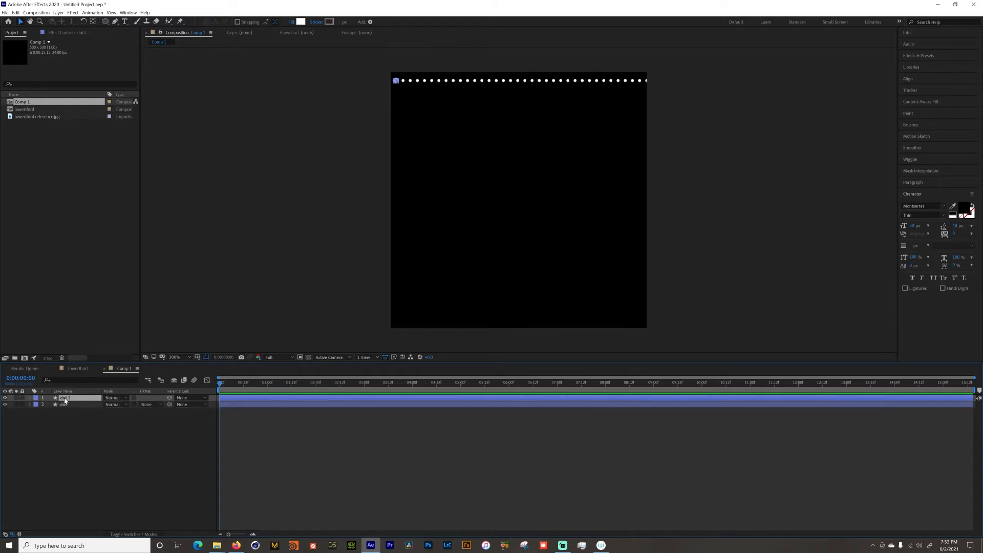
key("shift+Down")
key("shift+Down")
Step: Duplicate both dot rows, place the copies beneath the originals in the layer stack and move them 20 px down
left_click_drag(53, 411, 82, 394)
key("ctrl+d")
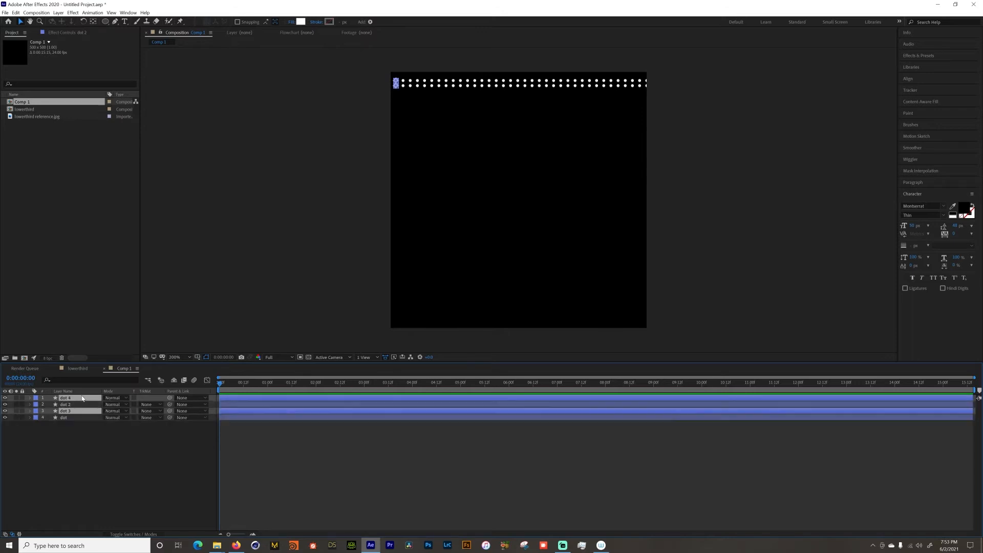
left_click_drag(76, 415, 77, 452)
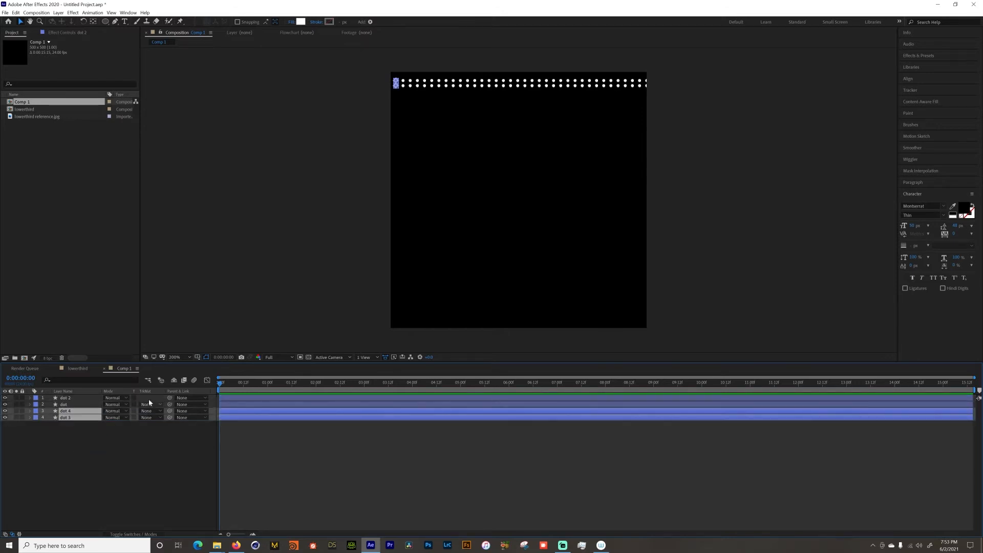
key("shift+Down")
key("shift+Down")
key("shift+Down")
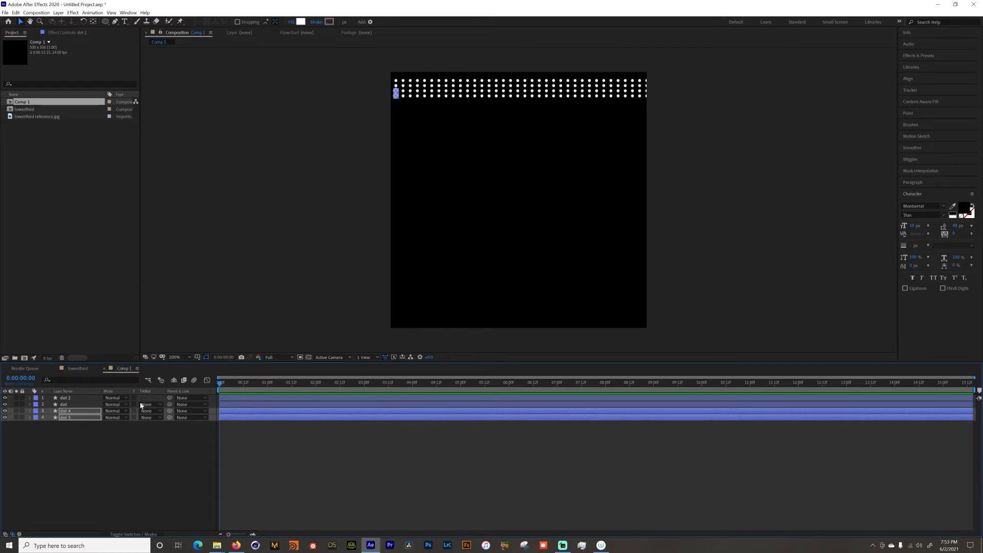
Step: Duplicate all four dot rows, place the copies beneath the originals in the layer stack and move them 40 px down
left_click(82, 398, "shift")
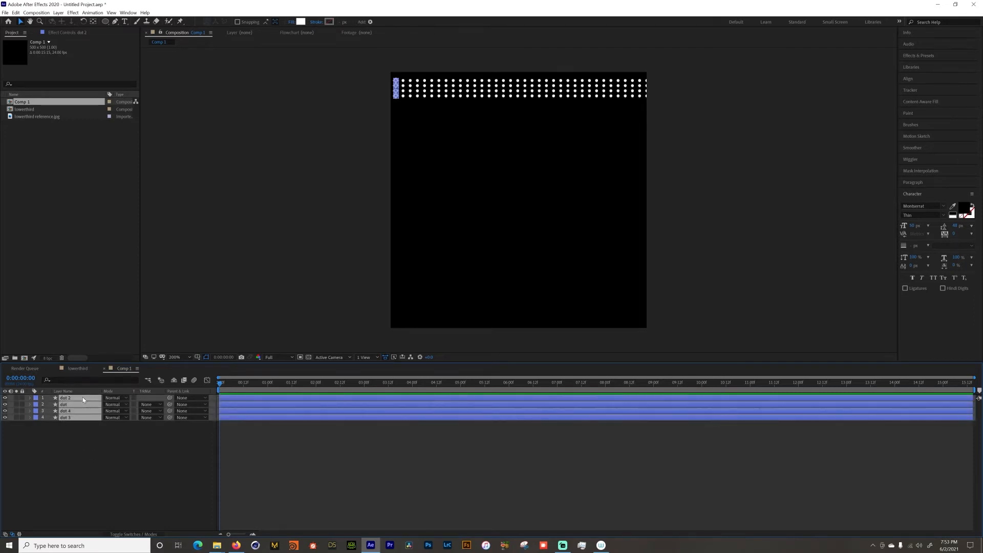
key("ctrl+d")
left_click_drag(70, 440, 71, 465)
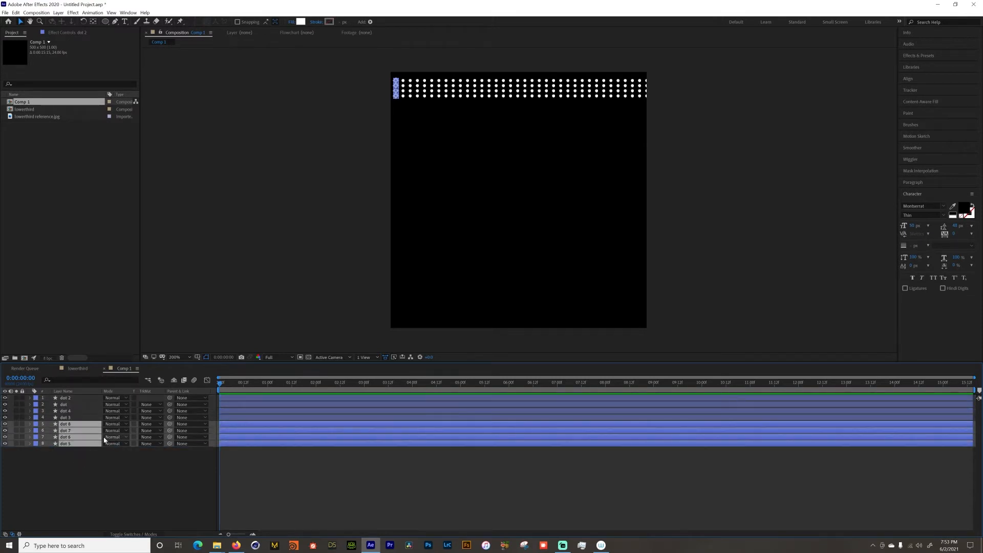
key("Down")
key("Down")
key("Down")
key("Down")
key("Down")
key("Down")
key("Down")
key("Down")
key("Down")
key("Down")
key("Down")
key("Down")
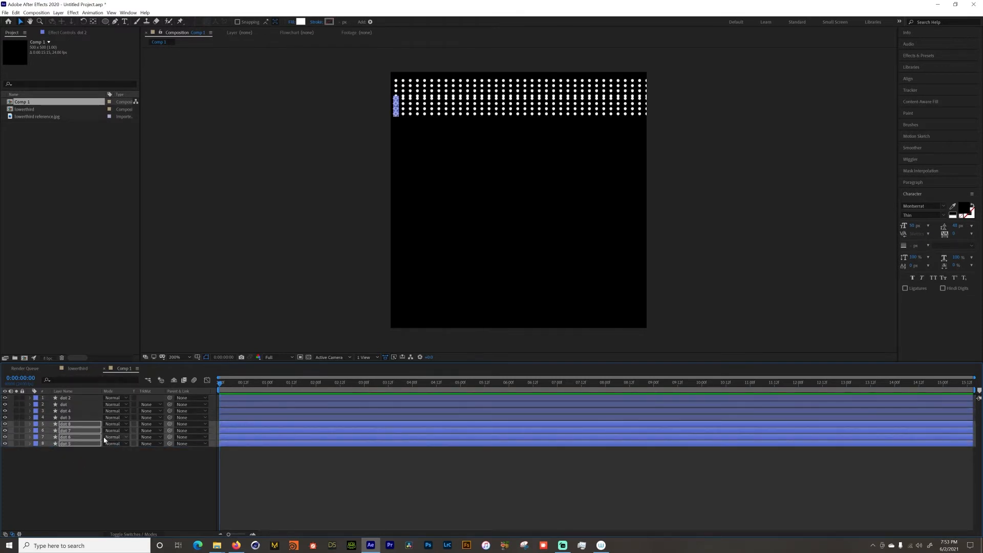
key("Down")
key("Down")
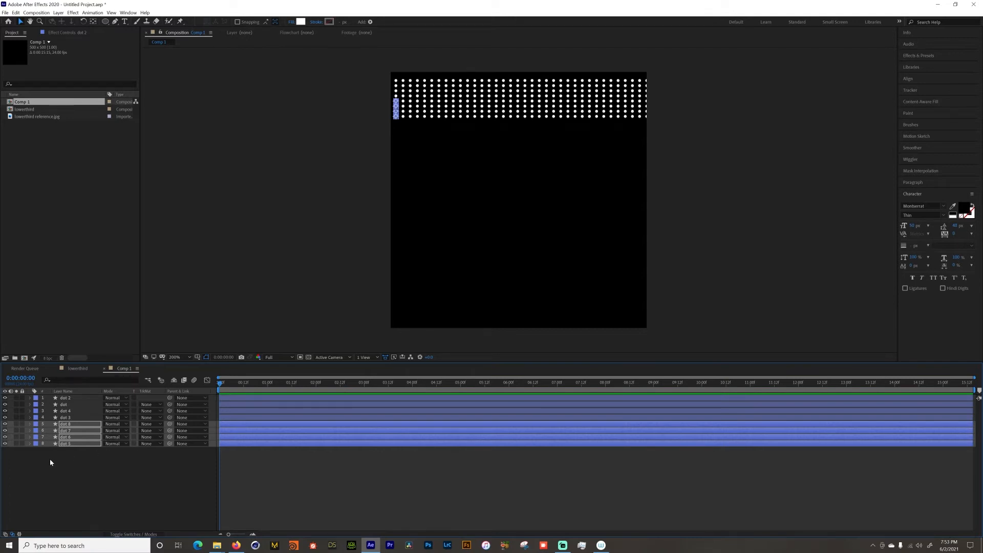
Step: Duplicate all eight dot rows, send the copies to the bottom of the layer stack and move them 80 px down
left_click_drag(51, 459, 75, 399)
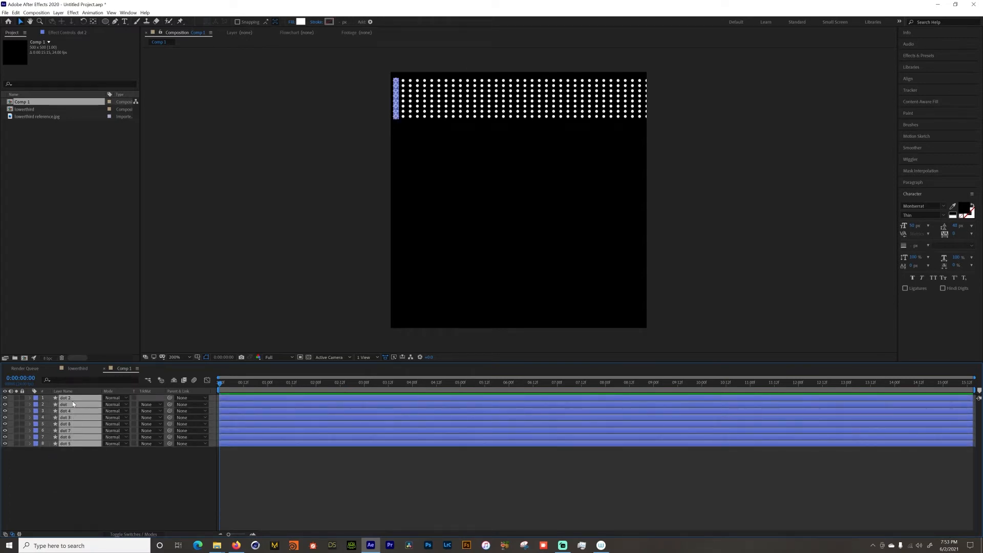
key("ctrl+d")
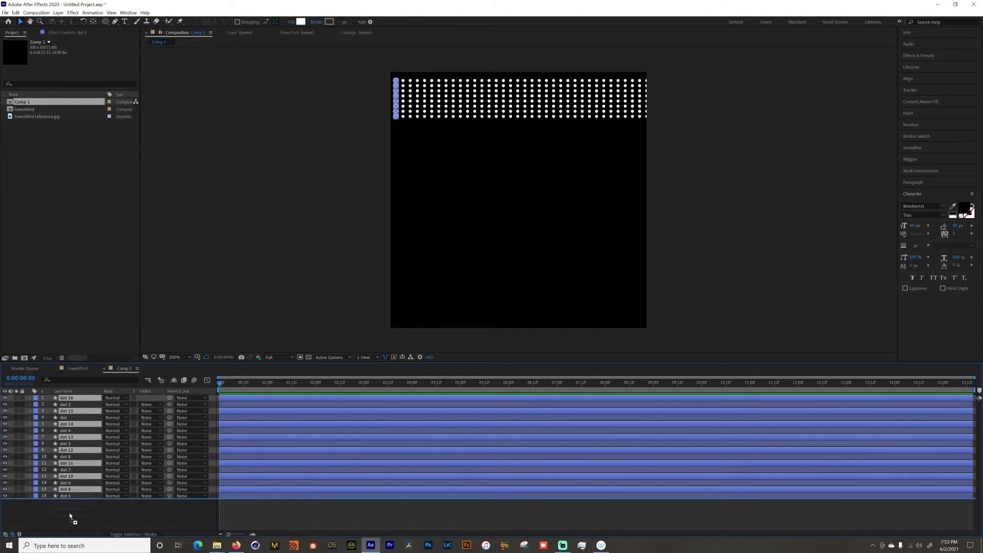
key("ctrl+shift+bracketleft")
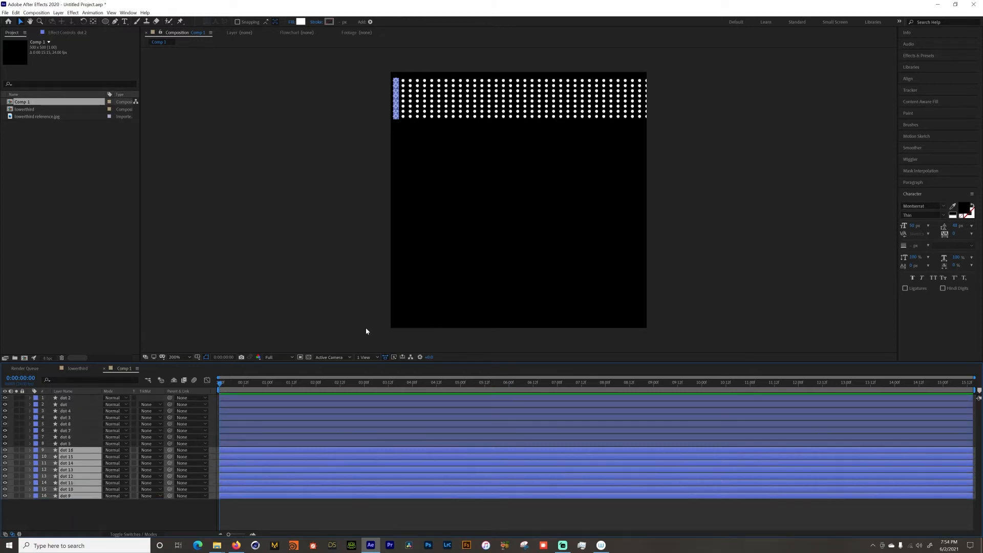
key("shift+Down")
key("shift+Down")
key("shift+Down")
key("shift+Down")
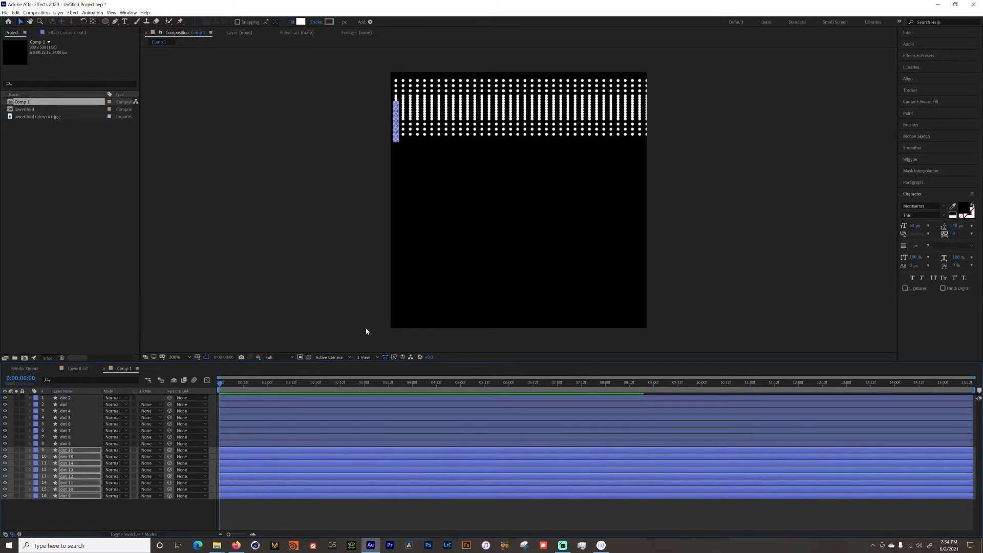
key("shift+Down")
key("shift+Down")
key("shift+Down")
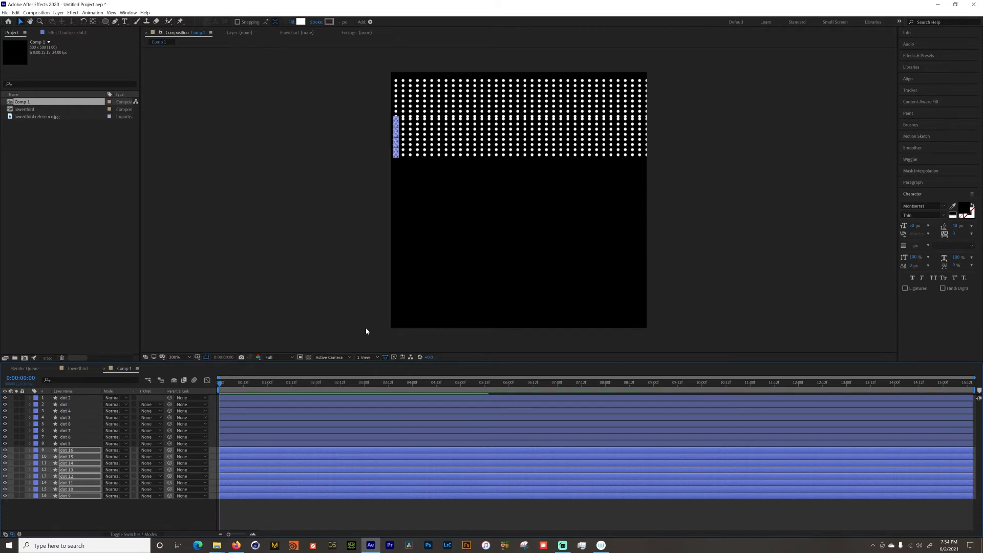
key("shift+Down")
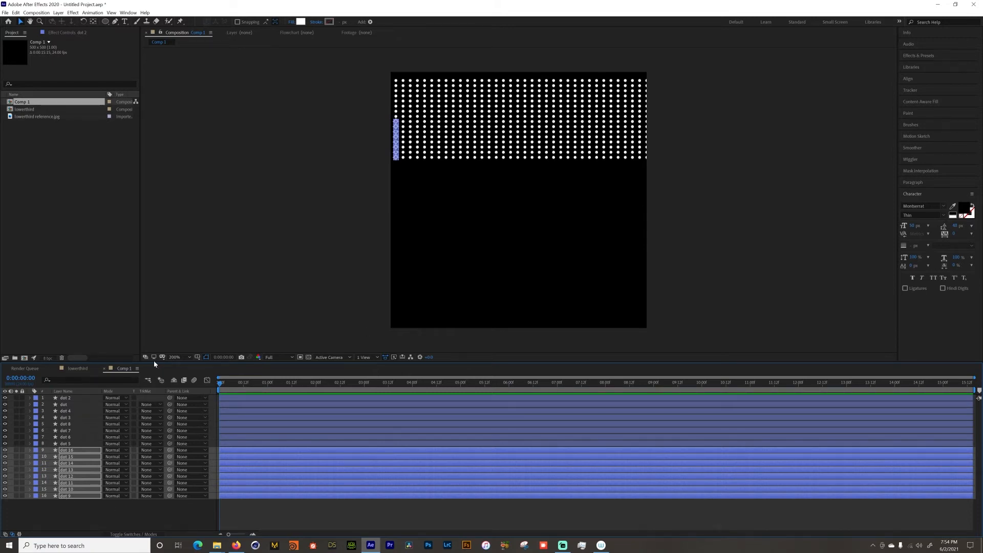
Step: Duplicate all sixteen dot rows, place the copies beneath the originals in the layer stack and move them about 160 px down, keeping even row spacing
left_click_drag(153, 362, 170, 242)
left_click_drag(77, 418, 31, 275)
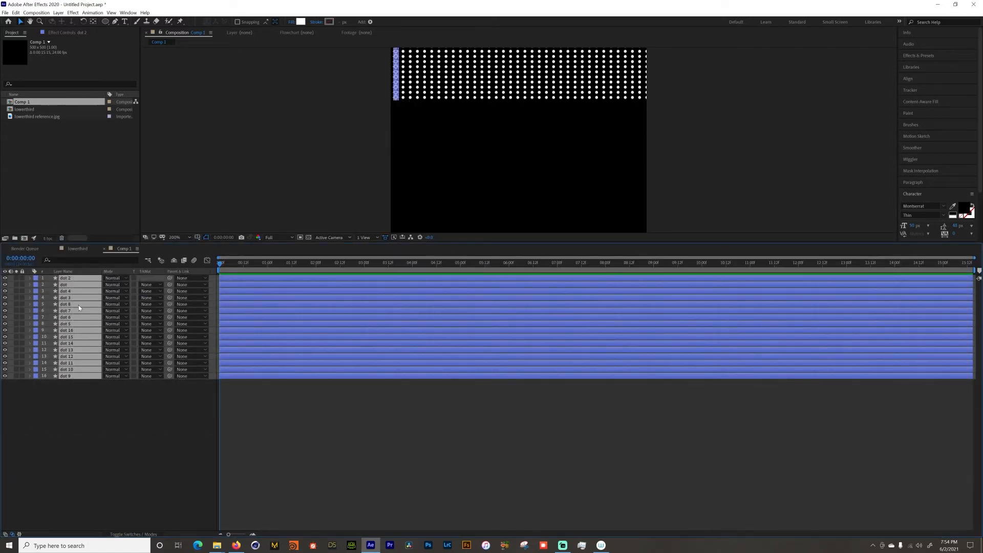
key("ctrl+d")
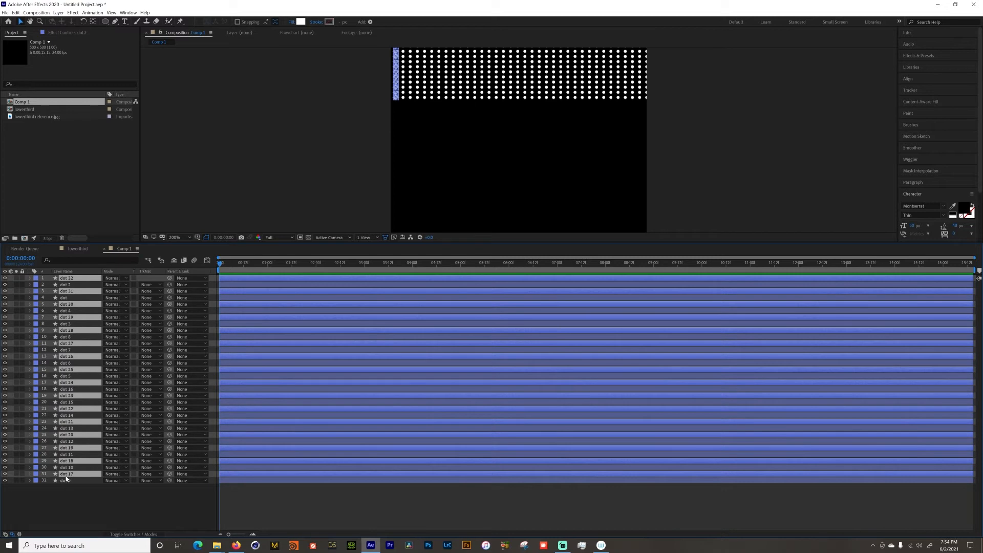
left_click_drag(66, 479, 68, 492)
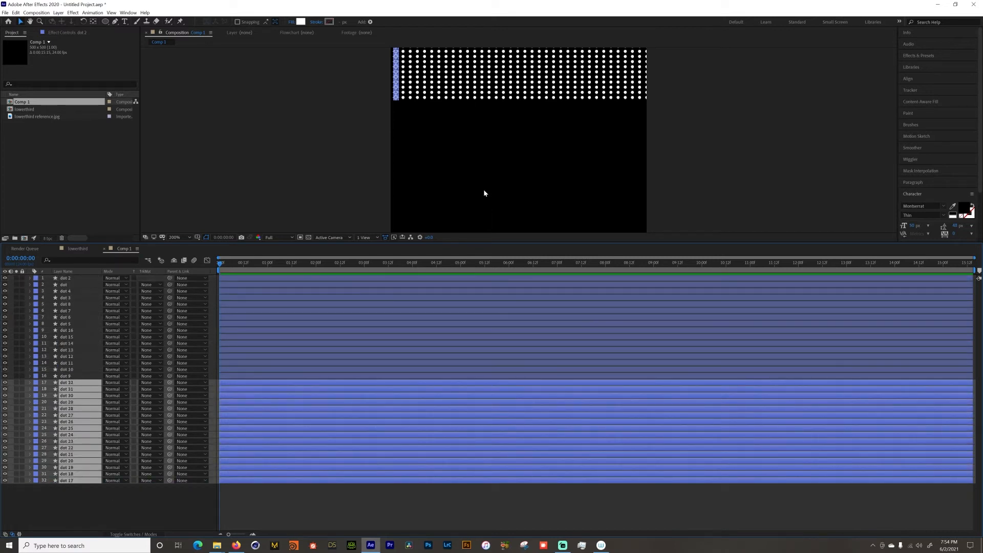
key("Down")
key("Down")
key("Down")
key("Down")
key("Down")
key("Down")
key("Down")
key("Down")
key("Down")
key("Down")
key("Down")
key("Down")
key("Down")
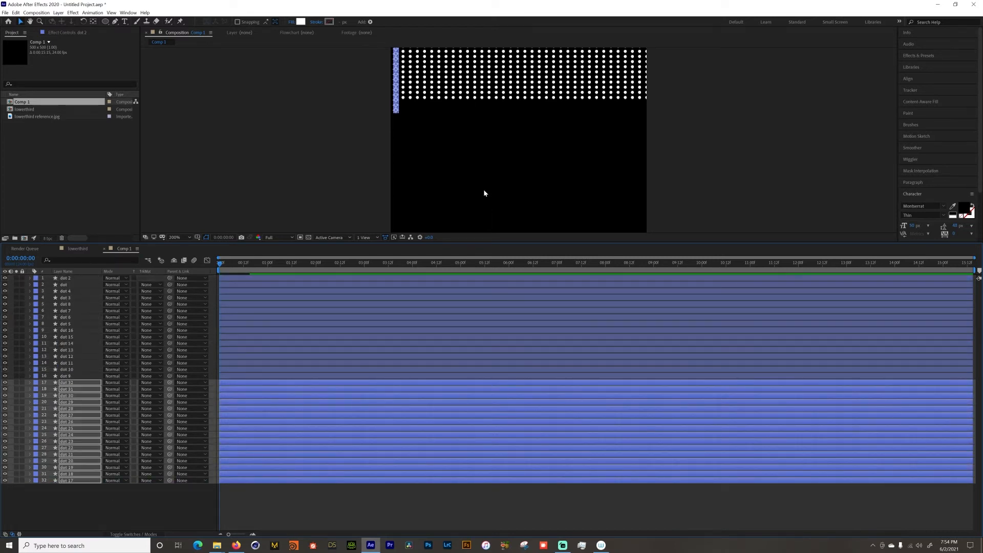
key("Down")
key("Down")
key("Down")
key("Down")
key("Down")
key("Down")
key("Down")
key("Down")
key("Down")
key("Down")
key("Down")
key("Down")
key("Down")
key("Down")
key("Down")
key("Down")
key("Down")
key("Down")
key("Down")
key("Down")
key("Down")
key("Down")
key("Down")
key("Down")
key("Down")
key("Down")
key("Down")
key("Down")
key("Down")
key("Down")
key("Down")
key("Down")
key("Down")
key("Down")
key("Down")
key("Down")
key("Down")
key("Down")
key("Down")
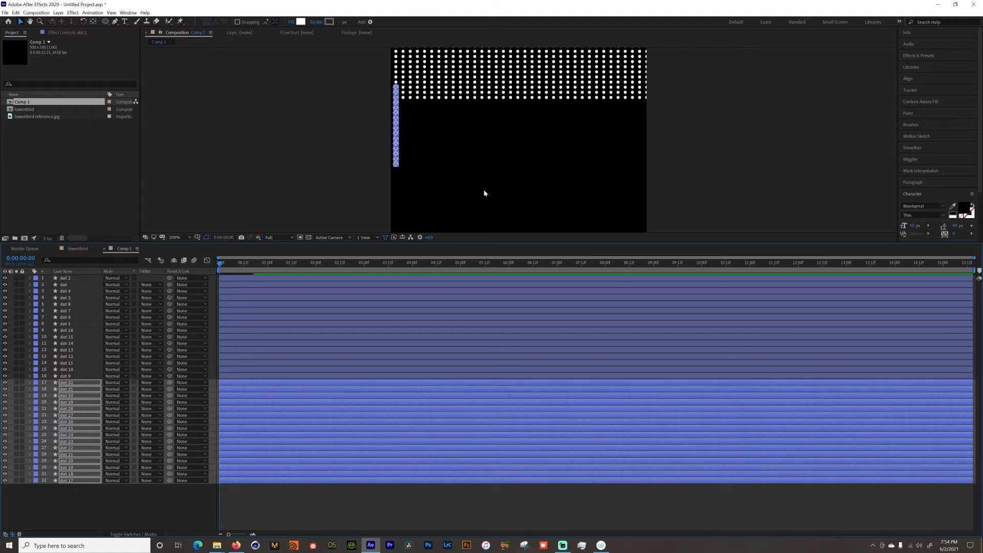
key("Down")
key("Down")
key("Down")
key("Down")
key("Down")
key("Down")
key("Down")
key("Down")
key("Down")
key("Down")
key("Down")
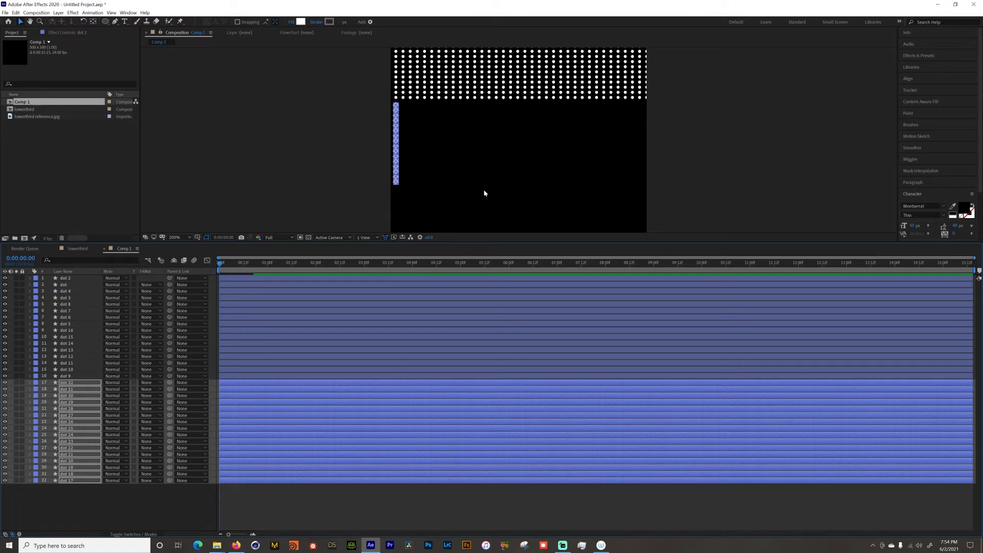
key("Down")
key("Down")
key("Down")
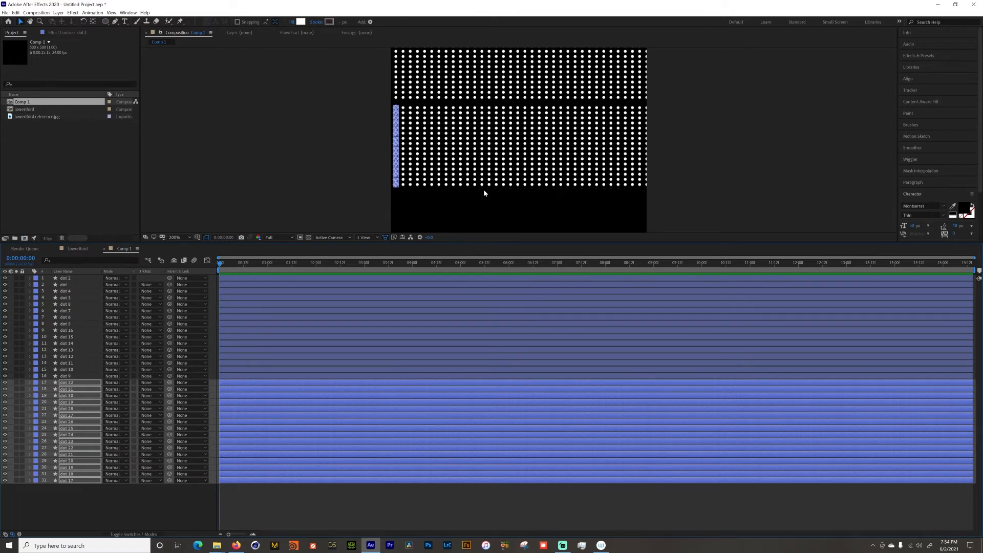
key("Up")
key("Up")
key("Up")
key("Up")
key("Up")
left_click(56, 496)
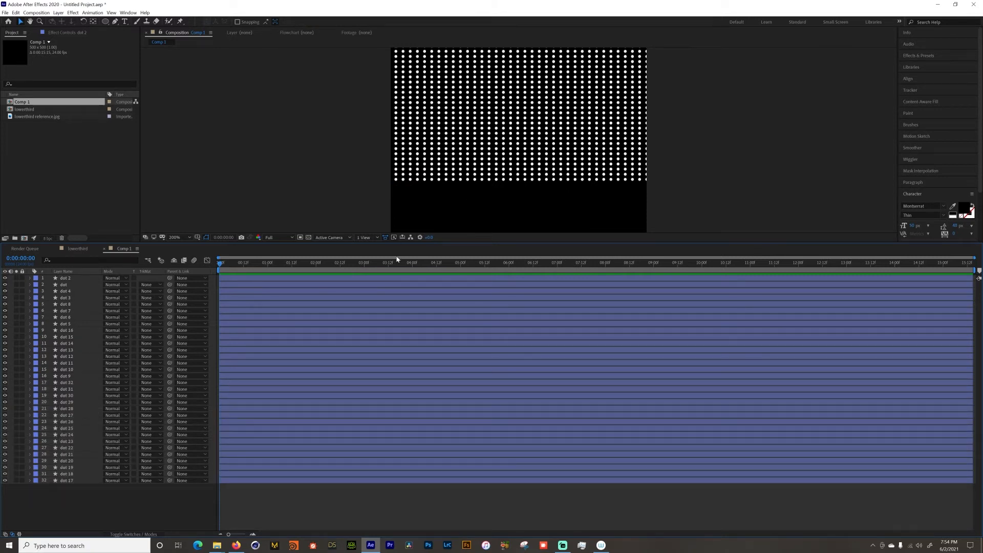
Step: Set the dot composition's height to 400 px
left_click_drag(376, 243, 377, 296)
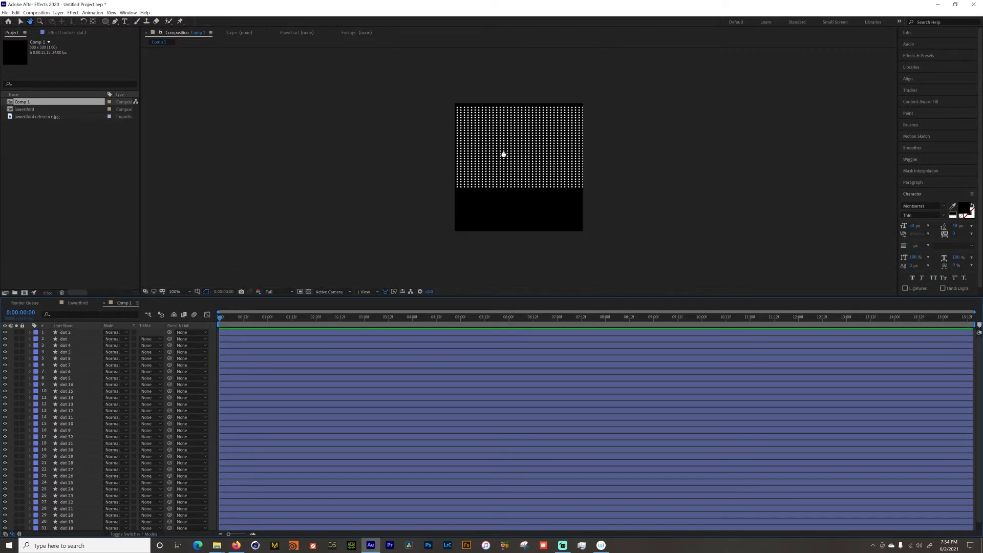
left_click_drag(502, 154, 465, 184)
key("ctrl+k")
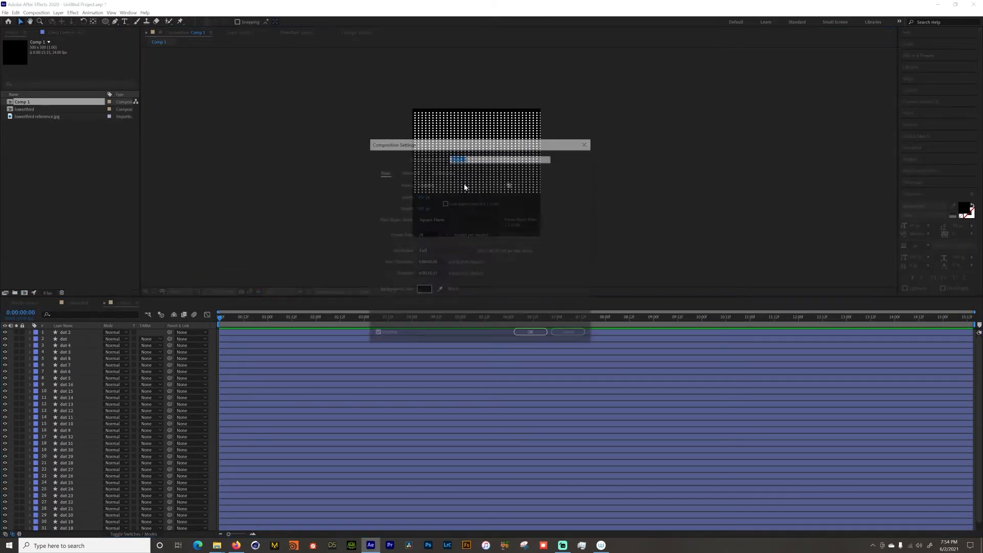
left_click(420, 197)
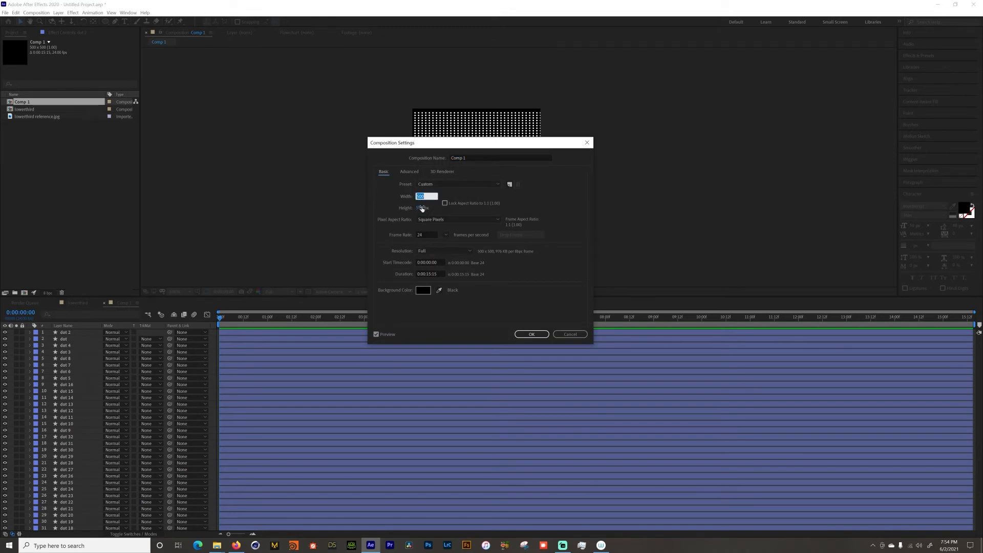
key("Tab")
type("400")
left_click(532, 334)
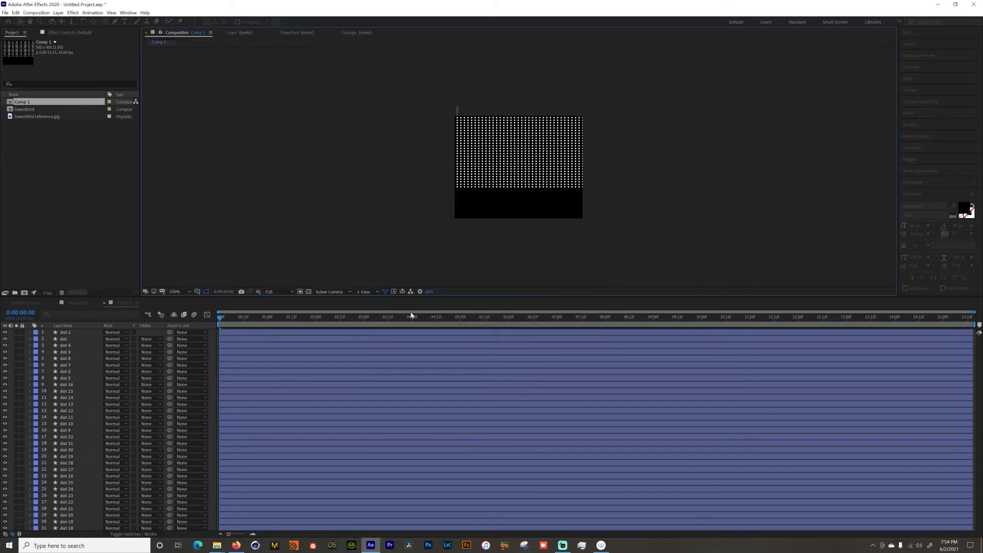
Step: Select all the dot row layers and move them about 50 px down so the first row lies inside the composition
left_click(65, 333)
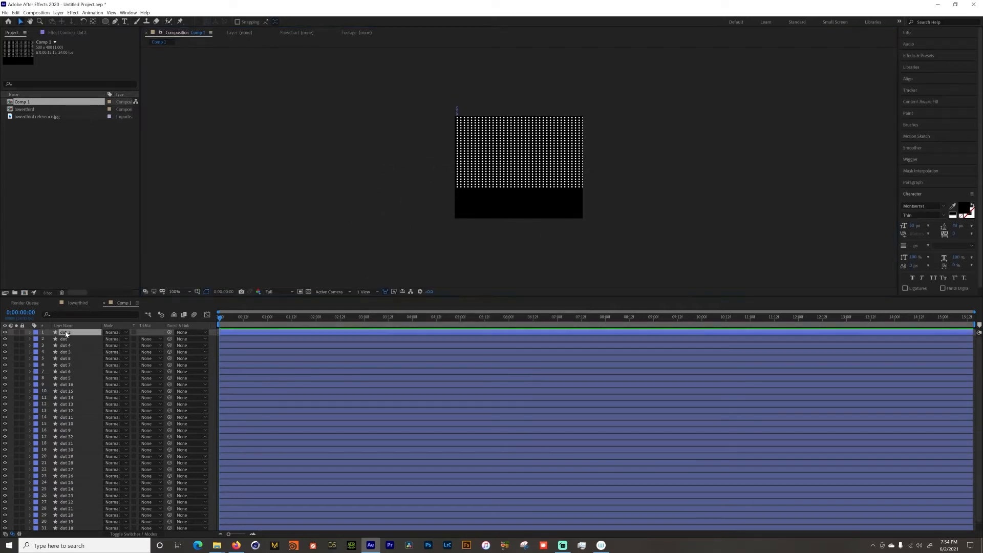
scroll(78, 379, "down", 1)
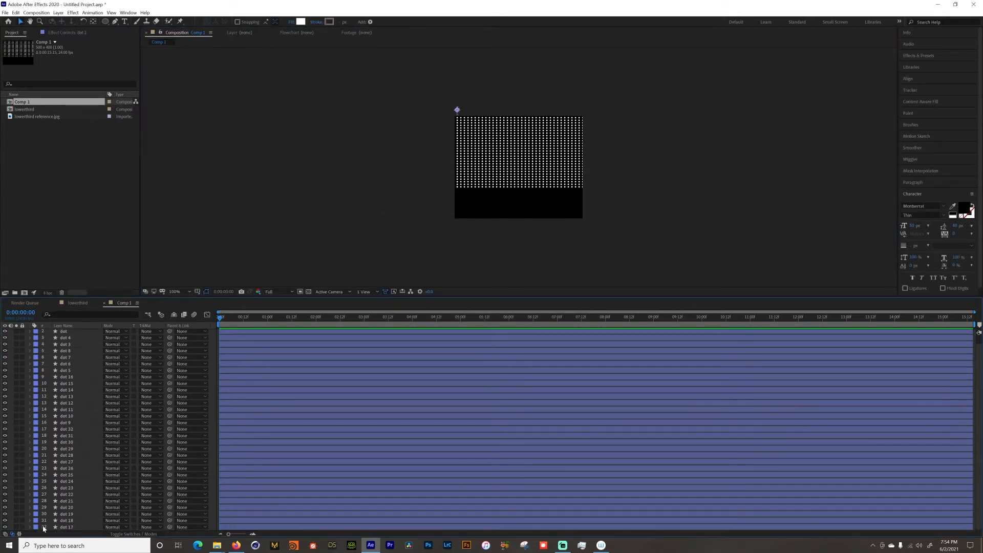
key("ctrl+a")
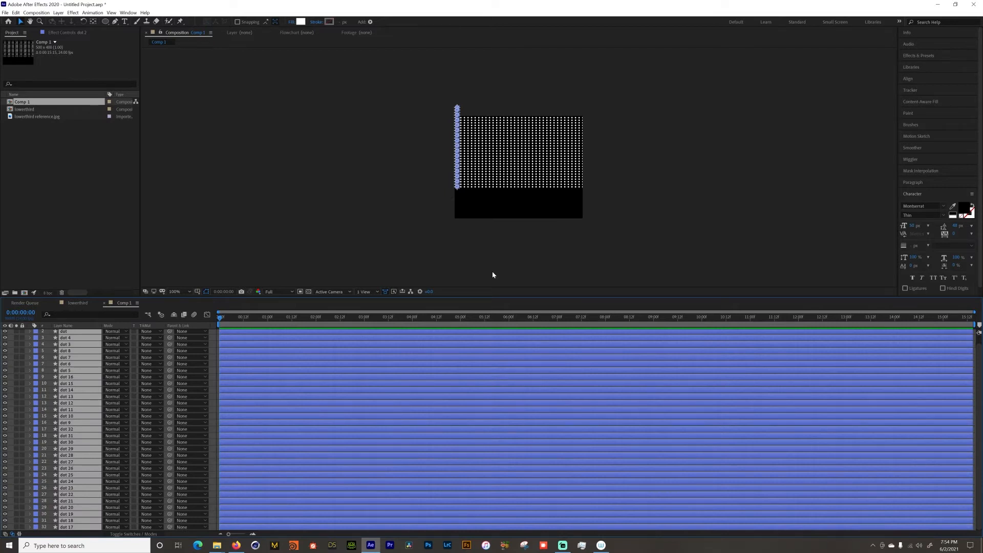
key("shift+Down")
key("shift+Down")
key("shift+Down")
key("shift+Down")
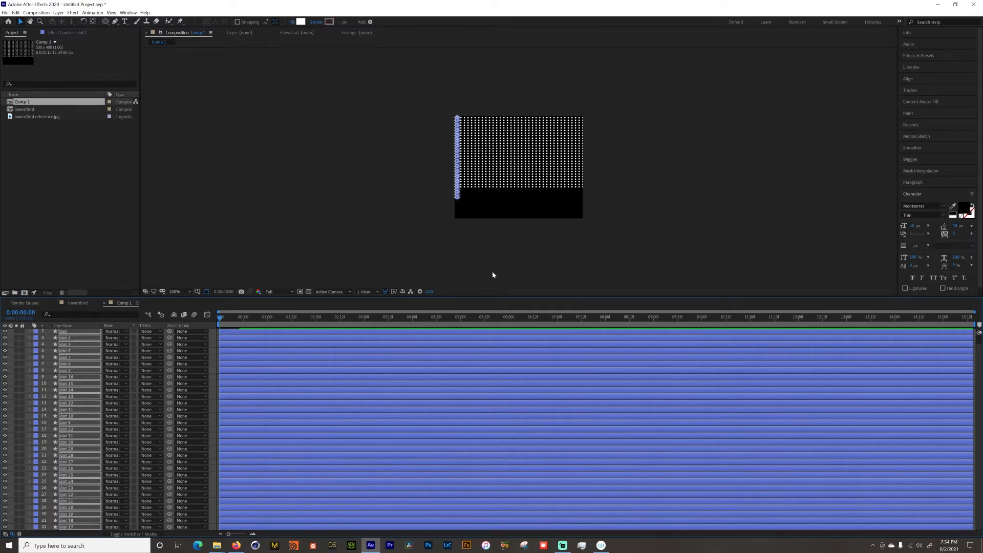
key("shift+Down")
key("shift+Down")
key("shift+Down")
key("shift+Down")
key("shift+Down")
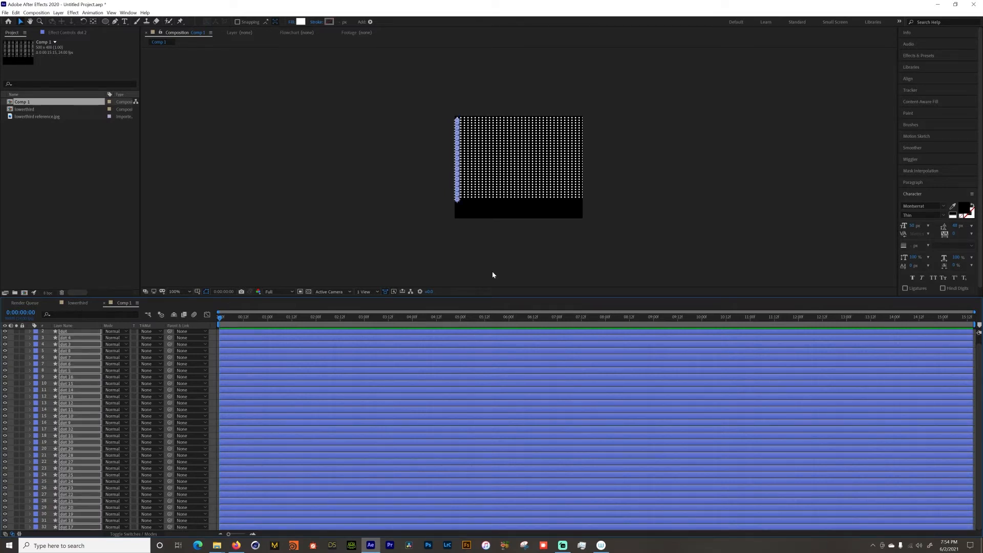
left_click(314, 269)
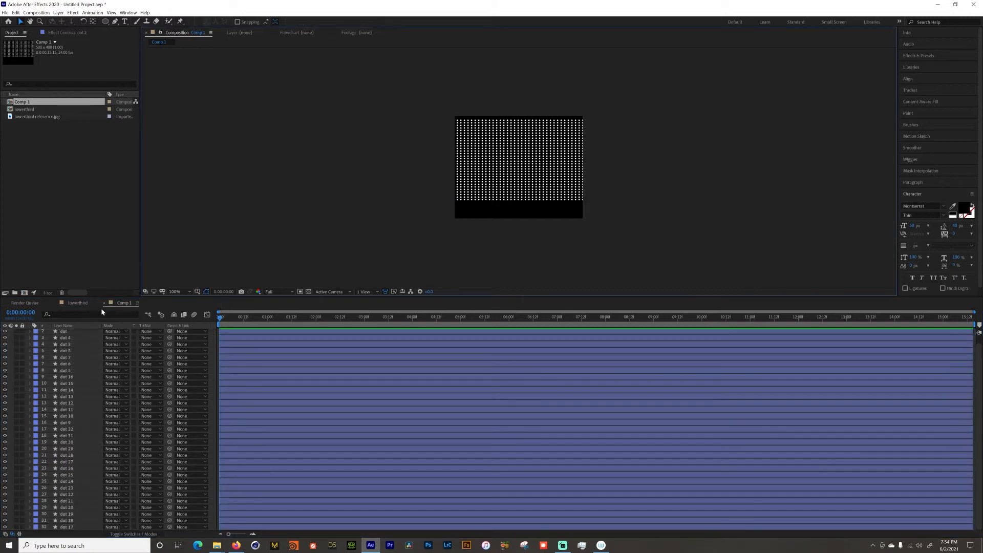
Step: Rename the dot composition as "dots"
key("ctrl+k")
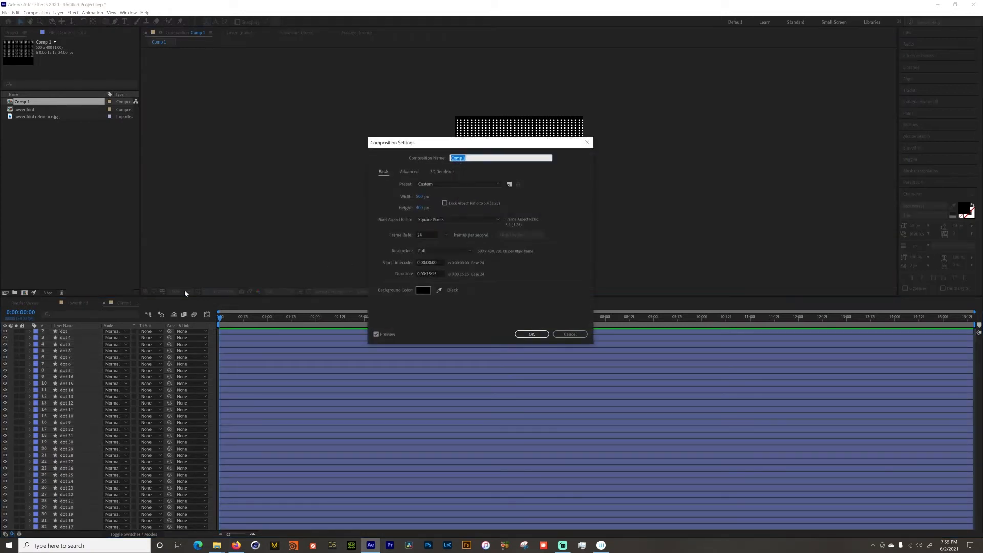
type("dots")
left_click(531, 334)
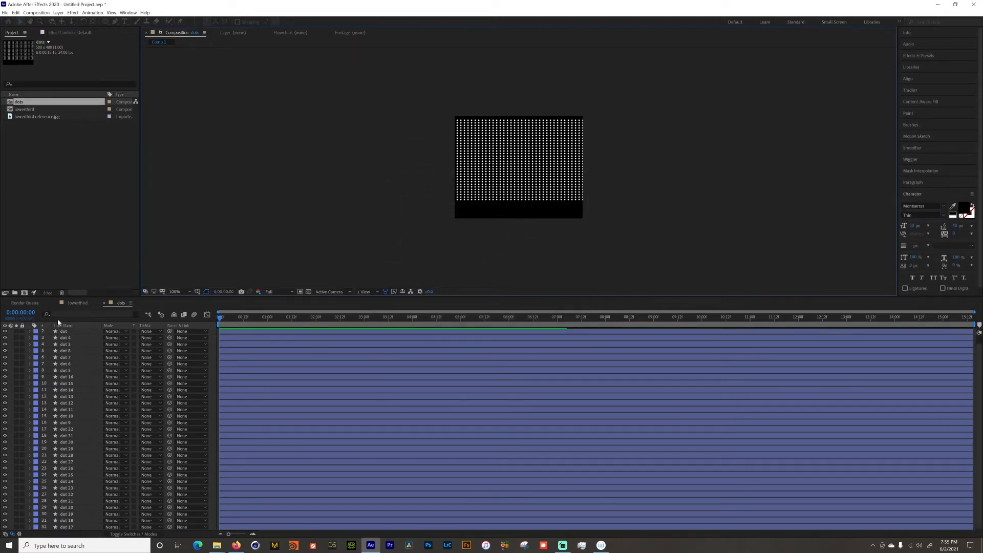
Step: Add the "dots" composition as the top layer of the "lowerthird" composition and place it over the right end of the orange bar
left_click(78, 302)
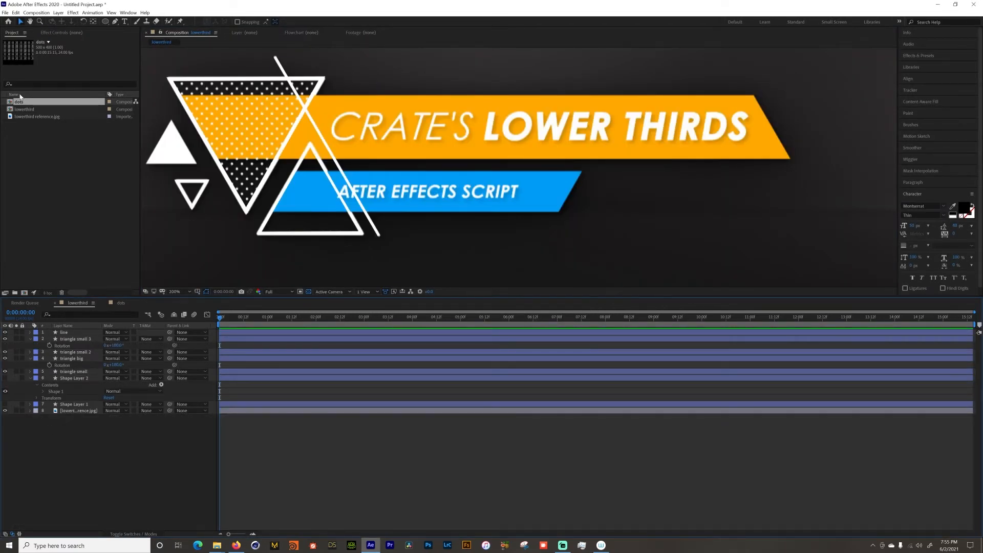
left_click_drag(19, 105, 78, 333)
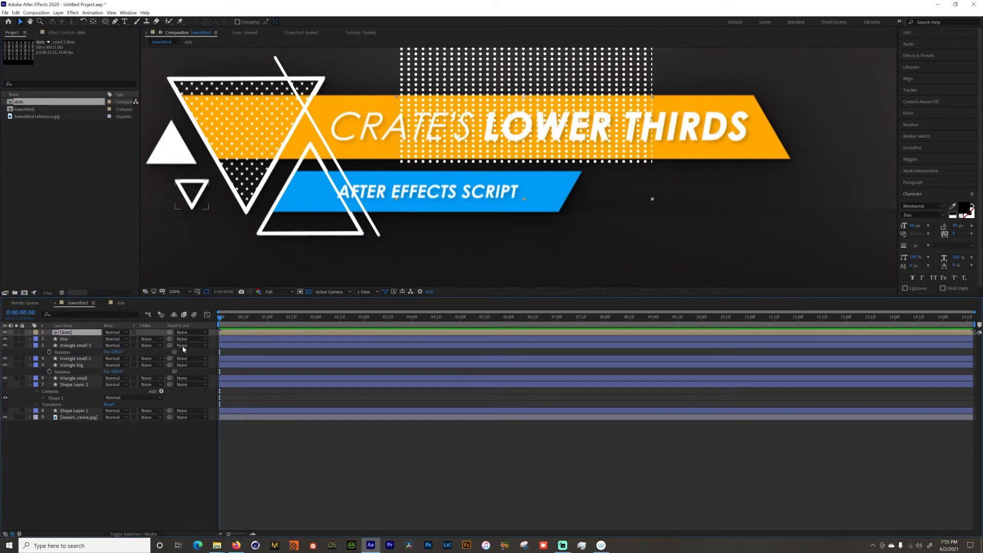
scroll(509, 150, "down", 2)
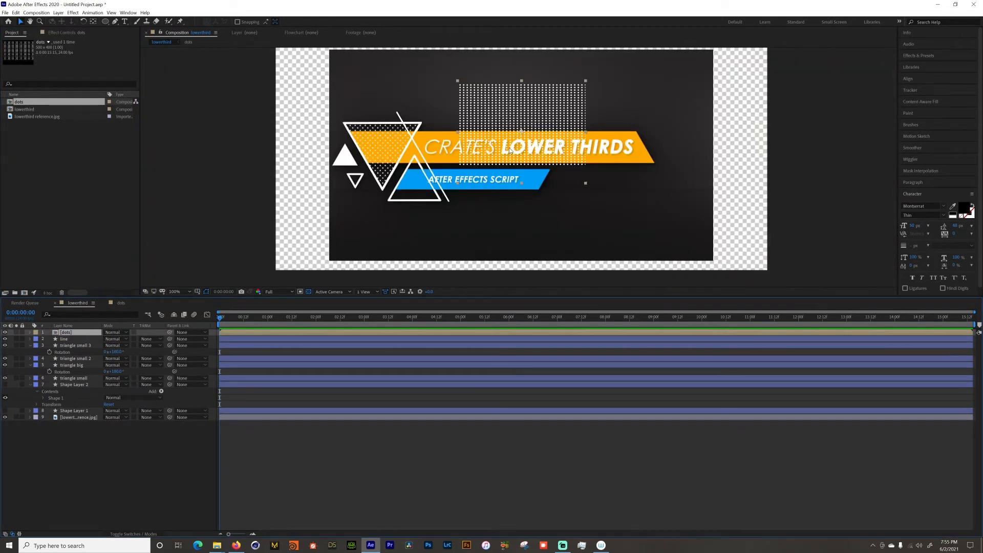
left_click_drag(503, 111, 574, 105)
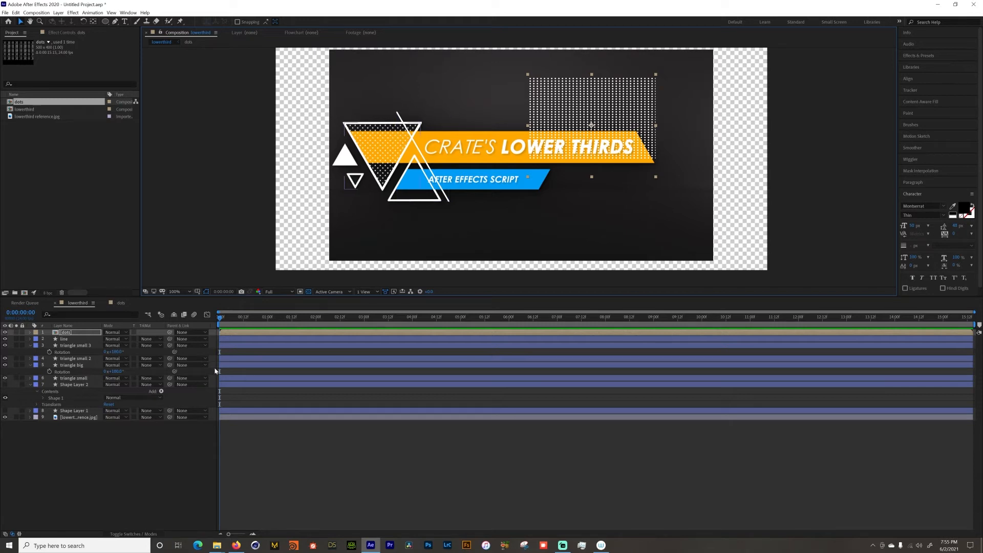
Step: Duplicate the "triangle big" layer, place the copy directly below the "dots" layer and move it over the dot pattern
left_click(81, 442)
left_click(71, 346)
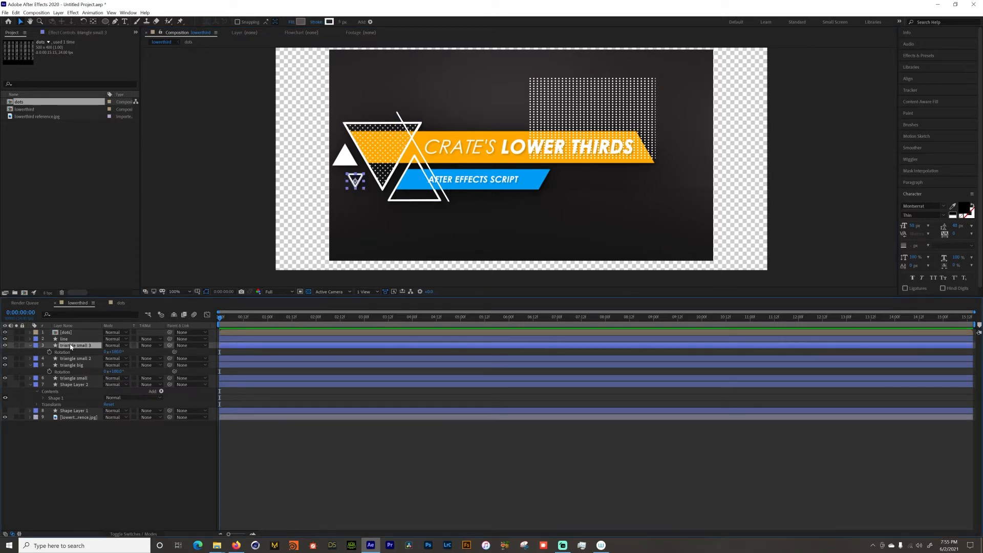
left_click(371, 170)
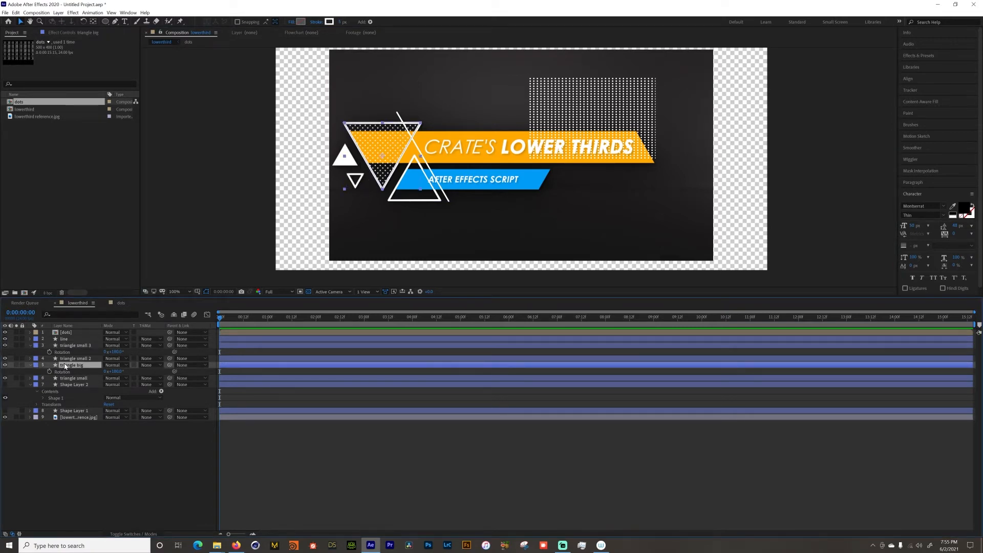
key("ctrl+d")
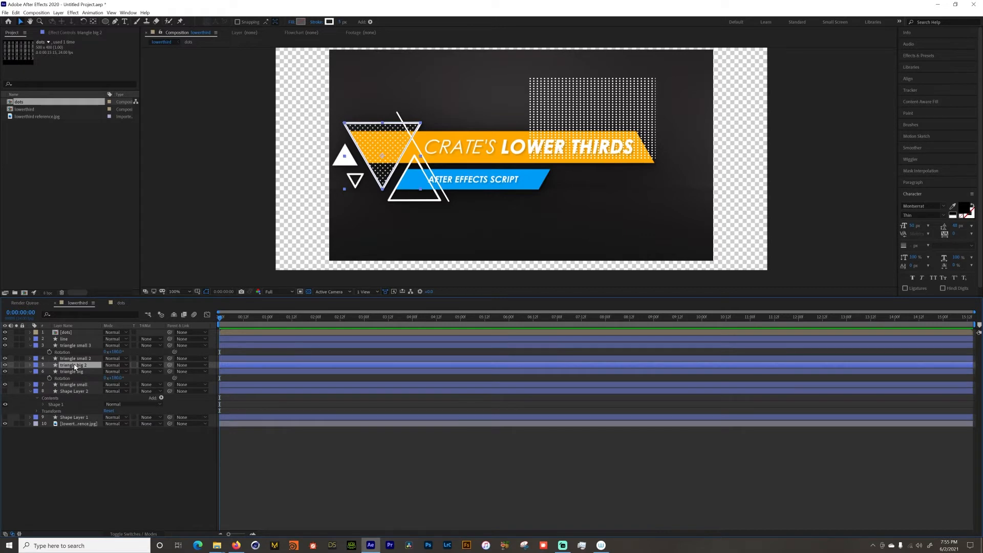
left_click_drag(65, 366, 90, 341)
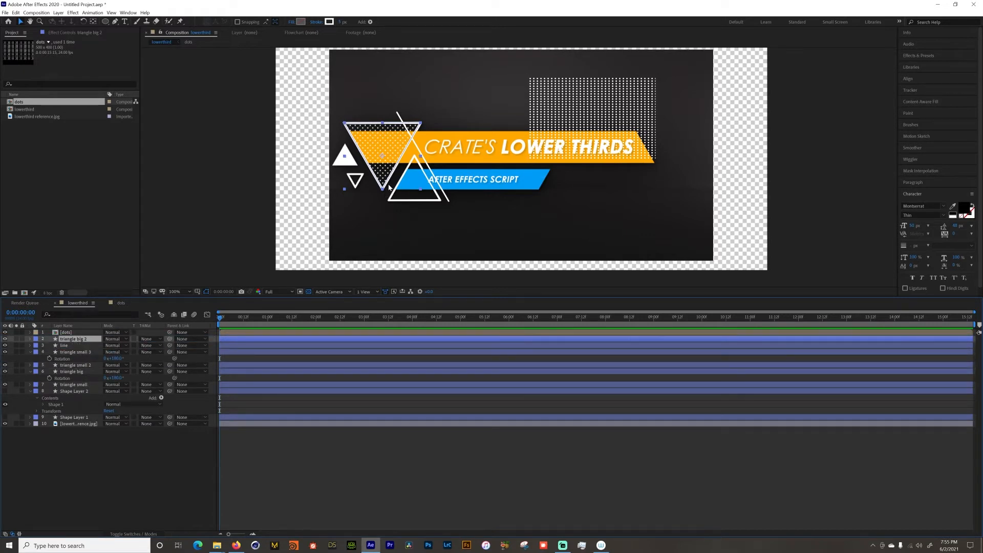
left_click_drag(389, 187, 589, 147)
key("Return")
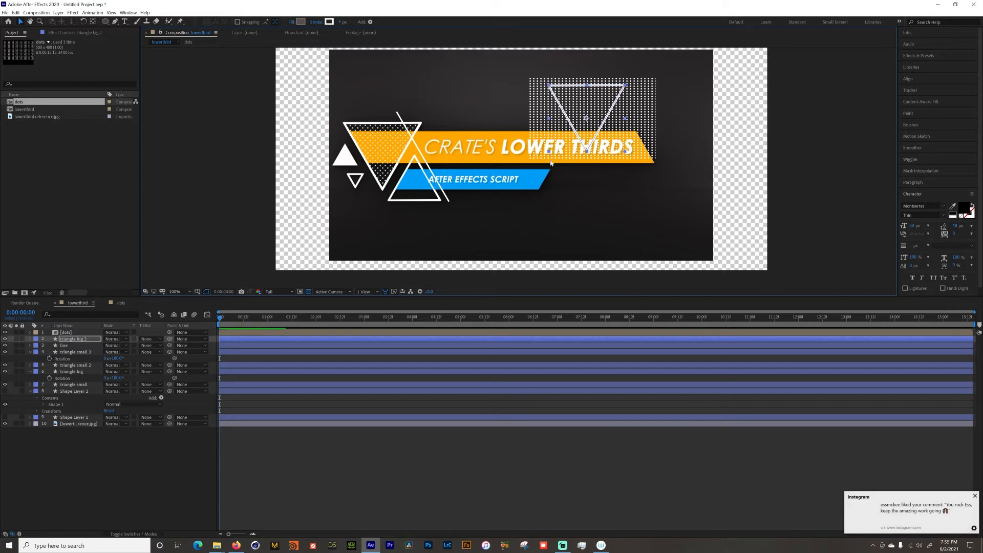
Step: Remove the stroke from the duplicated big triangle
left_click(329, 22)
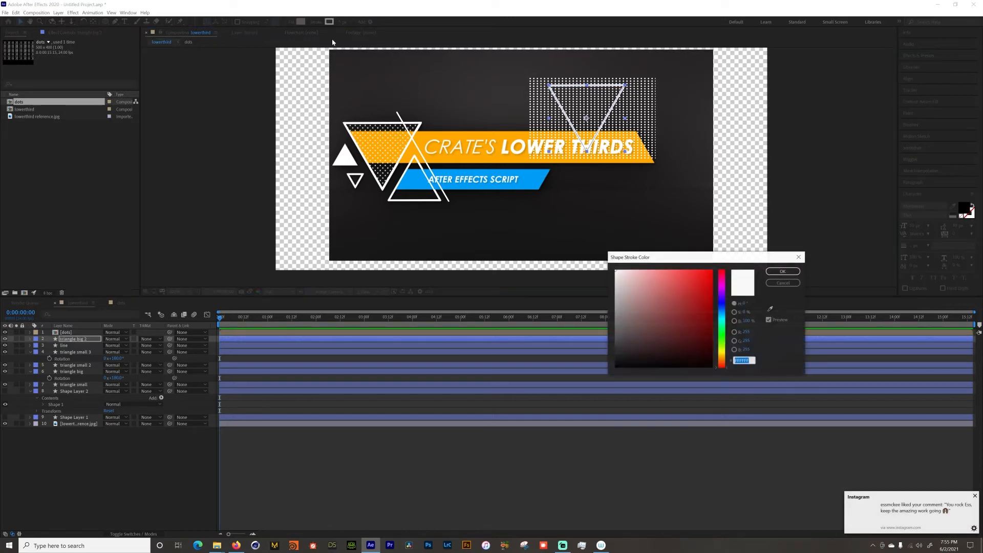
left_click(782, 272)
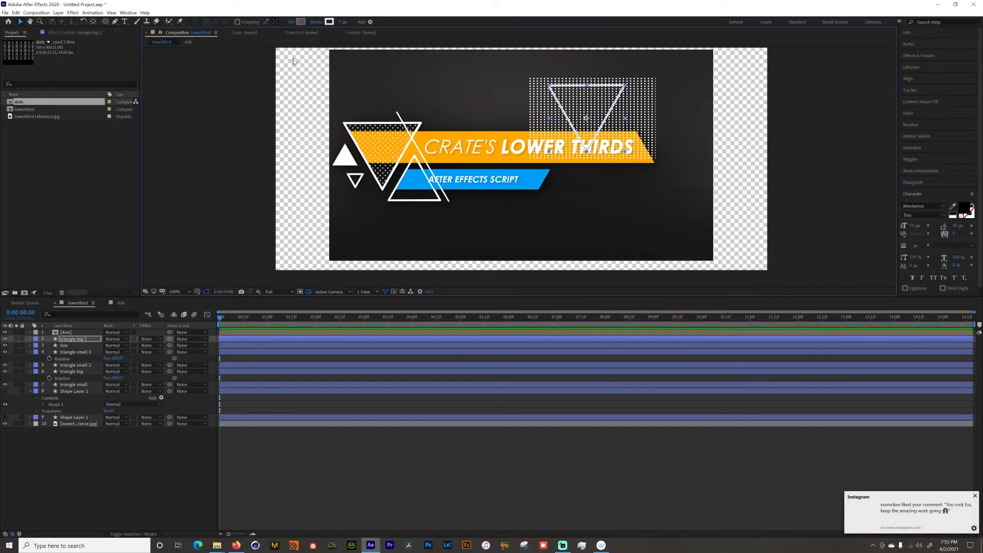
left_click(319, 23)
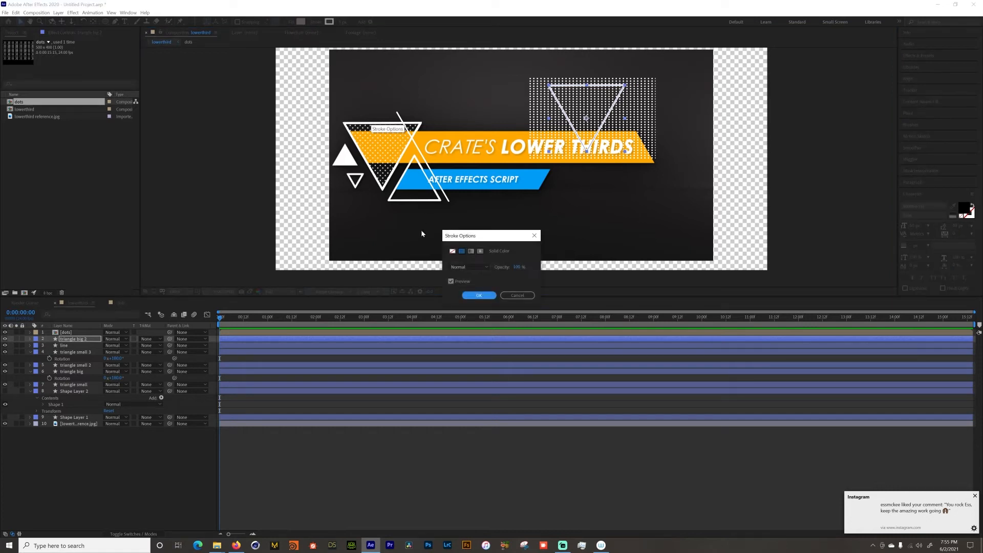
left_click(452, 251)
left_click(480, 295)
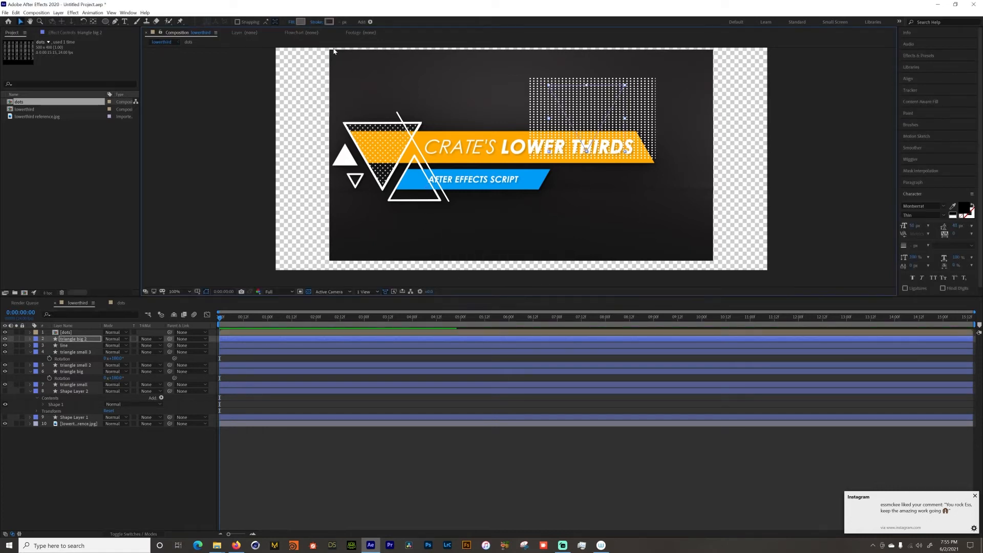
Step: Give the duplicated big triangle a solid fill in red, FF0000
left_click(292, 22)
left_click(462, 251)
left_click(479, 296)
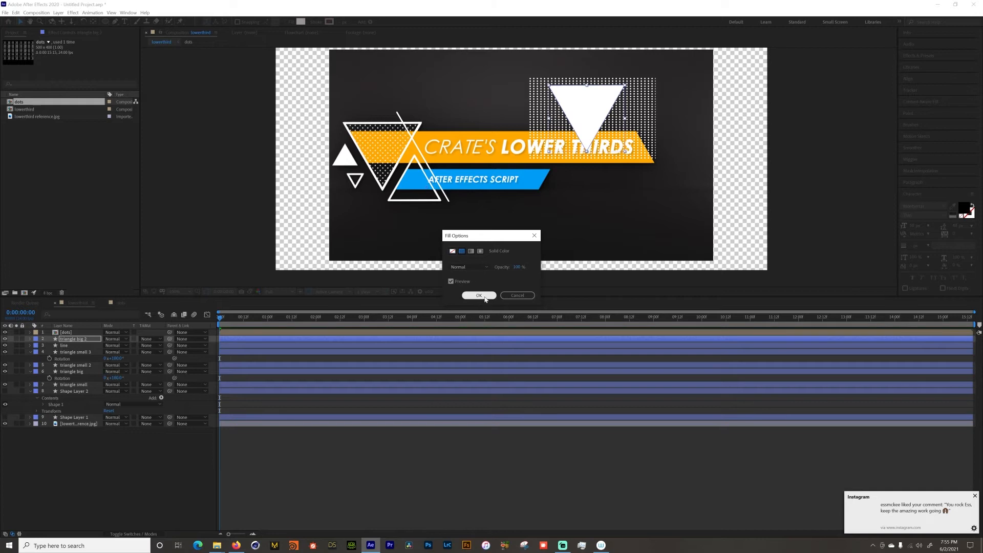
left_click(297, 21)
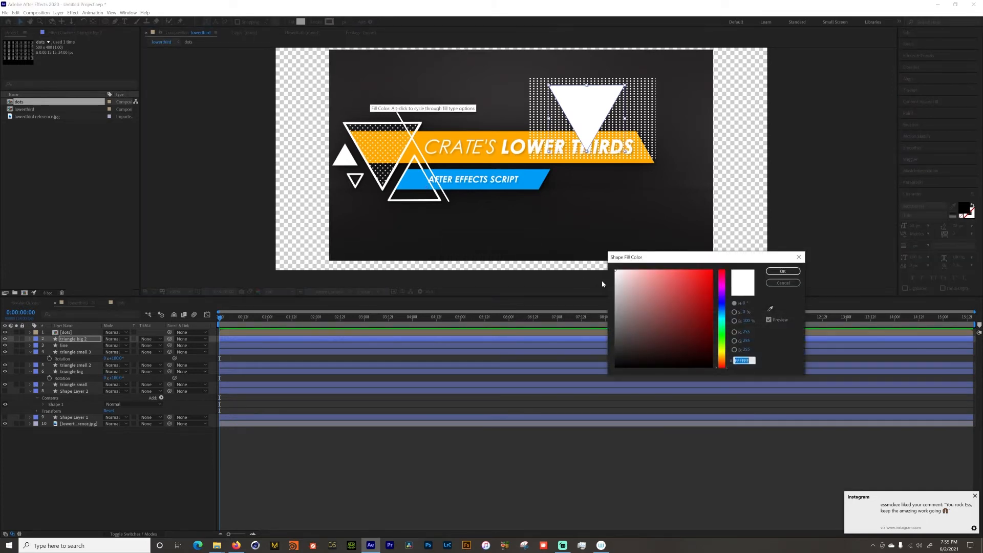
type("ff0000")
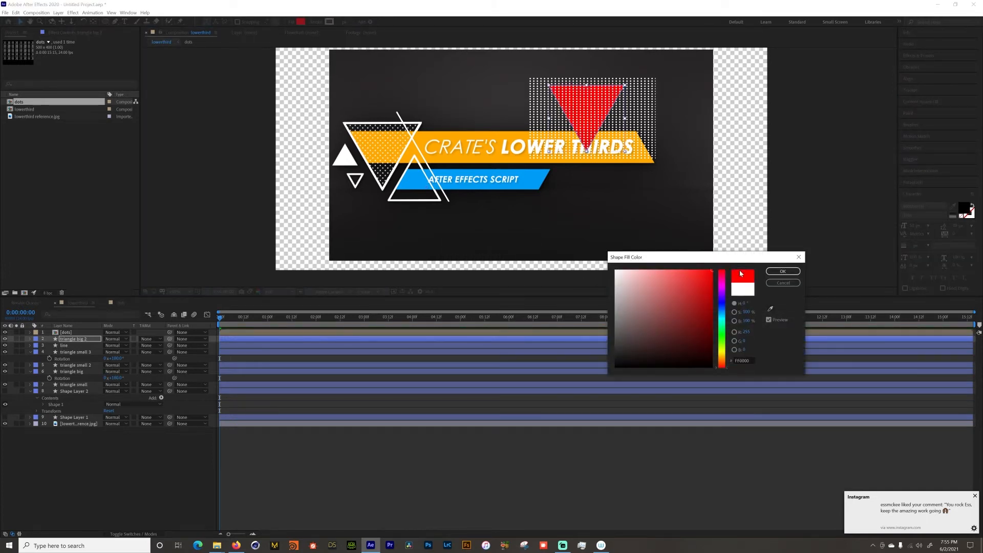
left_click(783, 271)
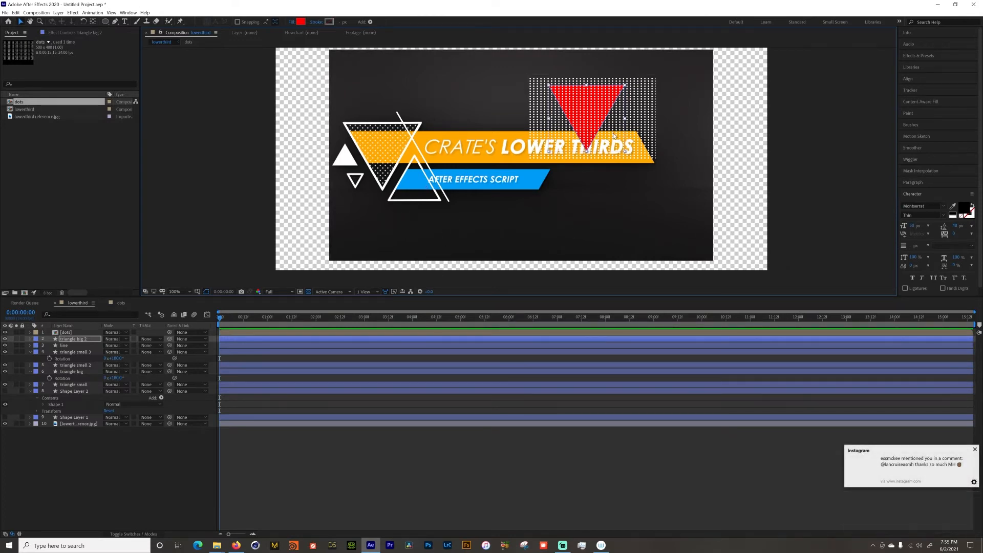
Step: Center the "dots" layer over the red triangle and set the triangle's track matte to Alpha Matte "[dots]"
left_click_drag(643, 139, 639, 139)
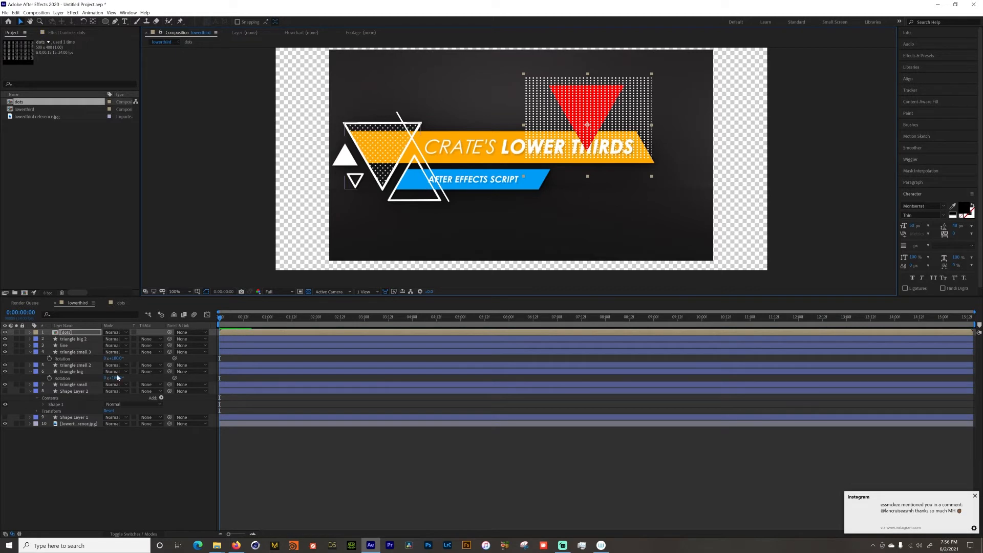
left_click(79, 340)
left_click(148, 339)
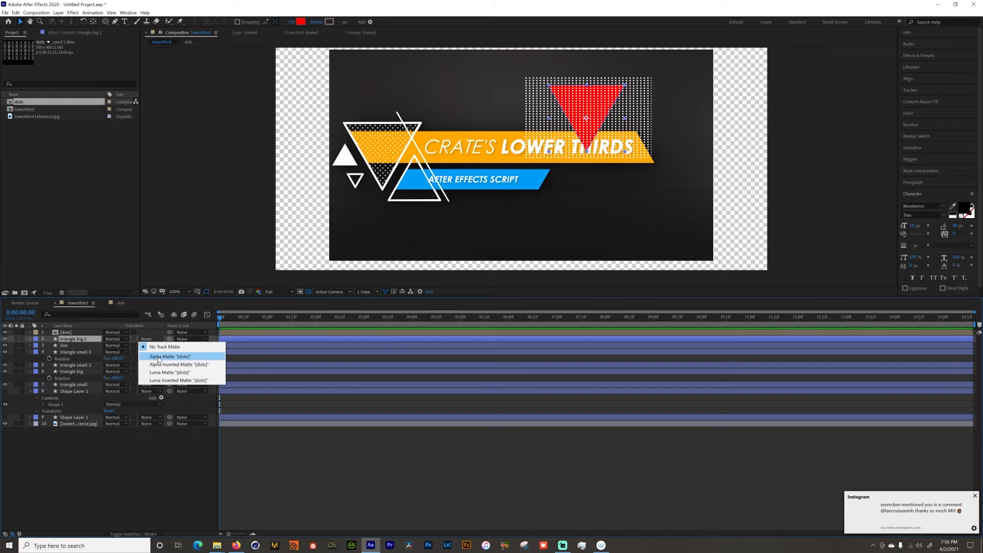
left_click(158, 357)
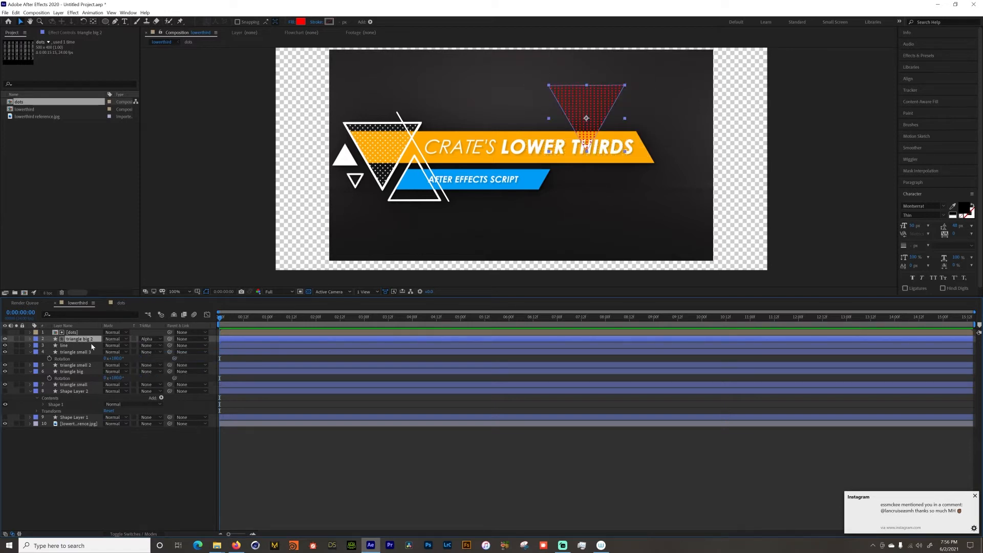
left_click(147, 340)
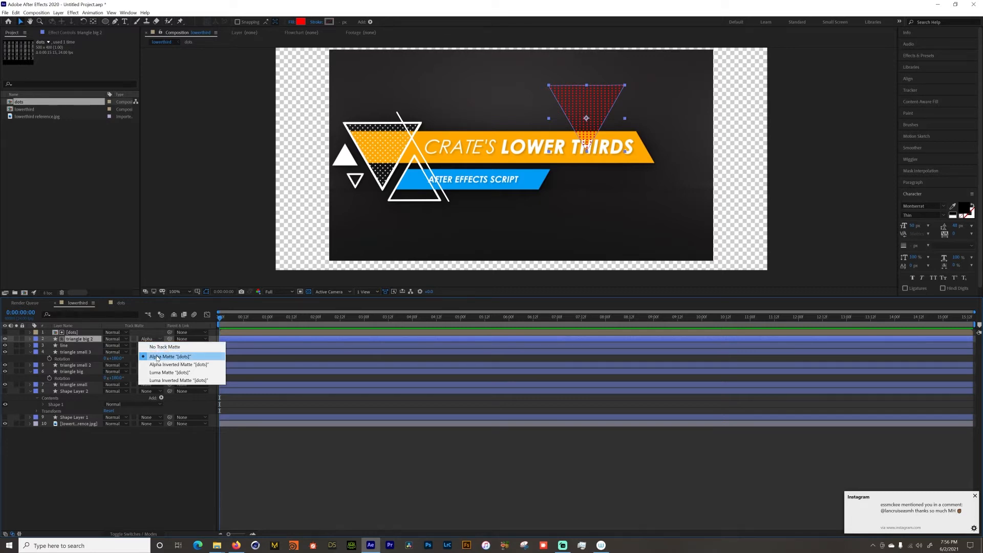
left_click(160, 357)
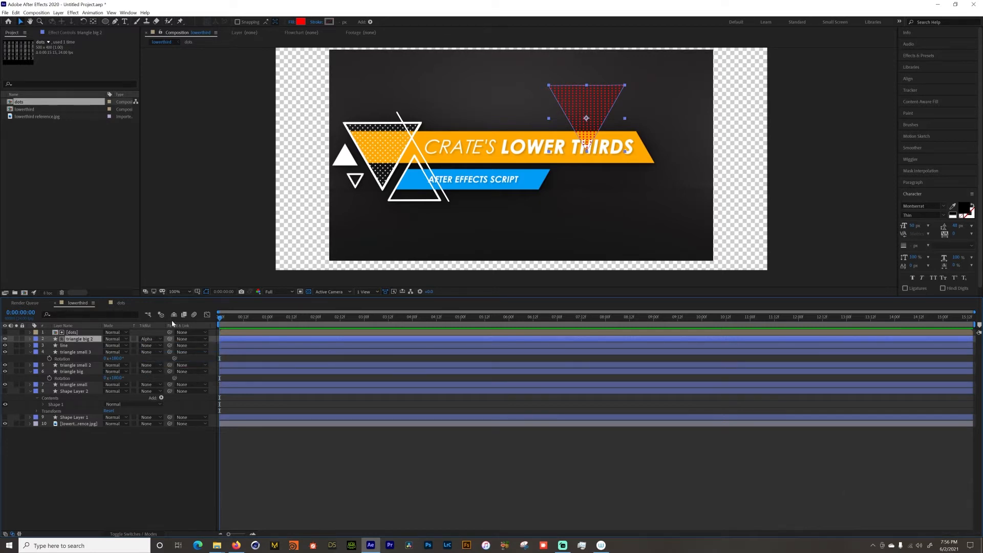
Step: Change the fill color of the dotted triangle to white, FFFFFF
left_click(301, 22)
left_click(616, 270)
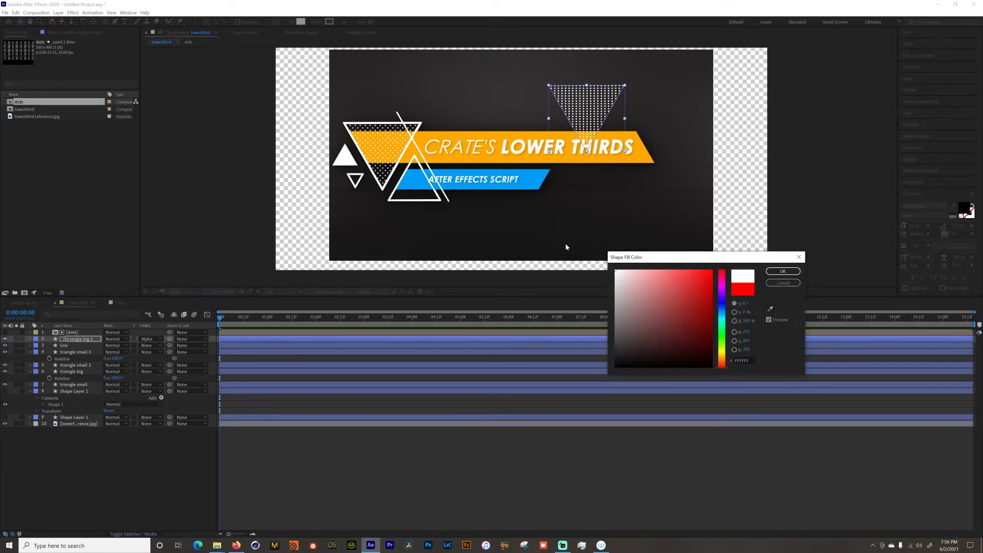
left_click(776, 275)
left_click(191, 487)
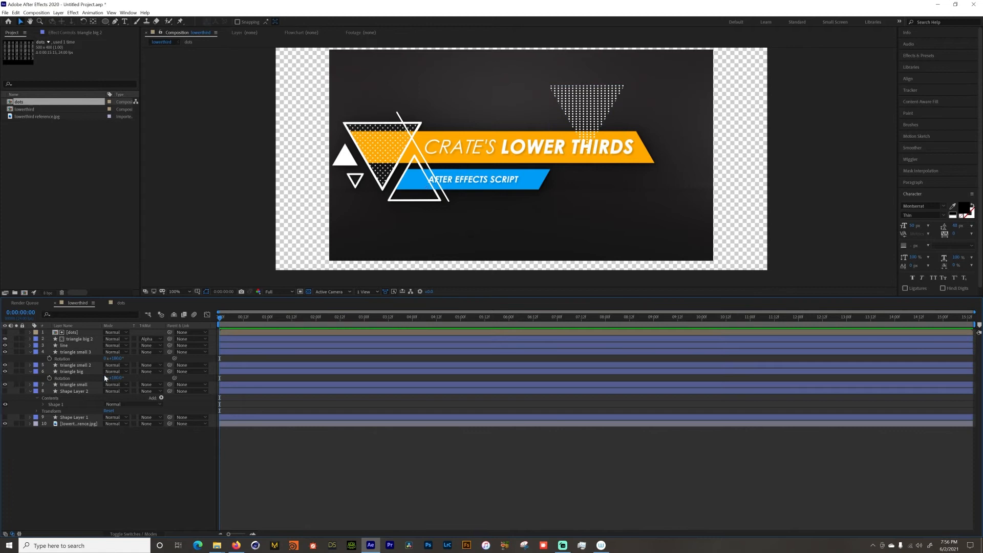
Step: Pre-compose the "dots" and "triangle big 2" layers into a new composition named "dot_triangle"
left_click(75, 333)
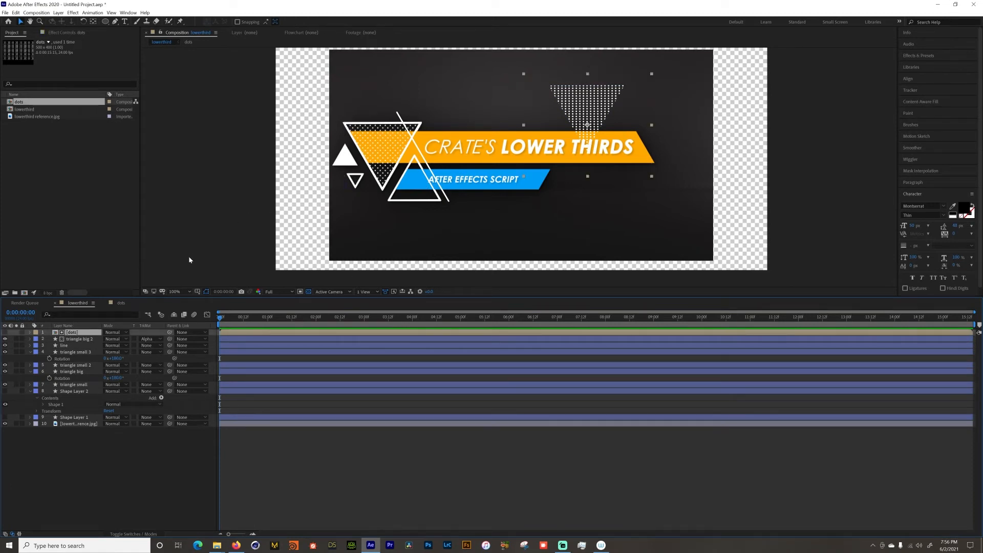
left_click(73, 338, "shift")
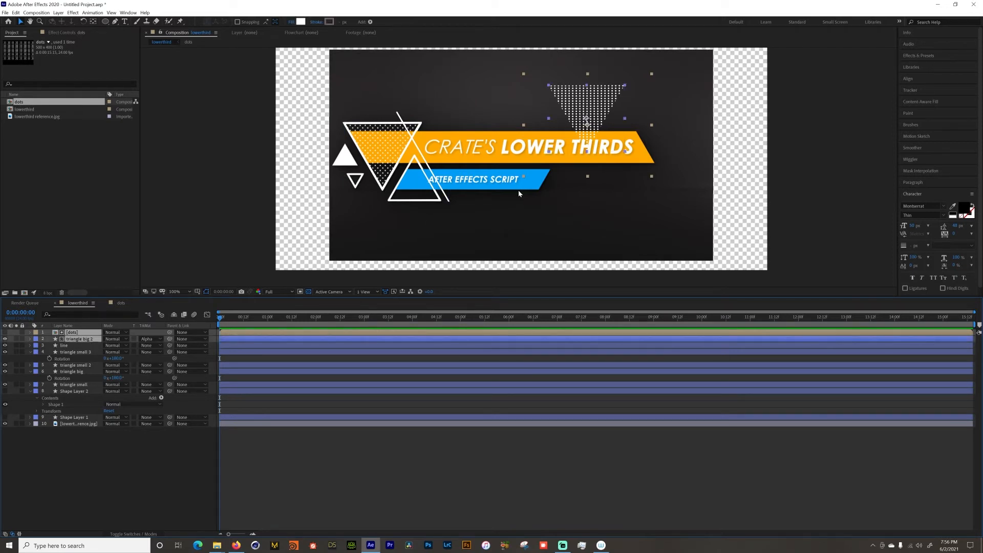
key("ctrl+shift+c")
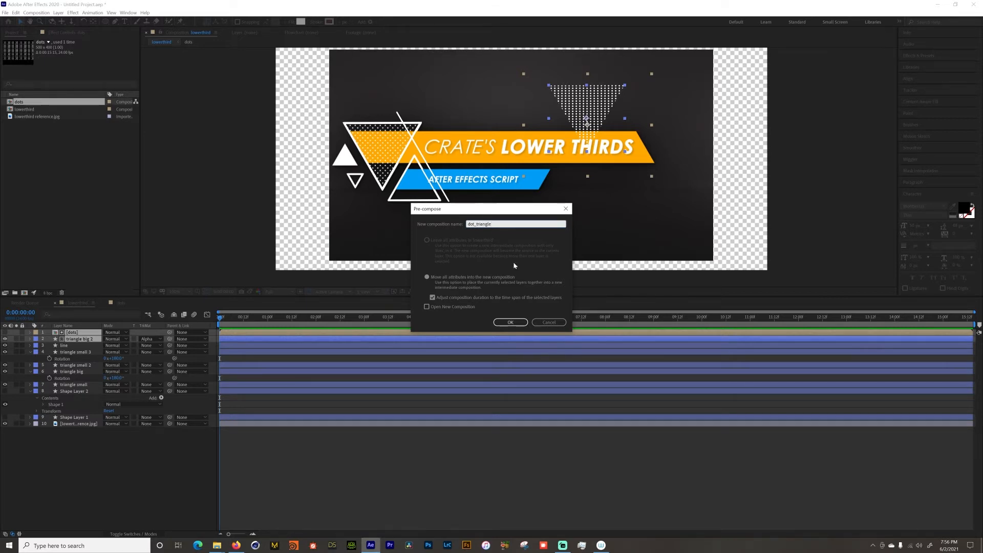
left_click(497, 322)
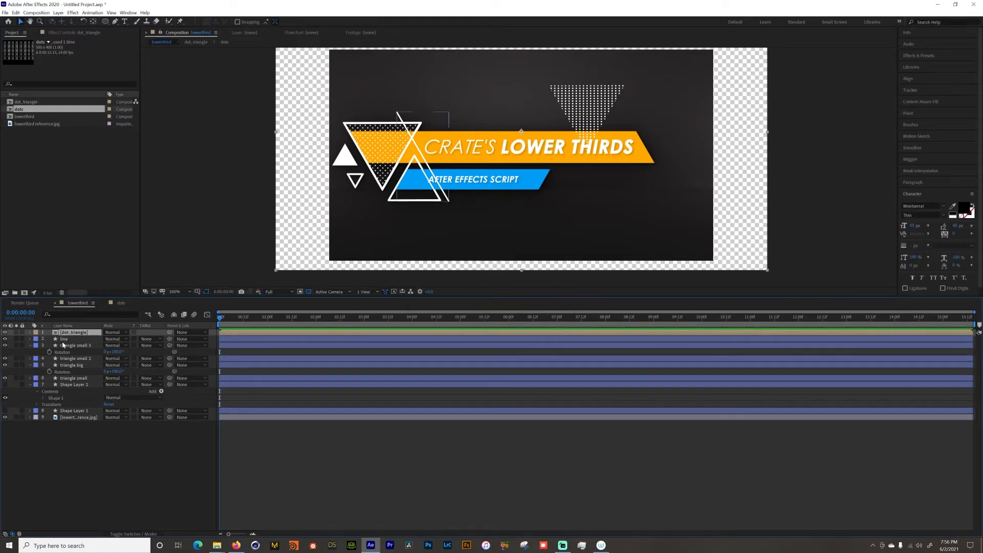
Step: Open the "dot_triangle" composition and move both of its layers together toward the middle of the frame
left_click_drag(578, 106, 544, 123)
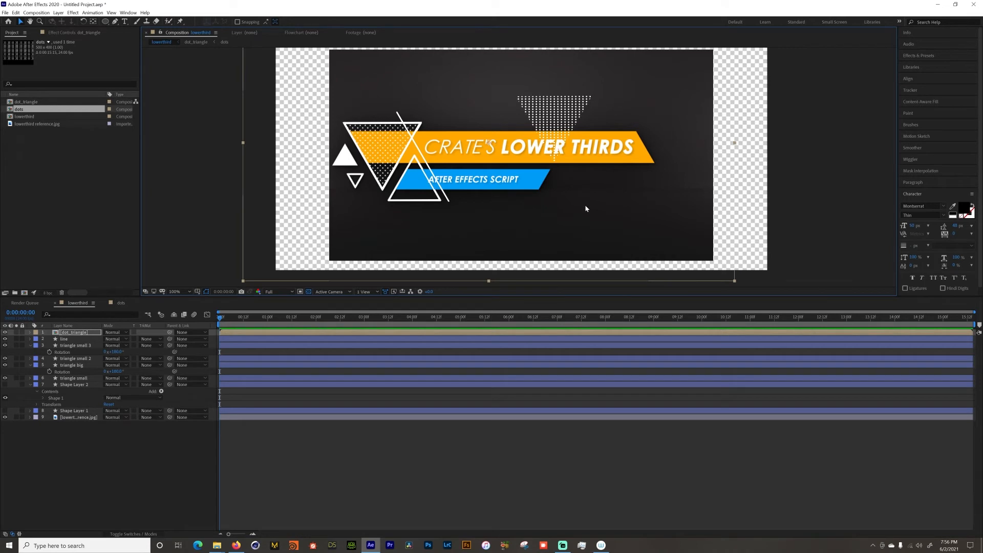
left_click(86, 333)
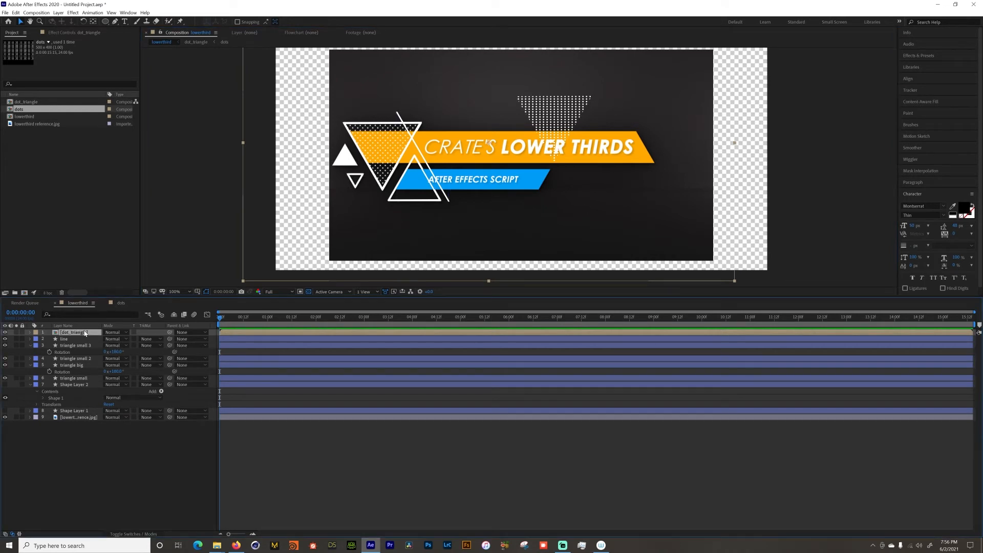
double_click(85, 333)
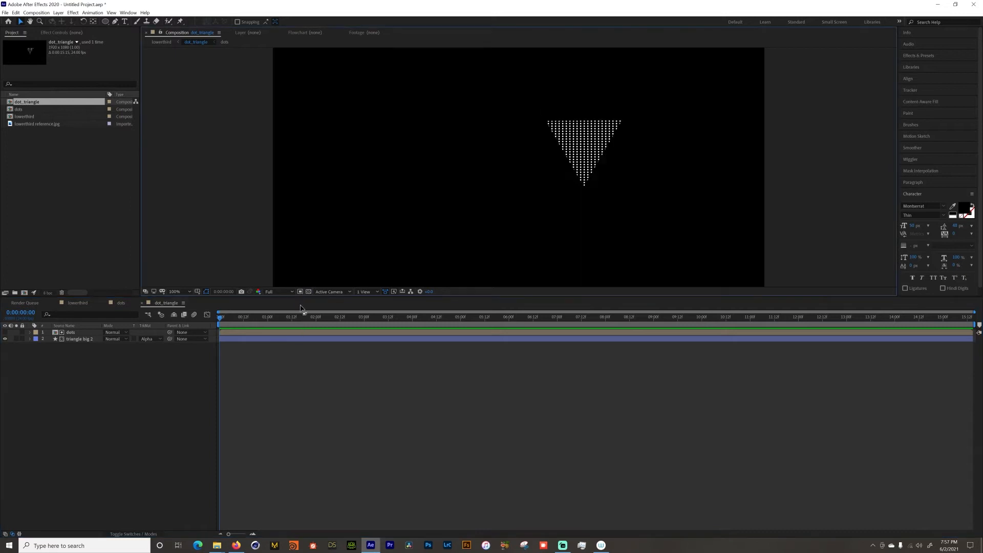
left_click_drag(58, 354, 83, 333)
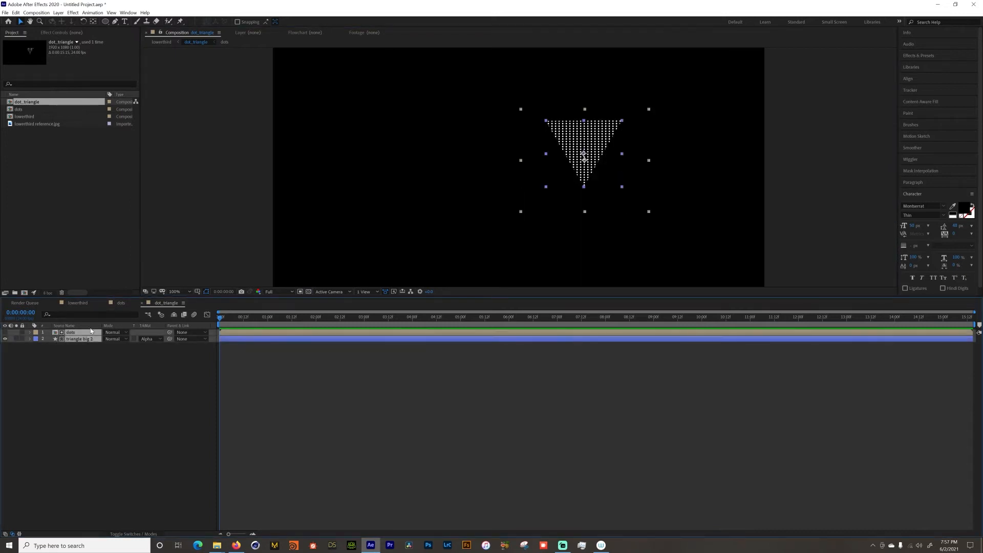
left_click_drag(583, 145, 500, 146)
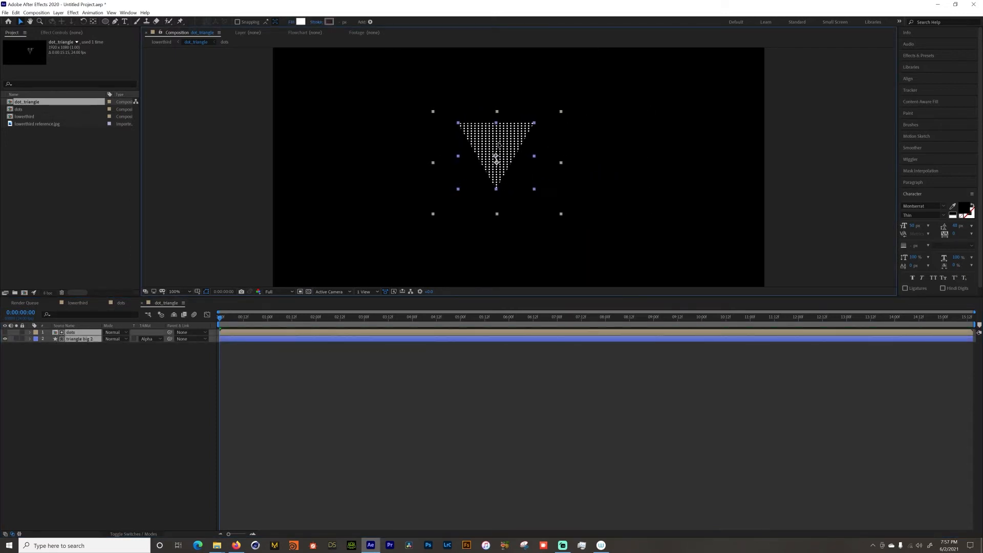
Step: Resize the "dot_triangle" composition to 500 px wide and 400 px high
key("ctrl+k")
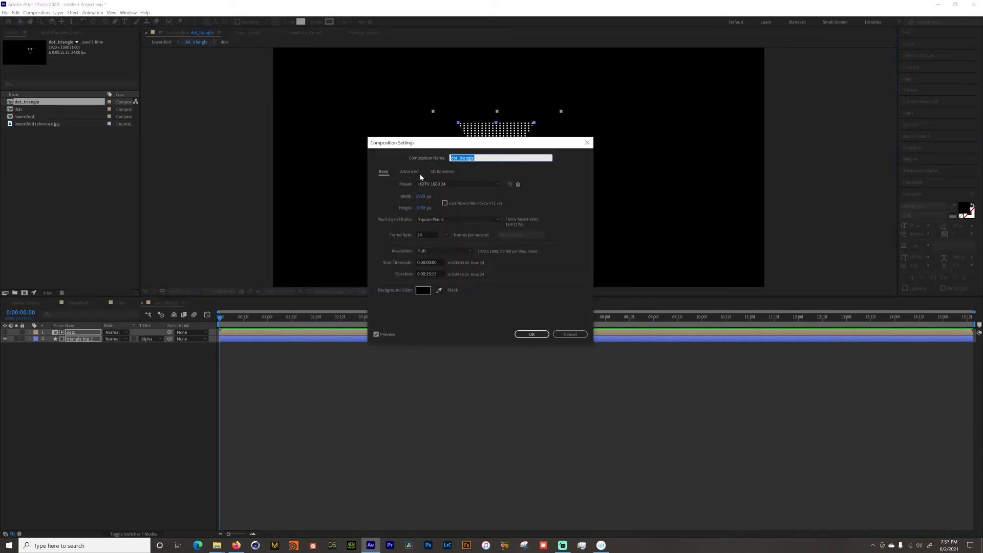
left_click(419, 196)
type("5")
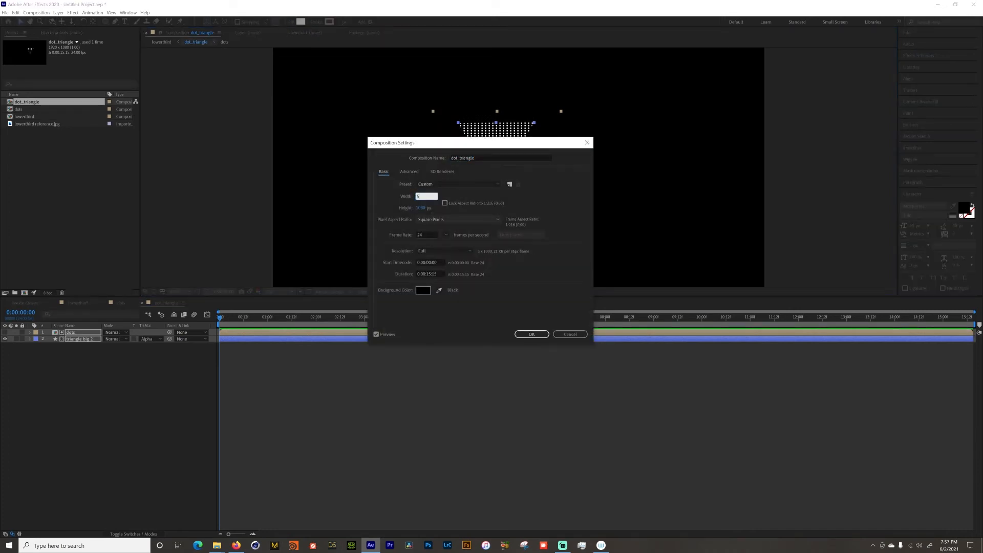
type("00500")
left_click(419, 208)
type("400")
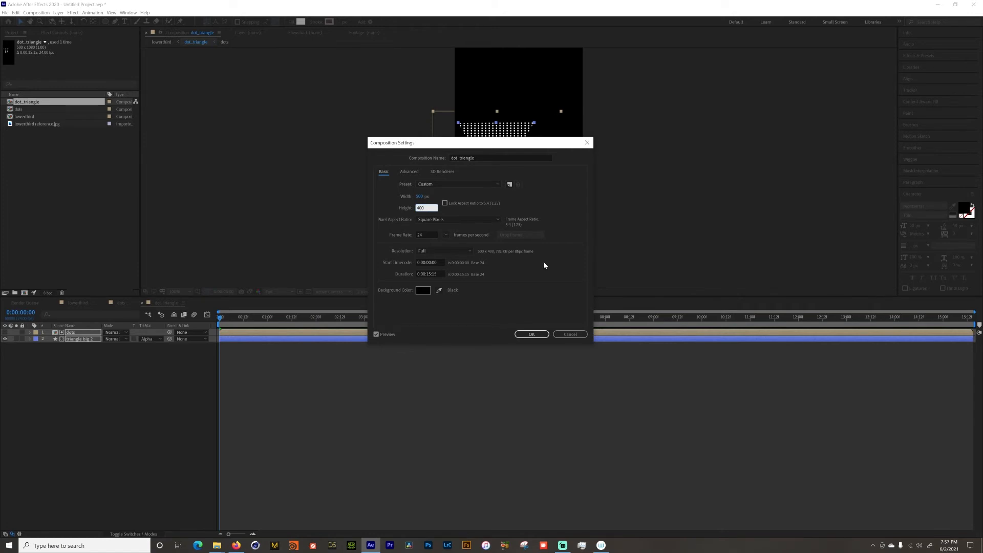
left_click(544, 262)
left_click(531, 333)
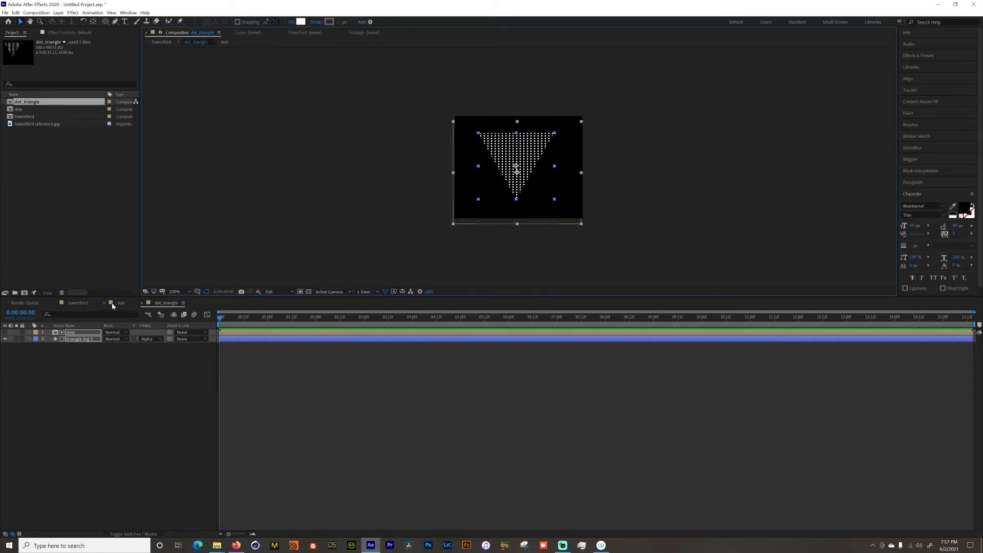
Step: Return to the "lowerthird" composition and place the "dot_triangle" layer inside the large outlined triangle
left_click(83, 302)
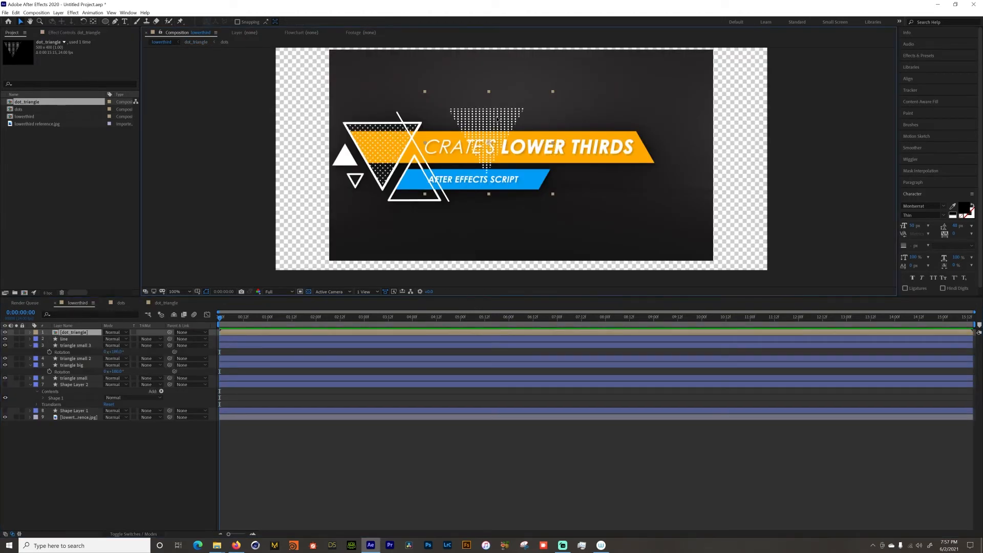
left_click_drag(552, 140, 393, 133)
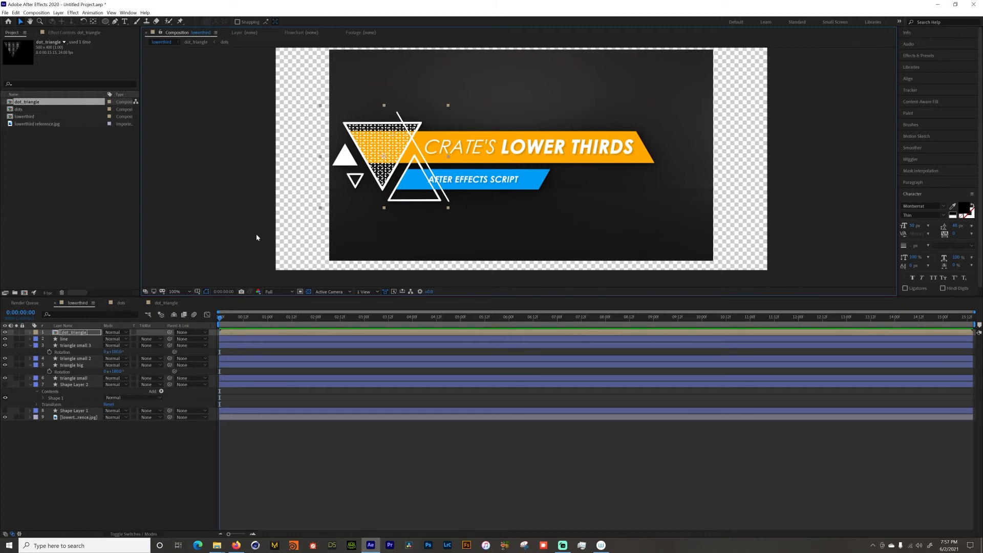
Step: Hide the reference image, turn off the transparency grid, and make Shape Layer 1 and Shape Layer 2 visible
left_click(6, 417)
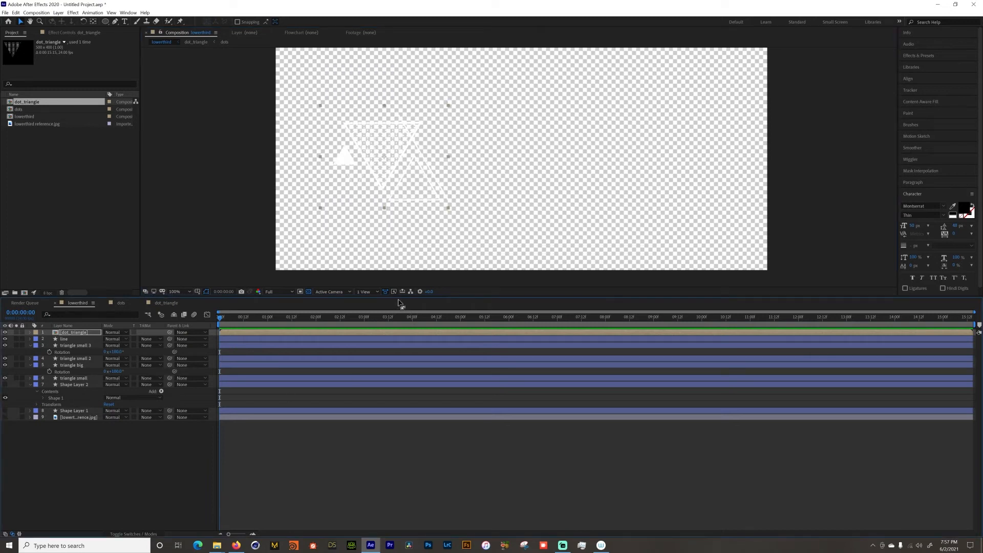
left_click(308, 292)
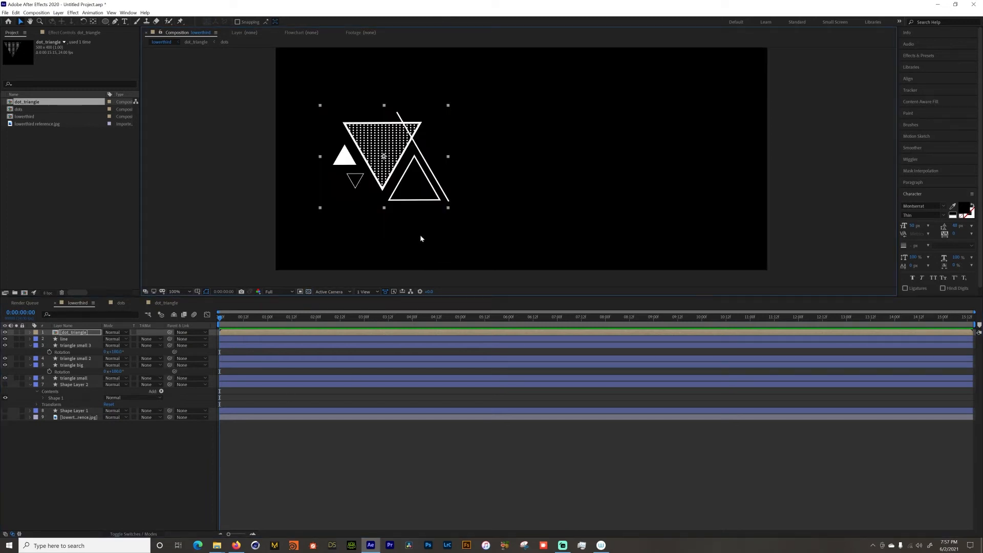
left_click(5, 410)
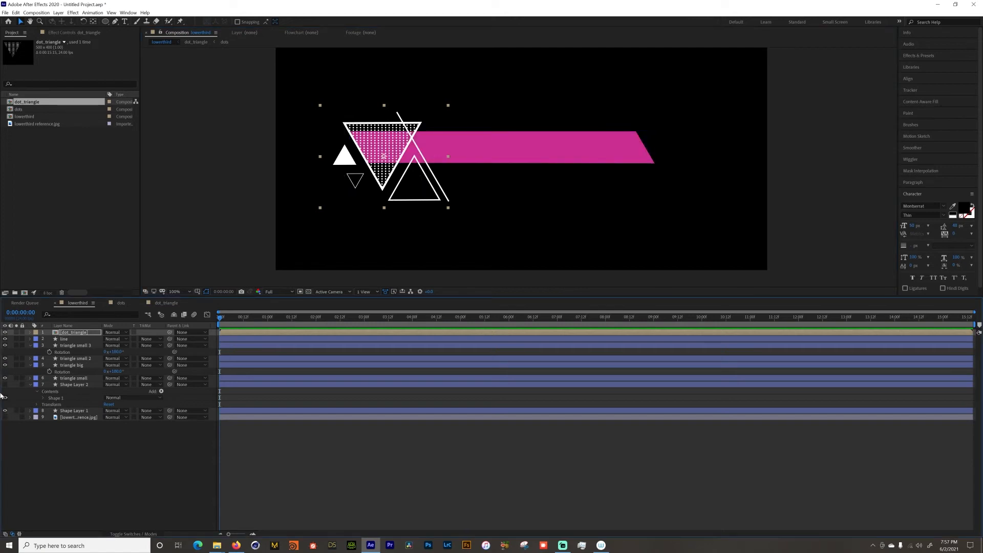
left_click(5, 384)
left_click(256, 384)
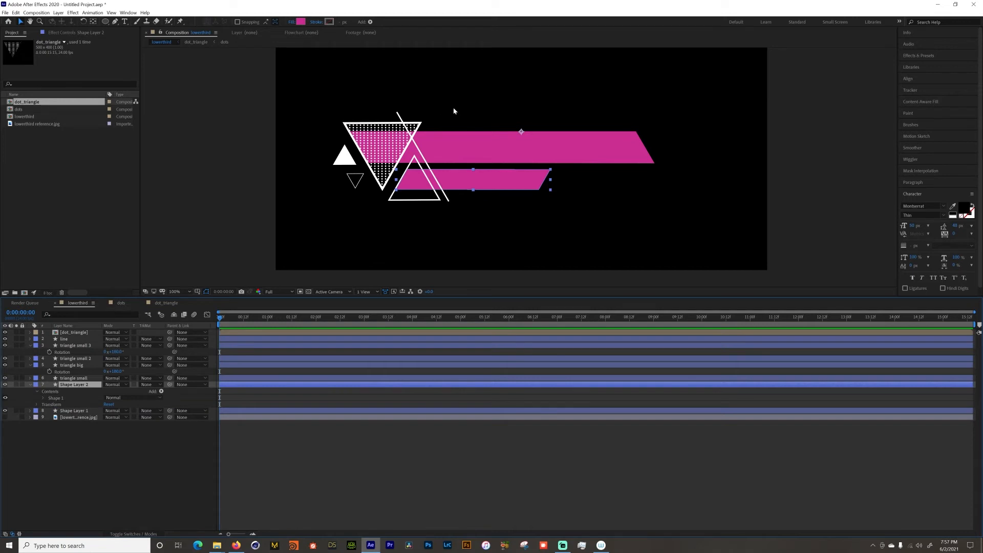
Step: Show the reference image again and move it up and to the right so its bars sit clear above the recreated graphic
left_click_drag(359, 296, 358, 355)
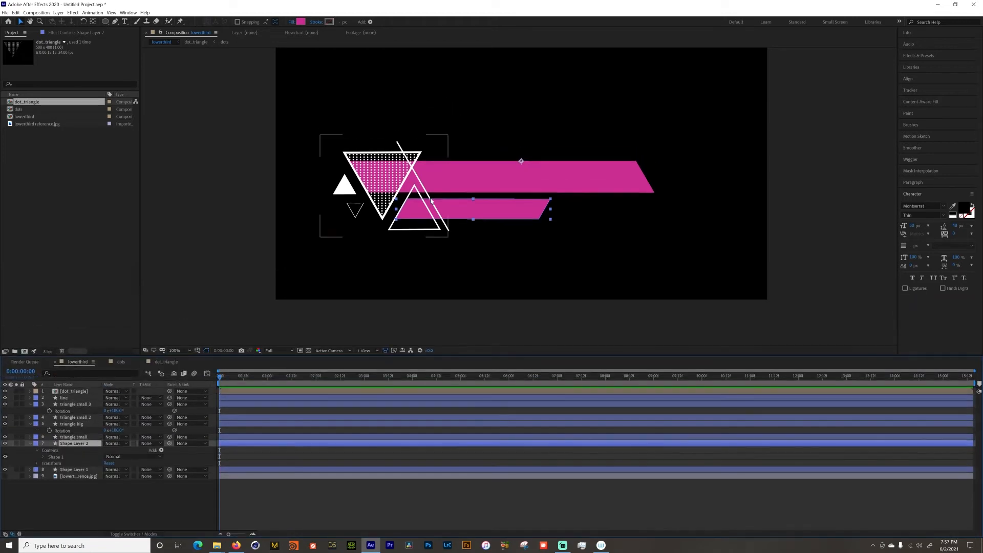
key("h")
left_click_drag(448, 198, 441, 191)
key("v")
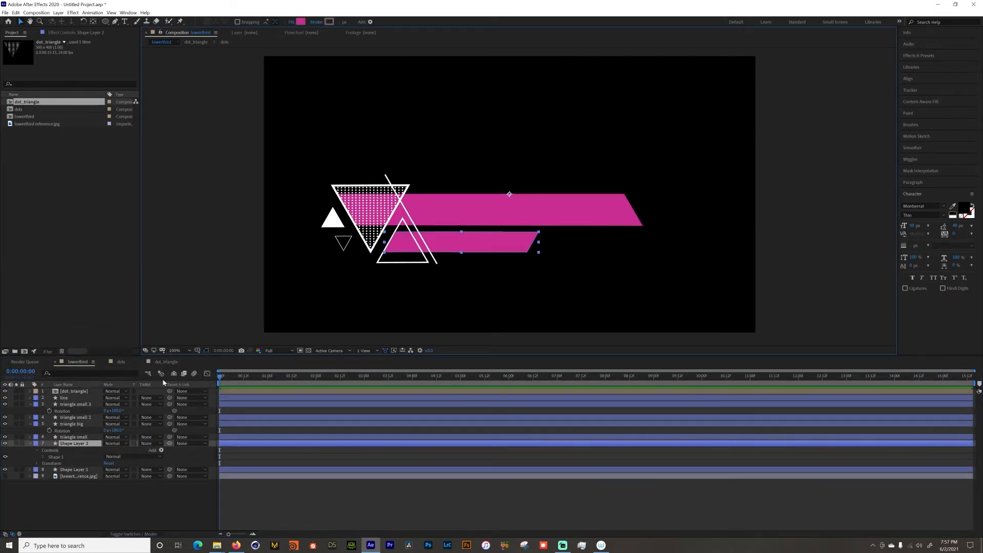
left_click(65, 511)
left_click(5, 477)
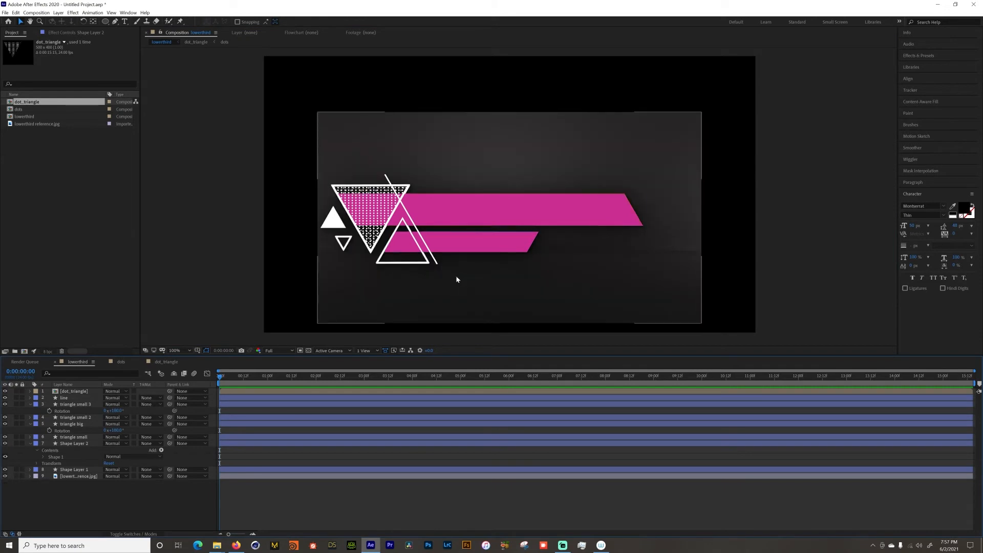
left_click_drag(460, 294, 509, 230)
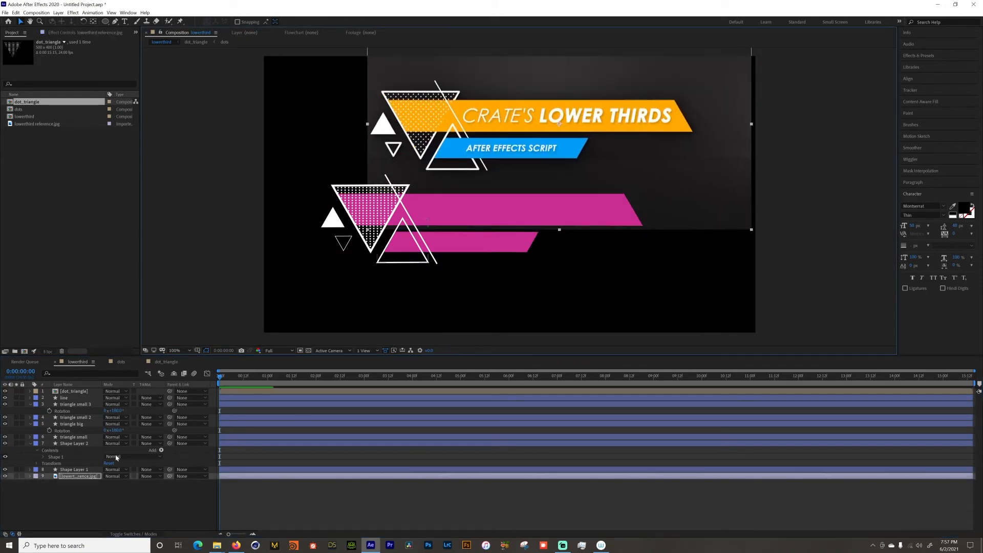
Step: Set Shape Layer 1's fill to the orange sampled from the upper bar of the reference image
left_click(67, 470)
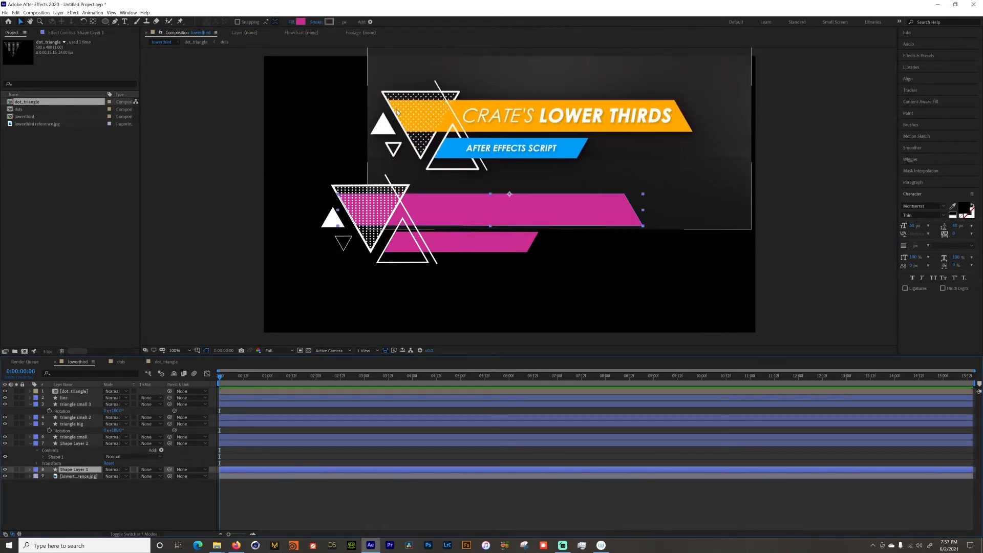
left_click(300, 22)
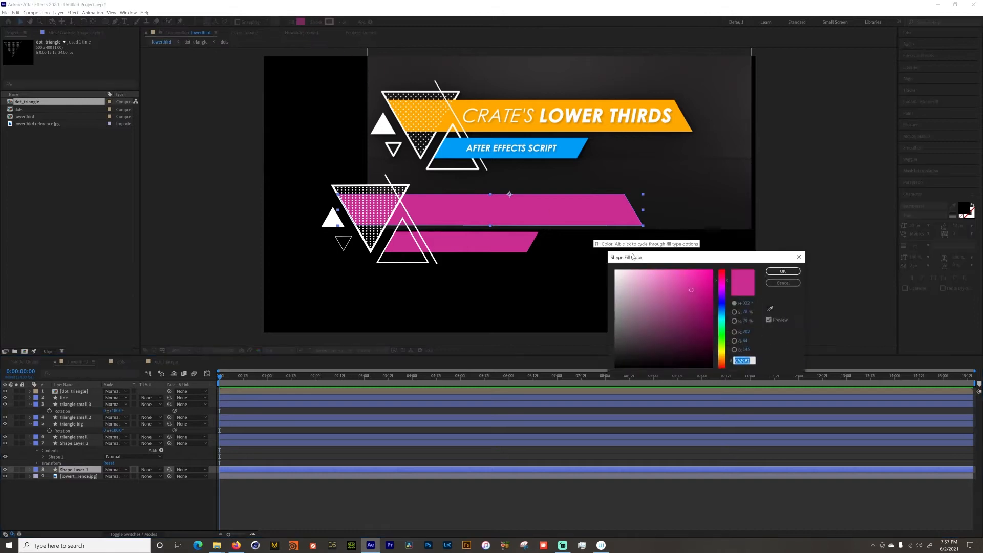
left_click(770, 308)
left_click(535, 119)
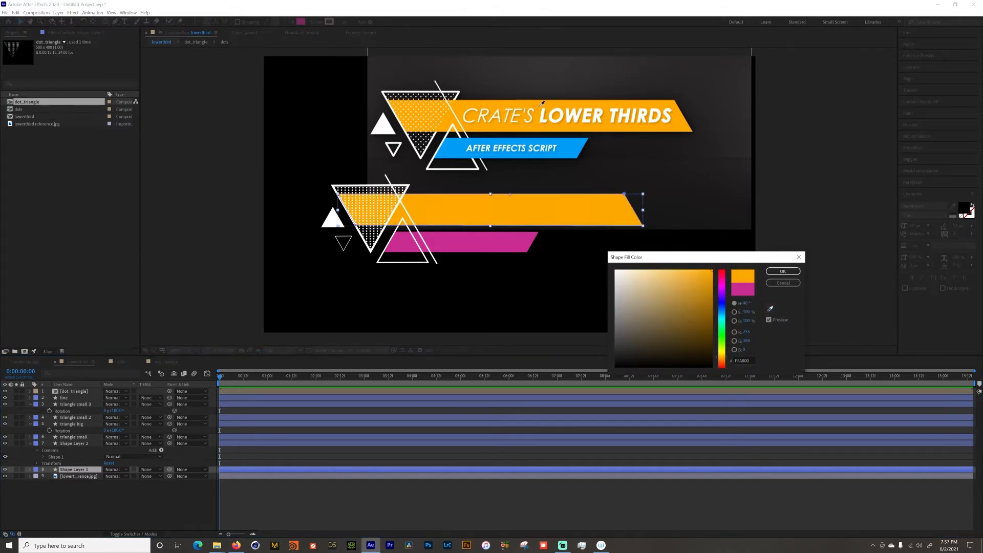
left_click(783, 271)
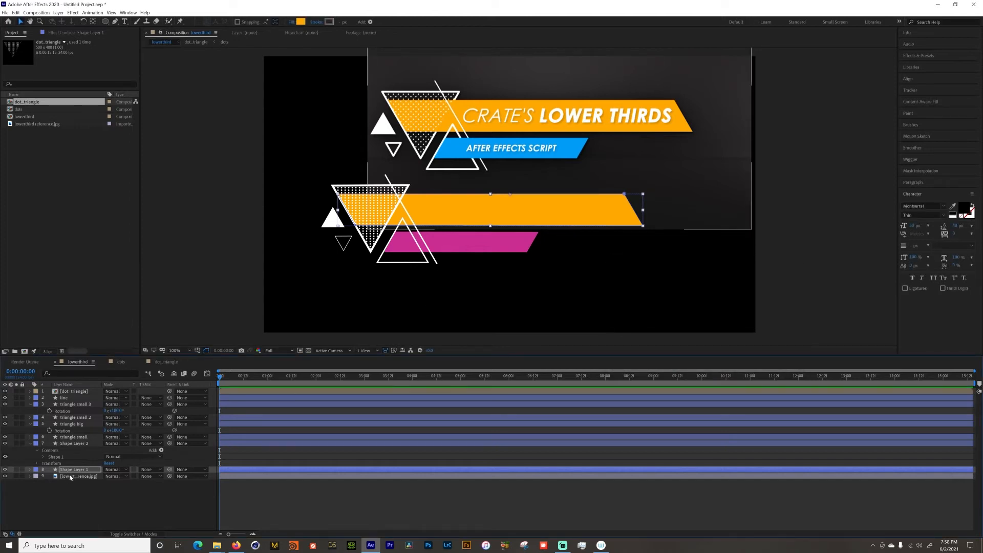
Step: Set Shape Layer 2's fill to the blue sampled from the lower bar of the reference image
left_click(72, 443)
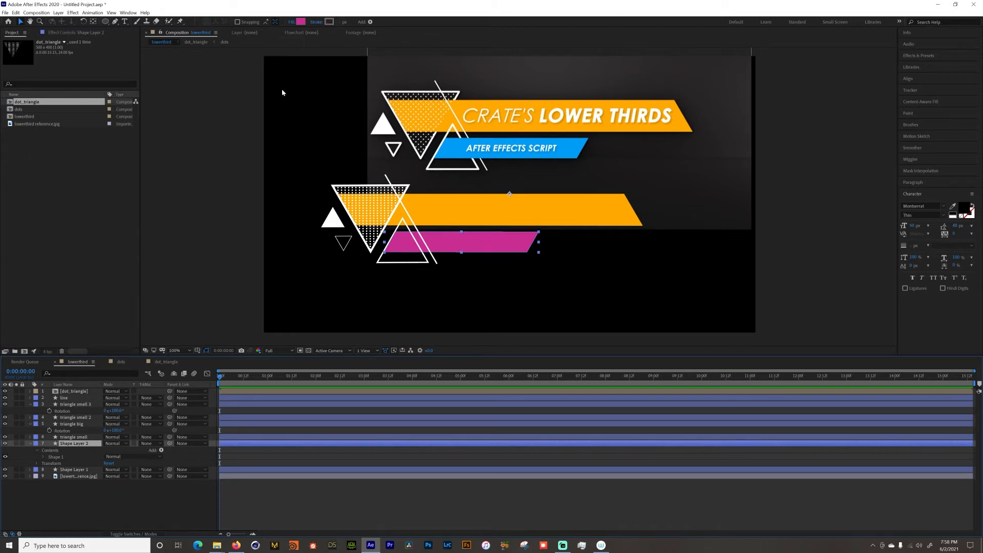
left_click(307, 23)
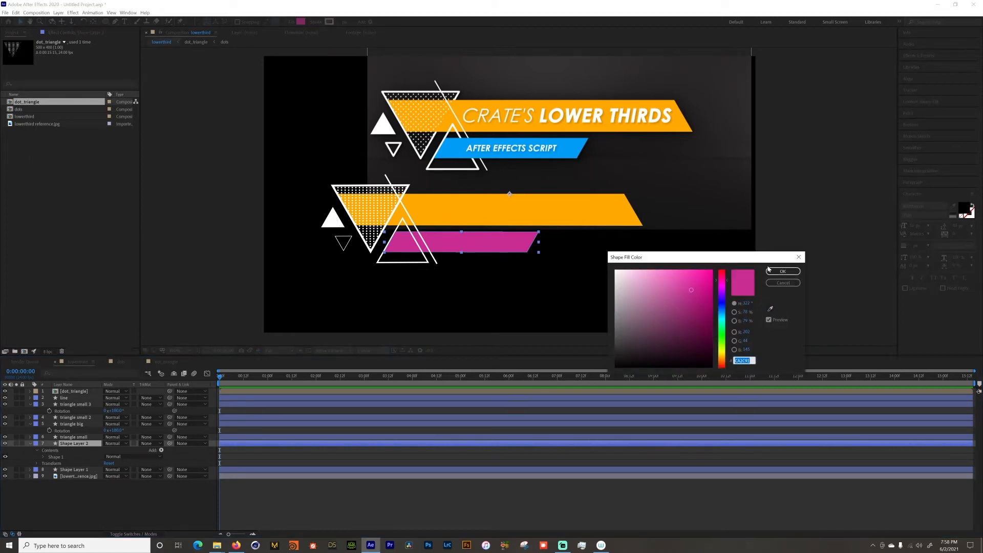
left_click(770, 310)
left_click(512, 148)
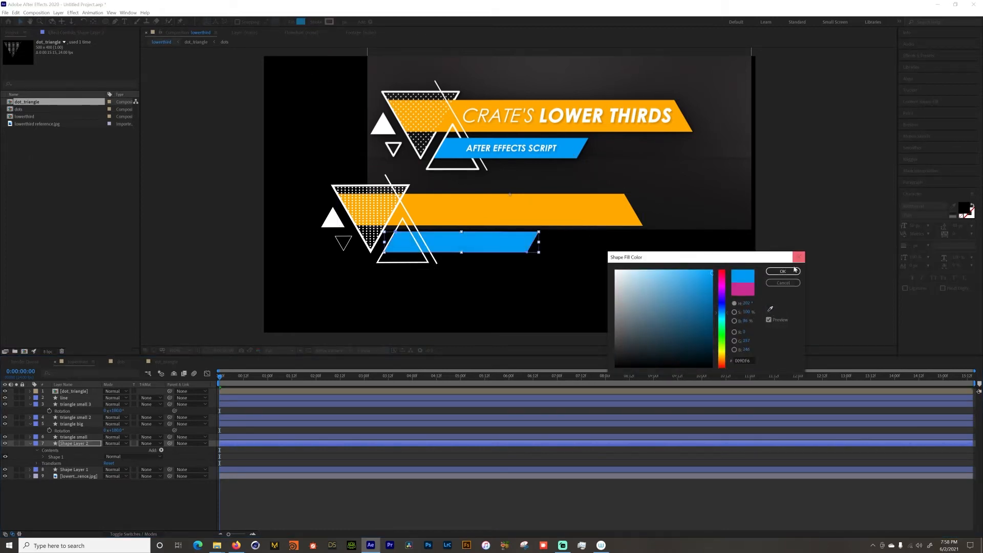
left_click(783, 272)
left_click(81, 518)
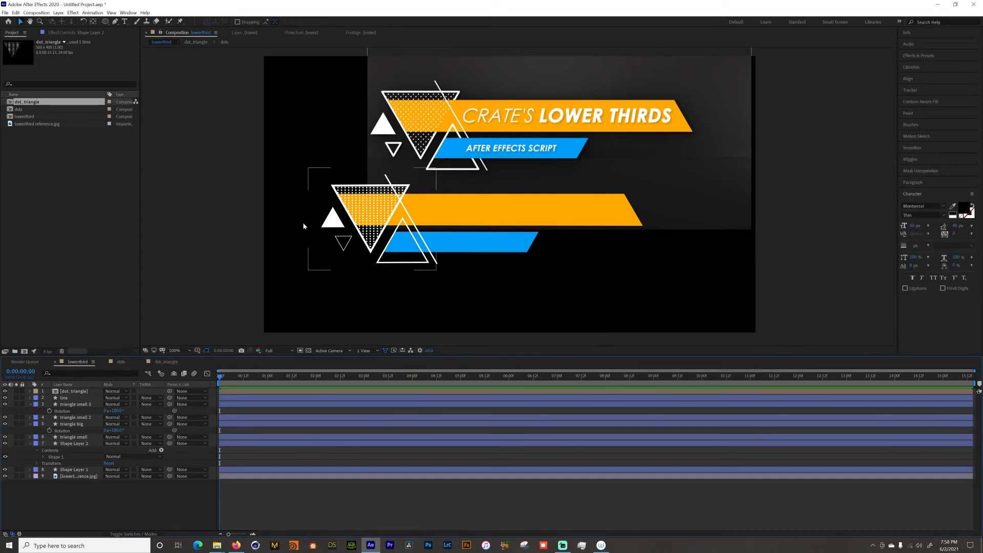
Step: Hide the reference image and collapse the expanded properties of the triangle layers and Shape Layer 2
left_click(5, 476)
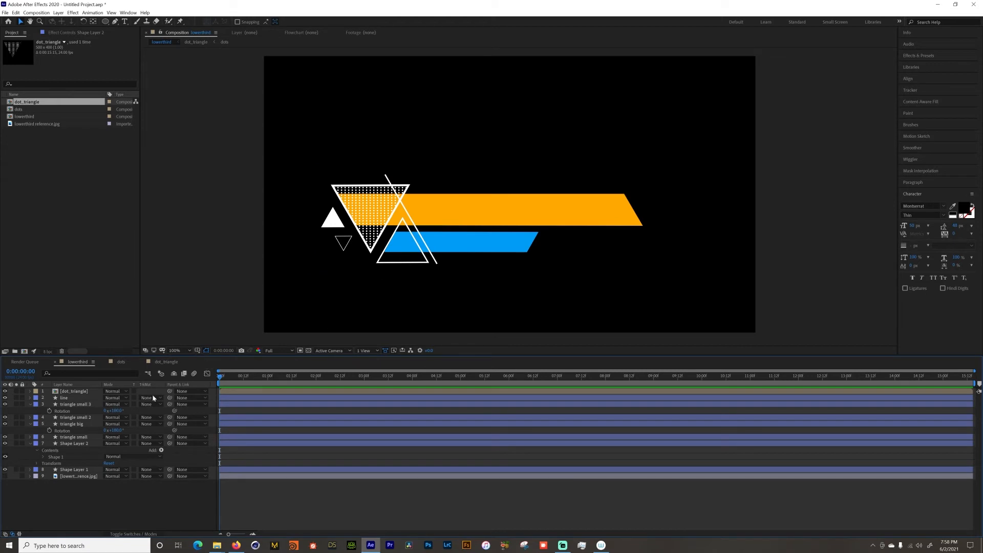
left_click(30, 423)
left_click(30, 404)
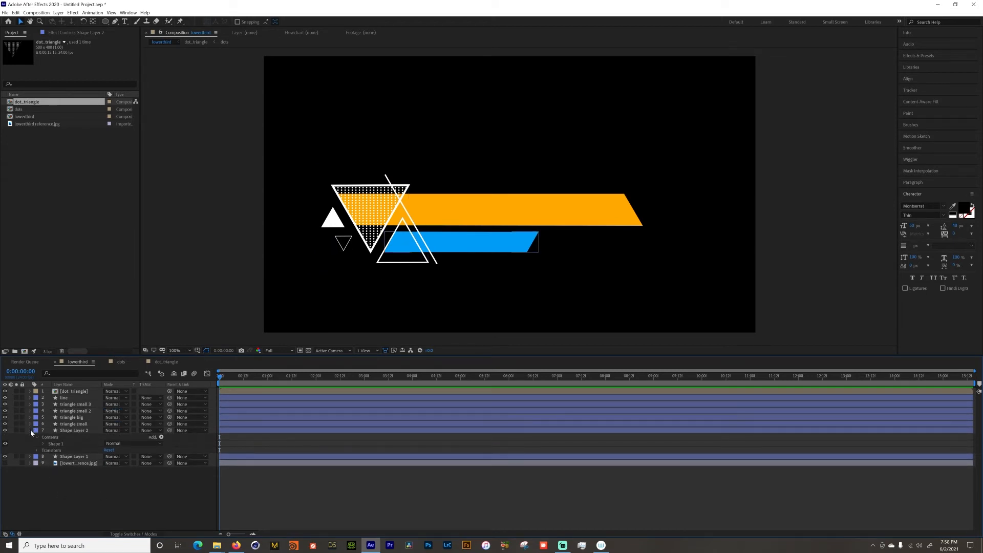
left_click(30, 430)
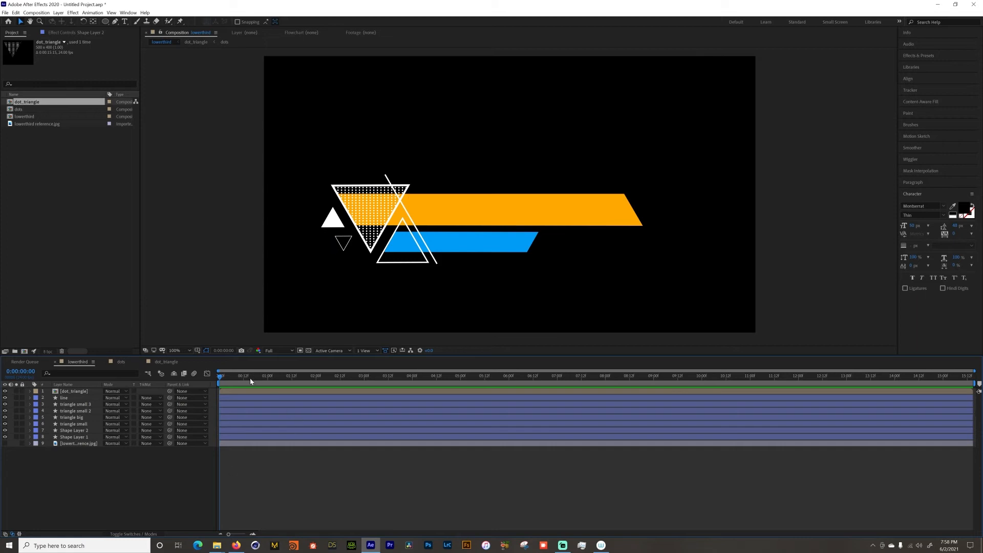
Step: At 0:00:02:06, move all lower third layers together down and slightly right in the frame, and turn on the Title/Action Safe guides
left_click_drag(251, 379, 329, 368)
left_click(75, 392)
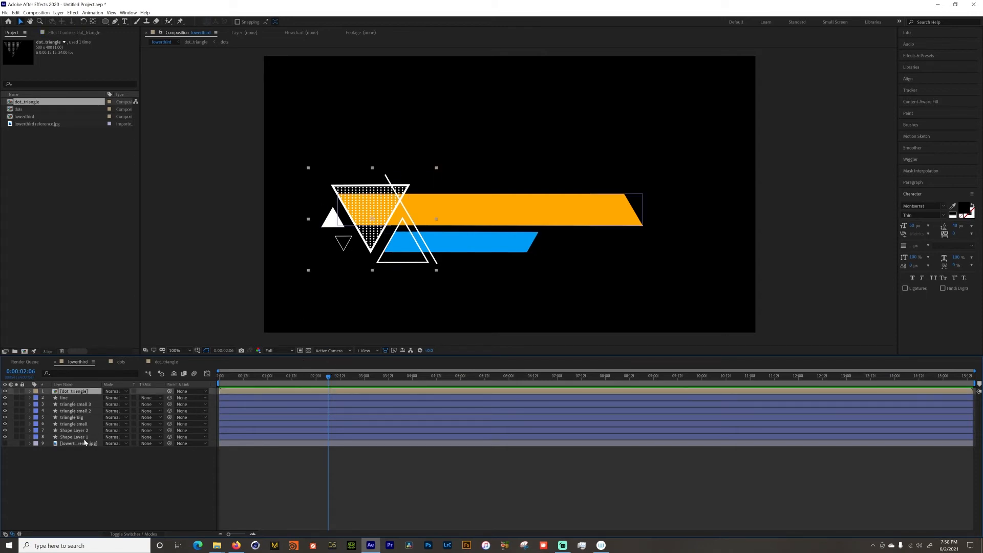
left_click(82, 438, "shift")
left_click_drag(450, 234, 480, 269)
left_click(162, 463)
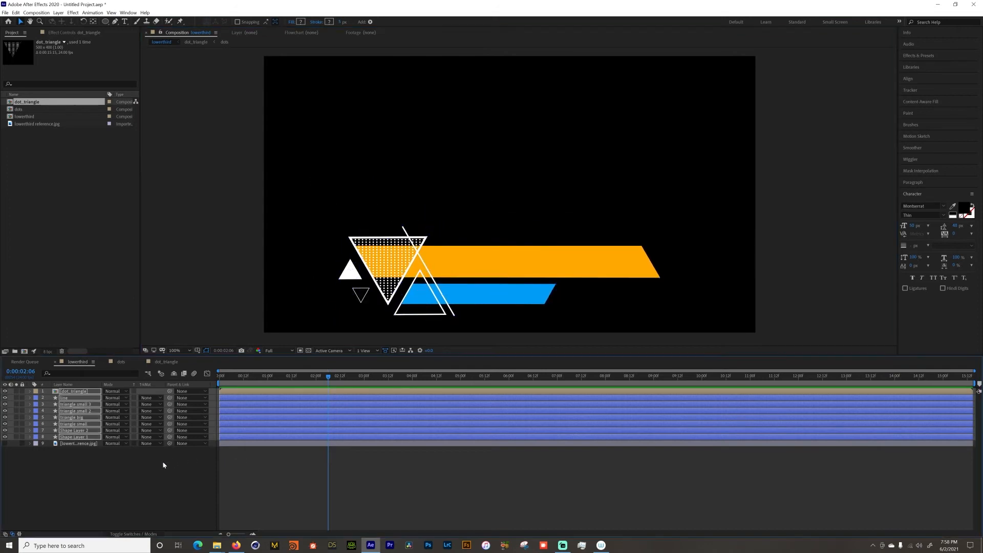
left_click(259, 351)
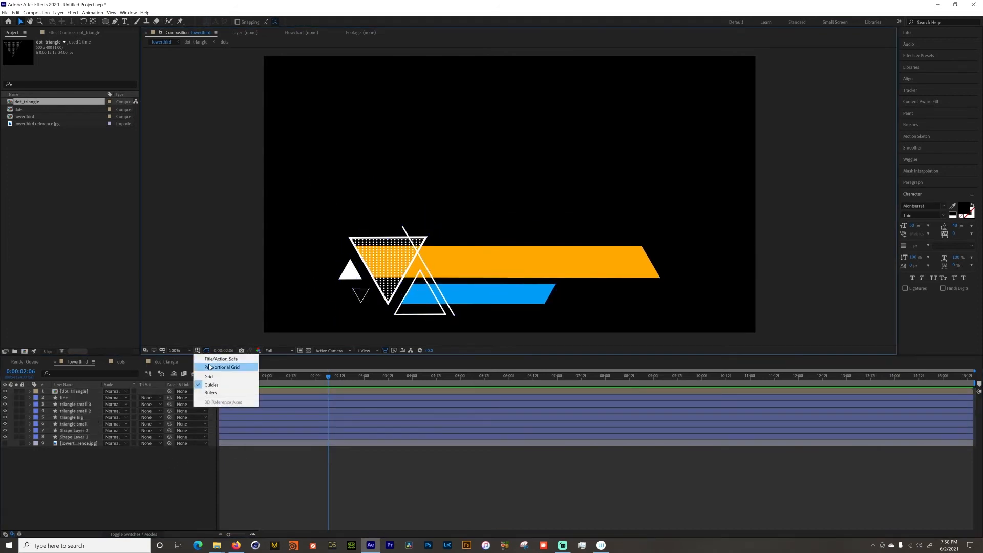
left_click(220, 356)
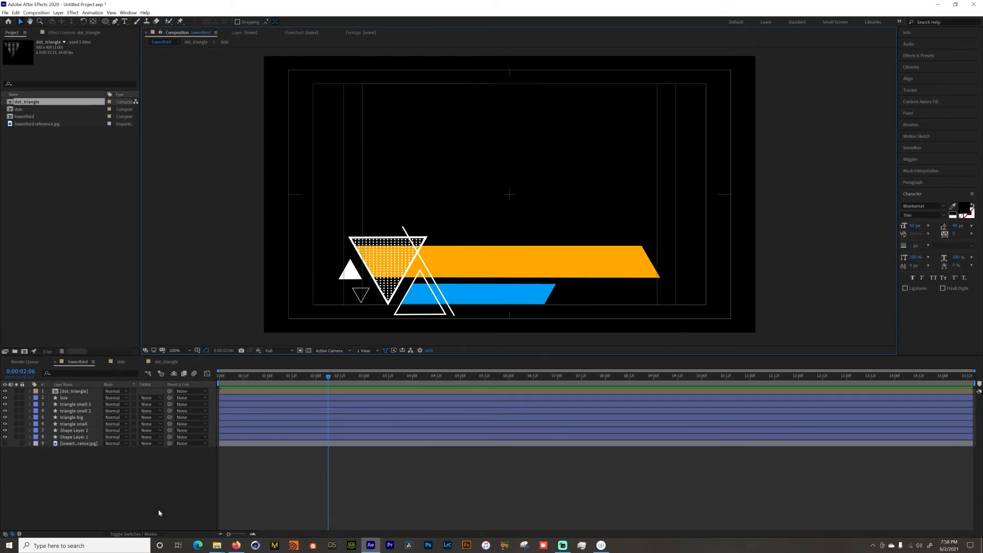
Step: Add a null object and parent all lower third layers, from "dot_triangle" through Shape Layer 1, to it
right_click(77, 469)
mouse_move(108, 394)
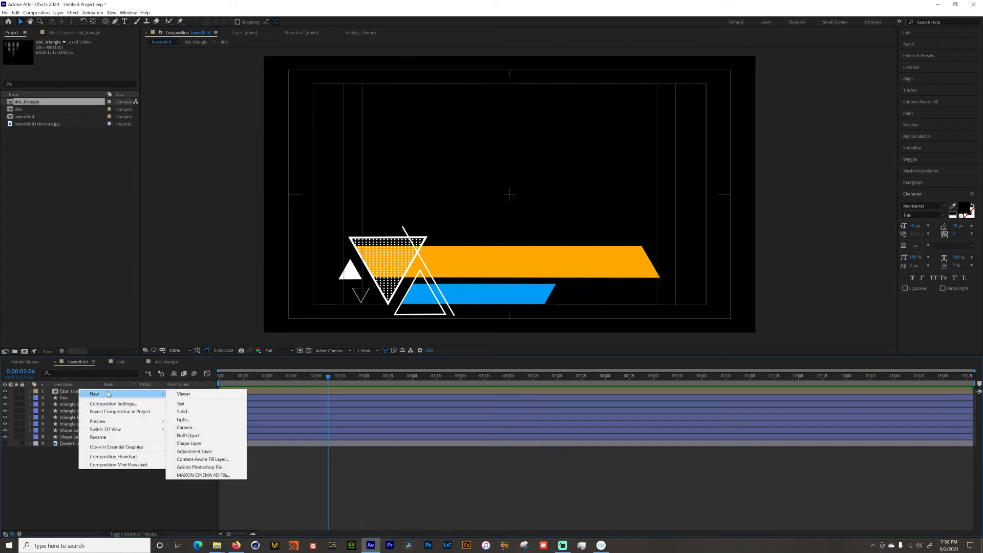
left_click(185, 436)
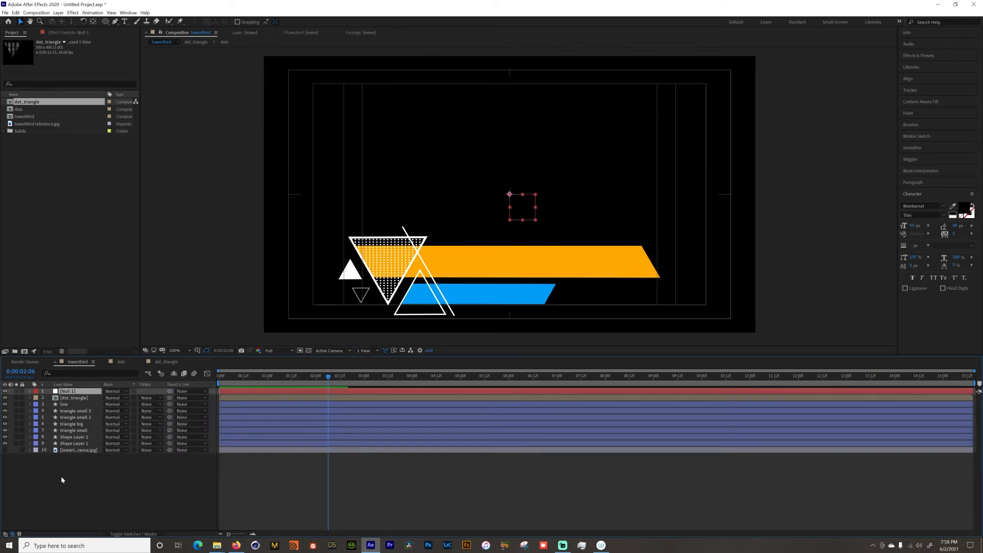
left_click(69, 437)
left_click(72, 398, "shift")
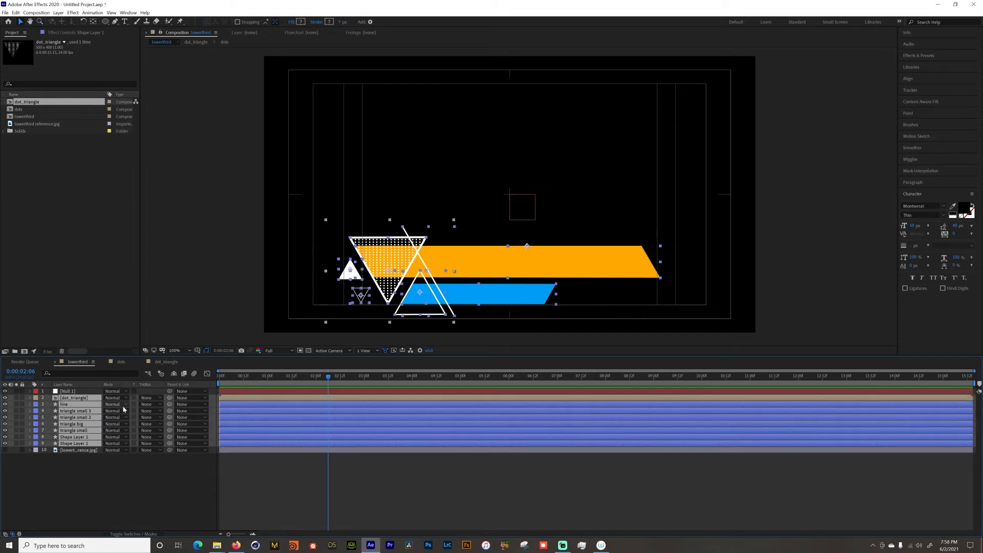
left_click_drag(169, 398, 75, 393)
Step: Scale the null object to 80% to shrink the whole lower third
left_click(68, 392)
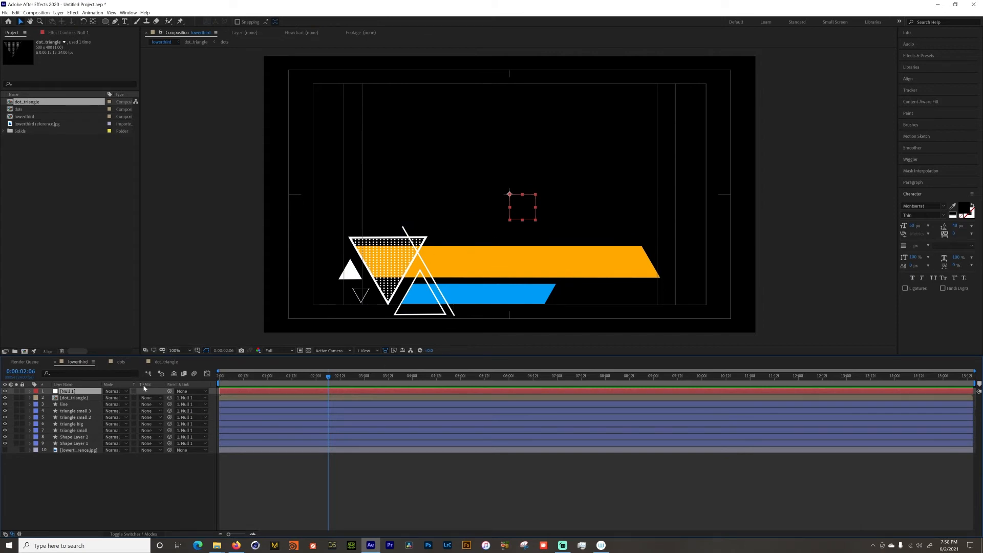
key("s")
left_click(127, 397)
type("80")
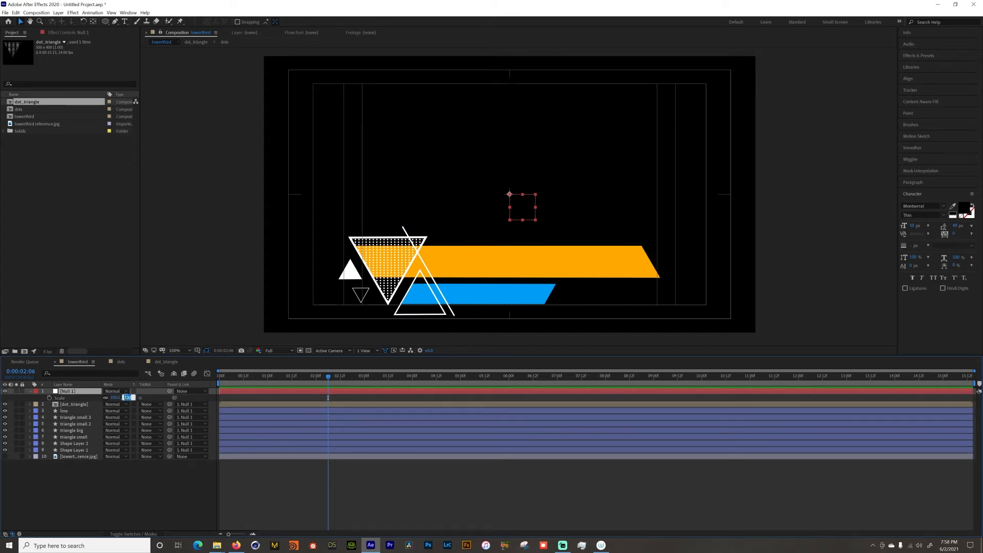
left_click(106, 497)
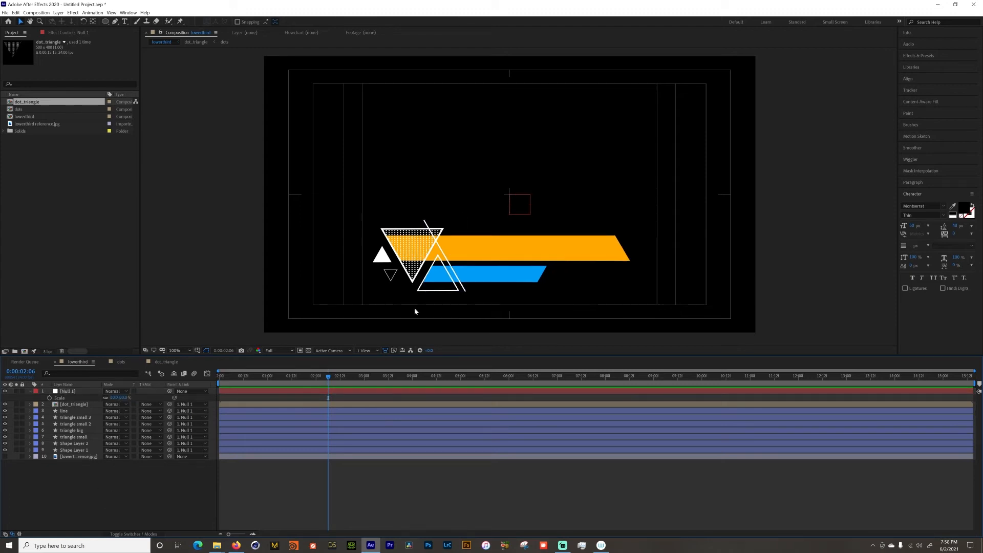
Step: Lower the null object's vertical position until the bottom of the graphic rests on the title-safe line
left_click(70, 392)
key("p")
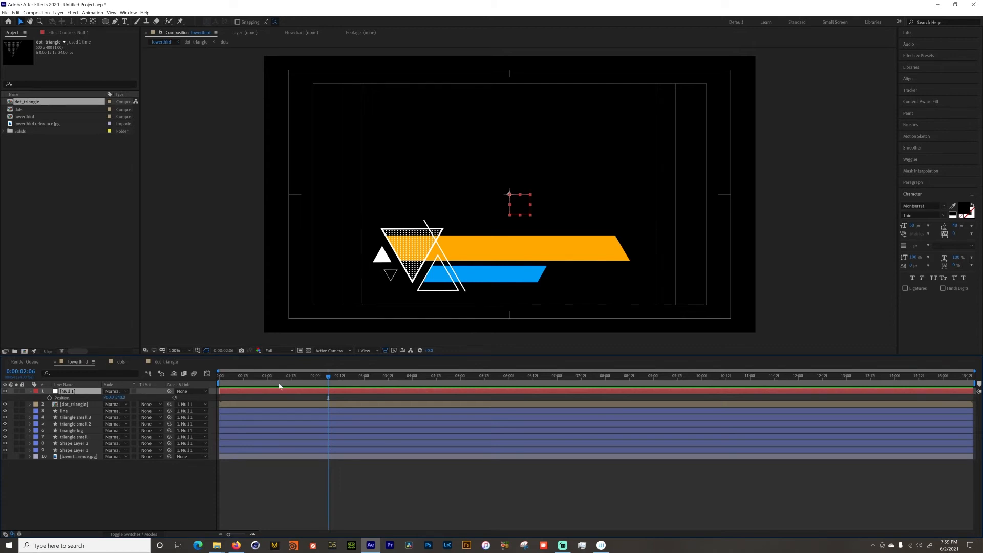
left_click_drag(121, 397, 149, 400)
left_click(64, 500)
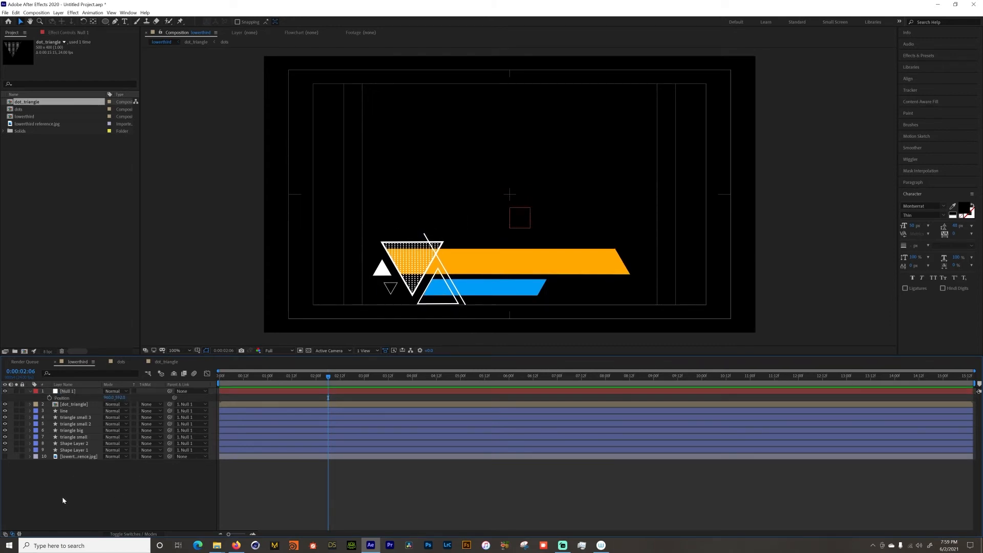
Step: Return the current time to the start of the composition and hide the Null 1 layer
left_click_drag(232, 377, 219, 377)
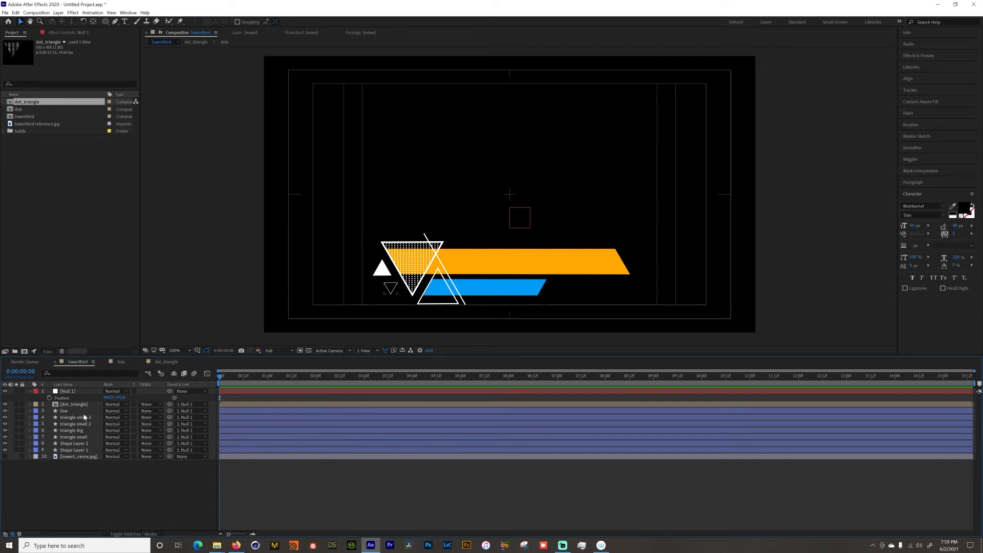
left_click(65, 392)
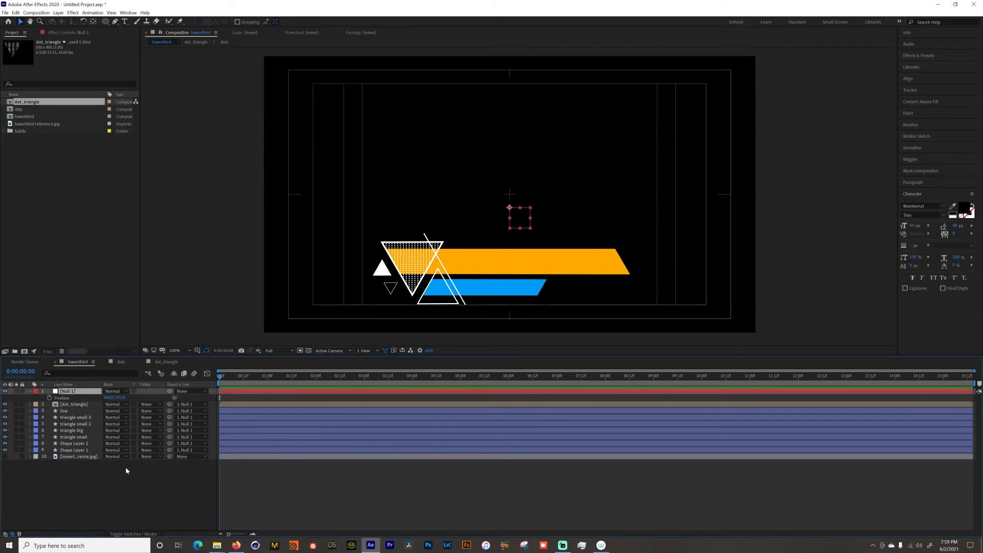
left_click(5, 391)
left_click(149, 496)
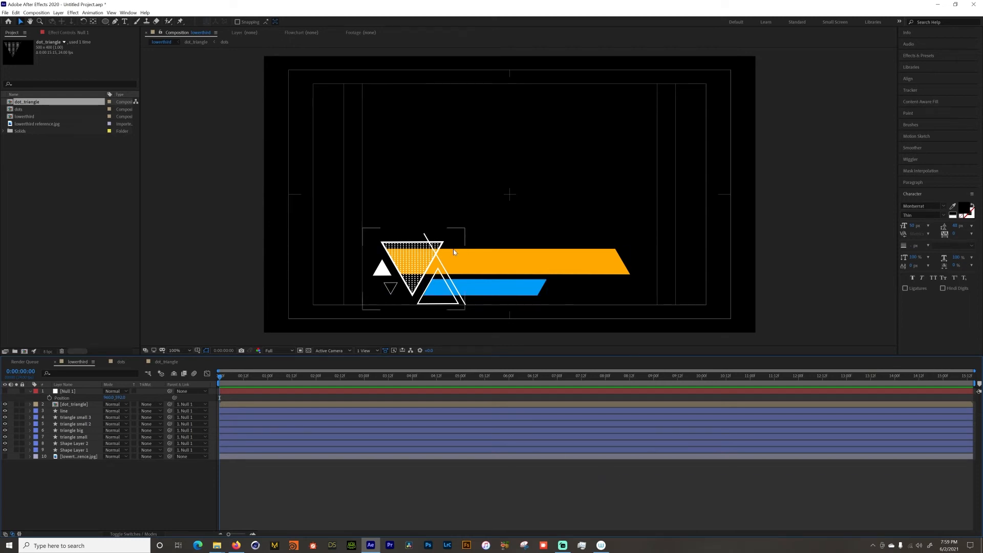
Step: Move the blue bar's anchor point to its lower-left corner with the Pan Behind tool
left_click(499, 290)
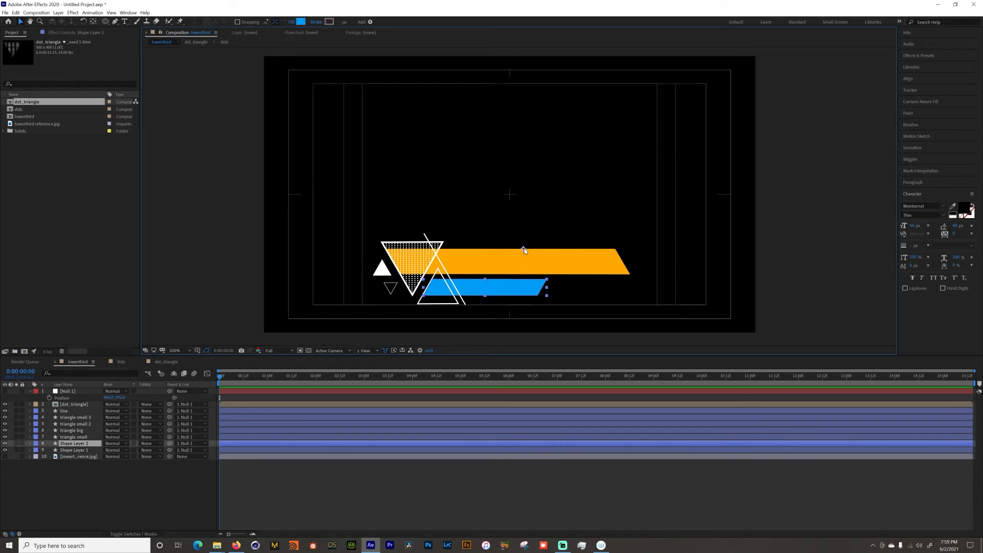
key("y")
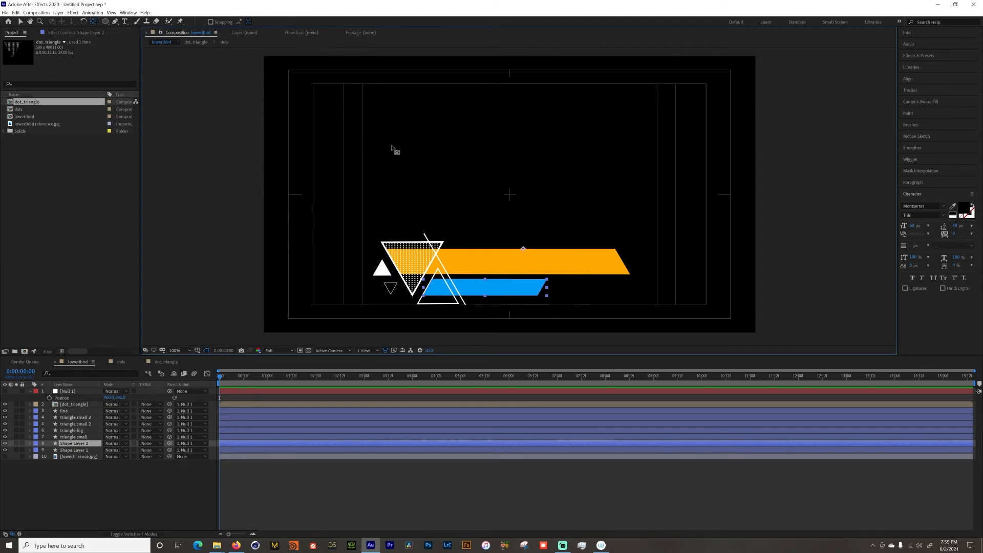
left_click_drag(522, 249, 423, 296)
Step: Move the orange bar's anchor point to its upper-left corner, then clear the layer selection
left_click(522, 266)
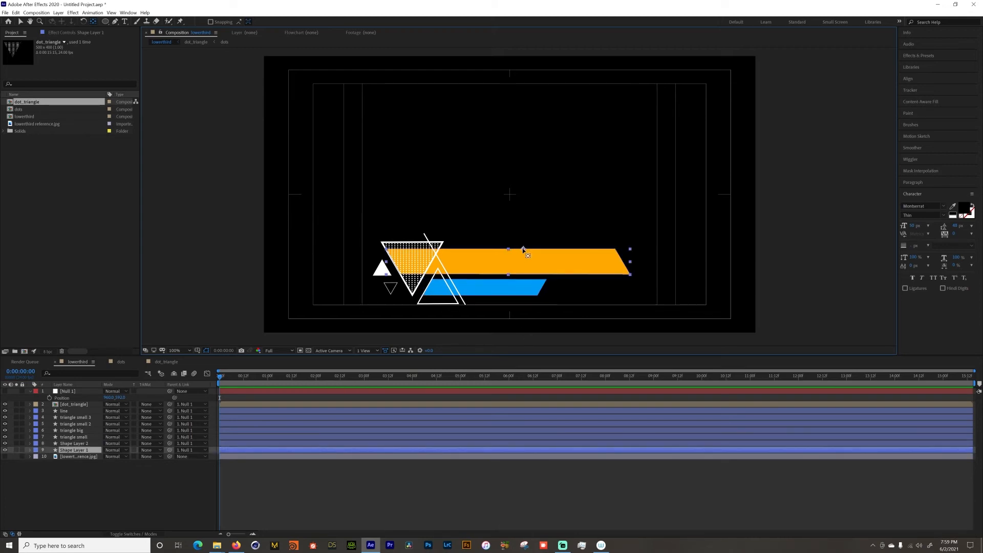
left_click_drag(522, 250, 391, 258)
left_click(394, 301)
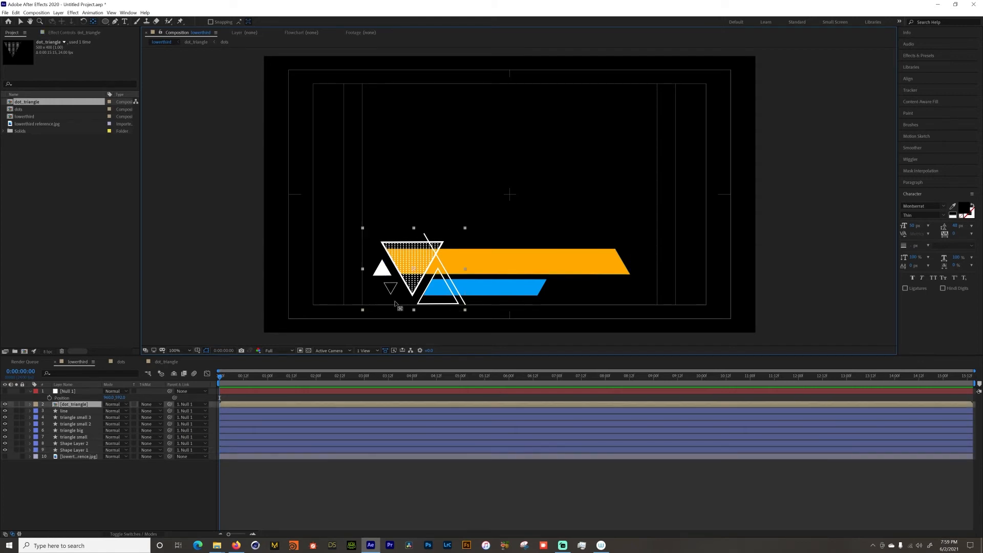
left_click(529, 287)
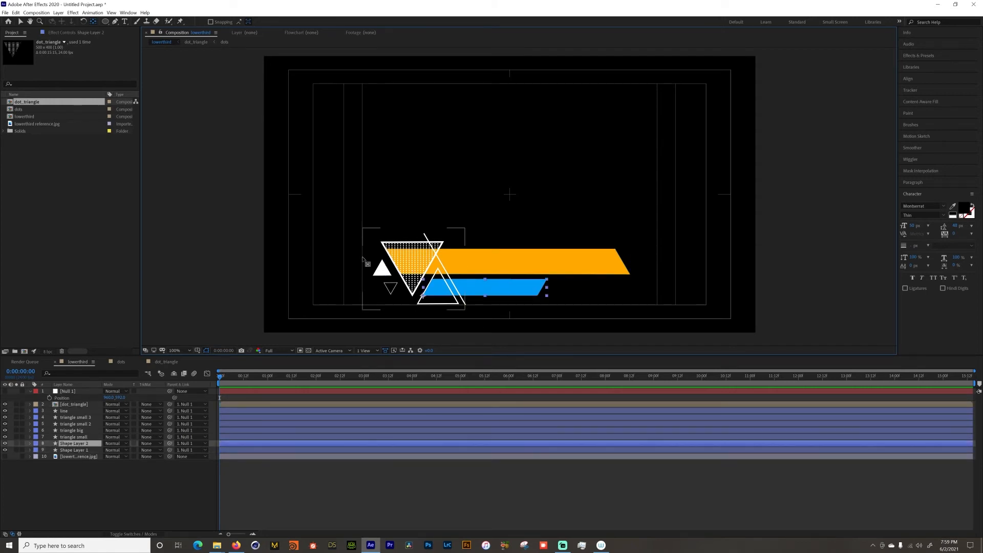
left_click(388, 280)
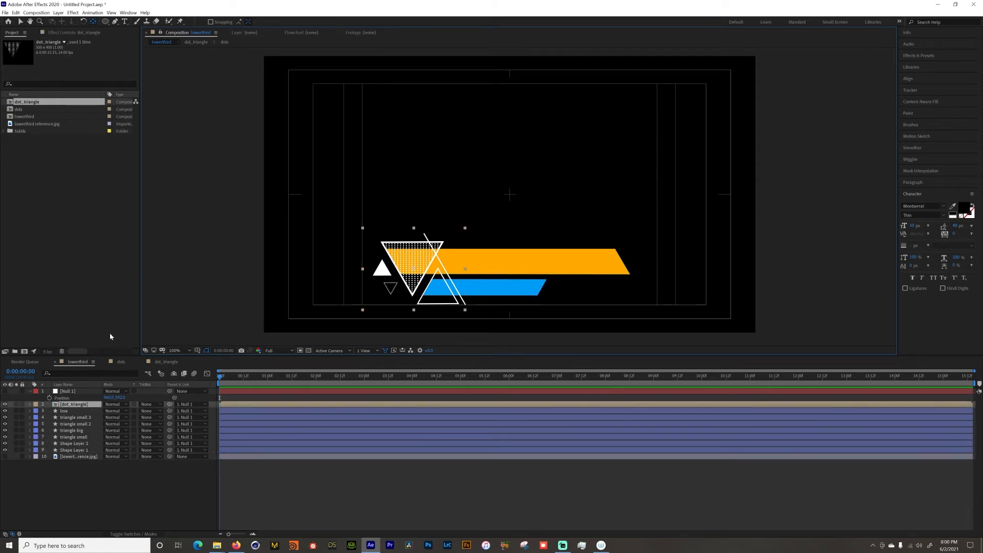
left_click(83, 486)
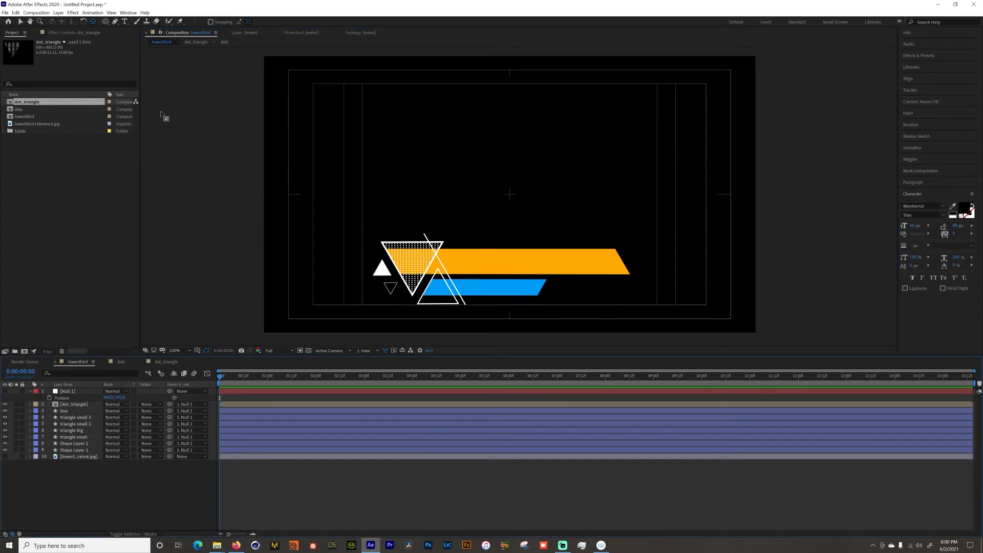
Step: Rename Shape Layer 1, the orange bar, as "yellow solid"
left_click(78, 451)
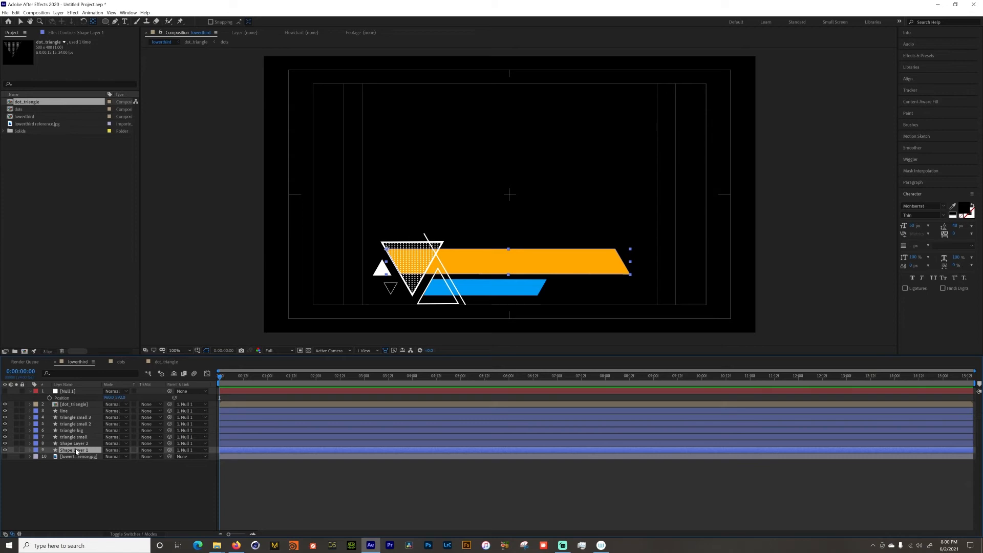
key("Return")
type("big solid")
key("Return")
key("Return")
type("yellow solid")
key("Return")
Step: Rename Shape Layer 2, the blue bar, as "blue solid"
left_click(75, 443)
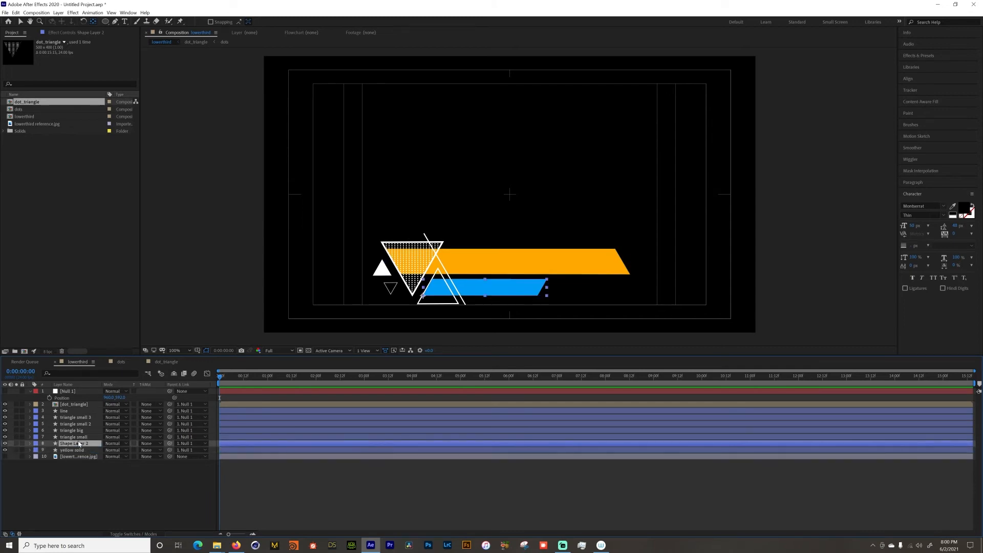
key("Return")
type("blue solid")
key("Return")
Step: Enable Scale keyframing on the yellow solid layer with a keyframe at 0:00:00:12
left_click(68, 450)
mouse_move(247, 378)
left_mouse_down()
mouse_move(260, 379)
mouse_move(244, 386)
left_mouse_up()
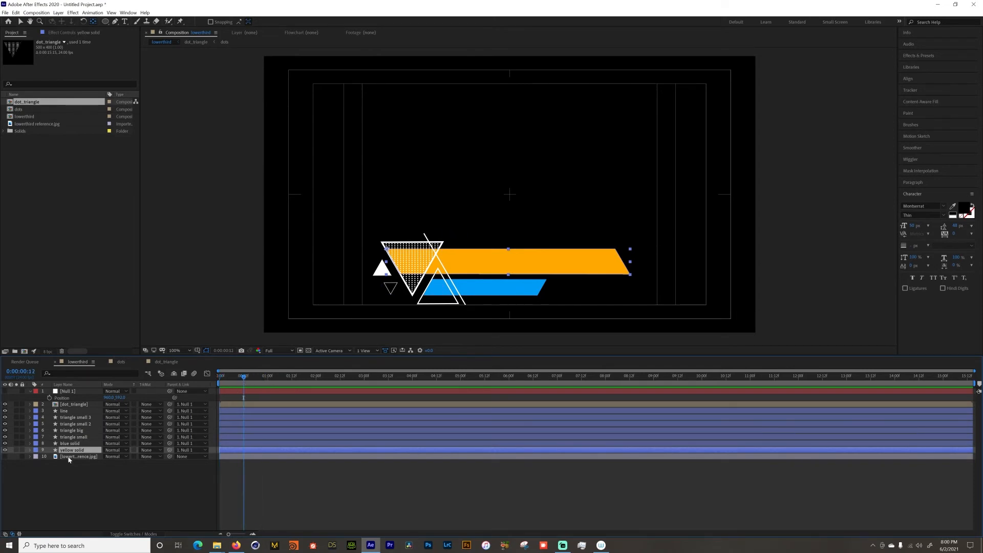
key("s")
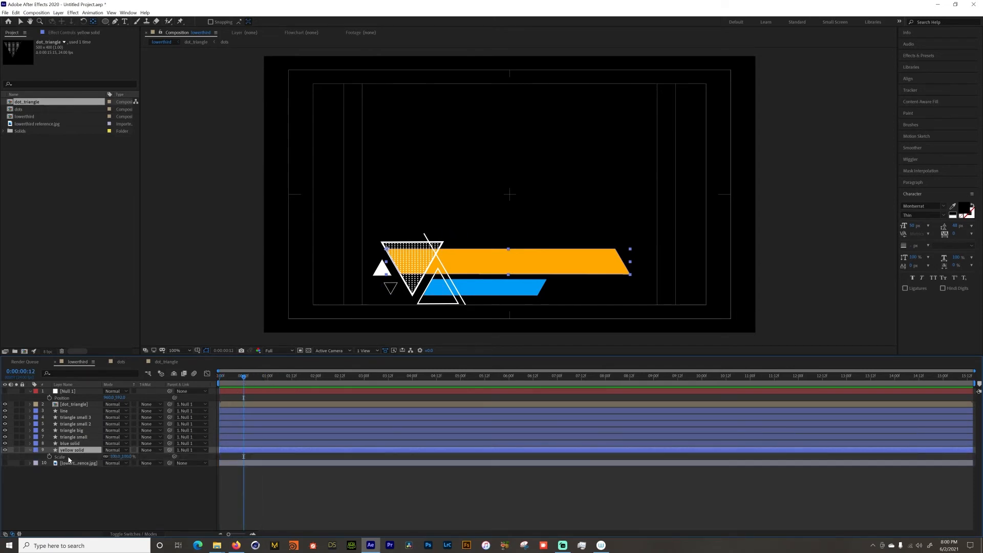
left_click(49, 456)
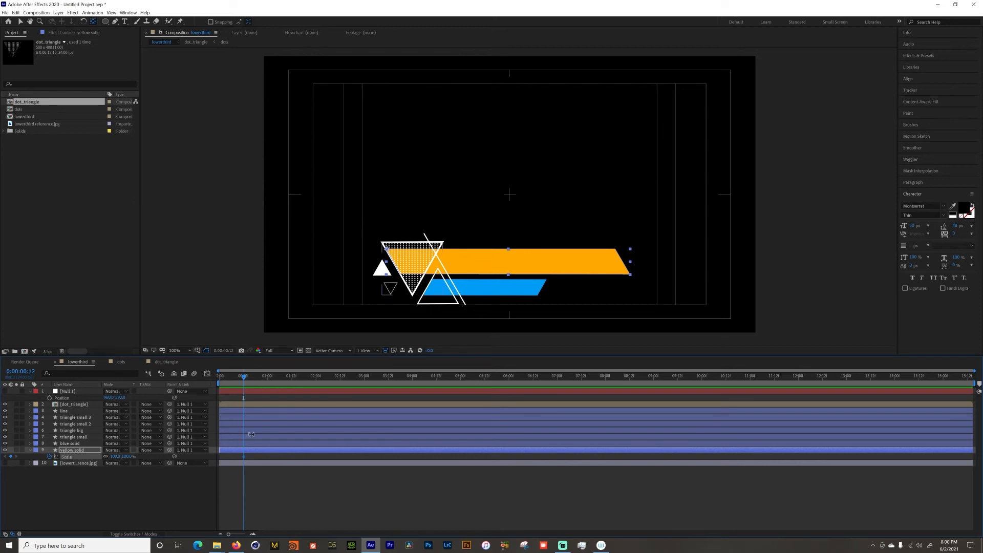
Step: Set the yellow solid's Scale to 0% at the start of the composition and preview the animation
left_click_drag(225, 378, 200, 399)
left_click(128, 456)
type("0")
key("Return")
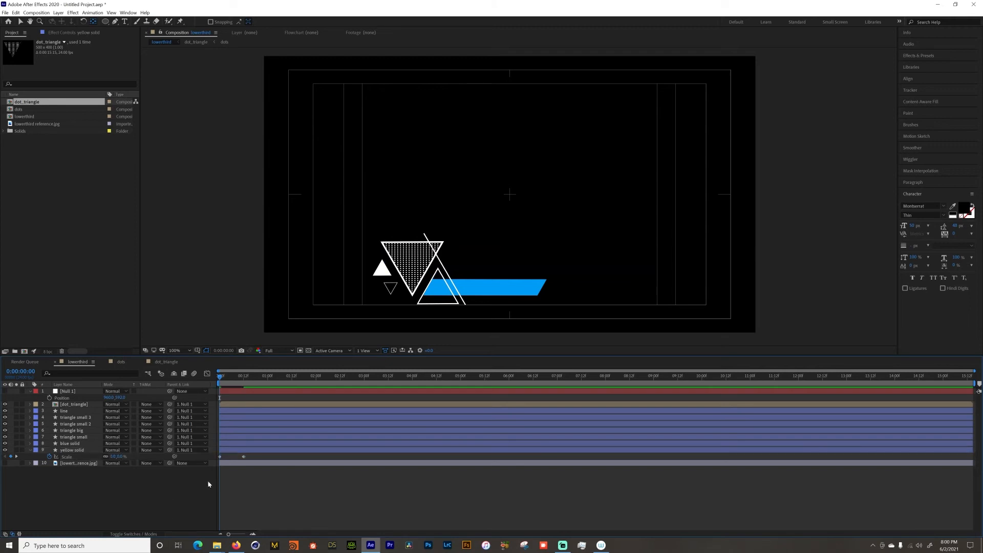
key("space")
key("space")
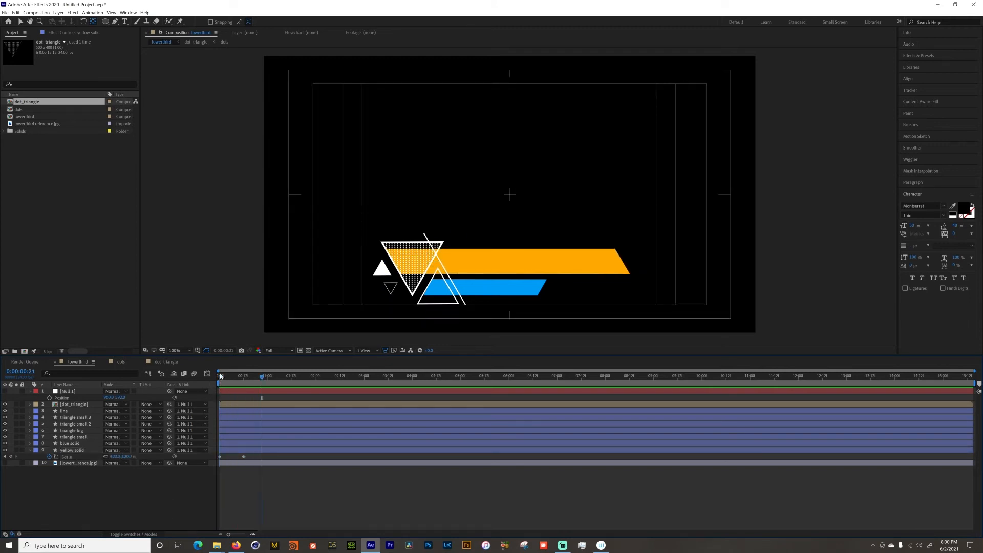
key("space")
key("space")
Step: Add a Scale keyframe to the yellow solid at 0:00:00:21 and set its 0:00:00:12 keyframe to 105%
left_click_drag(220, 384, 263, 389)
left_click(10, 457)
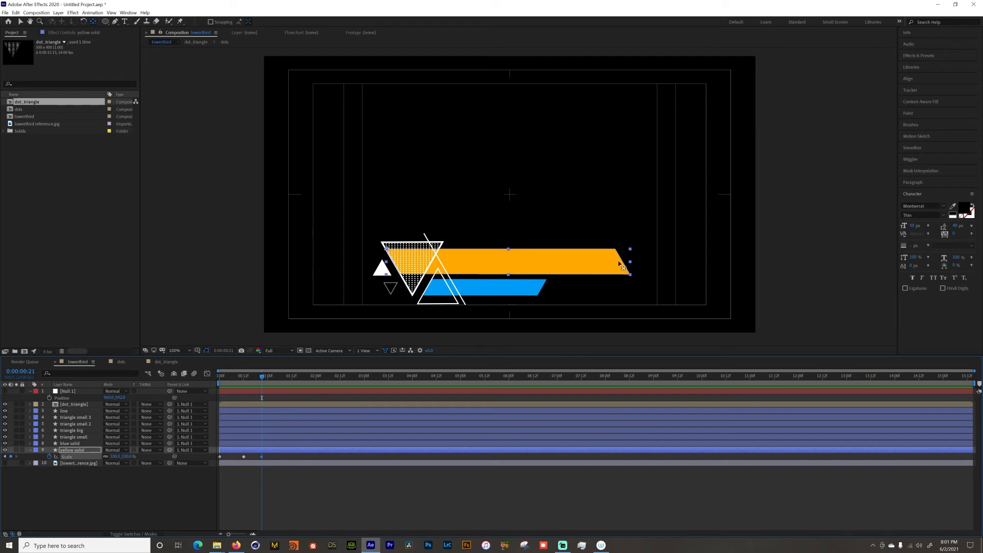
left_click(244, 378)
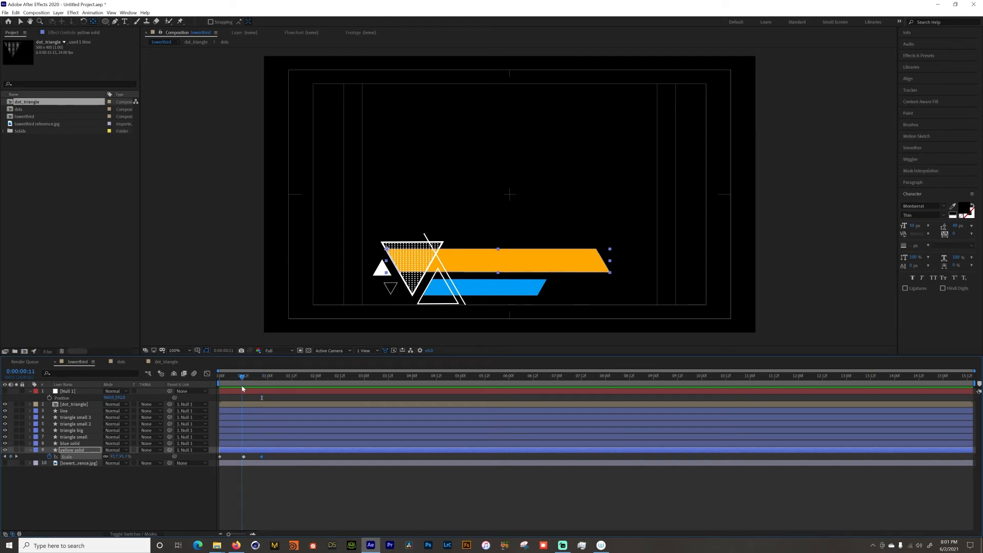
left_click(128, 456)
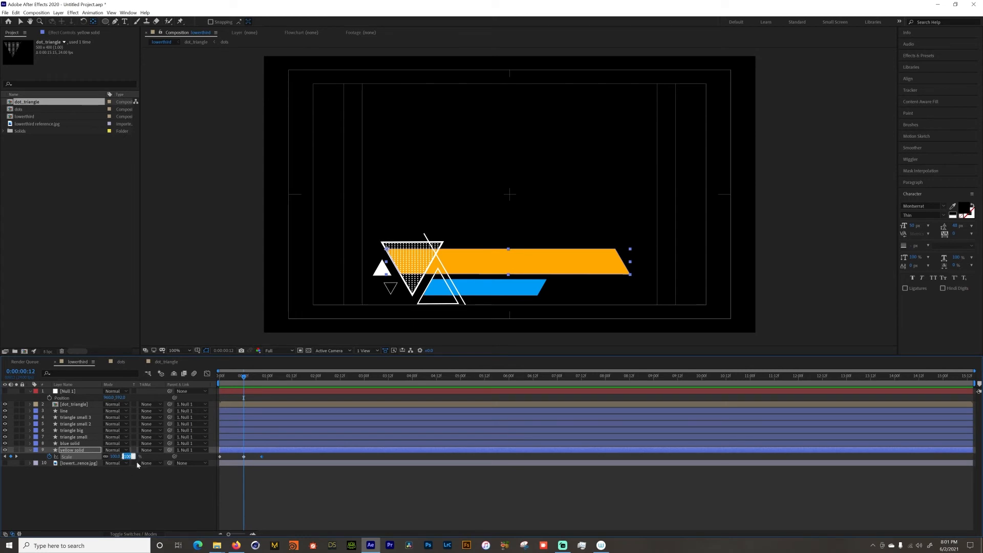
type("105")
left_click(144, 497)
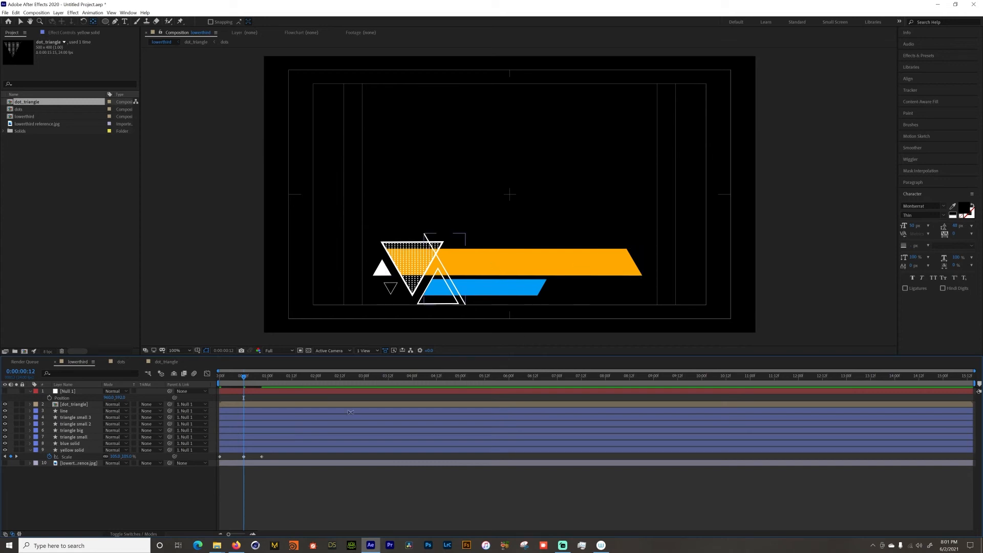
Step: Shift the yellow solid's last two Scale keyframes earlier to frames 7 and 16 and preview the motion
mouse_move(238, 456)
left_mouse_down()
mouse_move(275, 466)
mouse_move(250, 460)
left_mouse_up()
left_click(261, 456)
left_click(221, 376)
key("space")
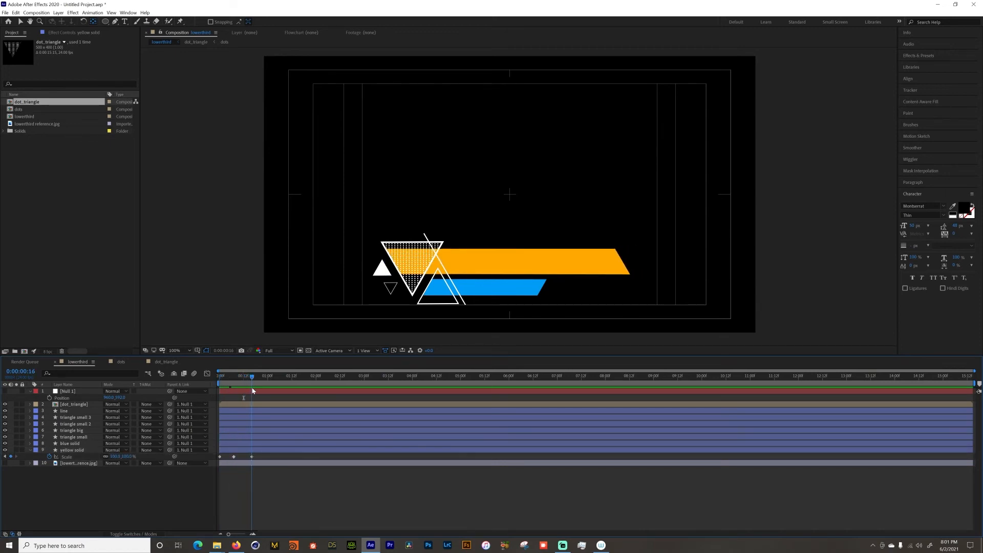
Step: Apply Easy Ease to the yellow solid's Scale keyframes, adjust the final keyframe's easing in the speed graph, and preview it
left_click(259, 458)
left_click(261, 457)
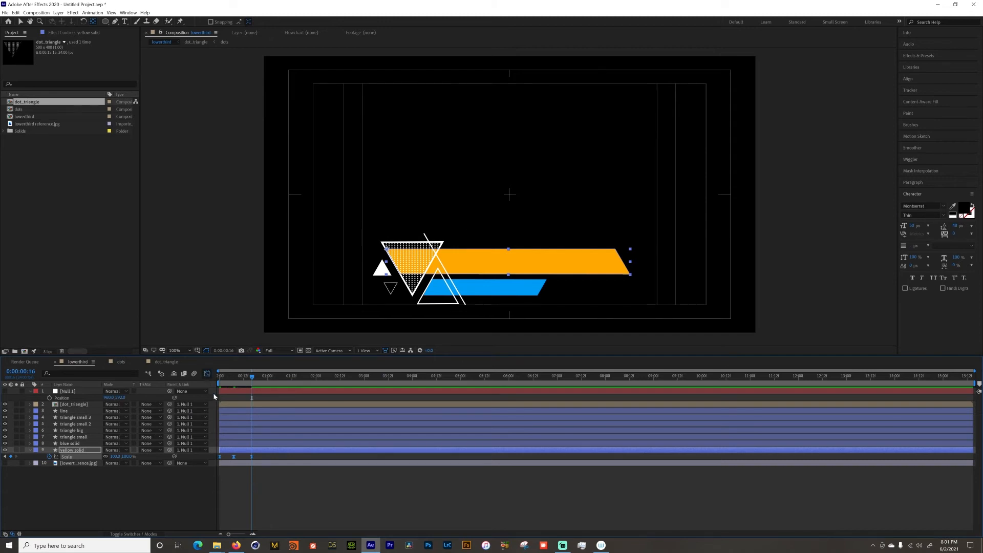
left_click(207, 374)
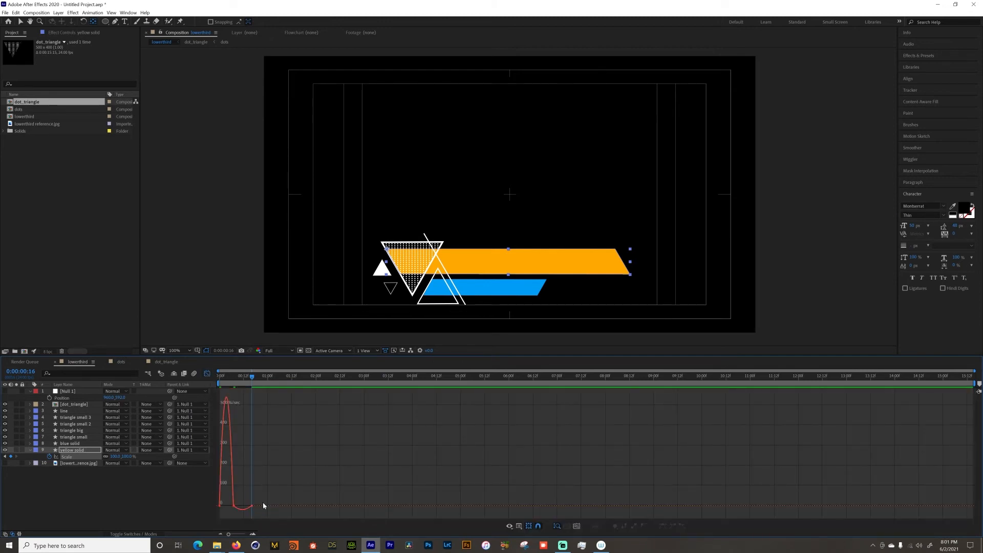
scroll(263, 502, "up", 5, "alt")
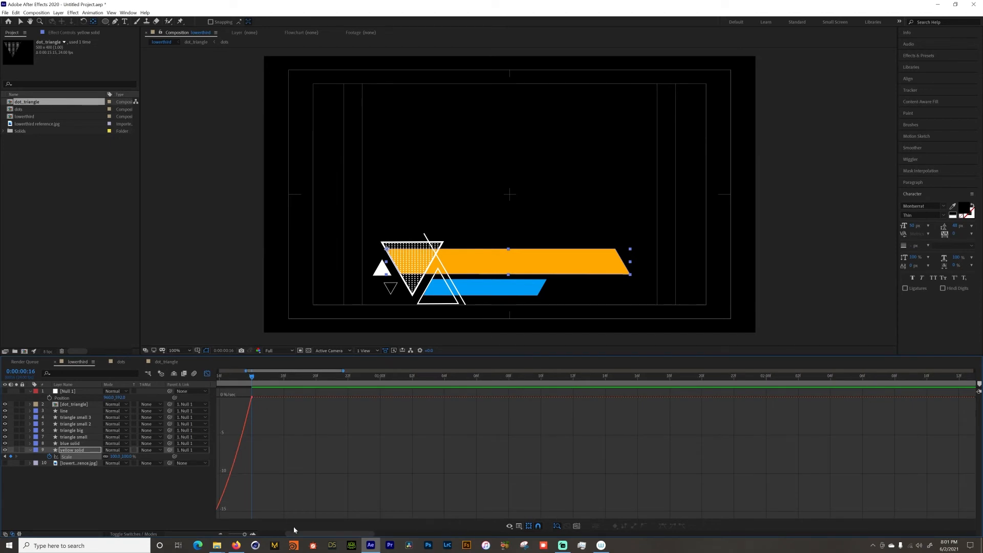
left_click_drag(288, 535, 222, 535)
left_click_drag(498, 491, 423, 503)
key("space")
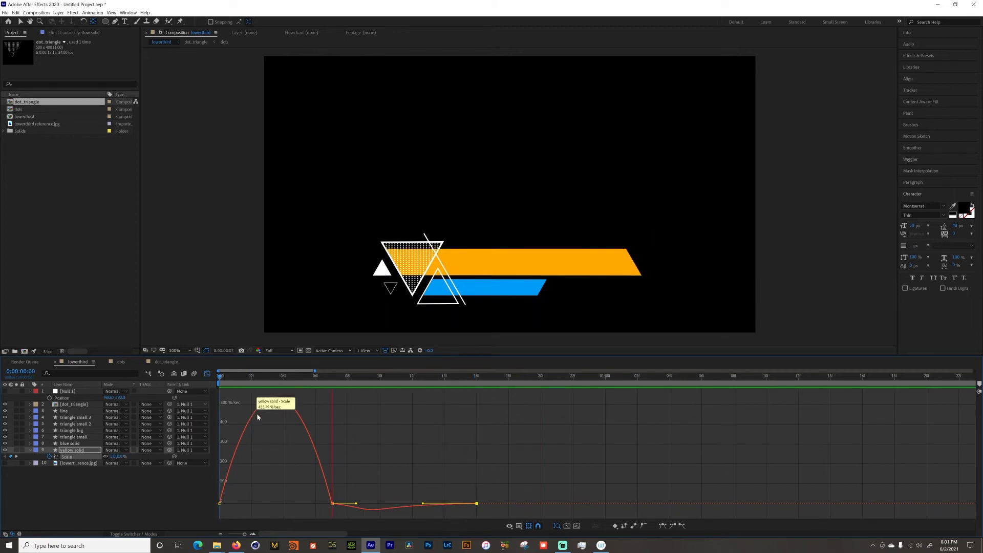
left_click(208, 374)
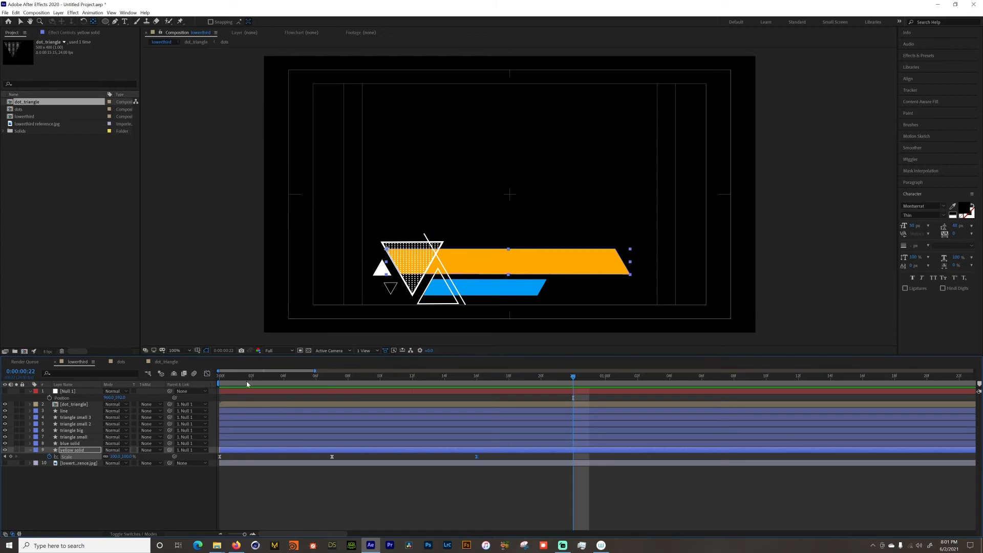
key("space")
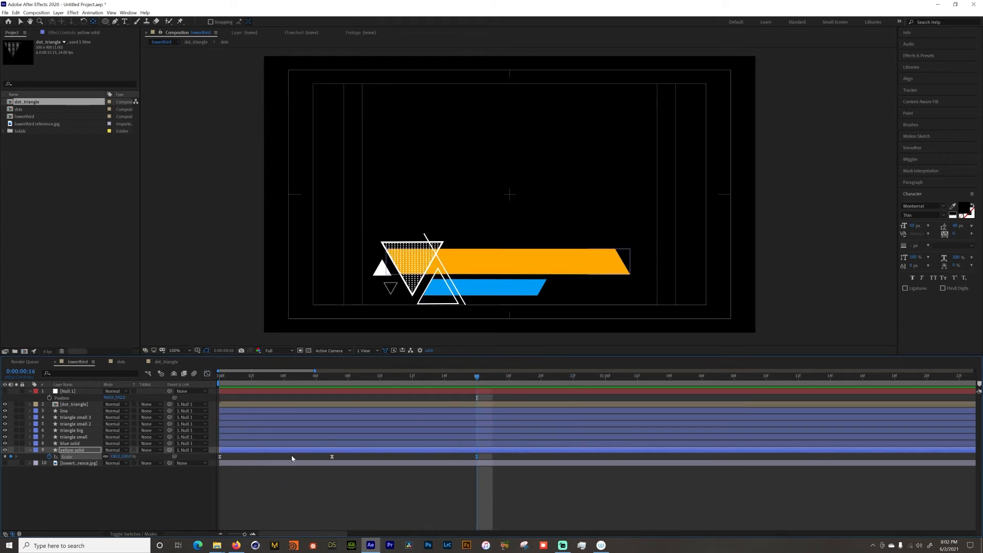
Step: Shift the yellow solid's last two Scale keyframes to frames 5 and 14 and preview the faster motion
left_click_drag(334, 457, 301, 457)
key("Home")
left_click(266, 474)
key("space")
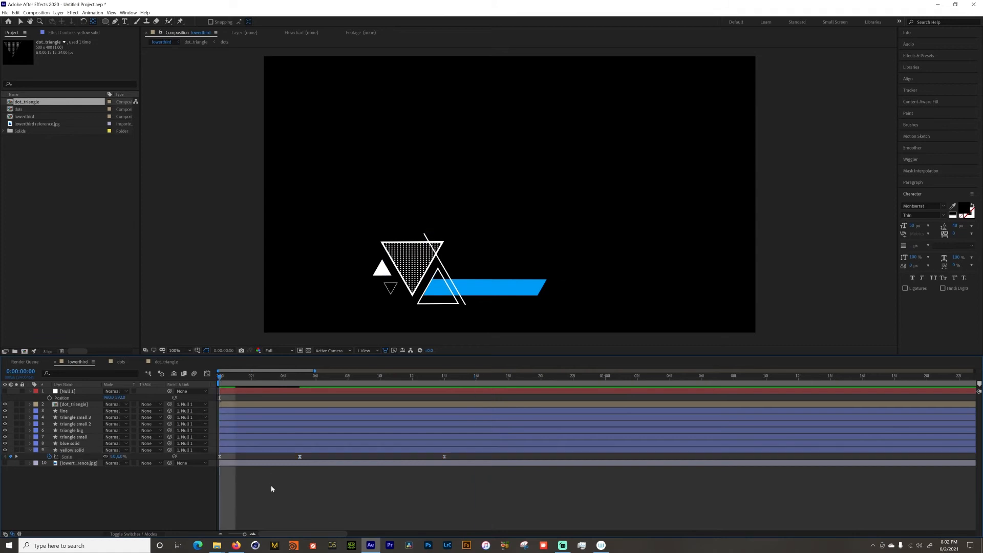
key("space")
key("Home")
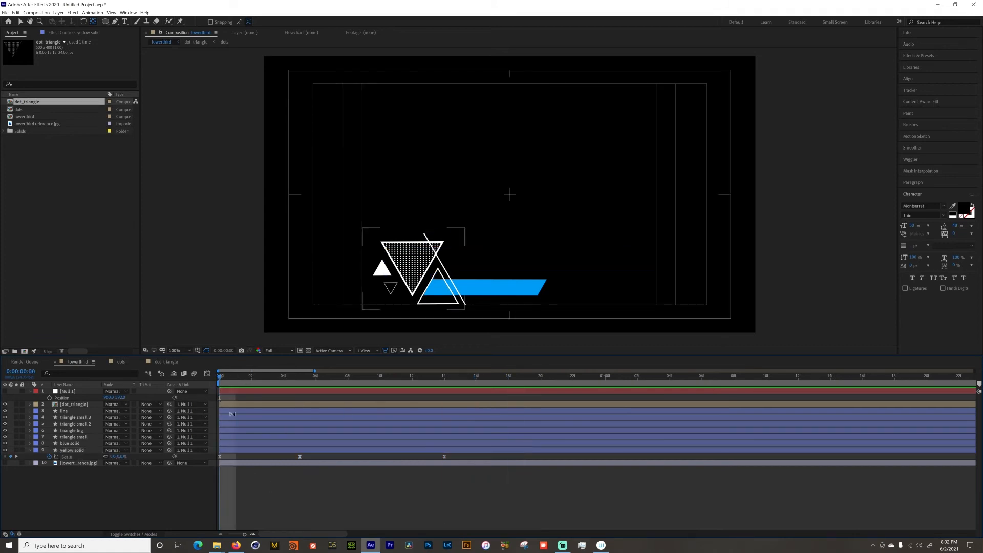
key("space")
key("space")
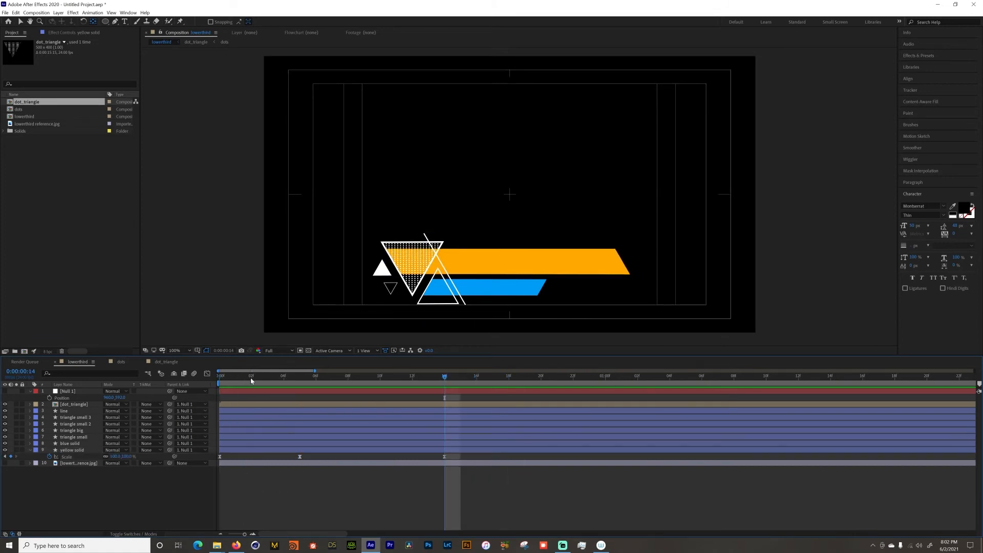
Step: Keyframe the blue solid's Scale at 0:00:00:05 and set it to 0% at 0:00:00:00
left_click(70, 443)
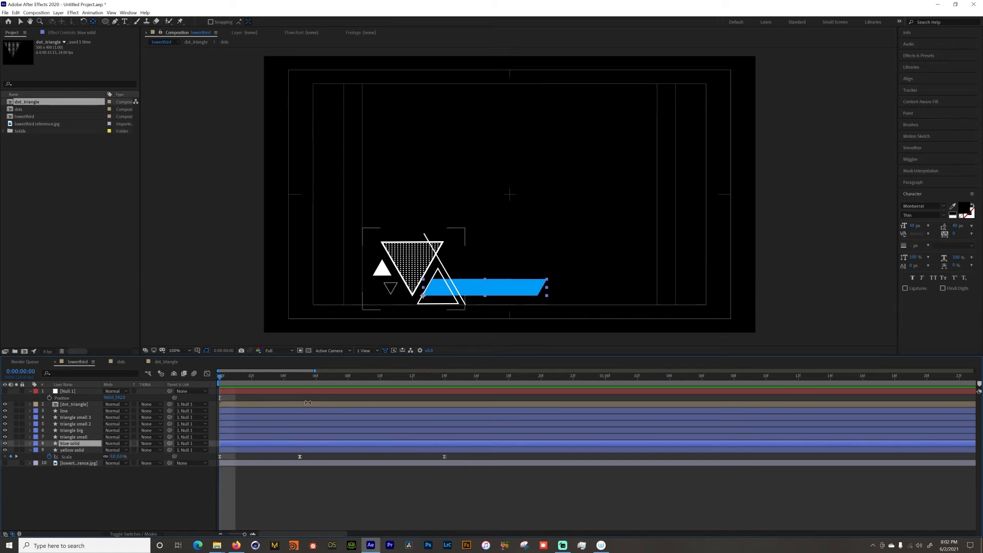
key("s")
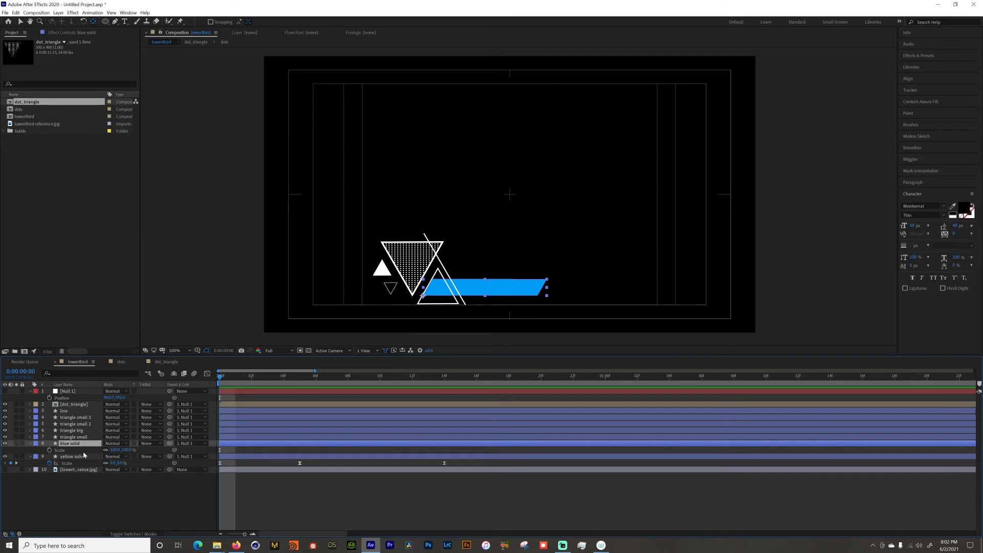
key("k")
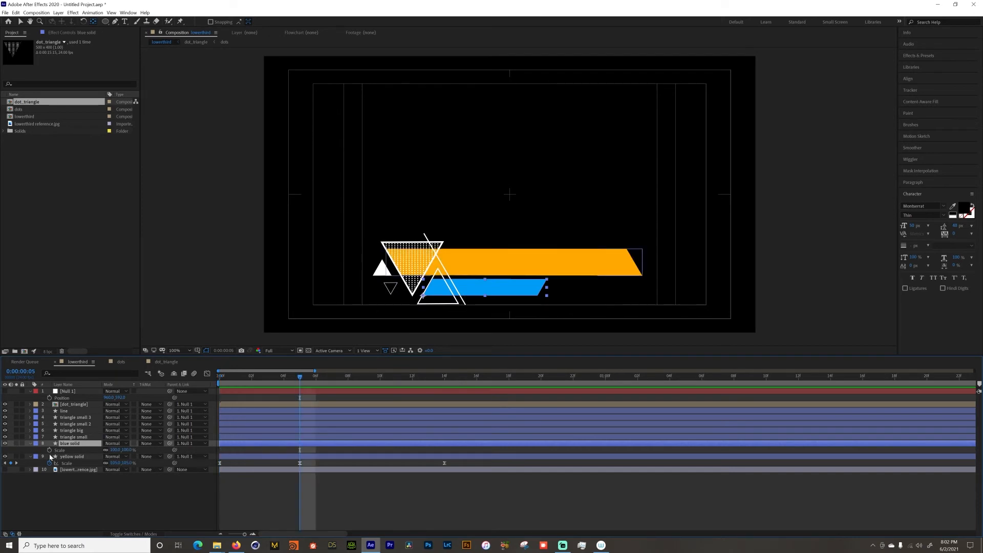
key("alt+shift+s")
key("Home")
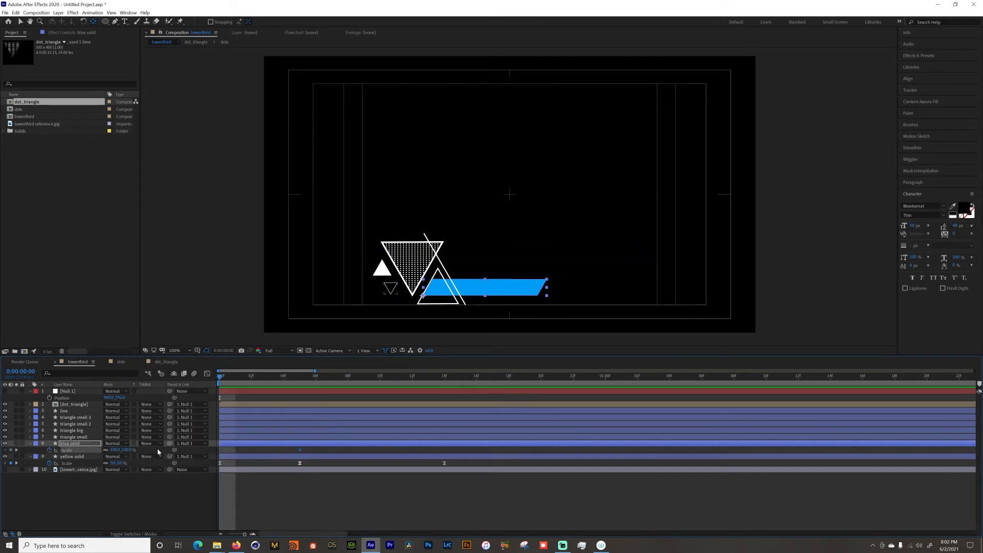
left_click(128, 450)
type("0")
key("Return")
Step: Add a Scale keyframe to the blue solid at 0:00:00:11 and set its 0:00:00:05 keyframe to 105%
left_click(393, 380)
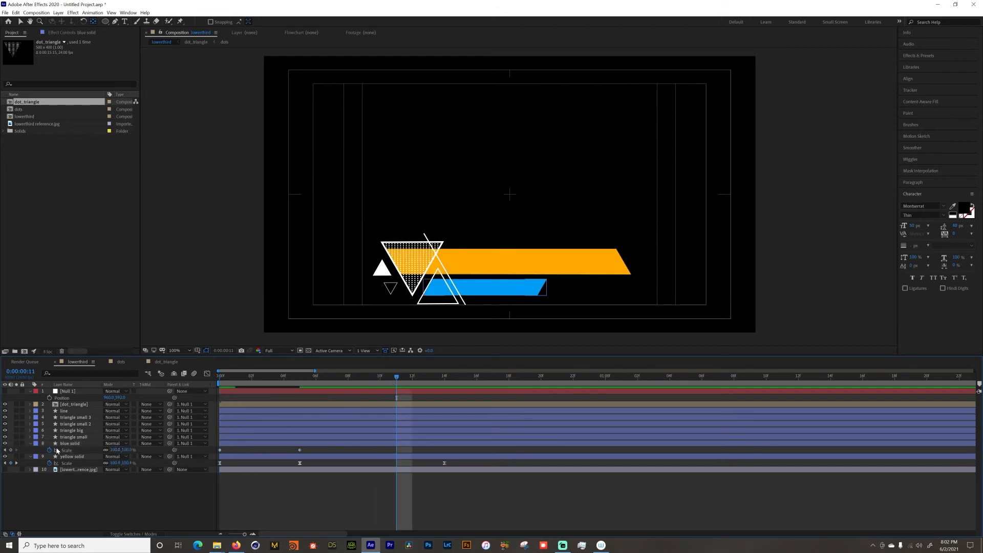
left_click(11, 449)
left_click(5, 449)
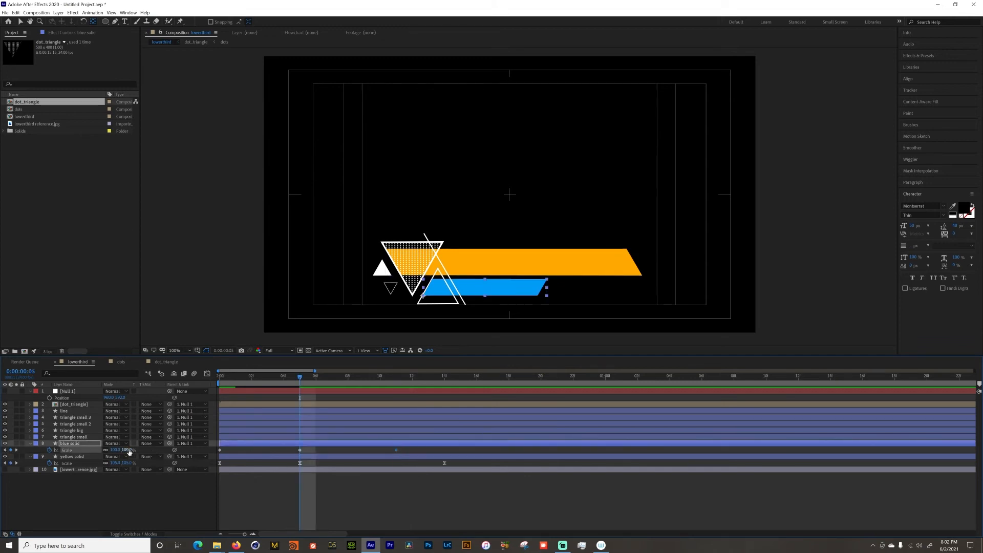
left_click(128, 450)
type("105")
left_click(174, 497)
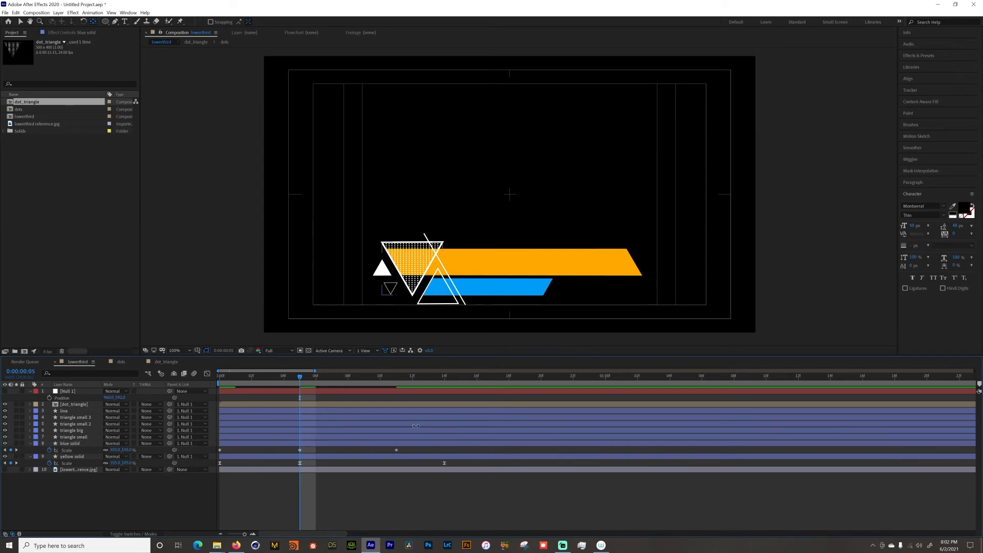
Step: Ease the blue solid's Scale keyframes, smooth the final one in the speed graph and shift it to frame 14
left_click(397, 450)
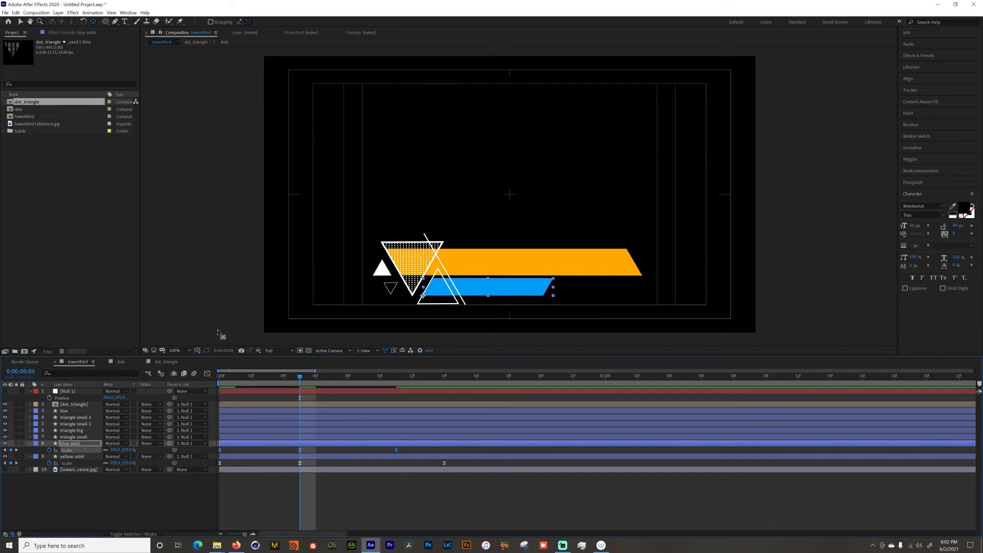
left_click(207, 373)
left_click_drag(428, 494, 353, 507)
left_click(207, 374)
left_click_drag(396, 450, 444, 451)
key("space")
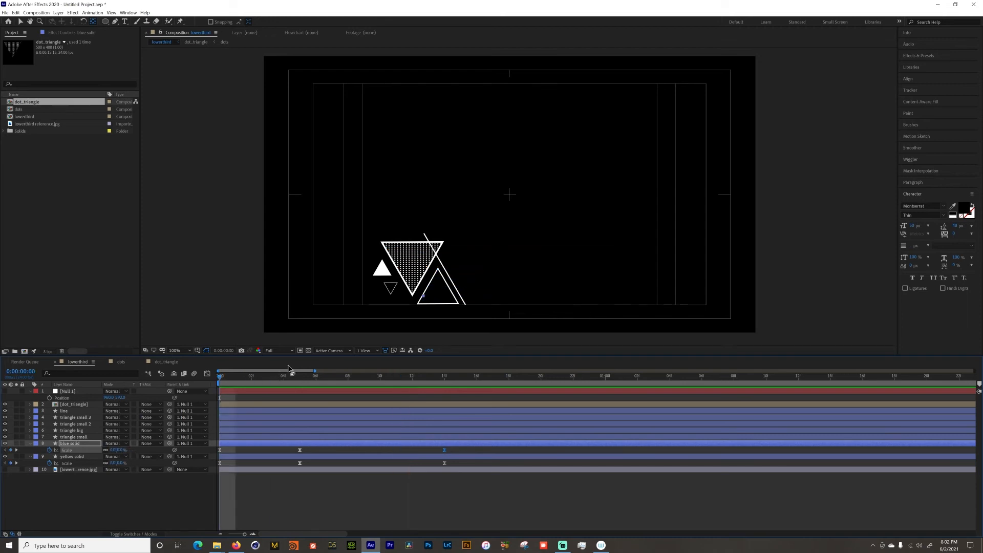
Step: Offset the blue solid layer to start at frame 2 and preview the staggered bars
left_click(283, 498)
left_click_drag(233, 382, 251, 398)
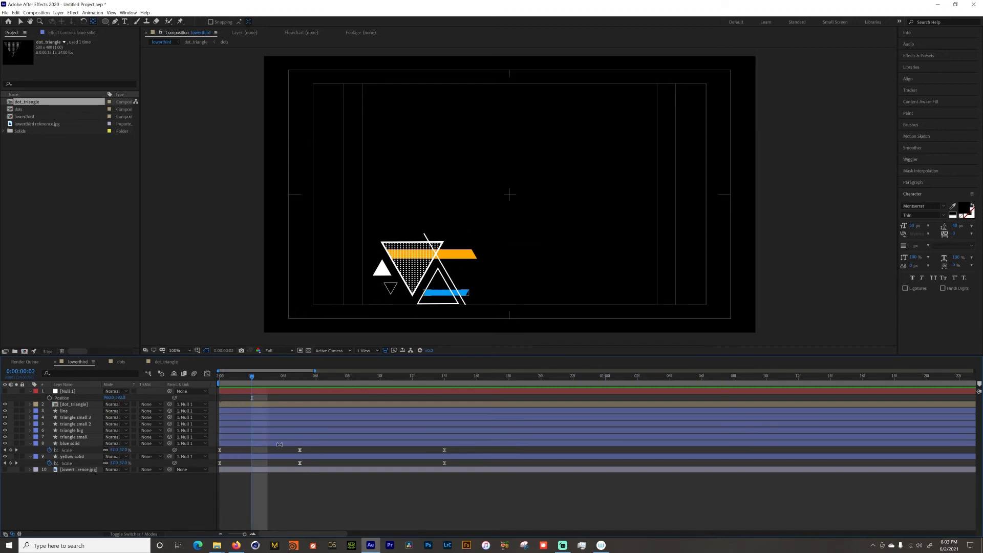
left_click_drag(279, 444, 291, 447)
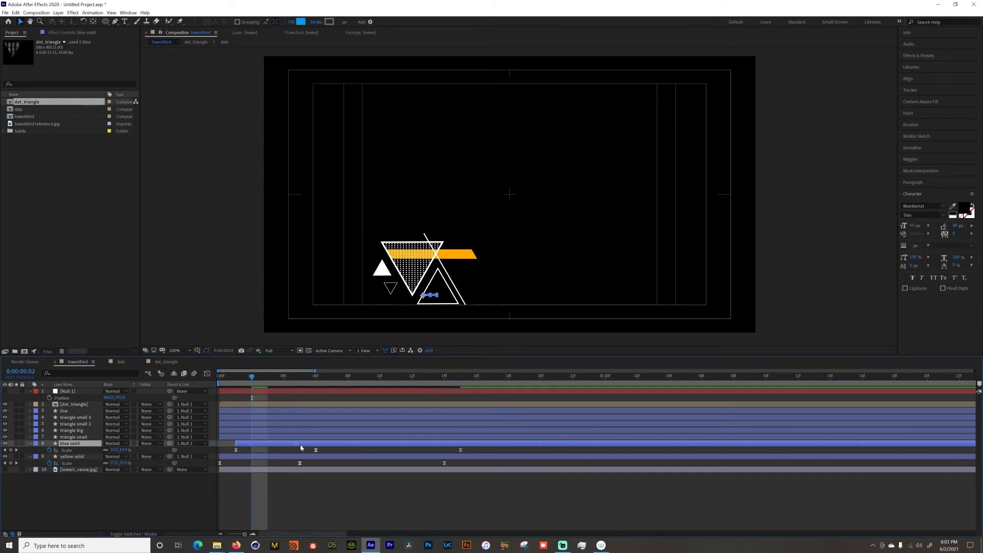
left_click_drag(300, 448, 307, 448)
left_click(220, 377)
key("space")
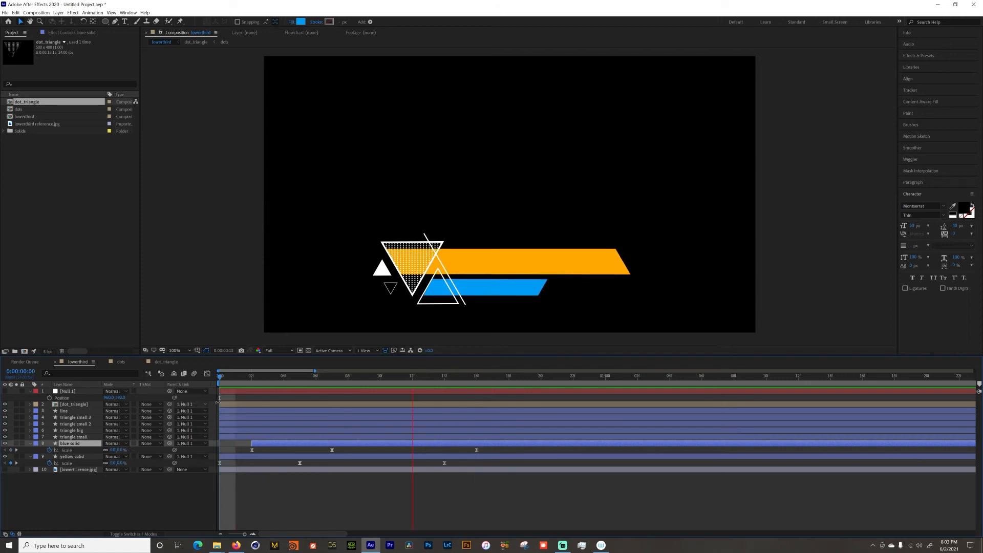
key("space")
Step: Collapse the Scale properties of the blue solid and yellow solid layers
left_click(123, 486)
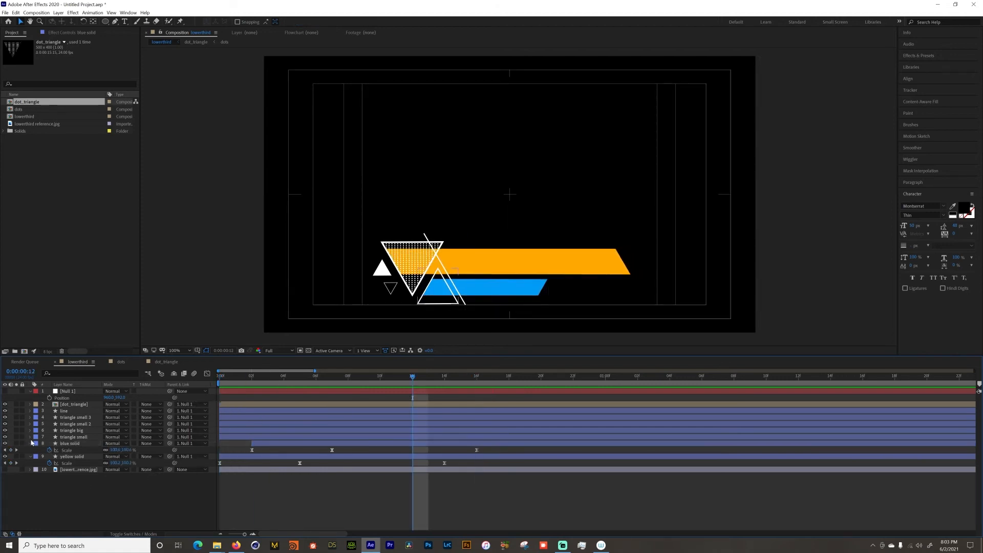
left_click(30, 444)
left_click(30, 450)
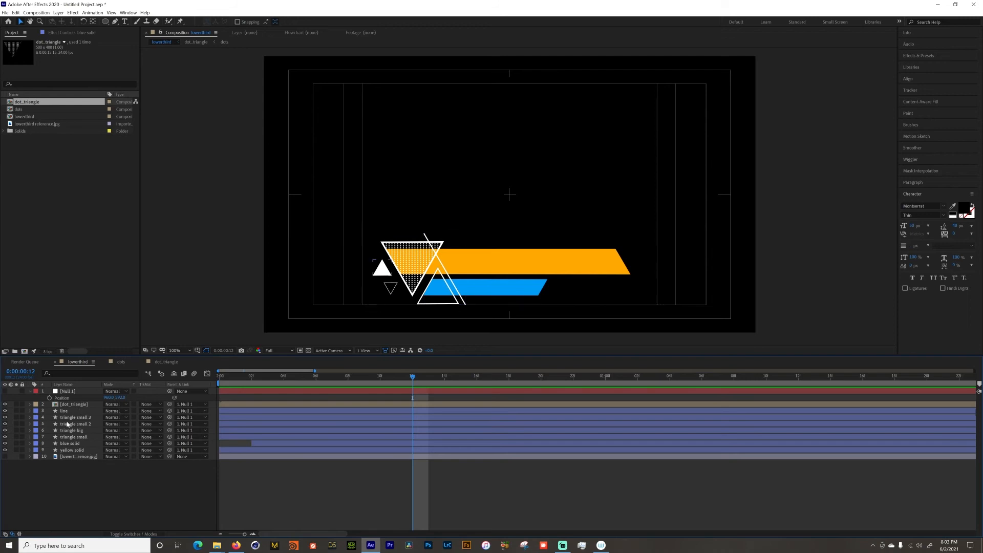
left_click(450, 280)
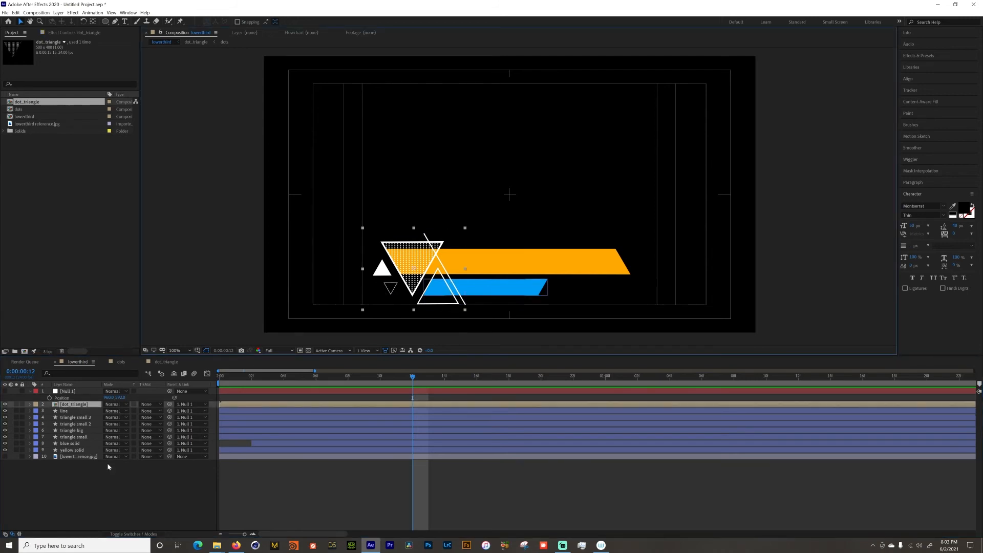
Step: Keyframe the line's Position at frame 4, and at frame 2 move it diagonally down out of the composition
left_click(65, 411)
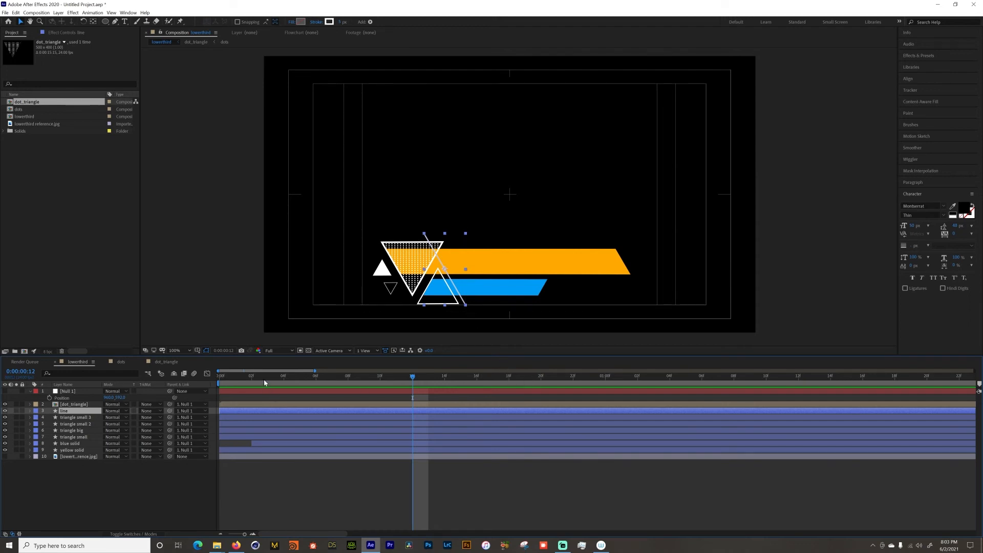
left_click(283, 383)
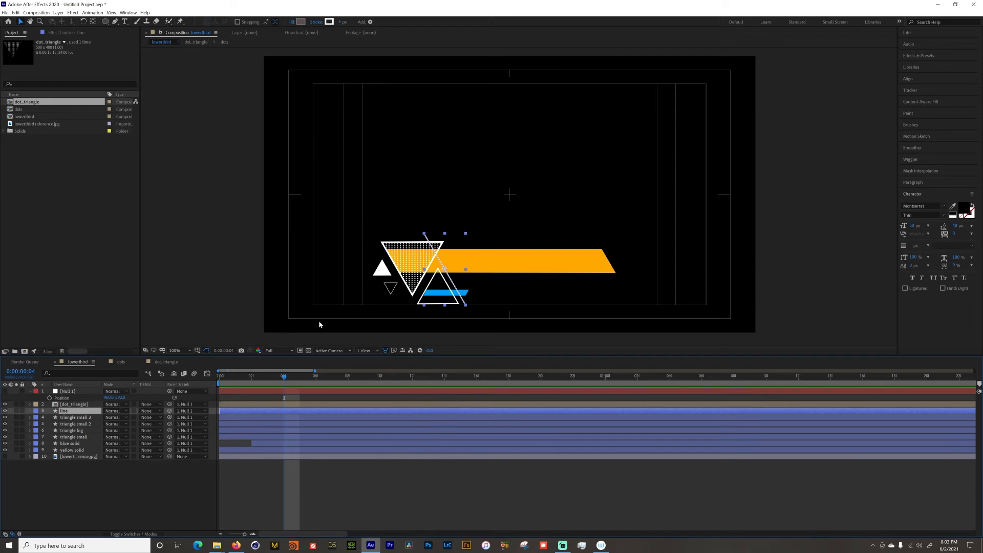
key("p")
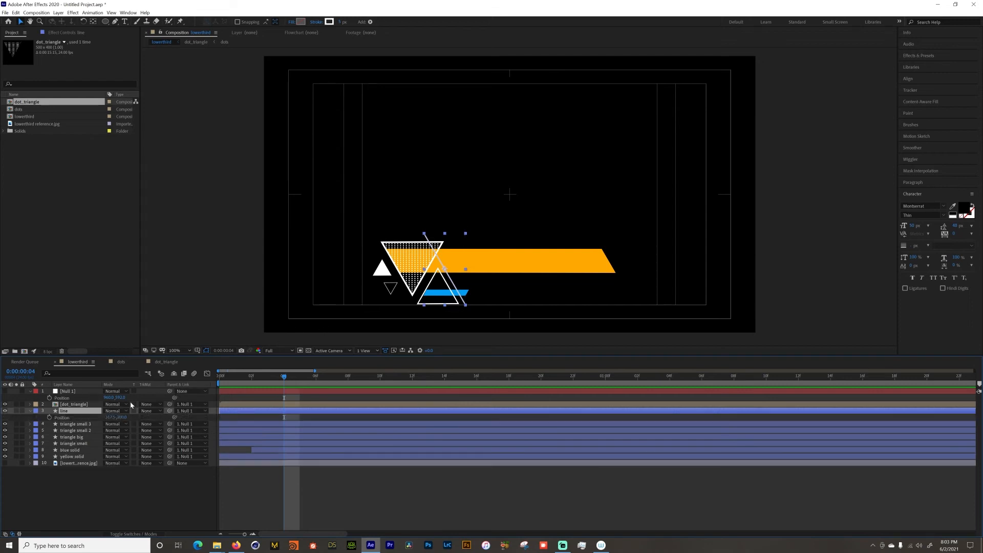
left_click(49, 418)
left_click(252, 383)
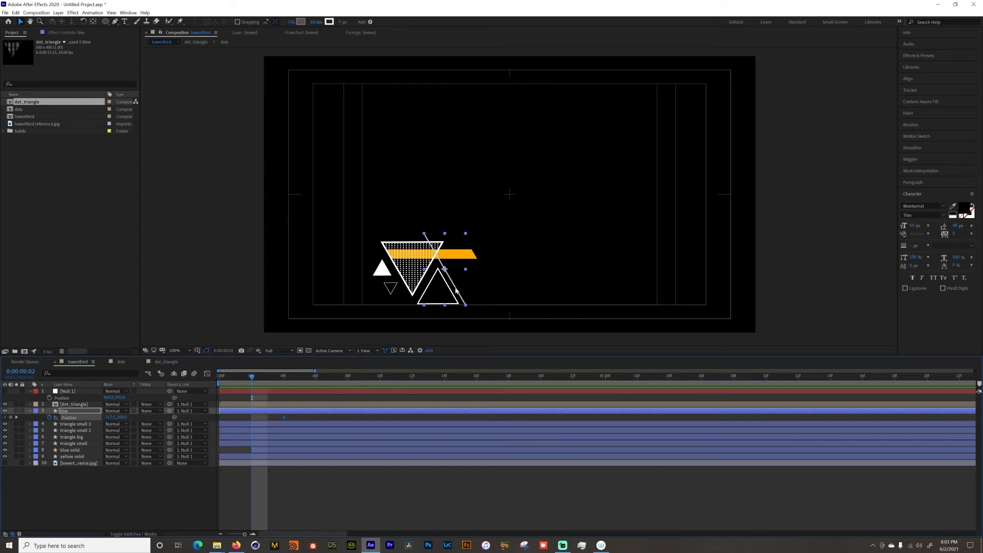
left_click_drag(455, 288, 512, 390)
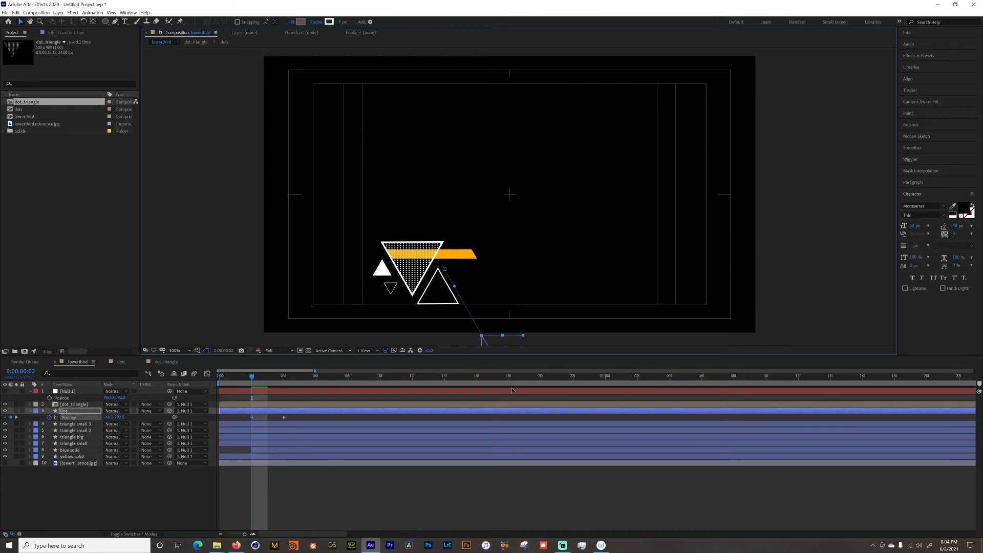
Step: Shift the line's first Position keyframe to frame 0 and preview the slide-in
key("space")
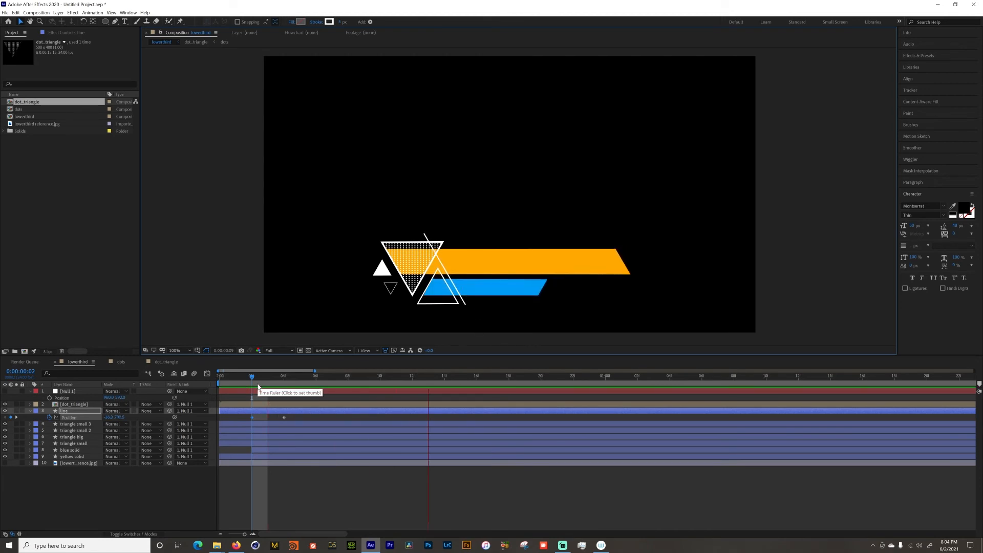
key("space")
left_click_drag(254, 382, 195, 385)
key("space")
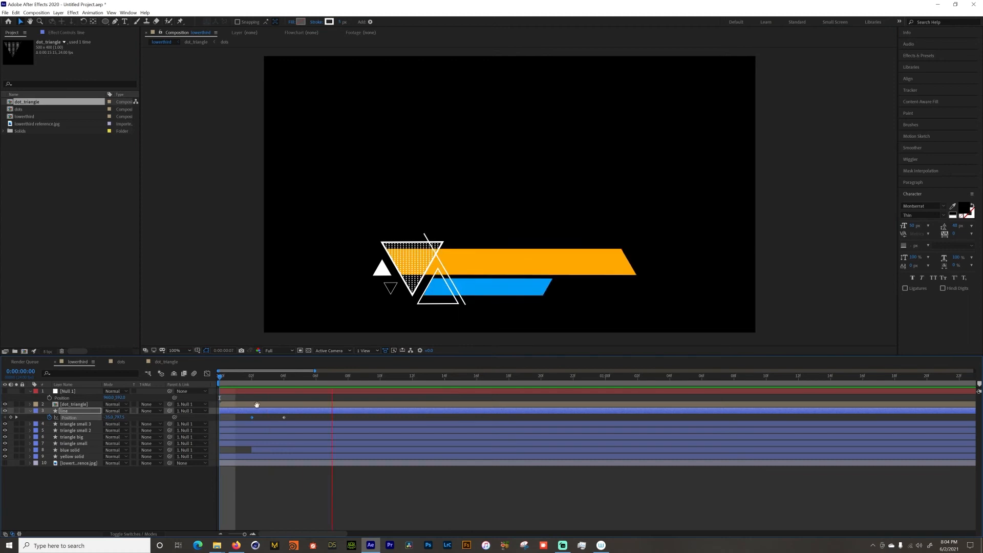
key("space")
left_click(232, 388)
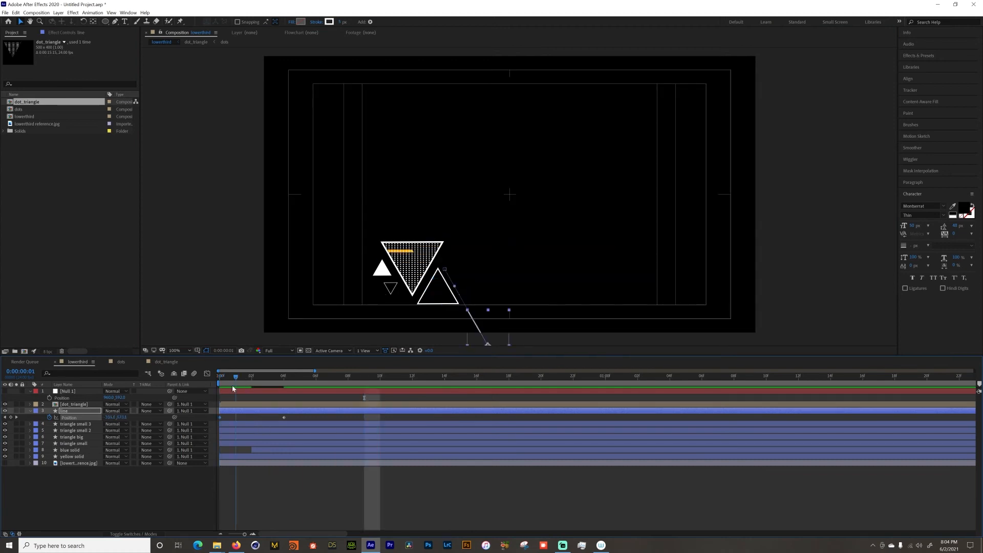
key("space")
key("space")
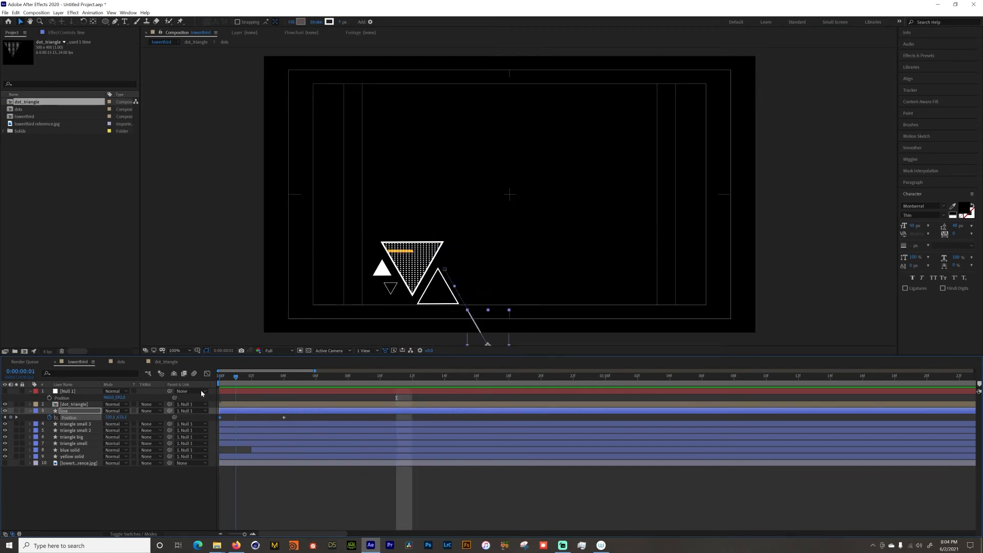
key("space")
key("space")
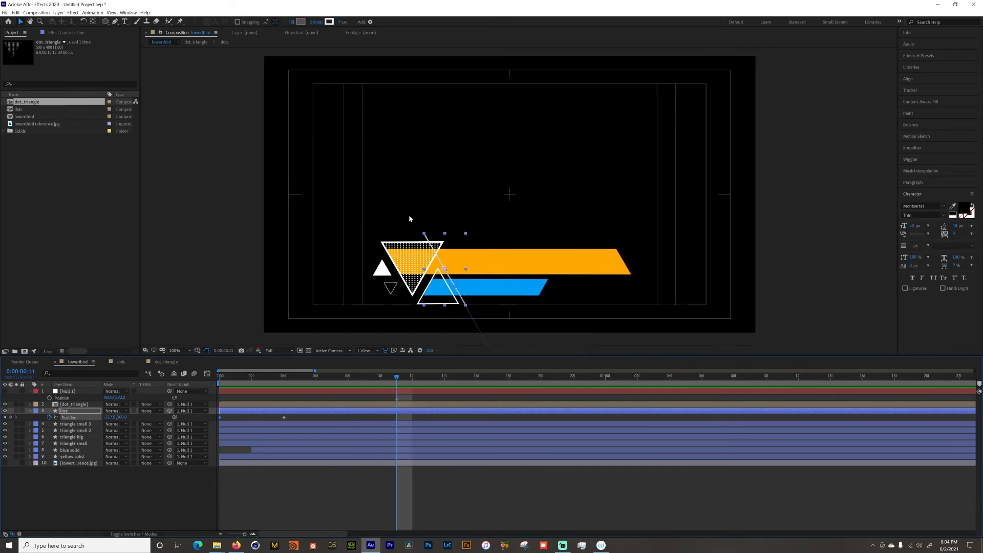
Step: Add a Position keyframe to the line at frame 7, nudge it slightly up-left at frame 4 and preview the overshoot
left_click_drag(255, 381, 328, 399)
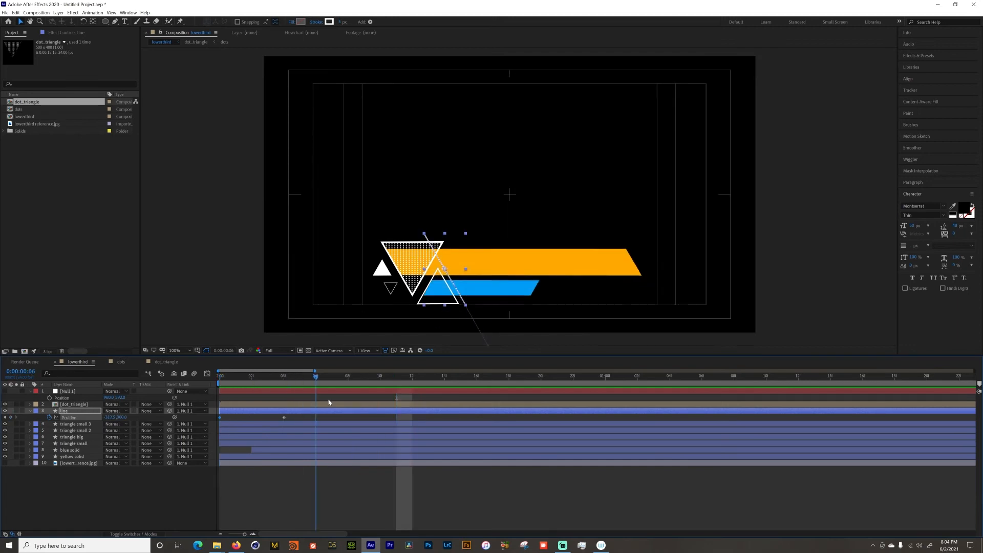
key("Page_Down")
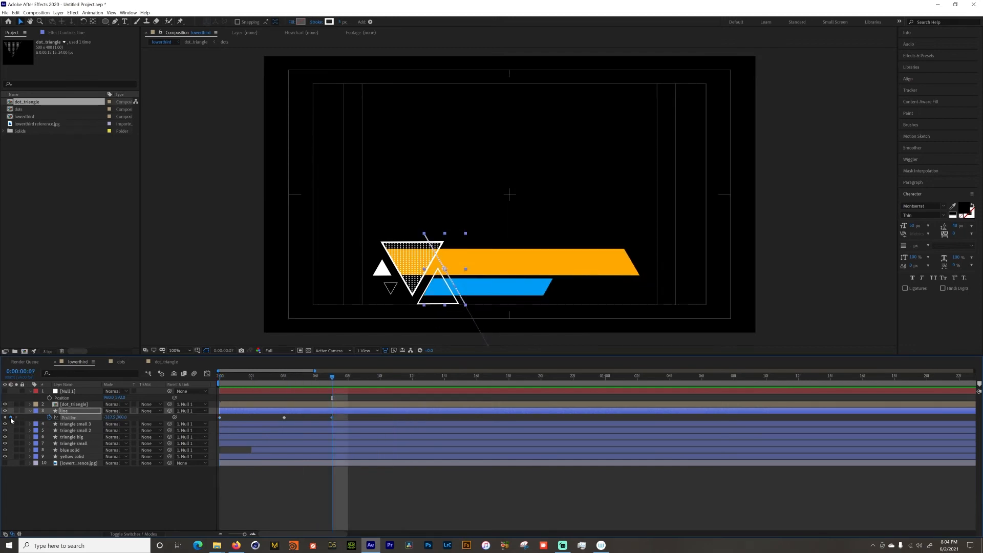
left_click(11, 418)
left_click(6, 417)
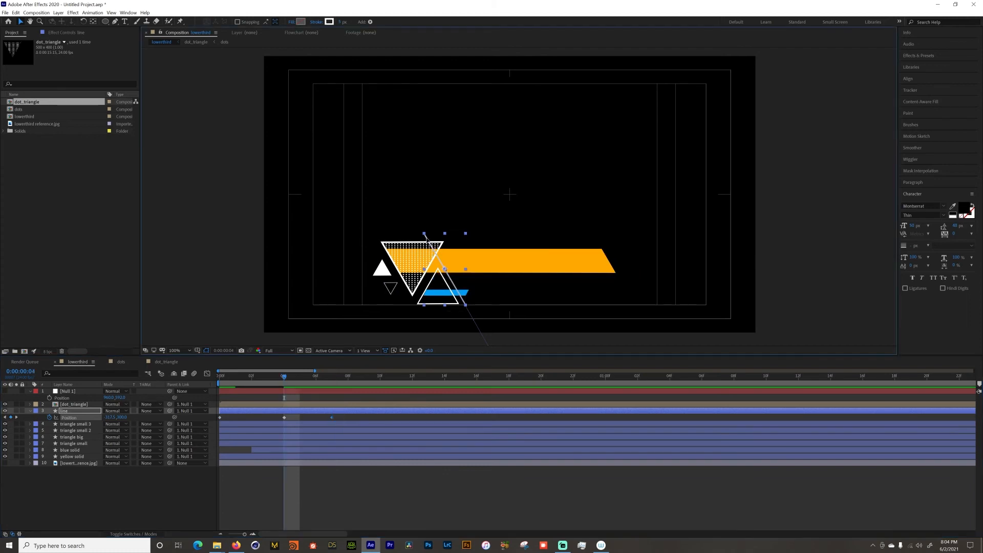
left_click_drag(427, 239, 424, 234)
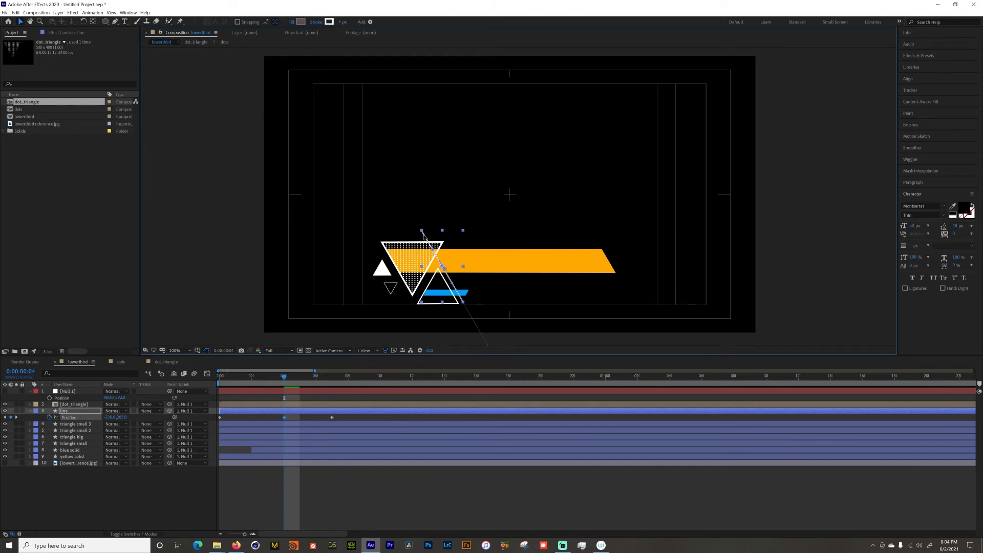
key("space")
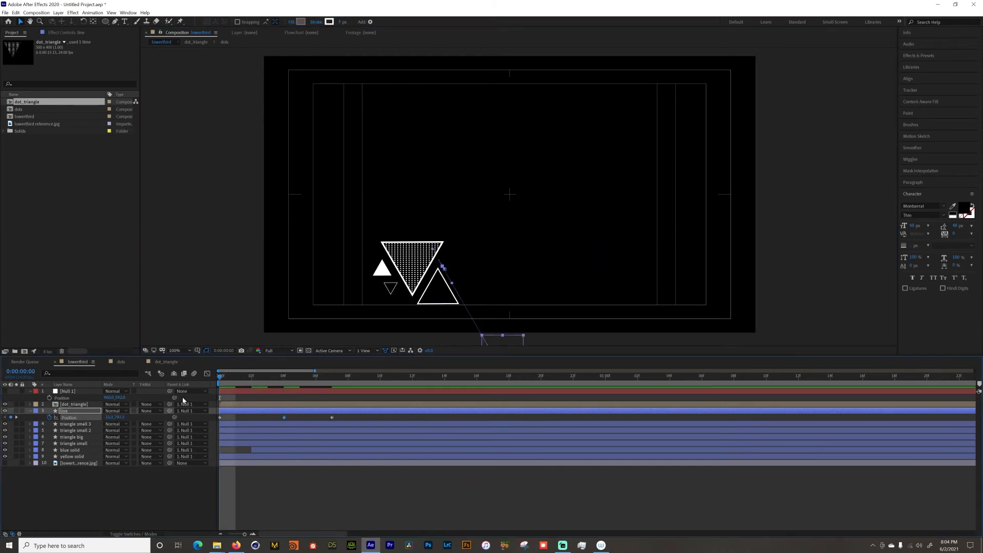
key("space")
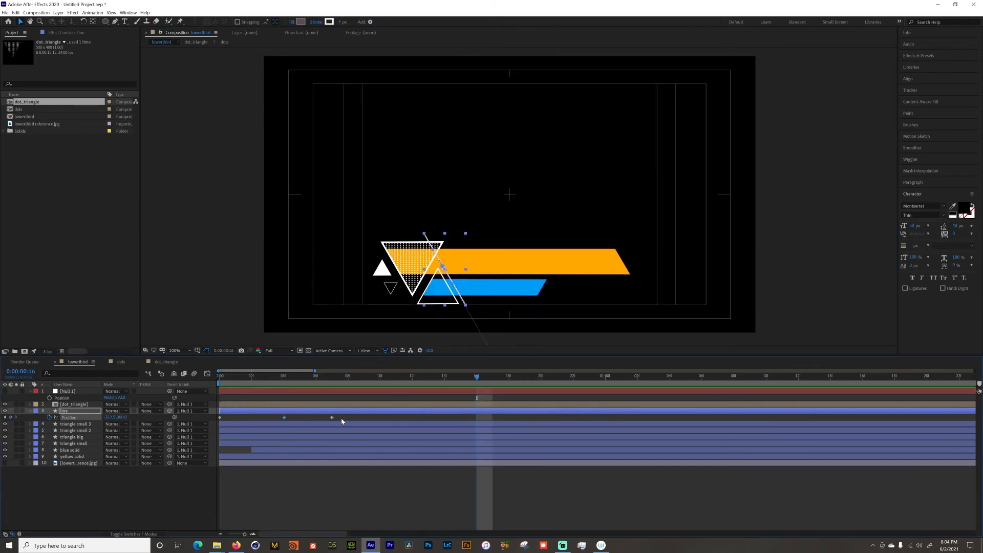
Step: Apply Easy Ease to the line's Position keyframes and lengthen the final keyframe's easing in the speed graph
left_click_drag(342, 421, 168, 425)
left_click(207, 373)
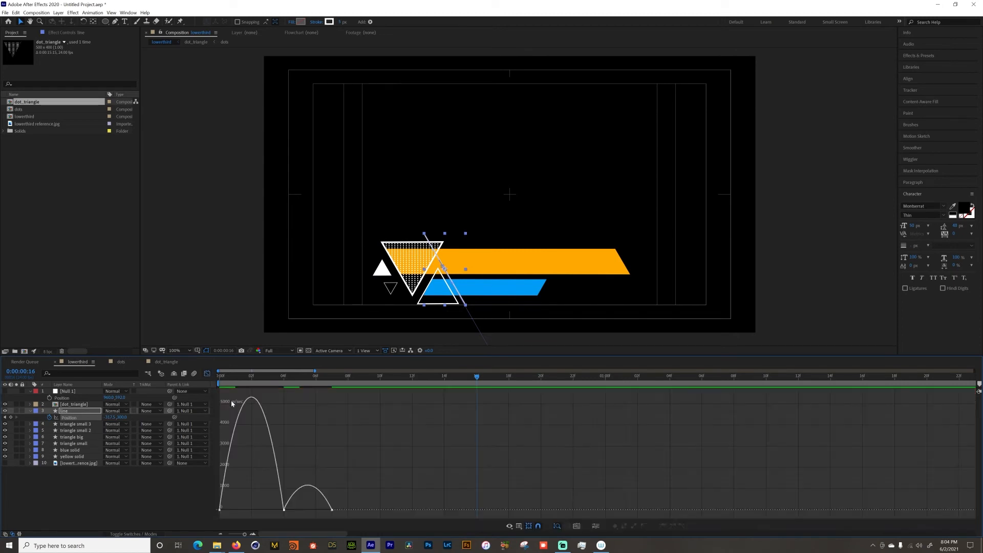
left_click_drag(351, 510, 307, 510)
left_click(207, 373)
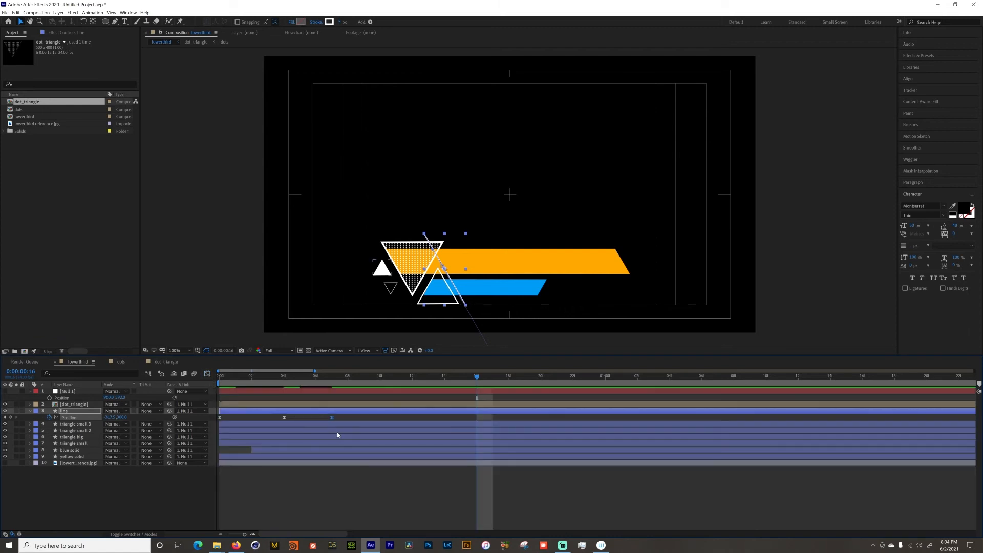
Step: Shift the line's middle Position keyframe to frame 3, preview it, and offset the line layer to start at frame 1
left_click_drag(285, 419, 266, 421)
key("Home")
key("space")
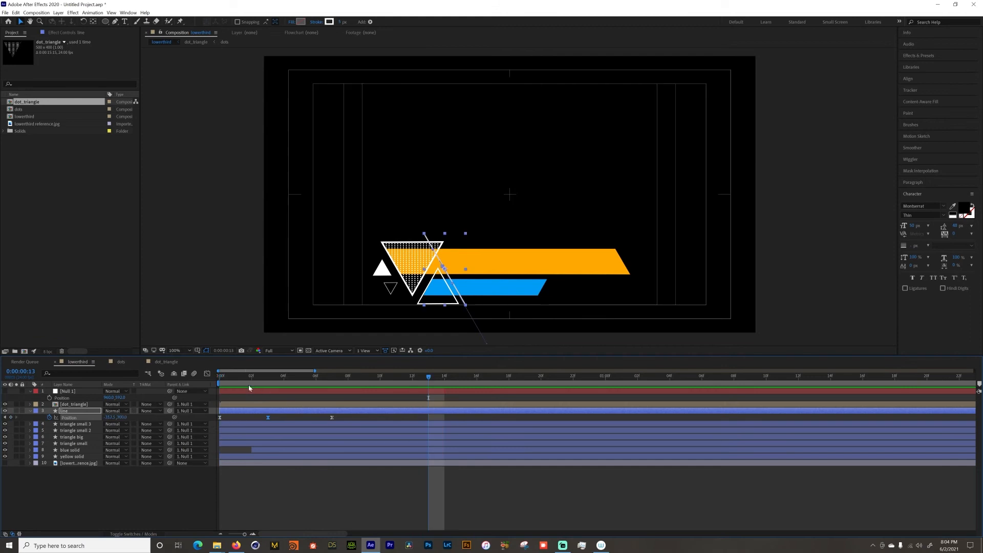
left_click_drag(253, 413, 256, 413)
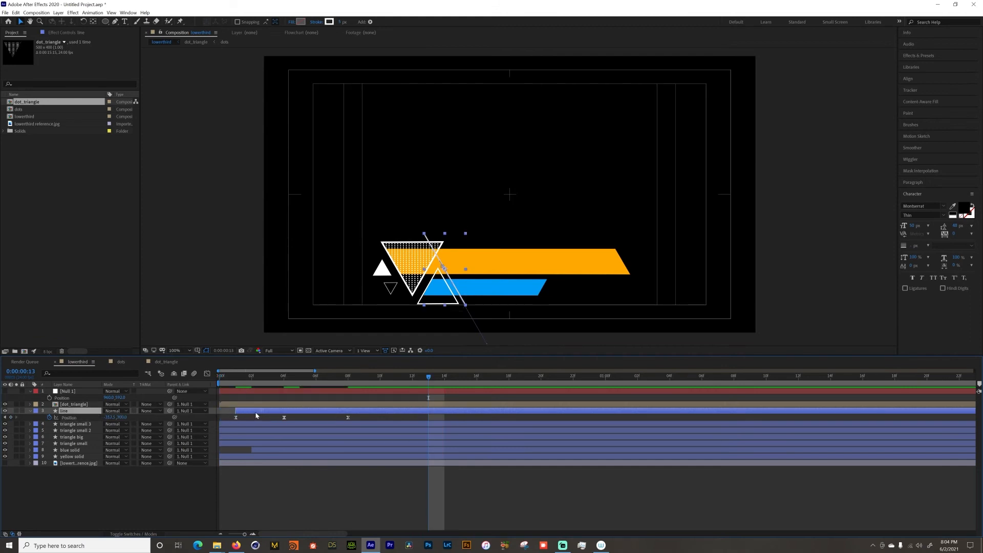
Step: Preview the lower third's opening animation several times from the start to check the line's timing against the bars
left_click_drag(233, 376, 198, 409)
key("space")
key("space")
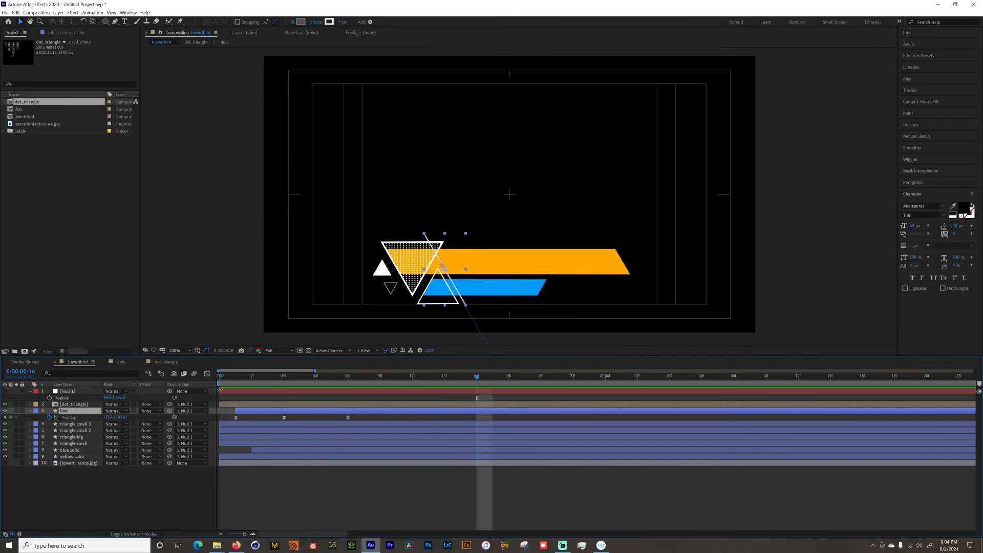
left_click_drag(230, 380, 199, 392)
key("space")
key("space")
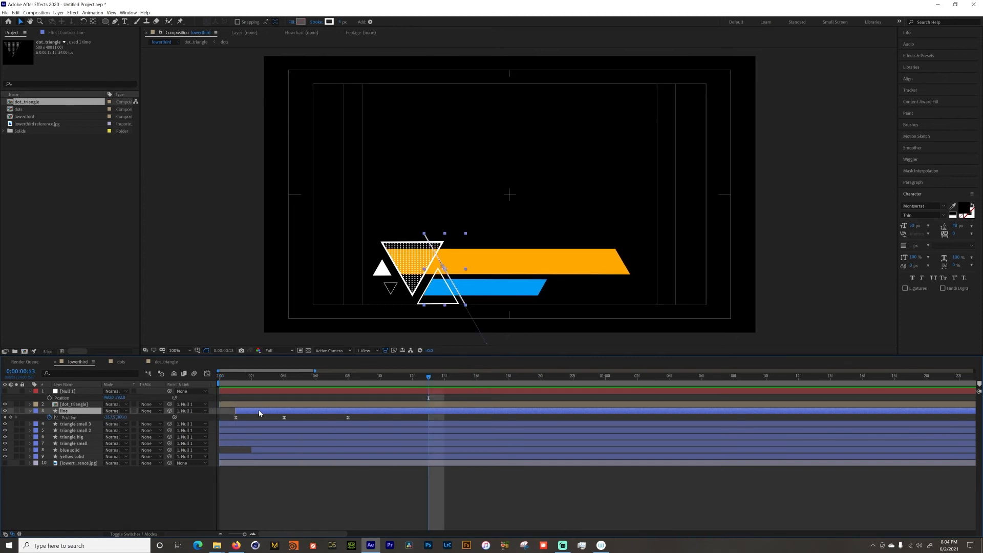
left_click_drag(231, 379, 207, 404)
key("space")
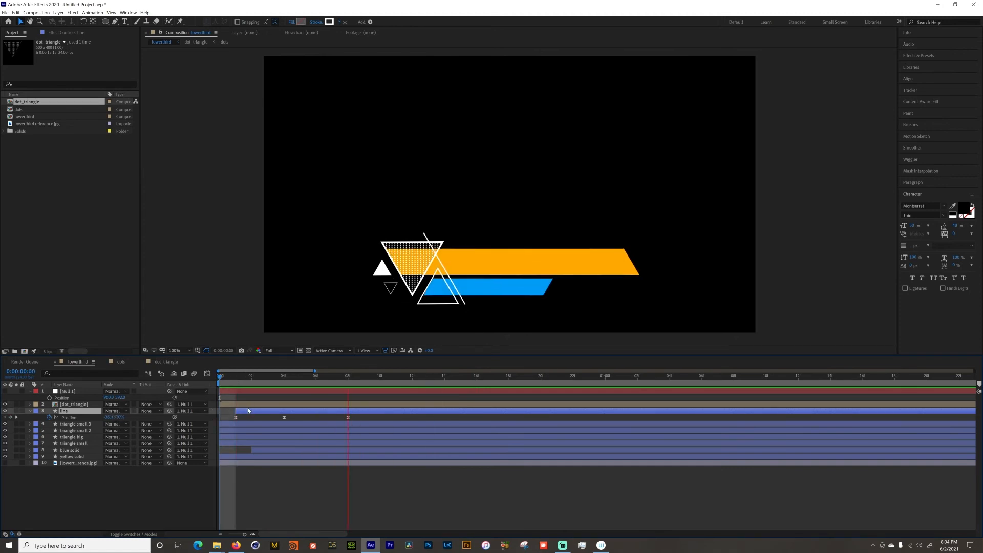
key("space")
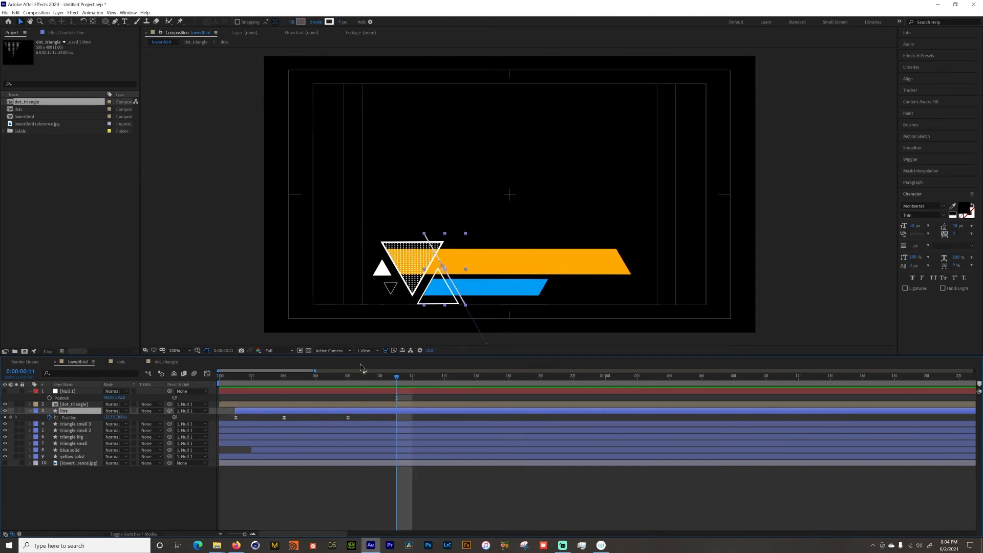
left_click(269, 500)
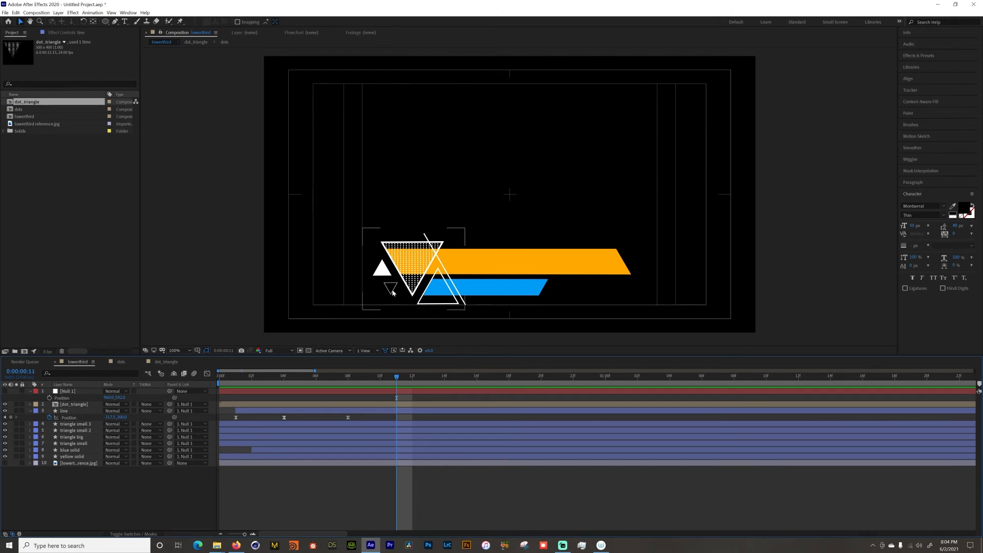
Step: Add Trim Paths to the triangle small 3 layer and expose its Start, End and Offset properties
left_click(75, 424)
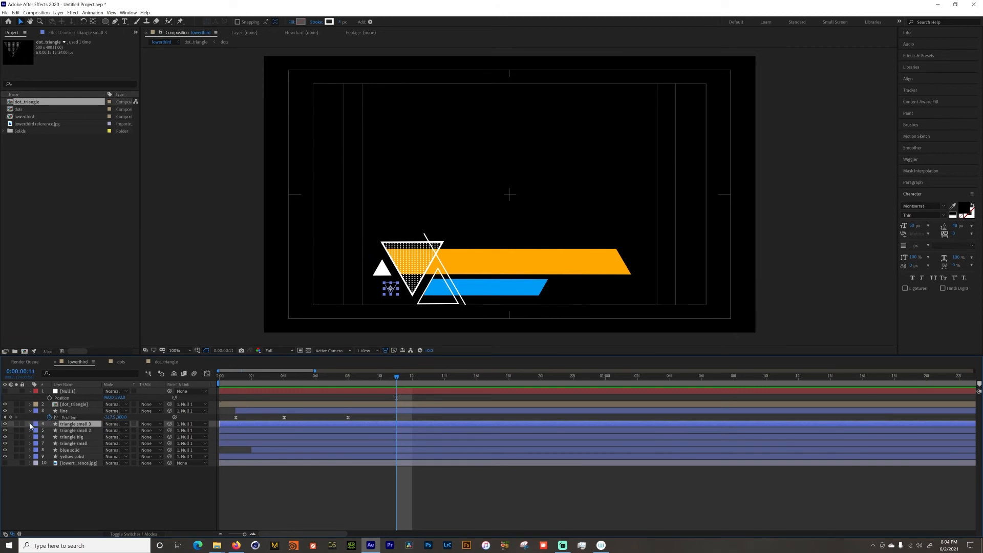
left_click(30, 425)
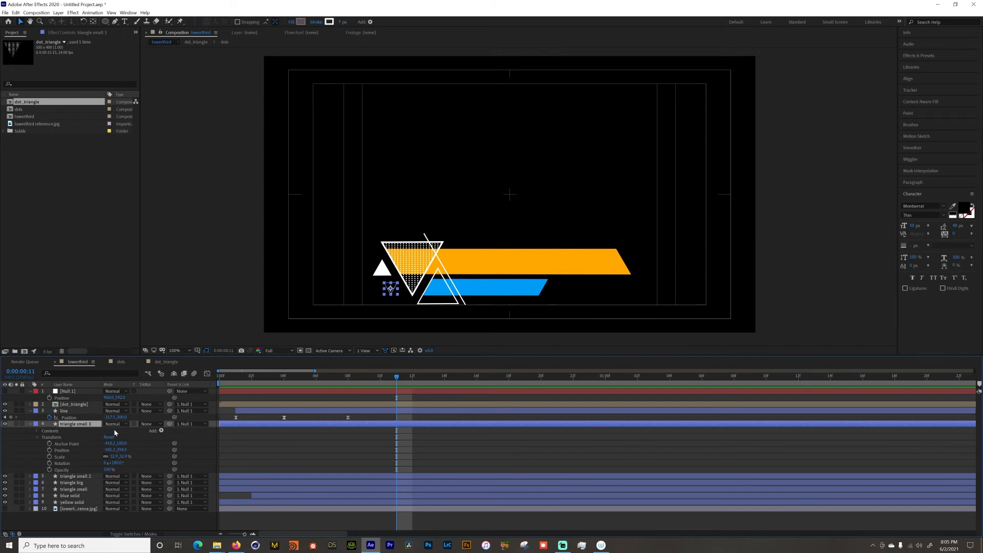
left_click(161, 431)
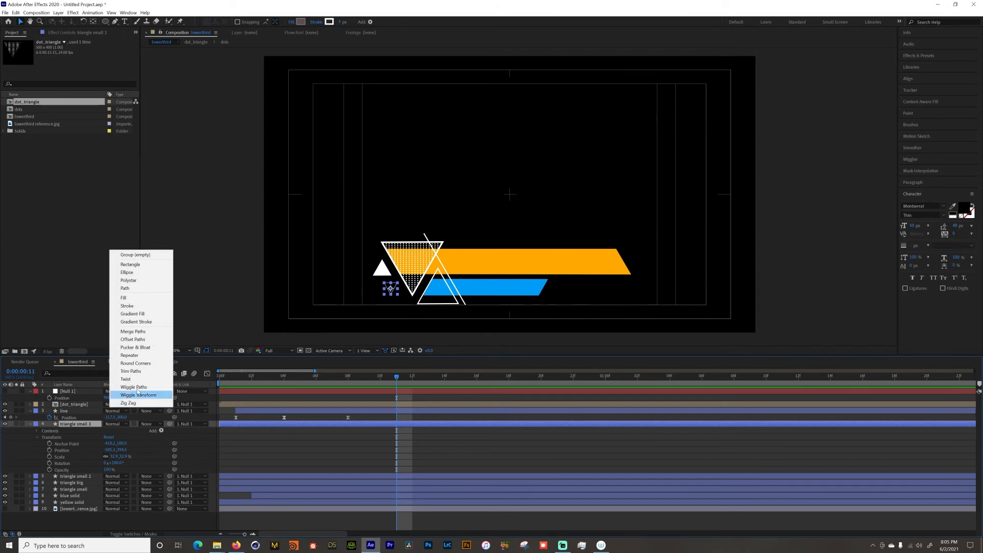
left_click(135, 373)
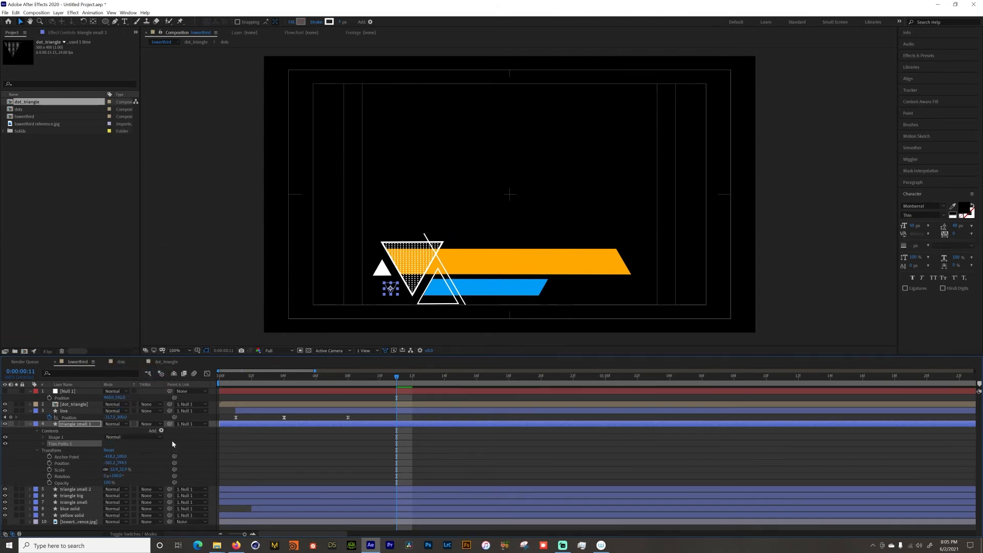
left_click(41, 451)
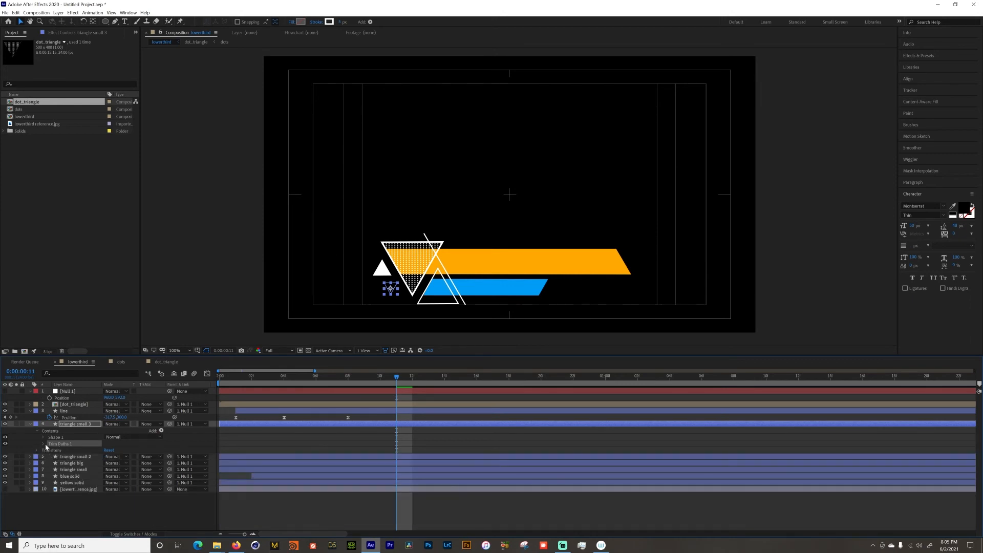
left_click(43, 444)
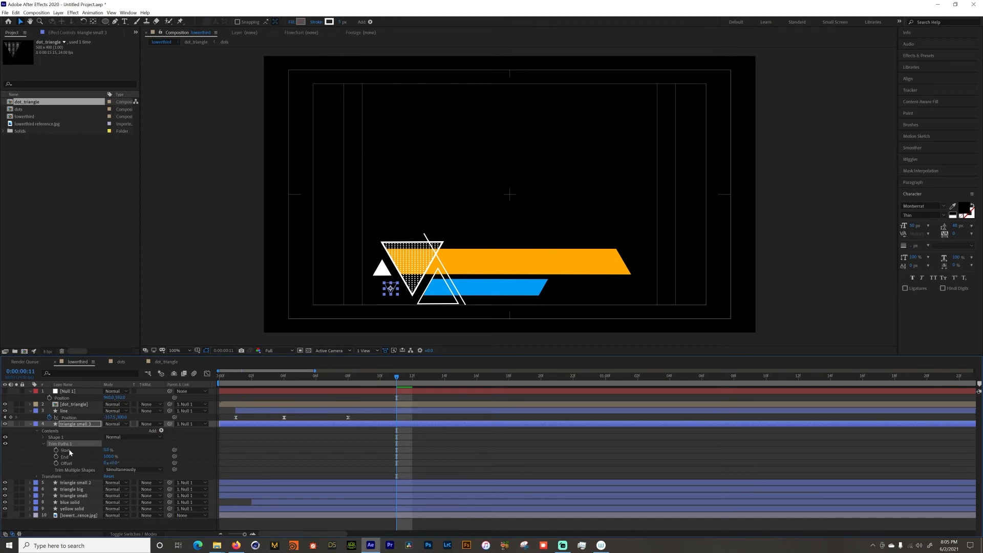
Step: Test different Trim Paths Start values on triangle small 3 and return the value to 0%
left_click_drag(108, 450, 115, 450)
left_click(222, 326)
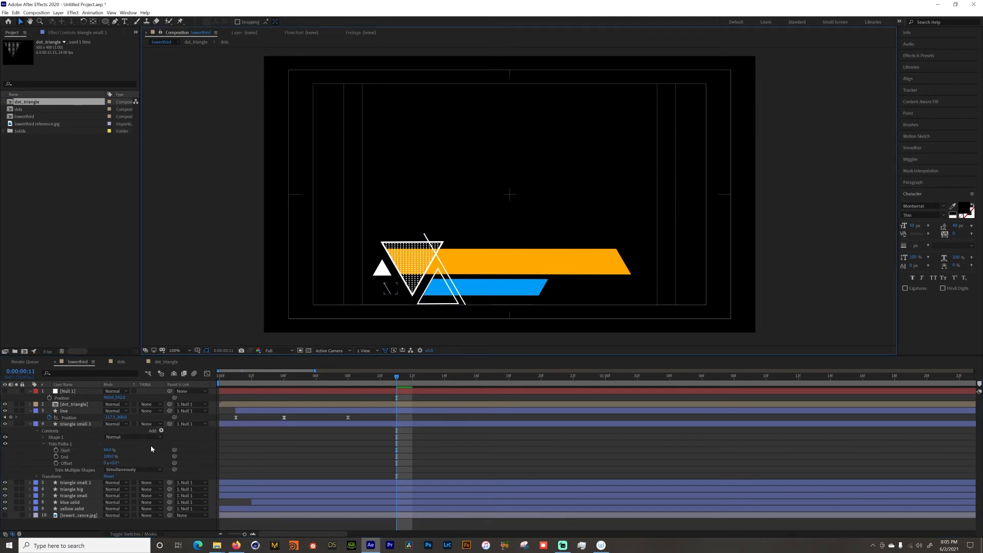
left_click_drag(108, 450, 121, 452)
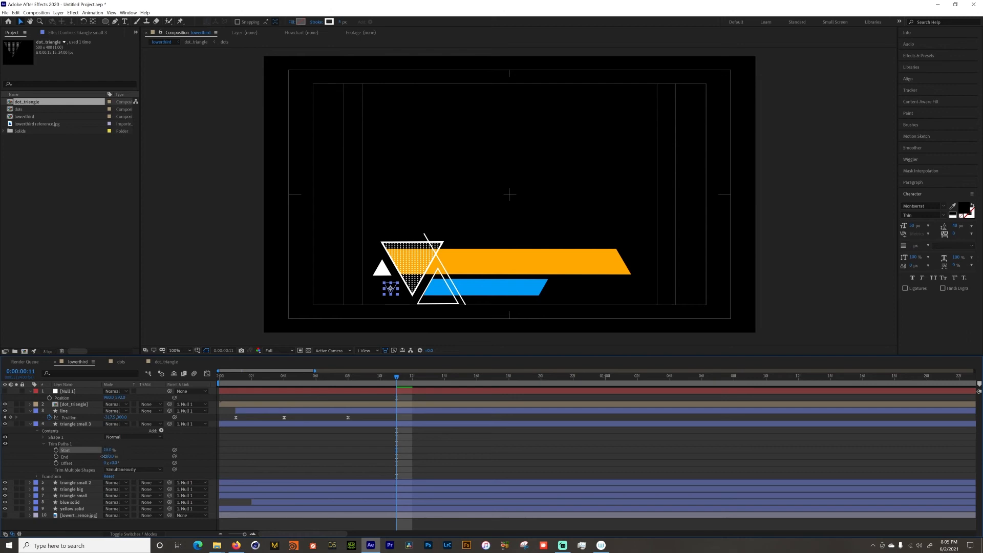
left_click(375, 424)
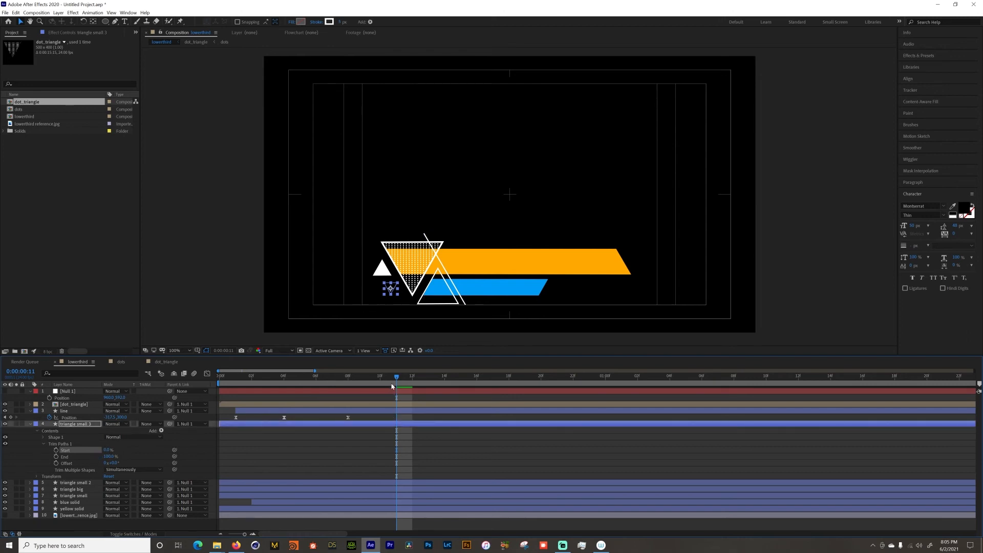
Step: Keyframe the Trim Paths Start of triangle small 3 from 0% at frame 0 to 100% at frame 4 and preview it
left_click_drag(392, 386, 202, 395)
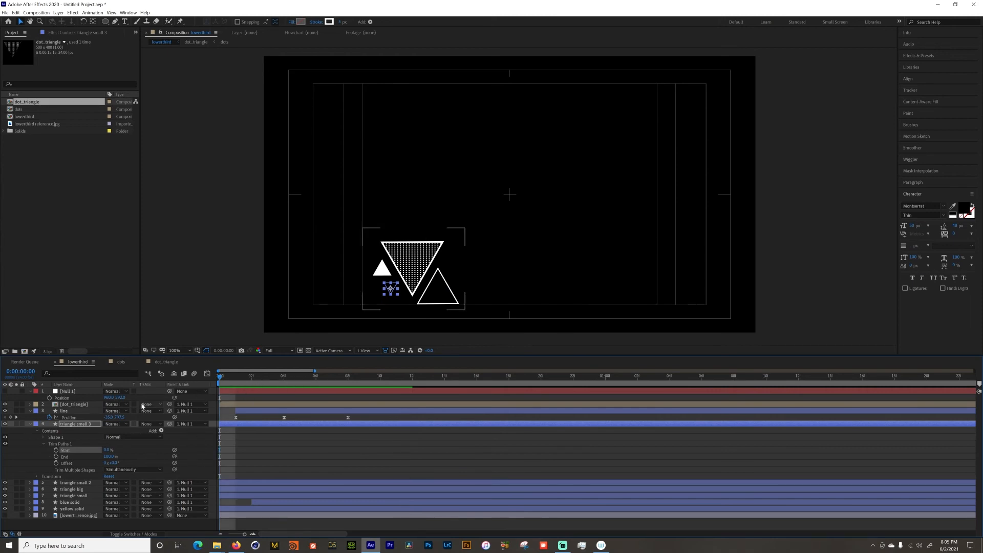
left_click(56, 450)
left_click_drag(241, 383, 283, 383)
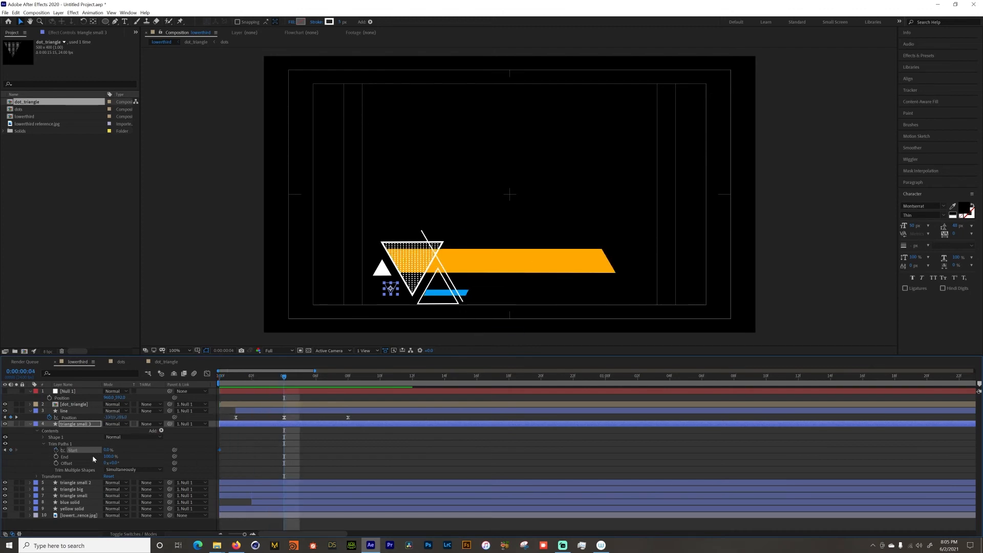
left_click_drag(109, 450, 172, 455)
key("Home")
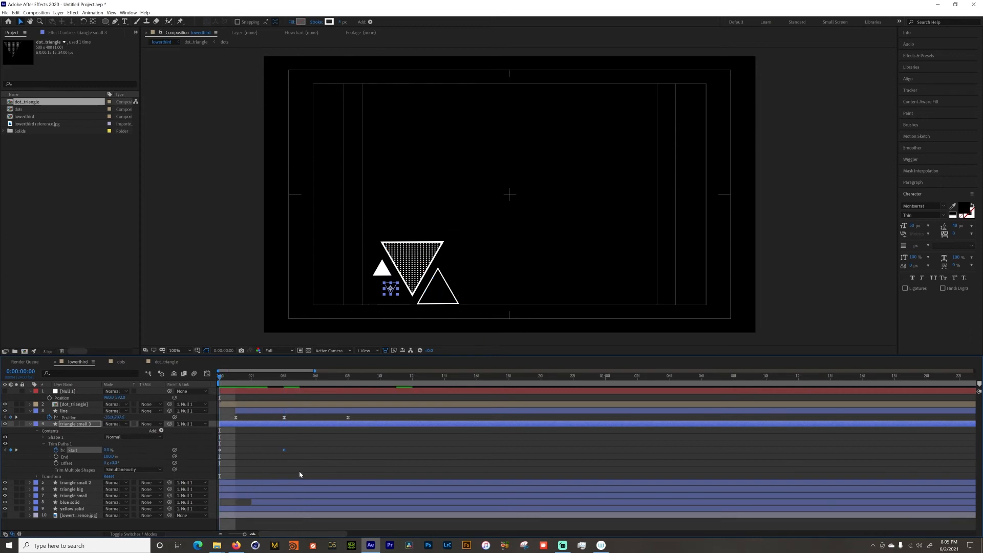
left_click(322, 460)
key("space")
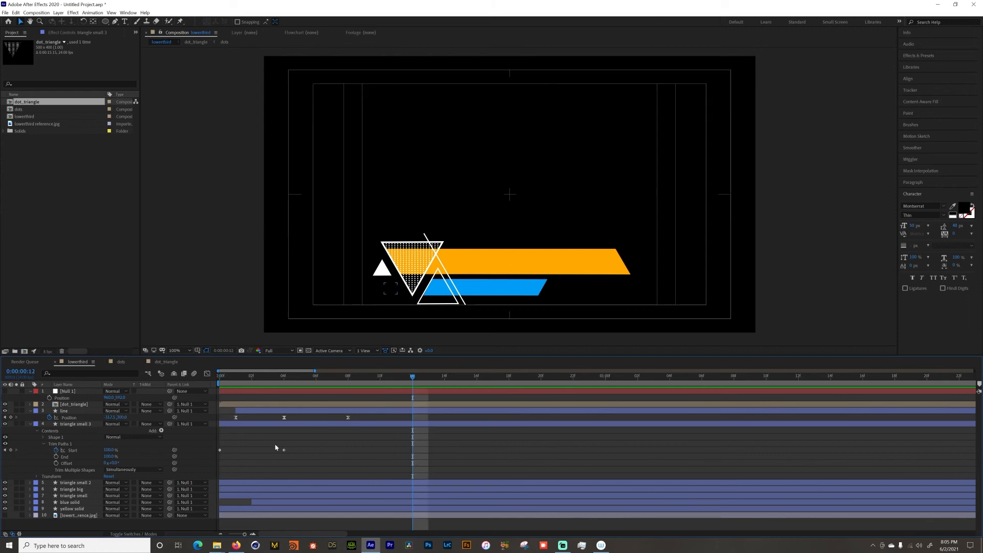
key("space")
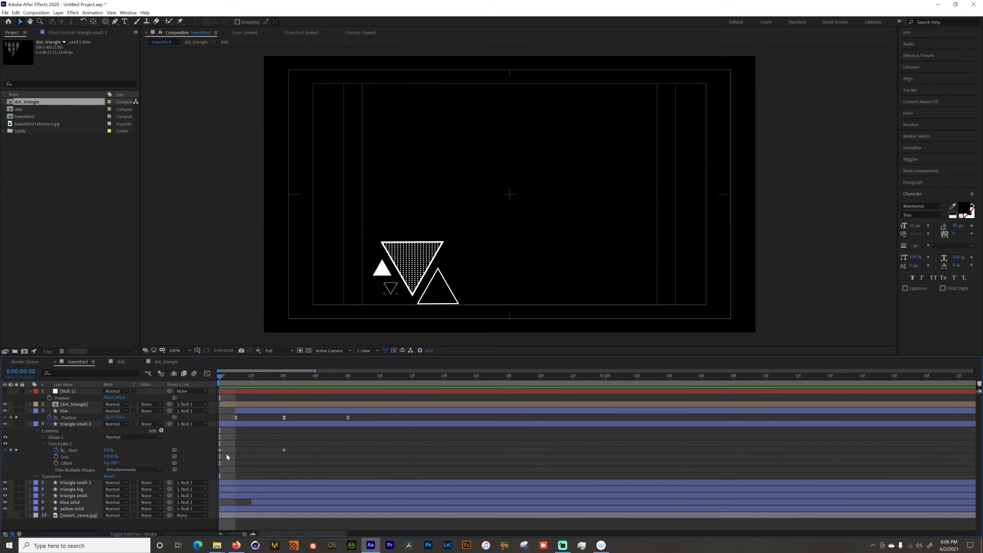
Step: Reverse the two Start keyframes so Start runs from 100% at frame 0 to 0% at frame 4, and preview the result
left_click_drag(220, 451, 285, 453)
key("space")
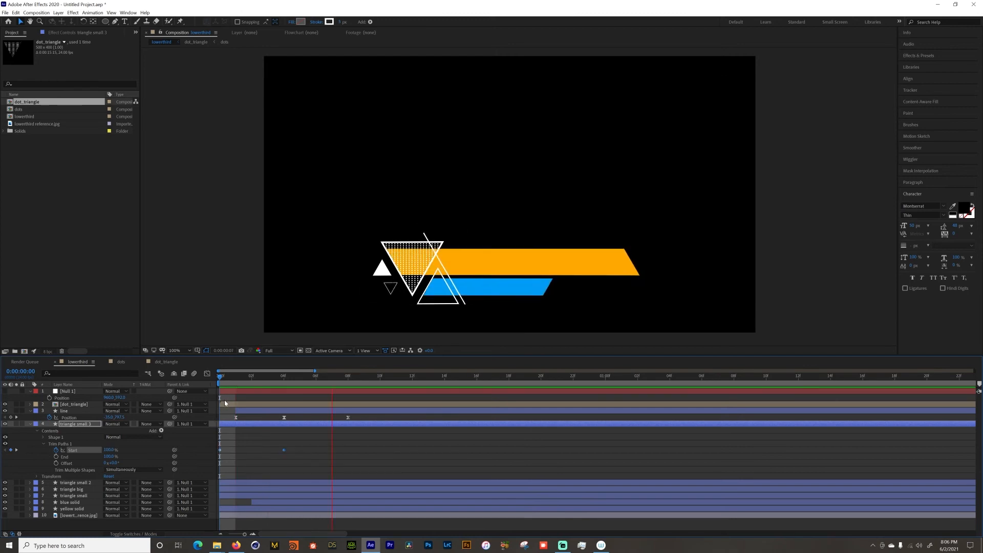
left_click(225, 379)
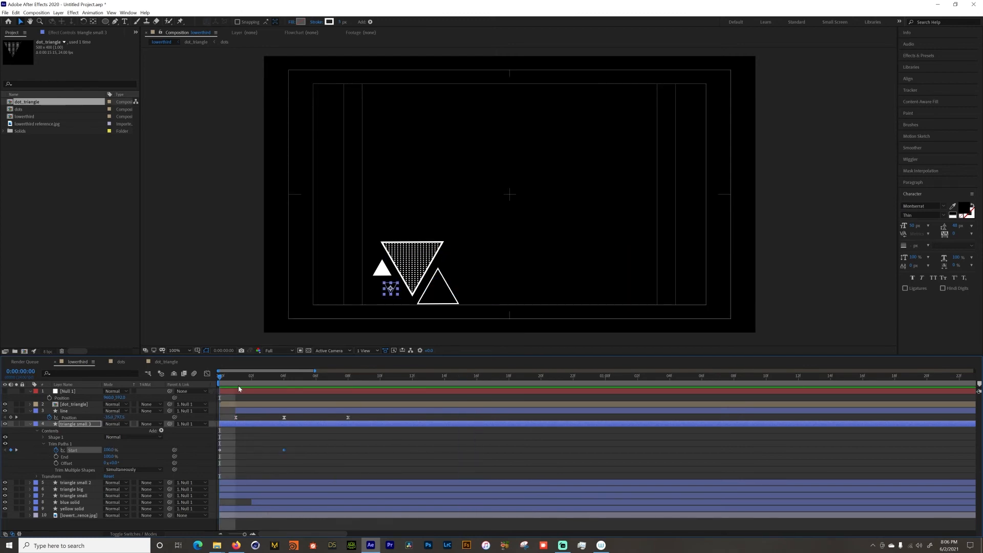
left_click(249, 451)
key("space")
key("space")
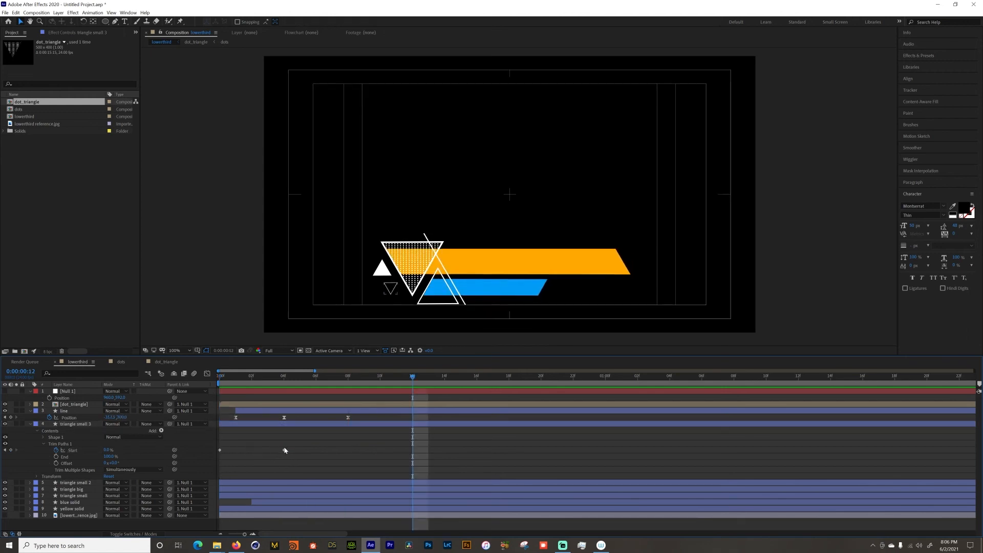
Step: Shift the final Start keyframe to frame 8, apply Easy Ease to both keyframes and lengthen the final easing in the speed graph
left_click_drag(284, 452, 225, 468)
key("space")
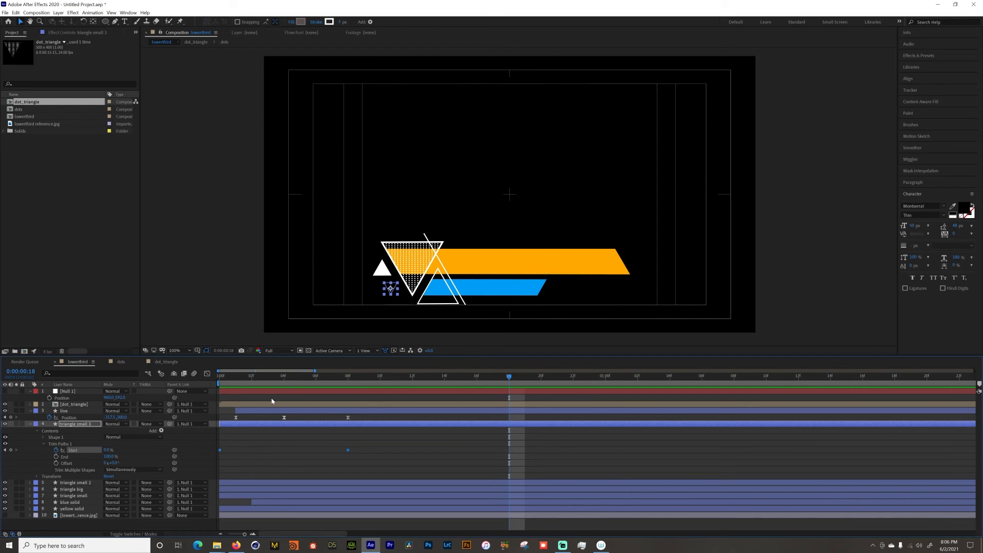
key("F9")
key("shift+F3")
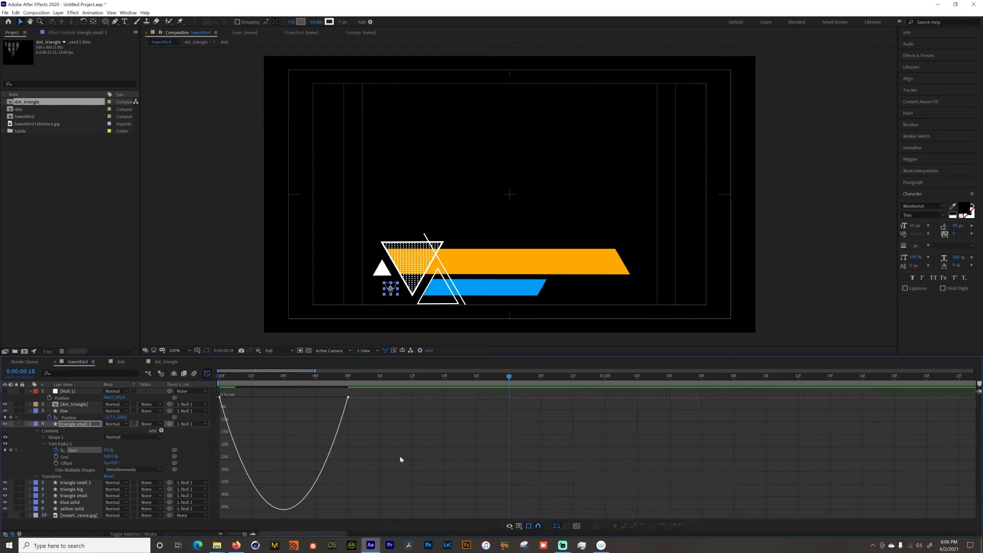
left_click_drag(353, 394, 256, 399)
left_click(207, 373)
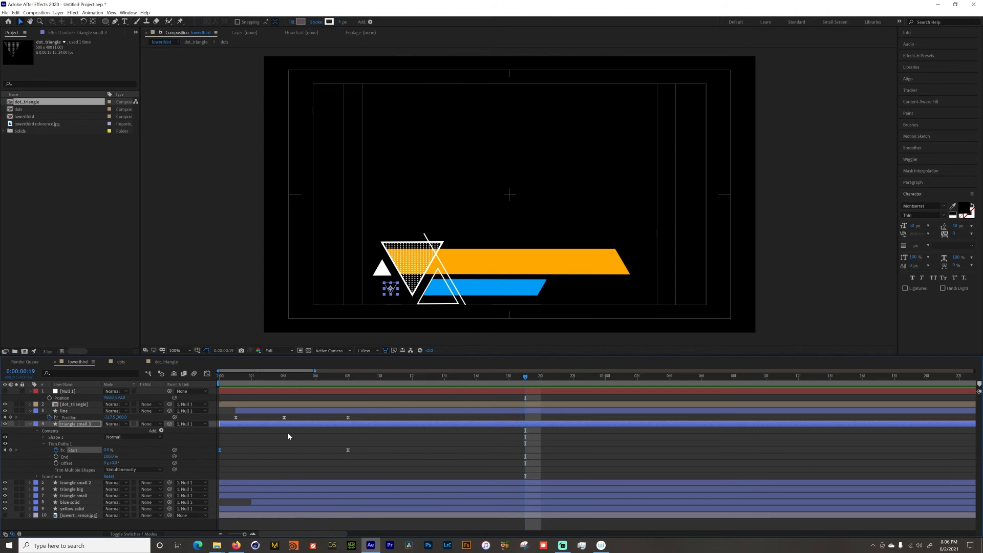
Step: Shift the final Start keyframe to frame 19 and preview the triangle's slower draw-on
key("minus")
key("minus")
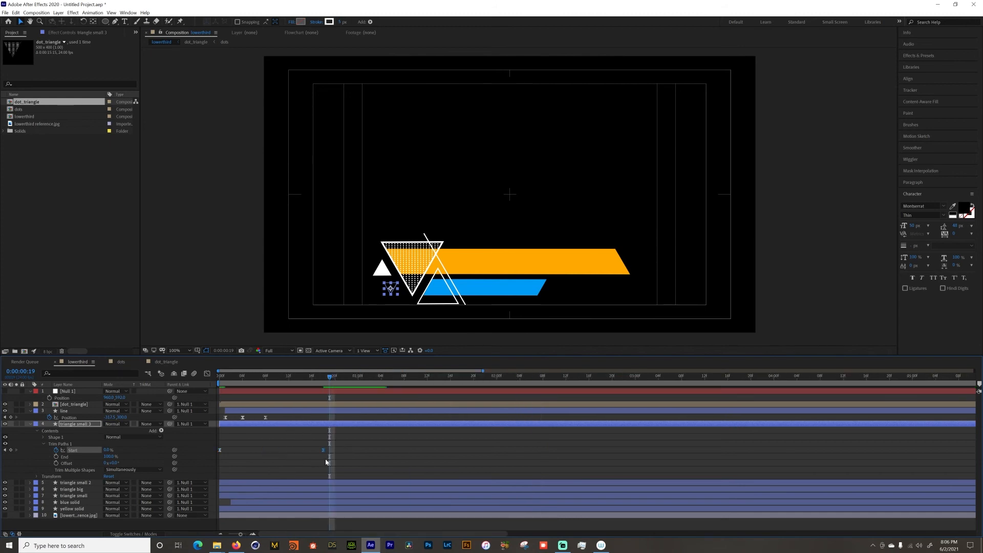
left_click_drag(269, 453, 331, 453)
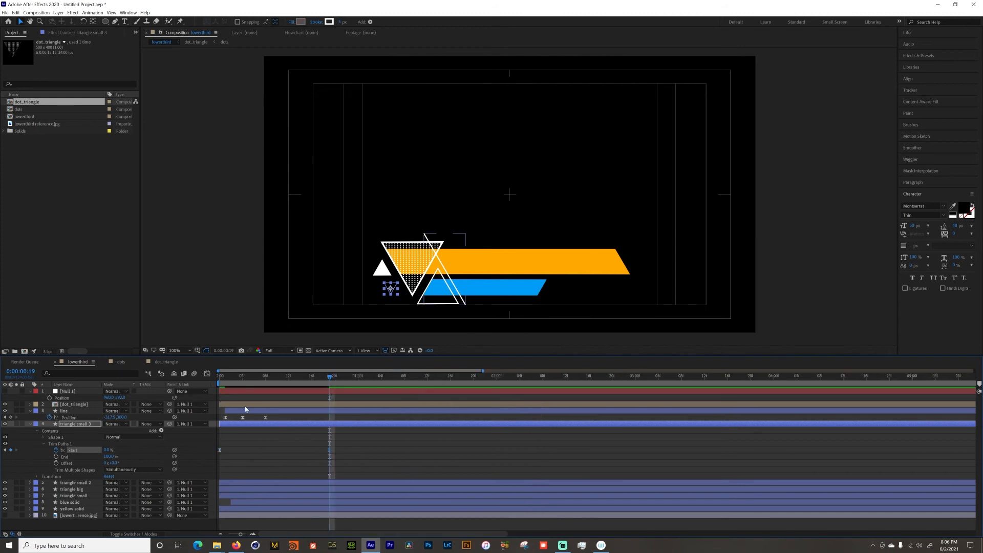
key("apostrophe")
key("Home")
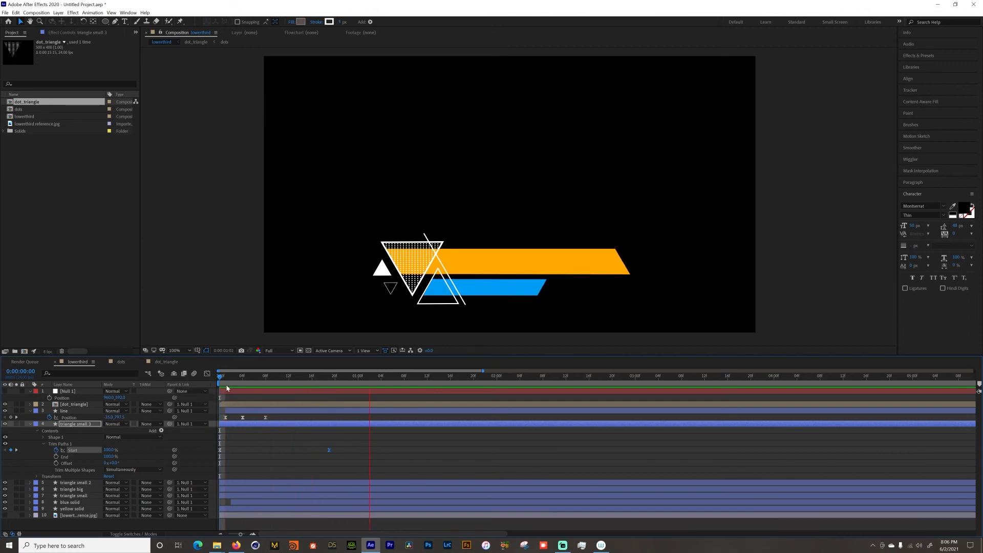
key("space")
key("space")
key("space")
key("space")
key("space")
Step: Shift the final Start keyframe to frame 14 and preview the small triangle's draw-on from the start
left_click_drag(329, 450, 301, 450)
key("space")
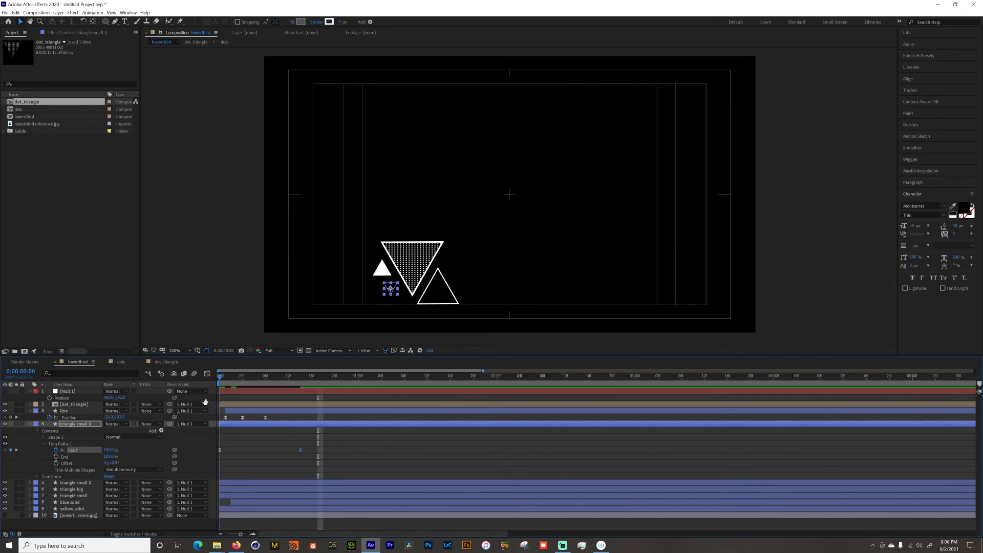
key("space")
key("space")
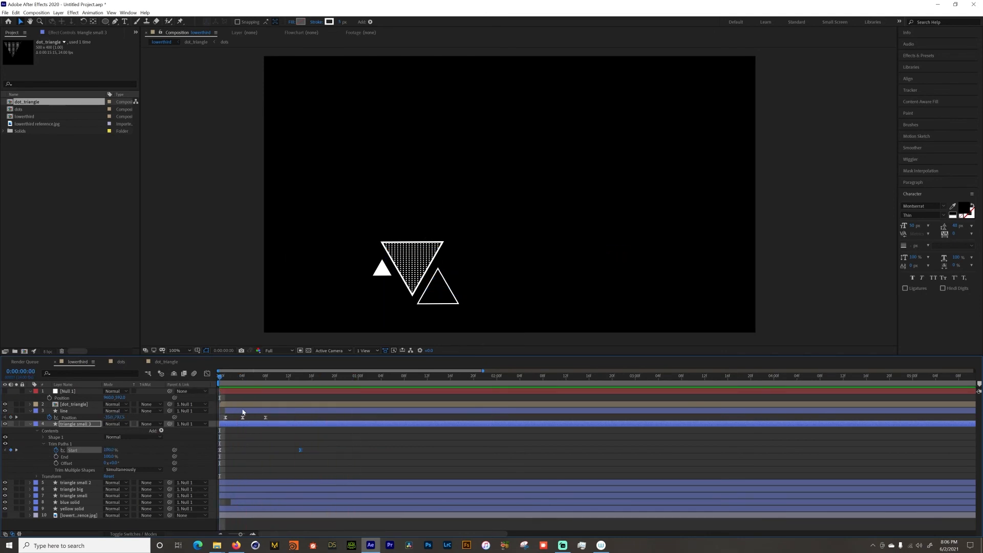
key("space")
key("Home")
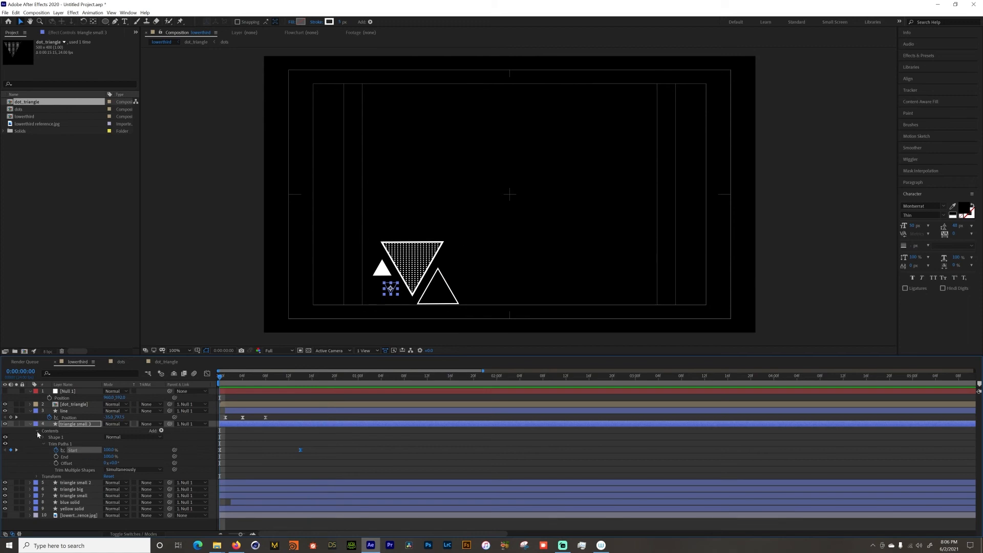
Step: Collapse the triangle small 3 layer's contents and add a Scale keyframe for it at frame 4
left_click(30, 423)
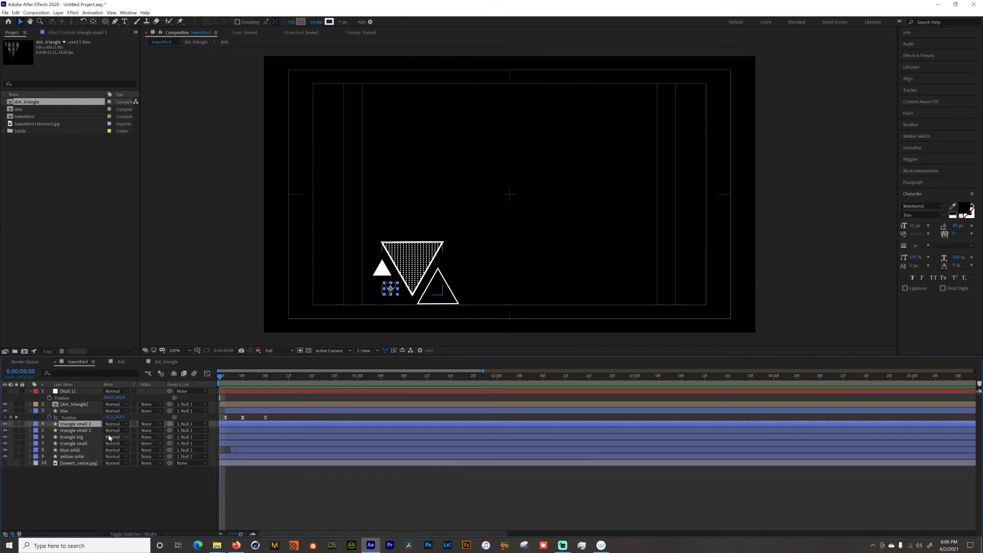
key("s")
key("Page_Down")
key("Page_Down")
key("Page_Down")
key("Page_Down")
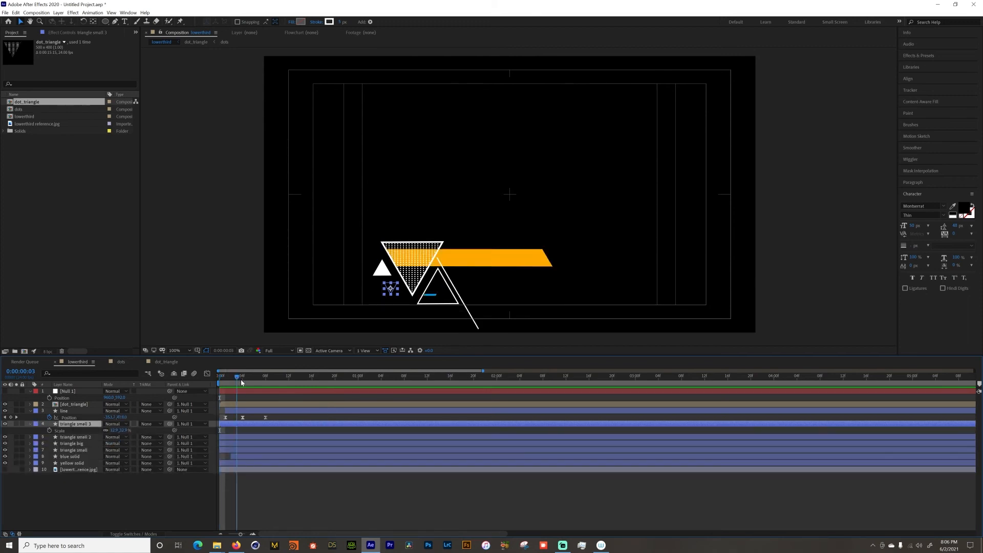
left_click(50, 430)
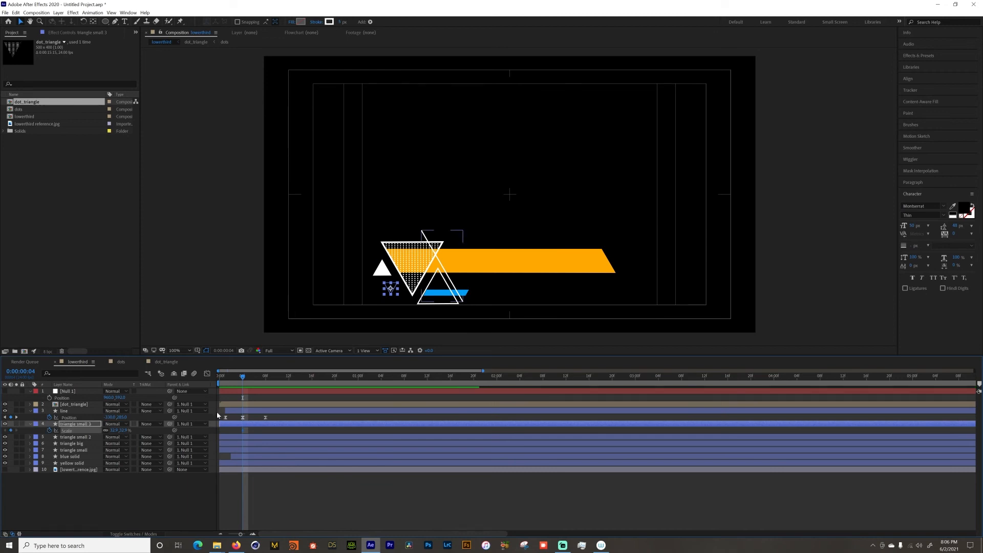
Step: Set triangle small 3's Scale to 0% at frame 0 and preview the scale-in
key("Home")
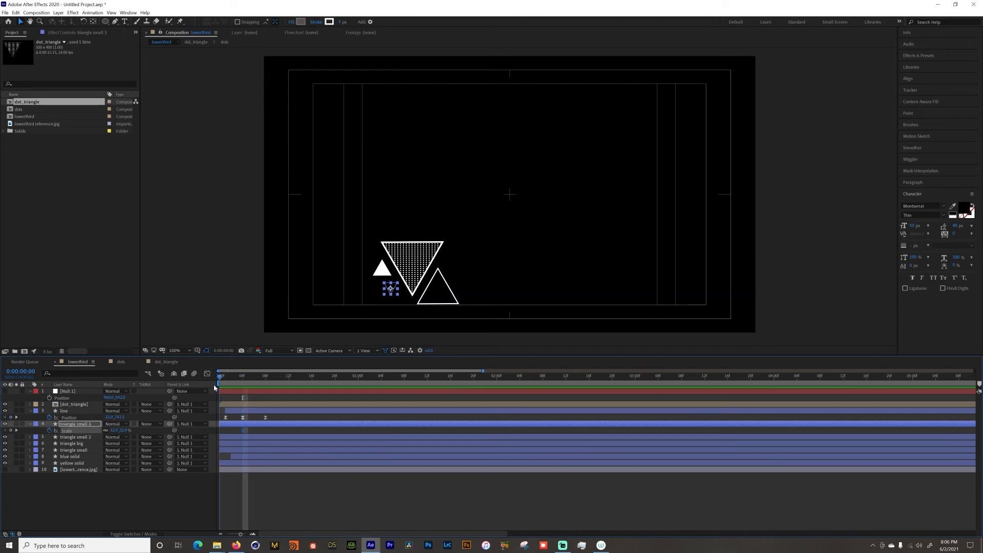
left_click(126, 430)
type("0")
key("Return")
left_click(154, 481)
key("space")
key("space")
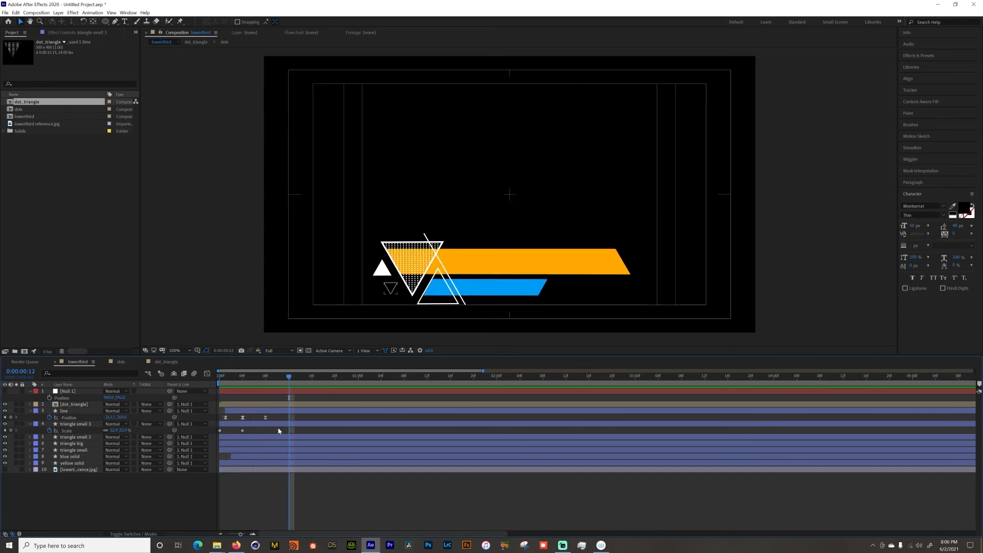
Step: Apply Easy Ease to triangle small 3's Scale keyframes, lengthen the final easing in the speed graph and preview it
left_click(243, 430)
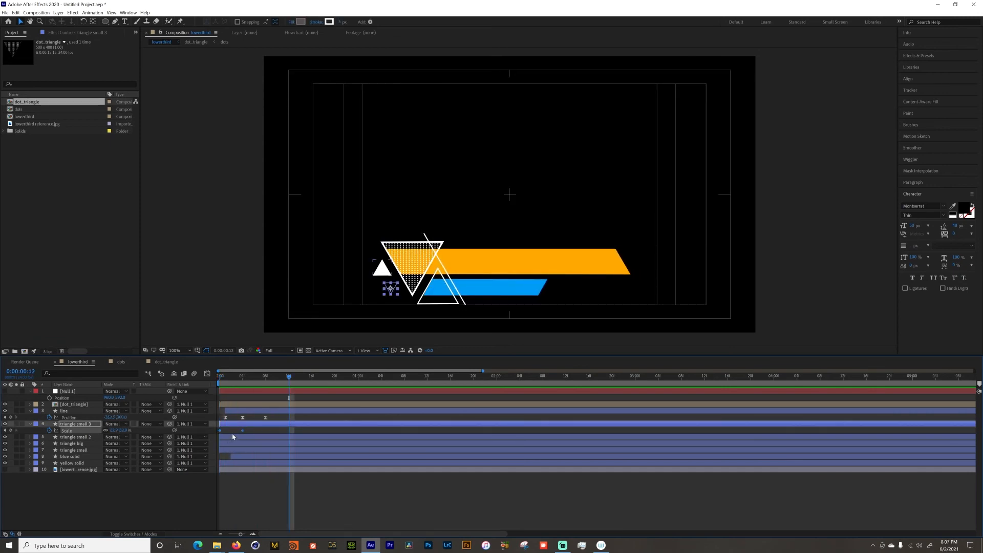
key("F9")
left_click(208, 376)
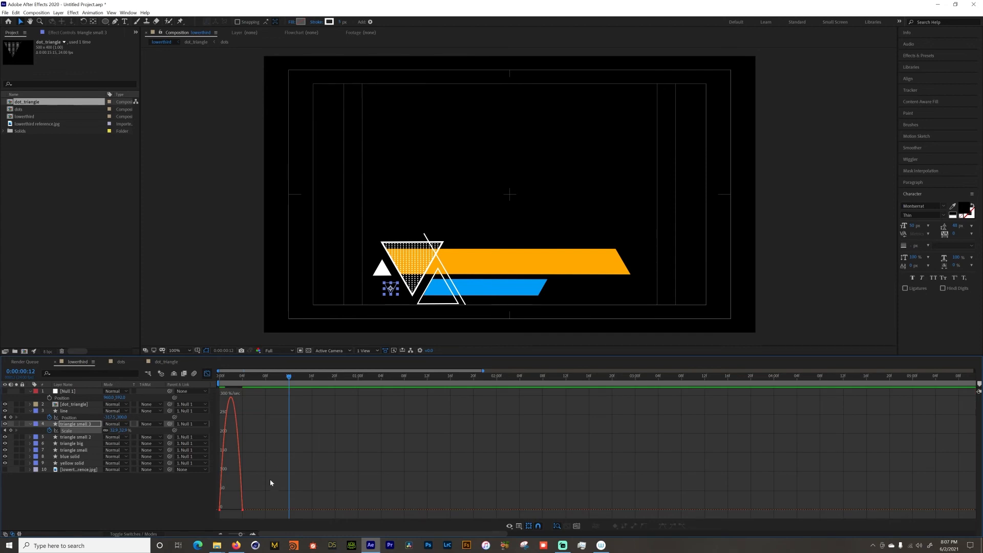
left_click_drag(239, 510, 233, 511)
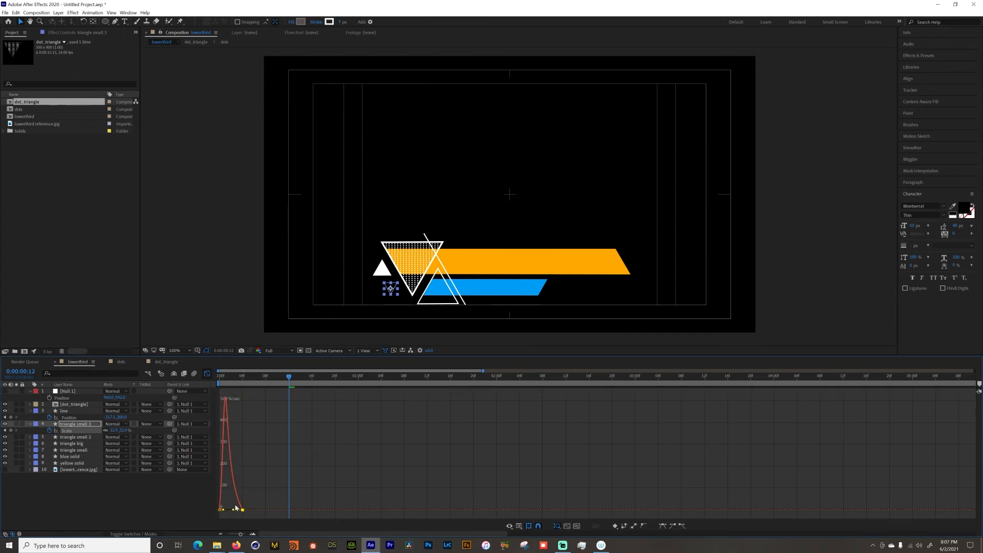
left_click(208, 375)
key("space")
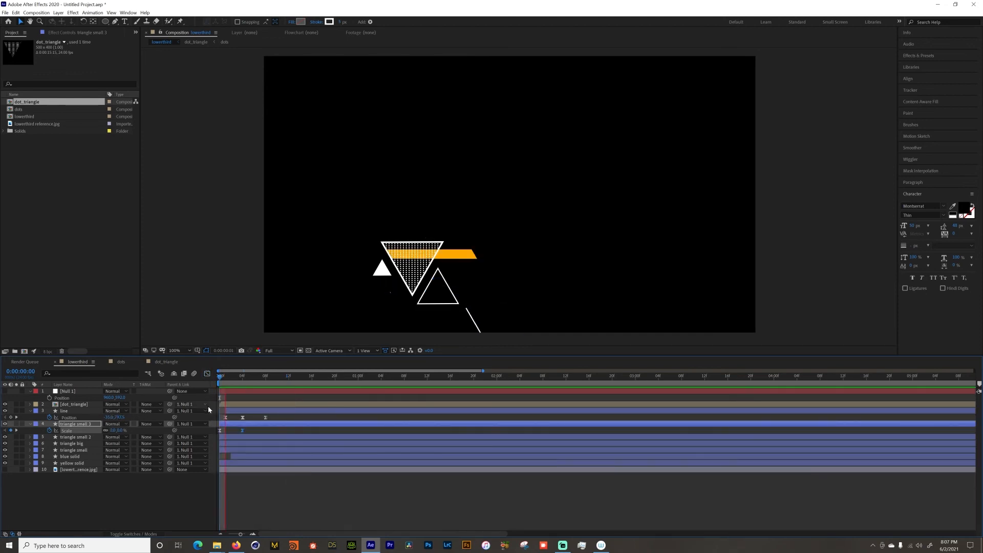
Step: Offset the triangle small 3 layer to start at frame 2 and preview the animation from the start
mouse_move(246, 439)
left_mouse_down()
mouse_move(219, 432)
mouse_move(239, 425)
left_mouse_up()
key("space")
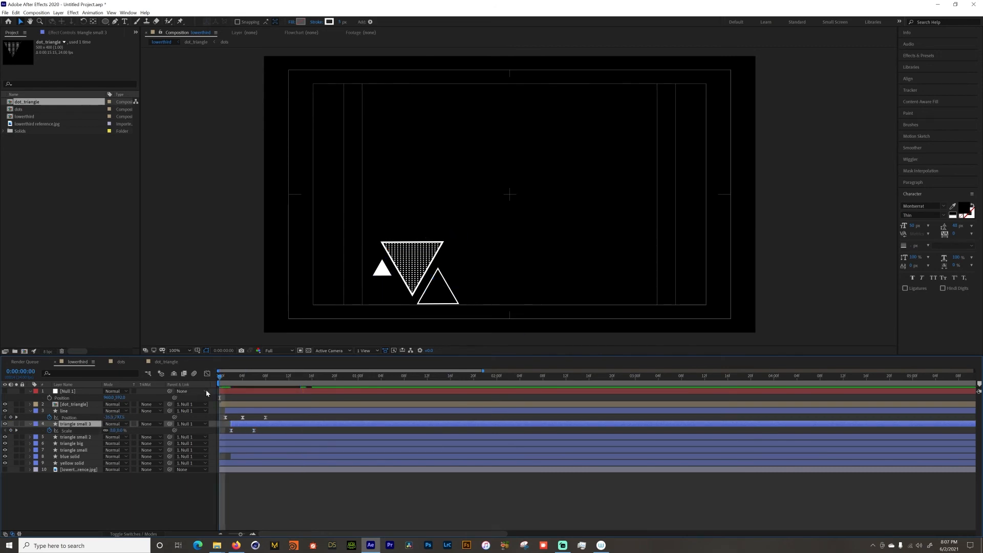
key("space")
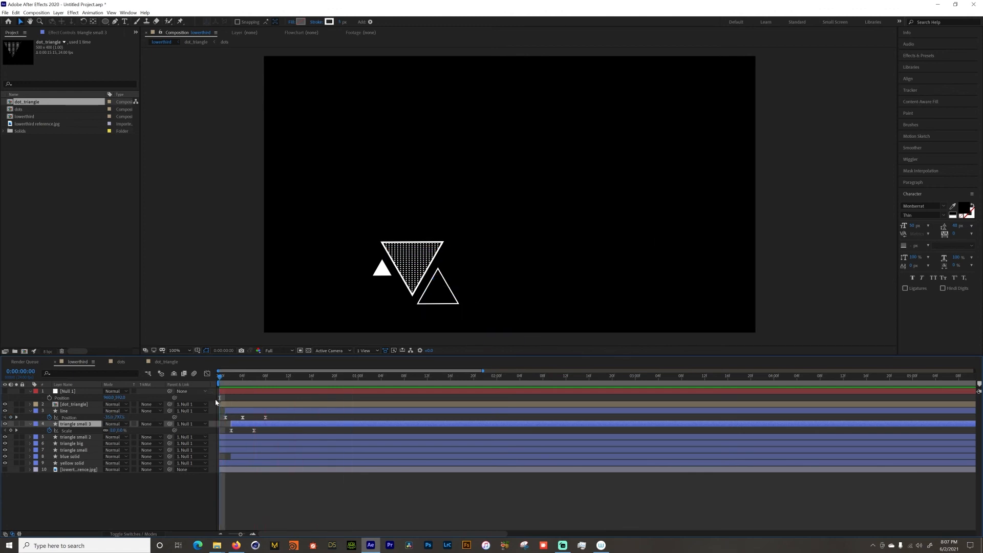
key("space")
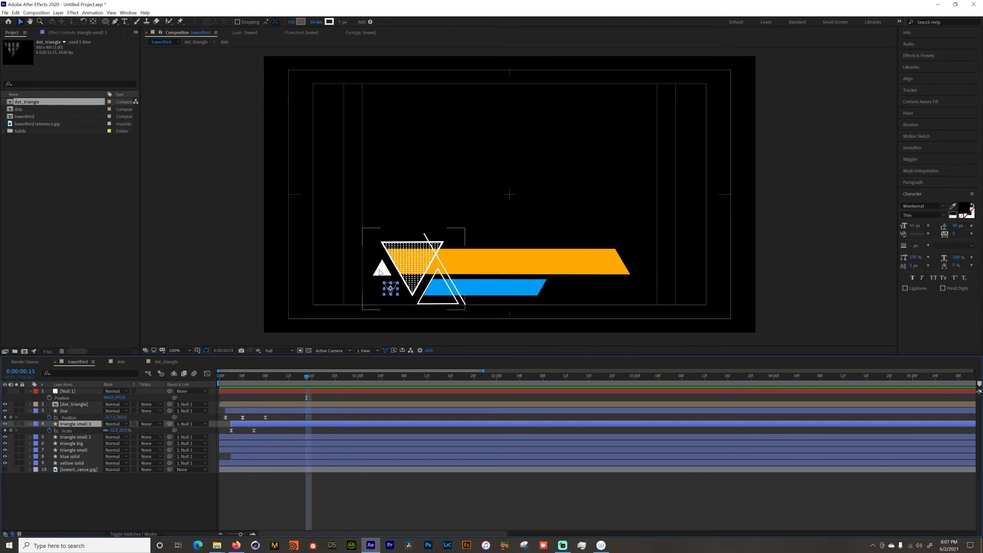
Step: Keyframe triangle small 2's current Scale at frame 4 and set its Scale to 0% at frame 0
left_click(68, 438)
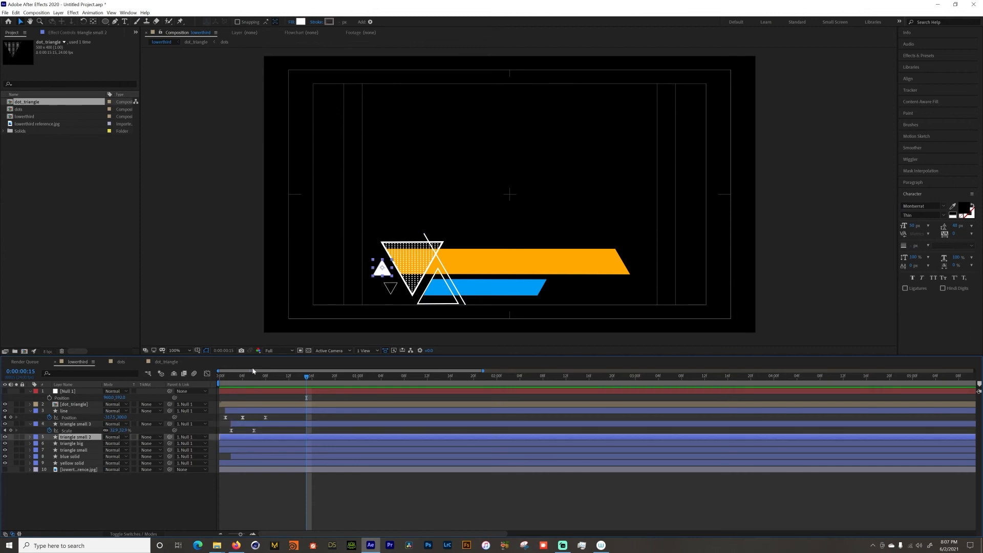
mouse_move(241, 378)
left_mouse_down()
mouse_move(210, 393)
mouse_move(210, 383)
mouse_move(243, 380)
left_mouse_up()
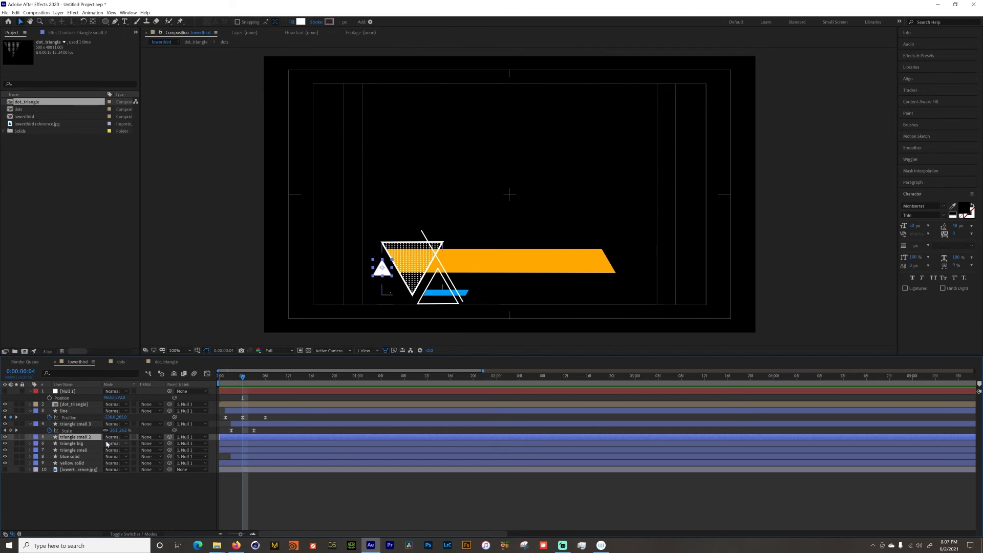
key("alt+shift+s")
left_click(49, 444)
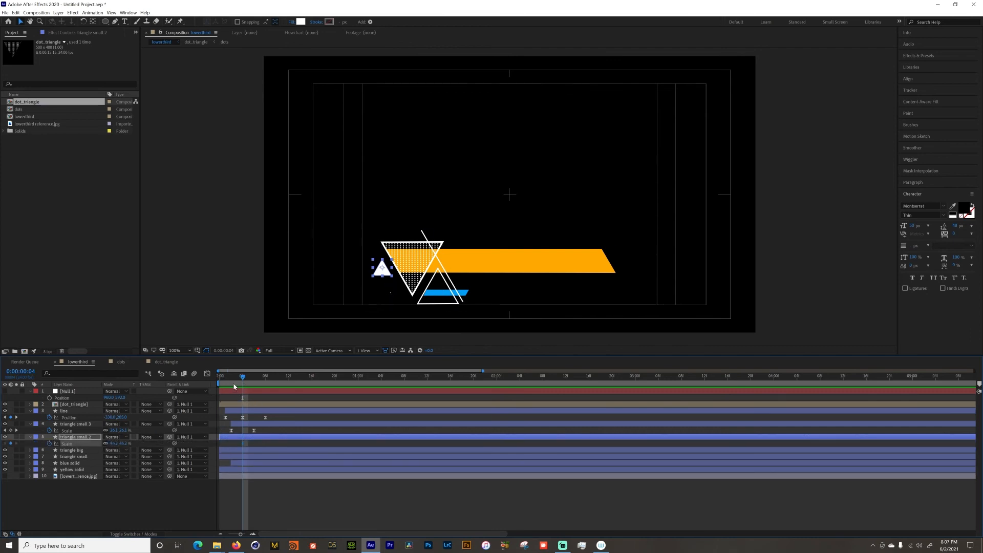
key("Home")
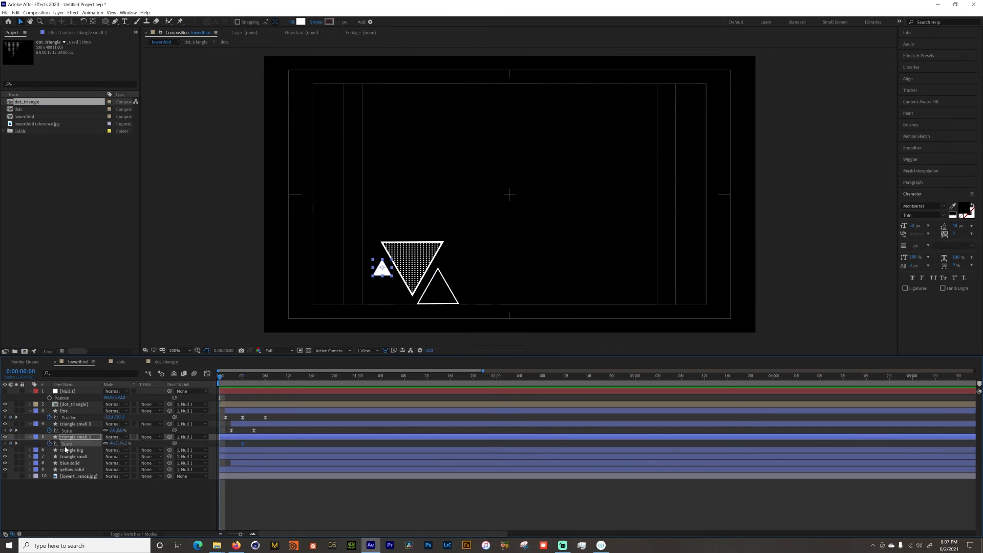
left_click(122, 443)
type("0")
left_click(117, 497)
Step: Add a Scale keyframe for triangle small 2 at frame 7 and set the frame 4 keyframe to 50%
left_click_drag(228, 384, 259, 390)
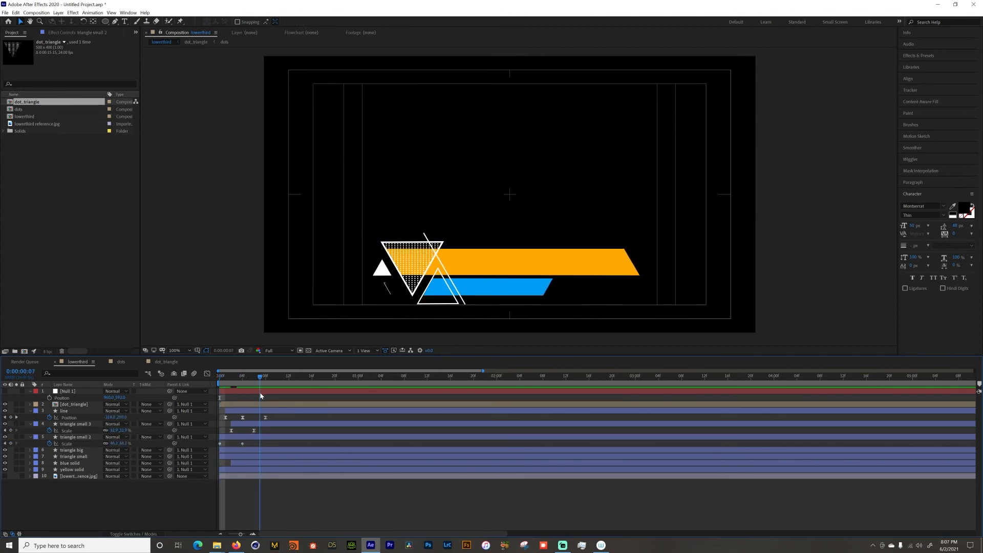
left_click(10, 443)
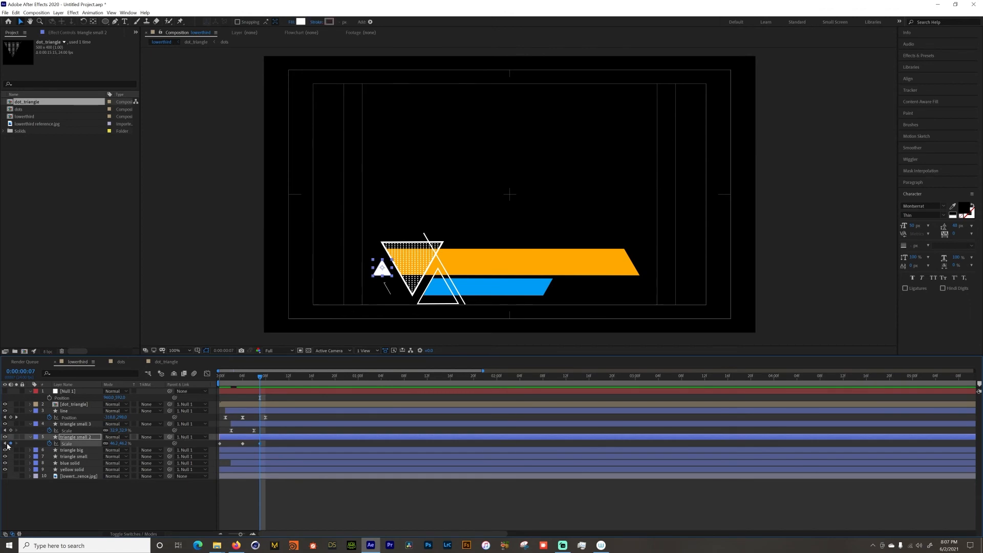
left_click(6, 443)
left_click(125, 444)
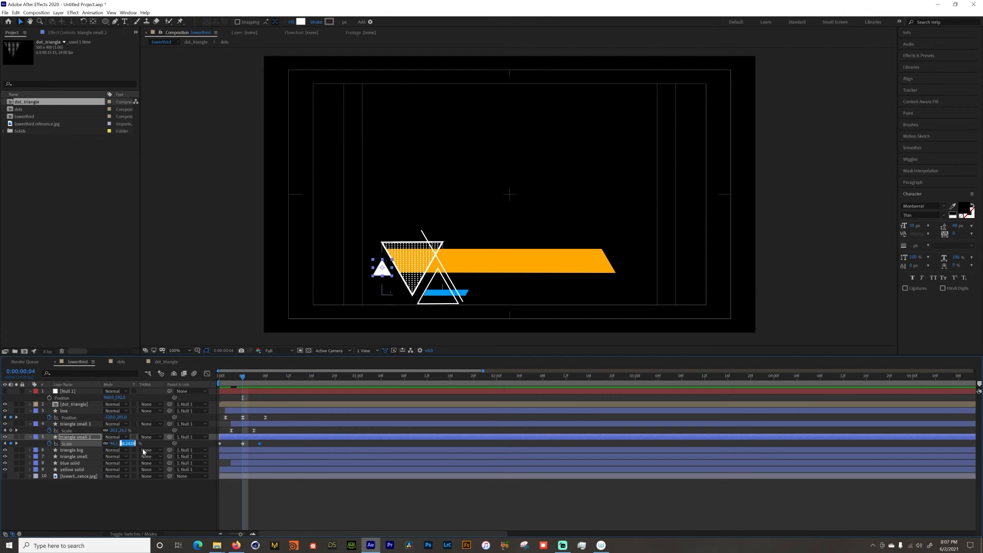
type("50")
key("Return")
left_click(133, 498)
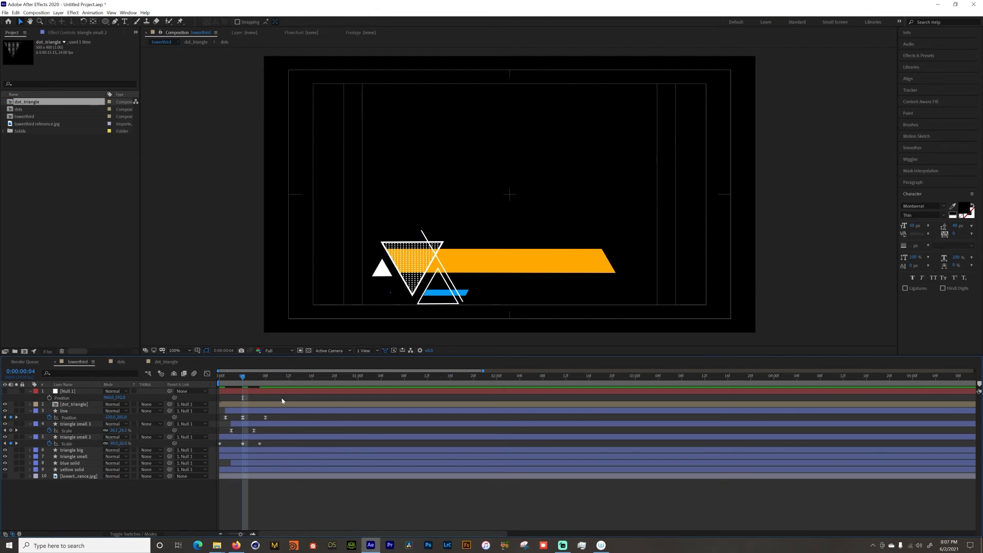
Step: Shift triangle small 2's middle Scale keyframe to frame 2, ease all three keyframes, adjust their easing in the speed graph and preview
left_click_drag(243, 444, 216, 446)
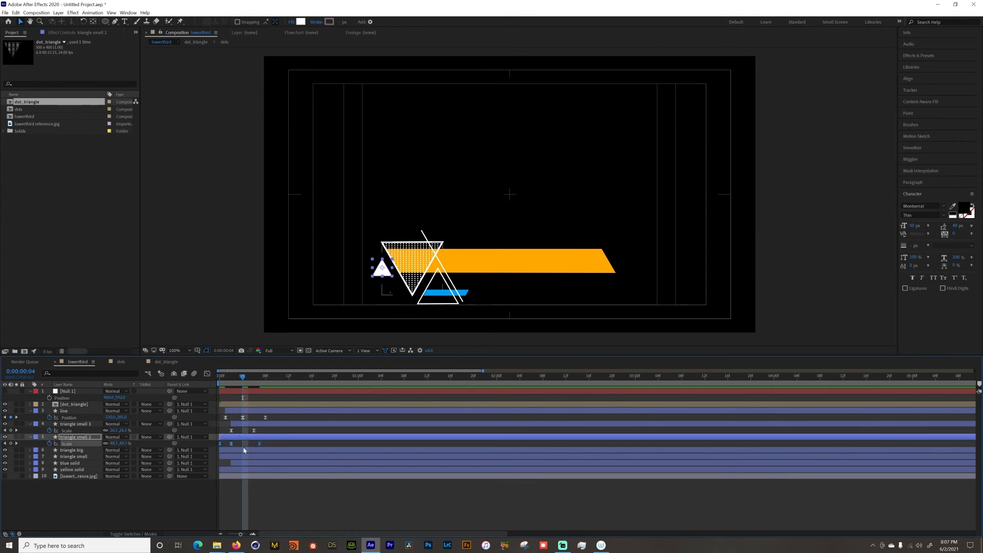
left_click(206, 374)
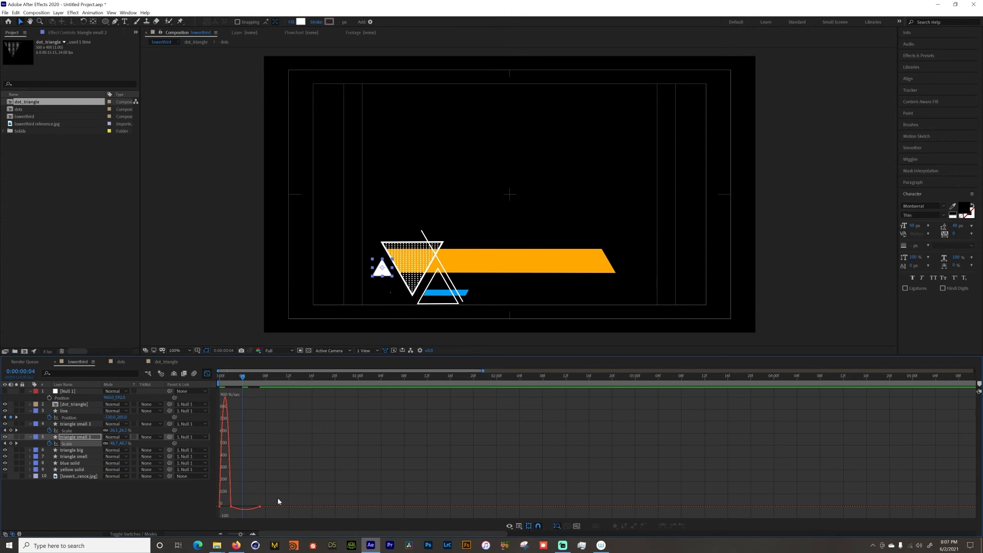
left_click_drag(276, 495, 245, 508)
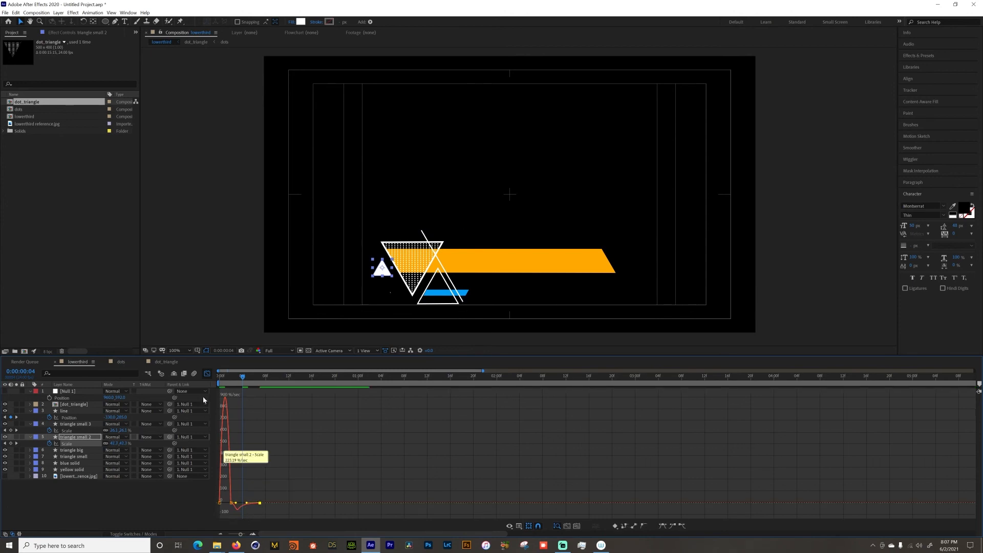
left_click(207, 374)
key("space")
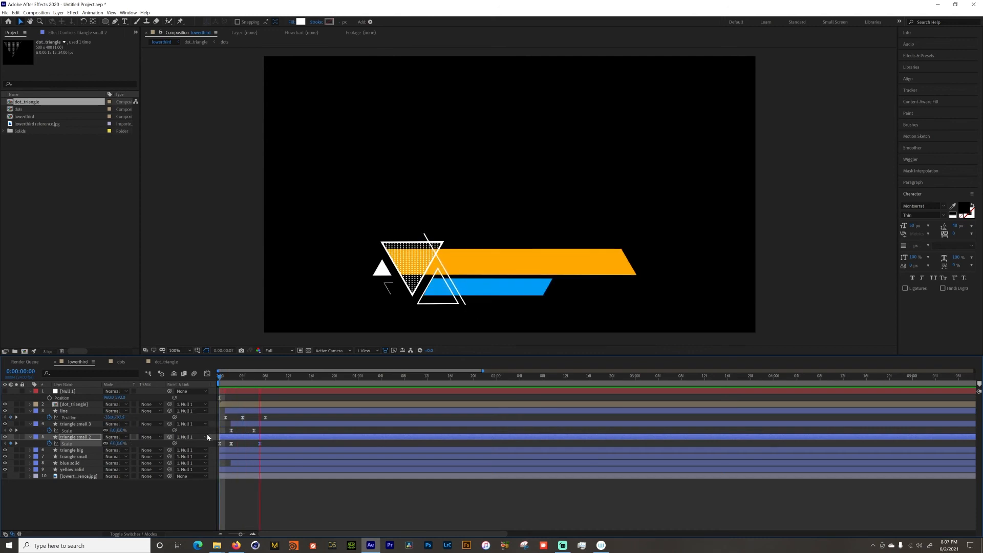
key("space")
Step: Replay the animation from the start to check the timing of triangle small 2's overshooting scale-in
left_click_drag(235, 447, 214, 451)
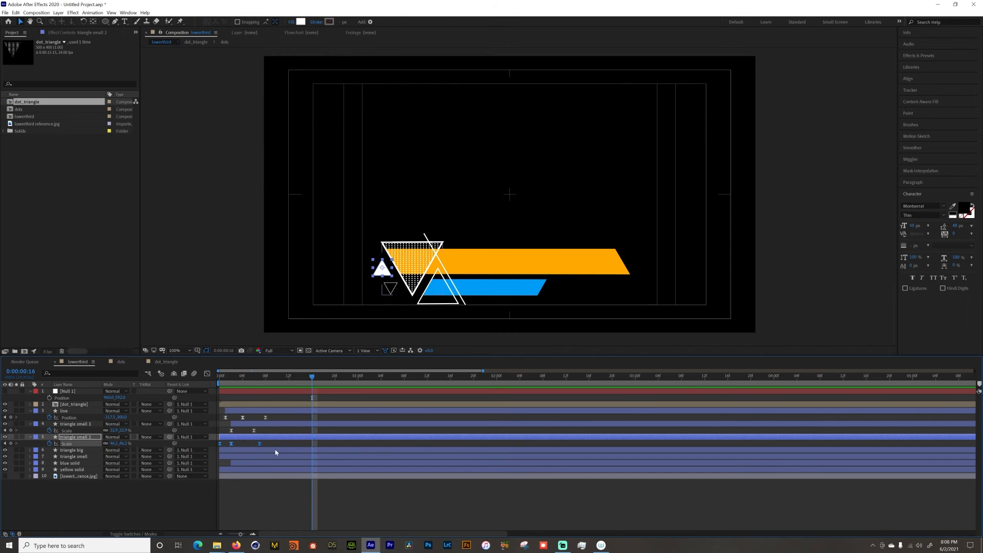
left_click(231, 445)
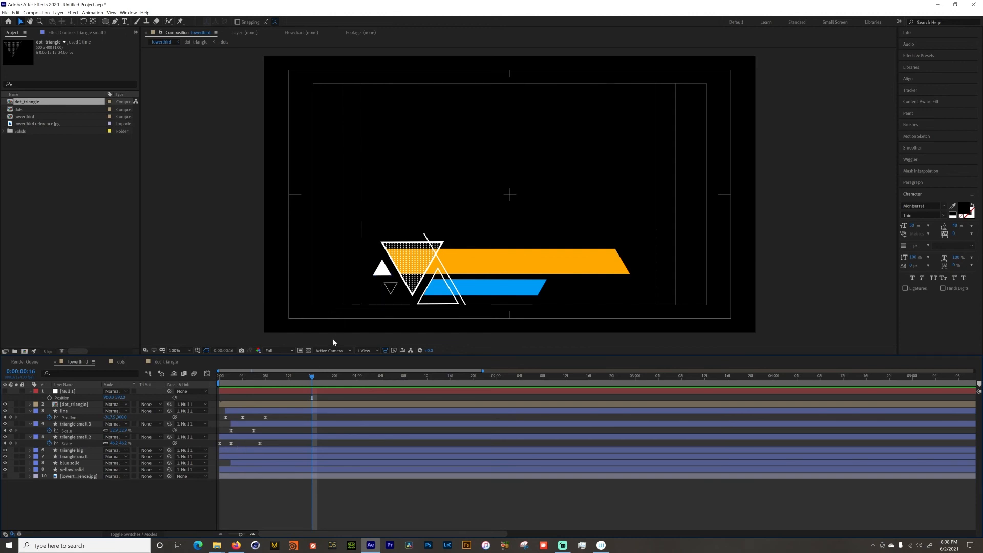
left_click_drag(228, 378, 194, 396)
key("space")
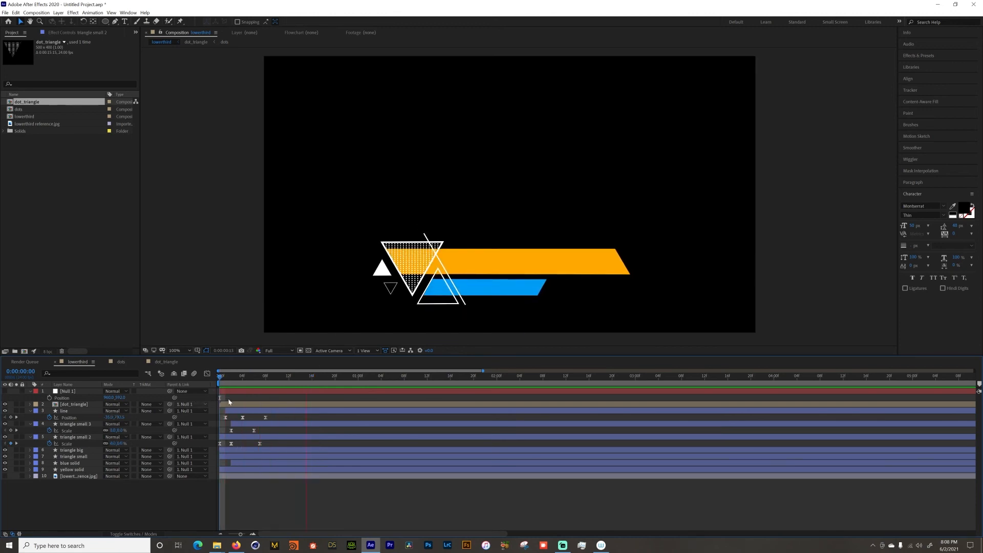
key("space")
left_click_drag(254, 372, 195, 386)
key("space")
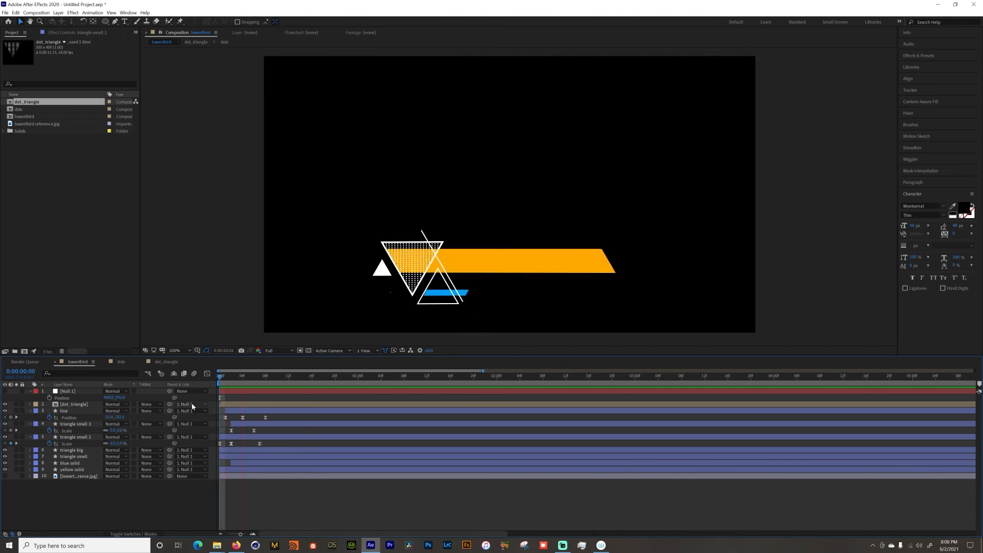
key("space")
Step: Spread out triangle small 2's Scale keyframes proportionally so the last one falls at frame 10, and preview the slower scale-in
left_click_drag(232, 443, 216, 451)
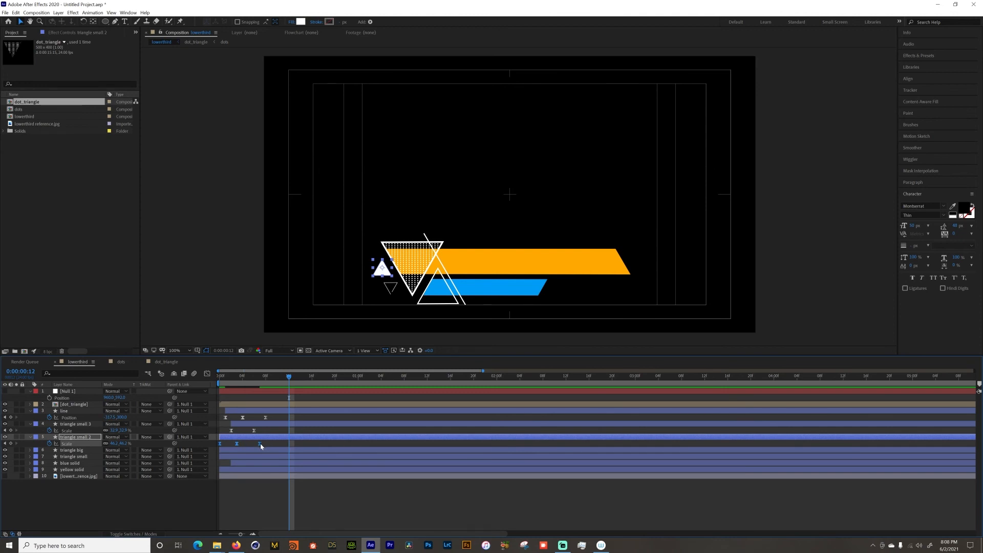
left_click_drag(260, 444, 277, 443)
left_click(235, 380)
key("space")
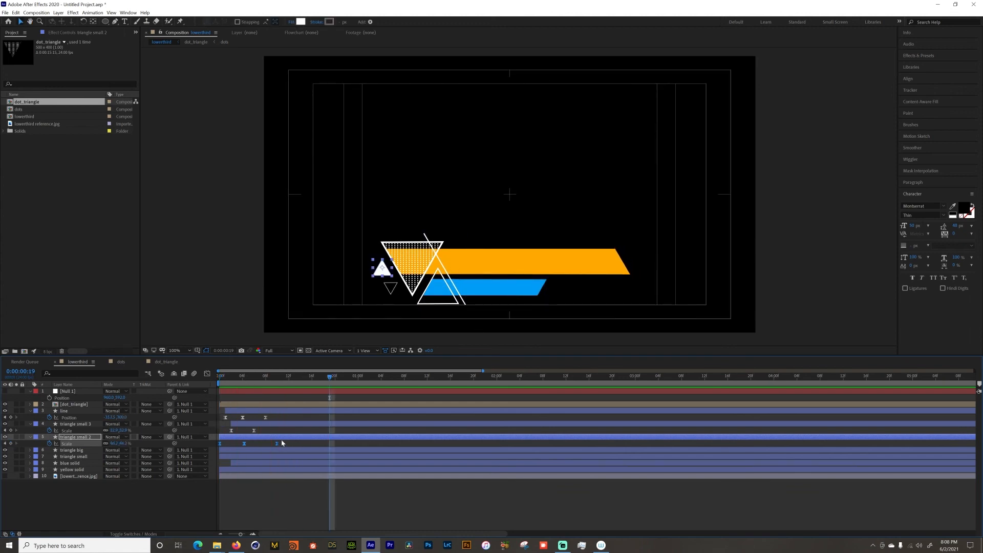
Step: Offset the triangle small 2 layer to start at frame 3 and preview the animation
left_click_drag(281, 444, 297, 443)
left_click(220, 378)
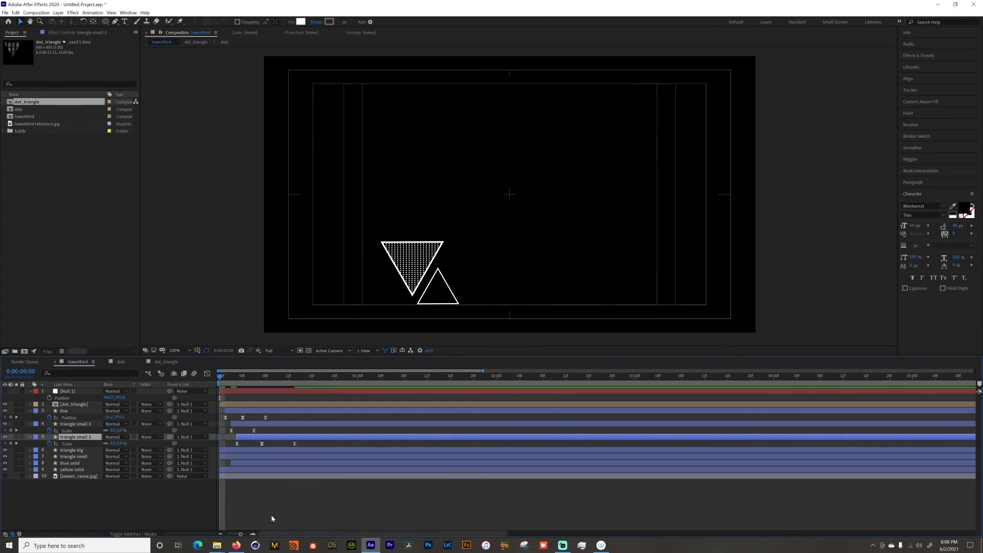
left_click(277, 515)
key("space")
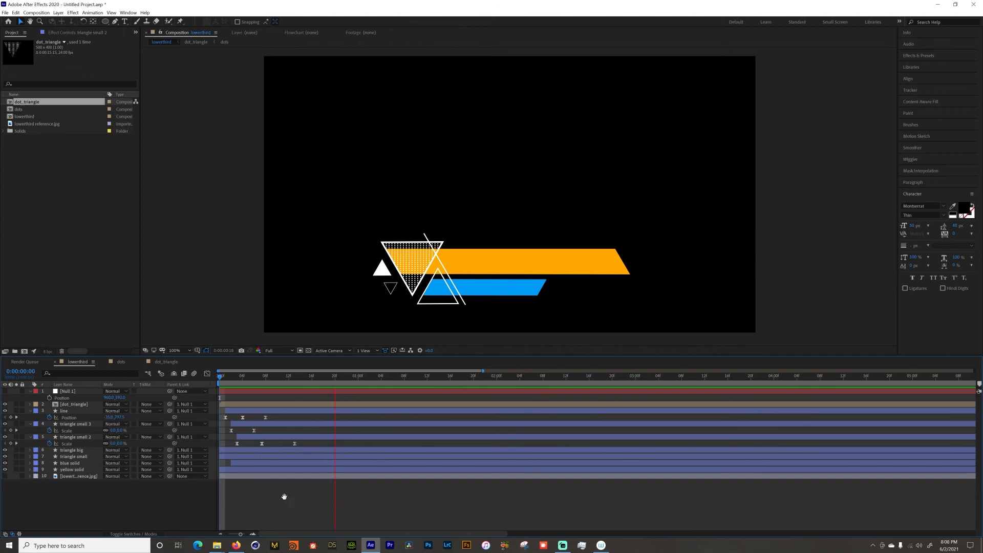
Step: Replay the opening frames several times to check the stagger between the two small triangles, the line and the bars
key("apostrophe")
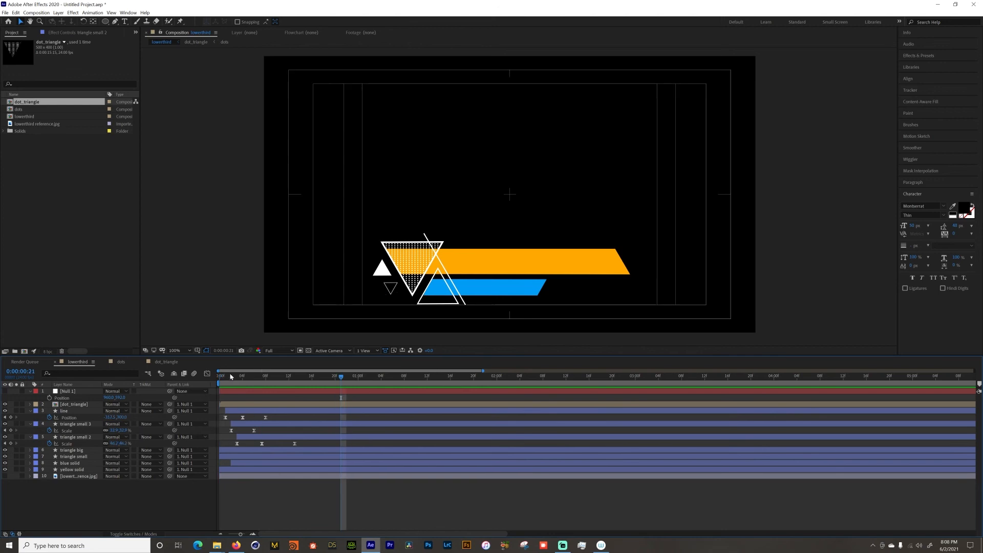
left_click(224, 378)
key("space")
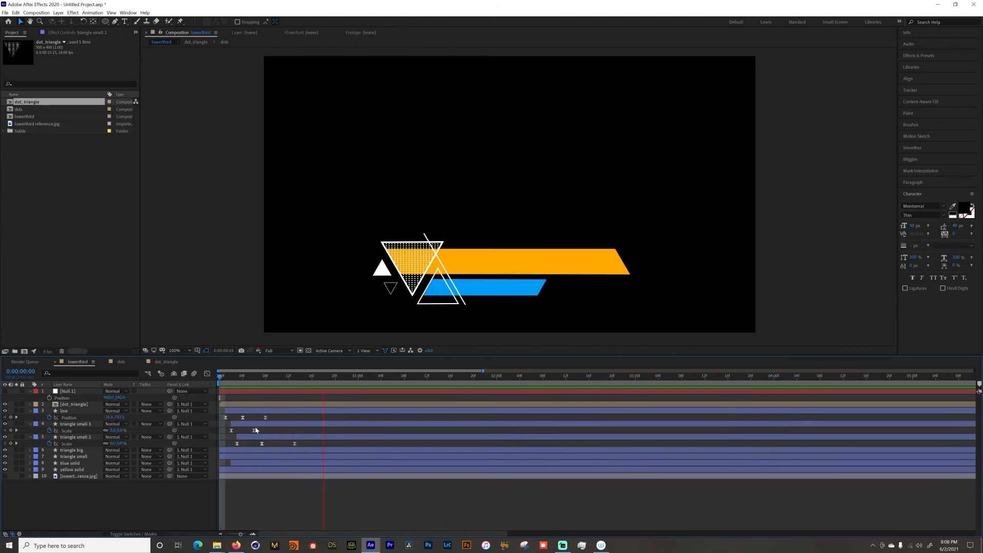
key("space")
left_click(220, 378)
key("space")
key("space")
left_click(226, 378)
key("space")
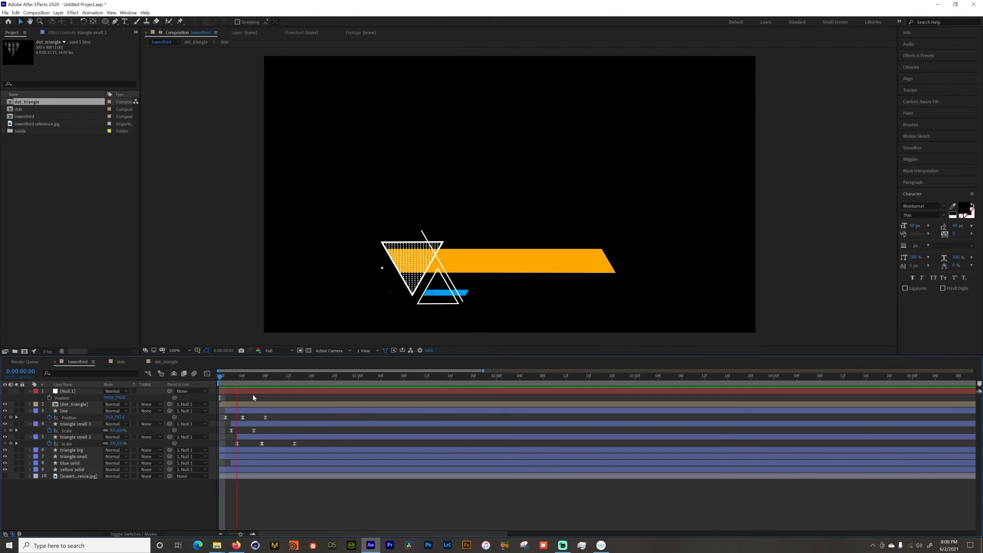
Step: Stop the preview and solo the triangle small layer so it can be animated in isolation
key("space")
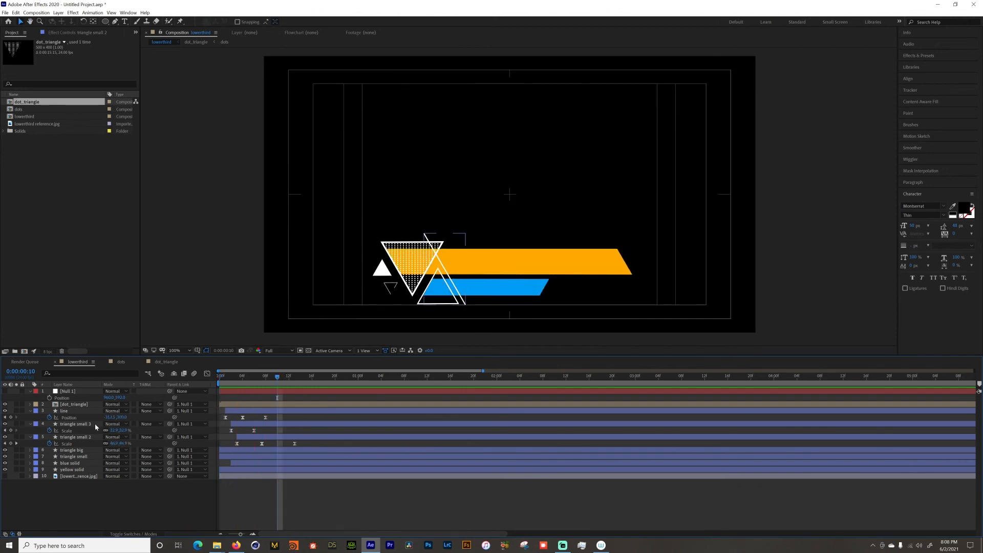
left_click(74, 450)
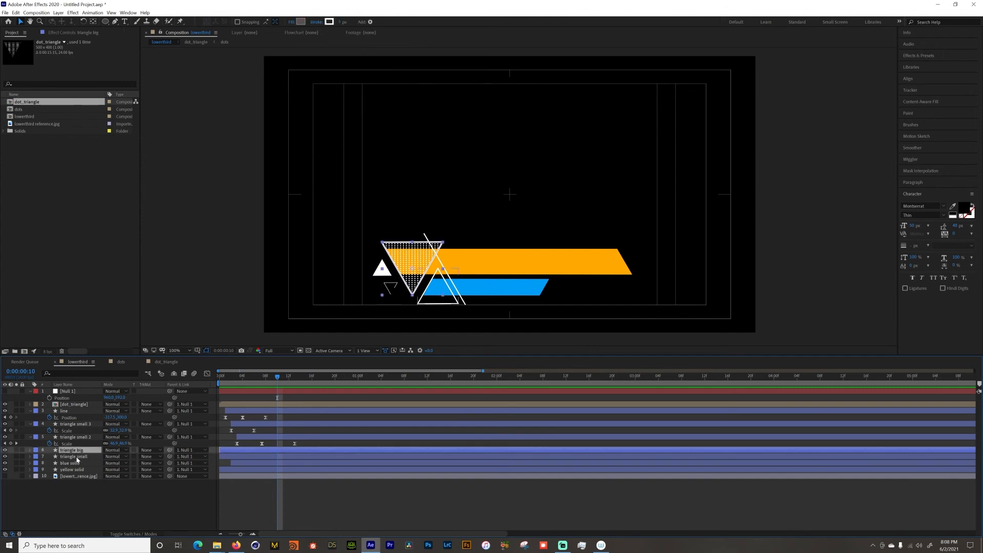
left_click(75, 457)
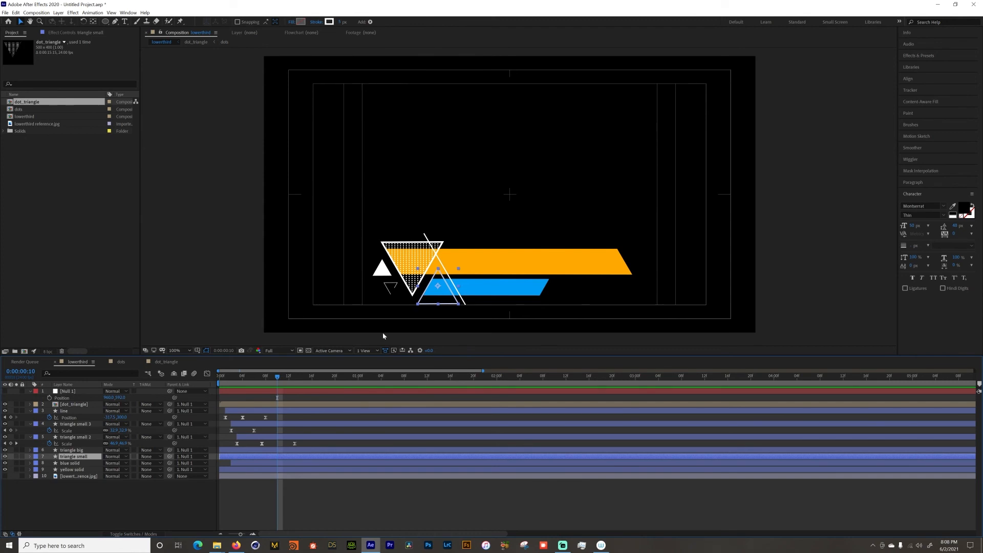
left_click(16, 456)
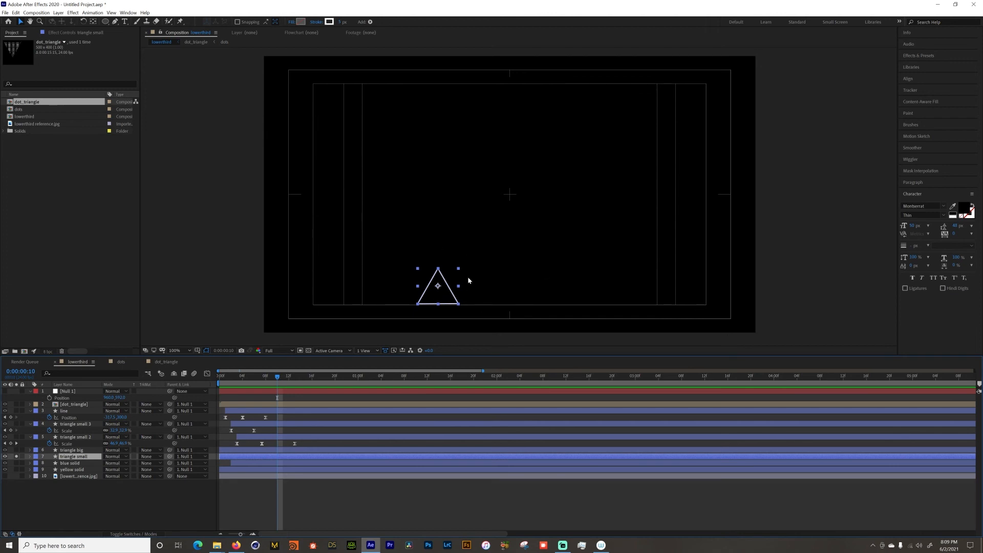
left_click(18, 456)
left_click(17, 456)
Step: Keyframe triangle small's Scale from 0% at frame 0 to 100% at frame 8, show its Rotation too, and preview
left_click(265, 378)
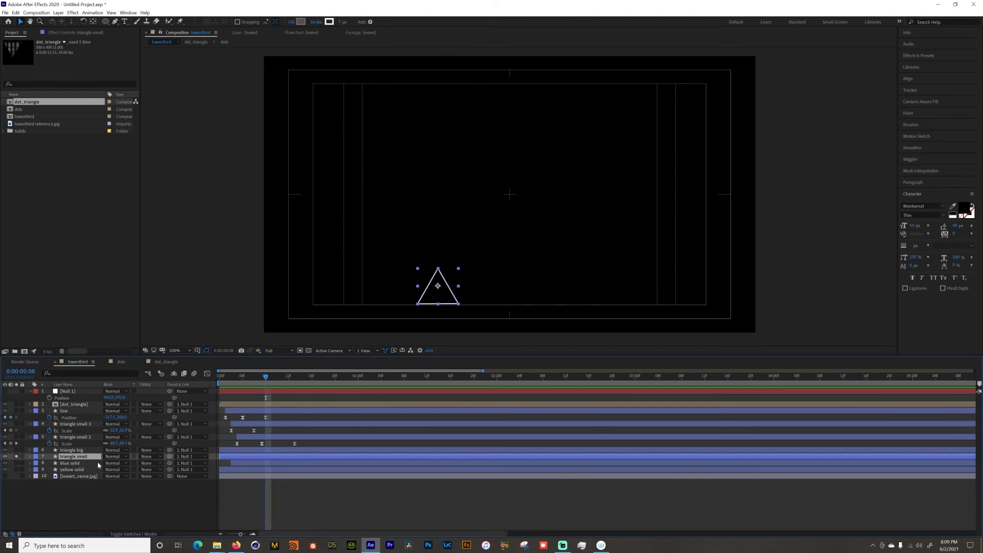
key("s")
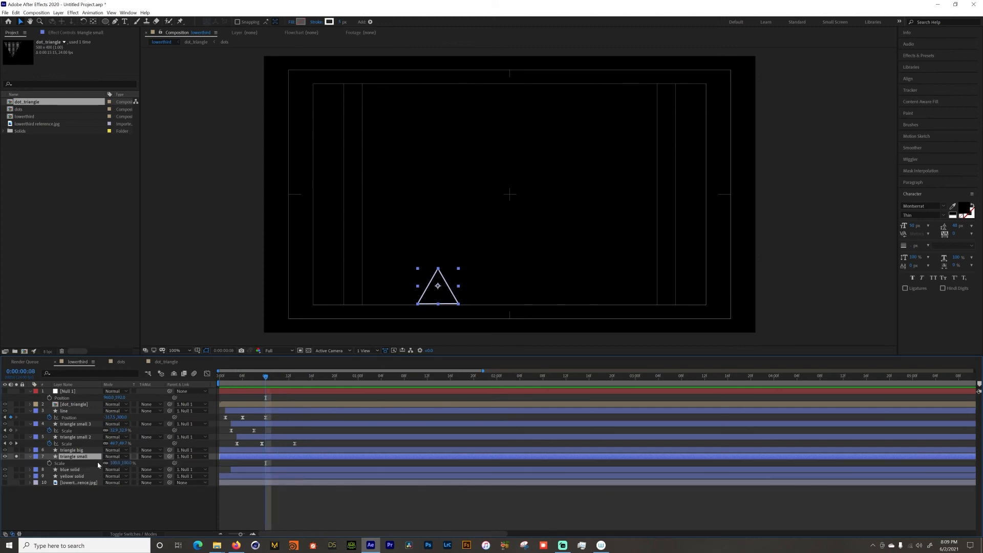
key("shift+r")
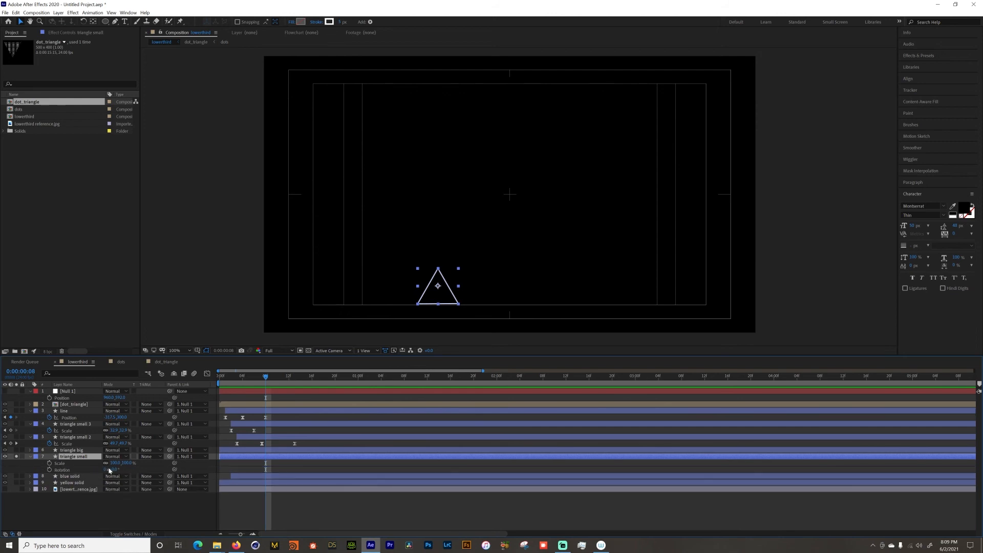
left_click(49, 463)
left_click_drag(248, 378, 210, 391)
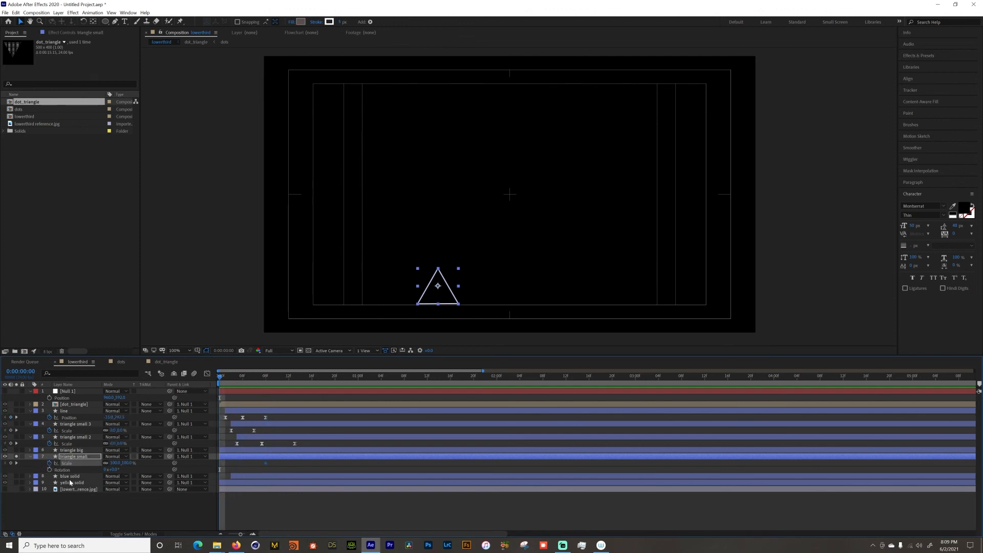
left_click(126, 464)
type("0")
key("Return")
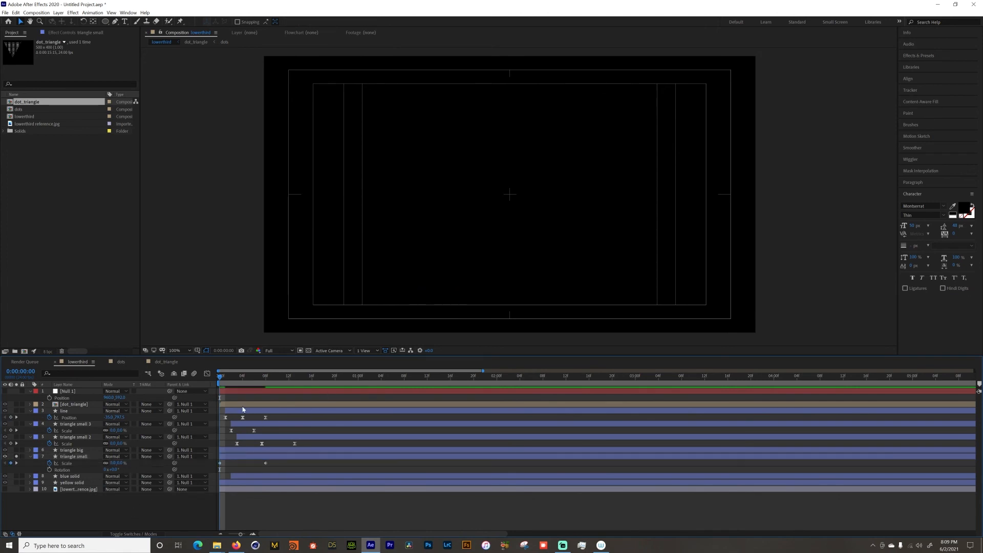
key("space")
key("space")
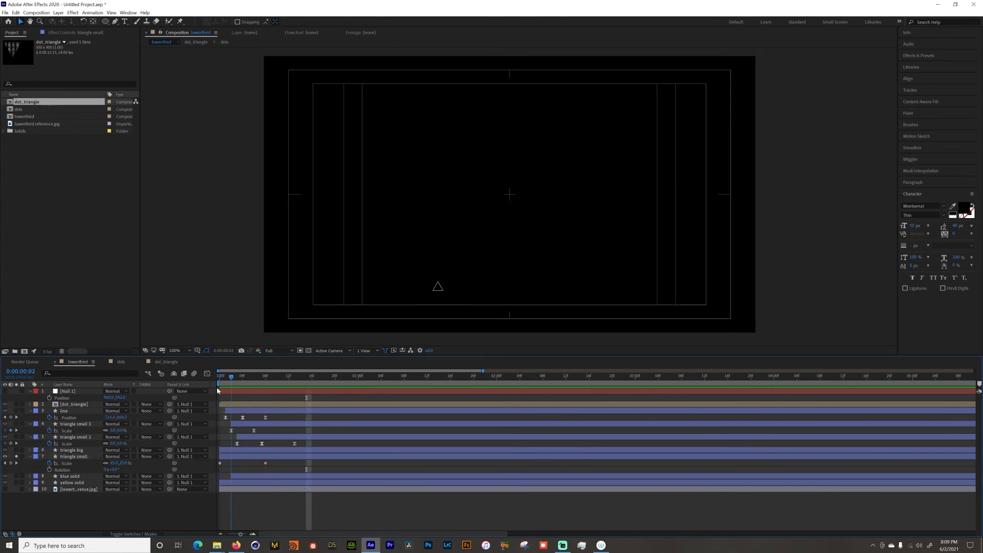
Step: Move triangle small's 100% Scale keyframe to frame 4 and add another 100% keyframe at frame 8
key("Page_Down")
key("Page_Down")
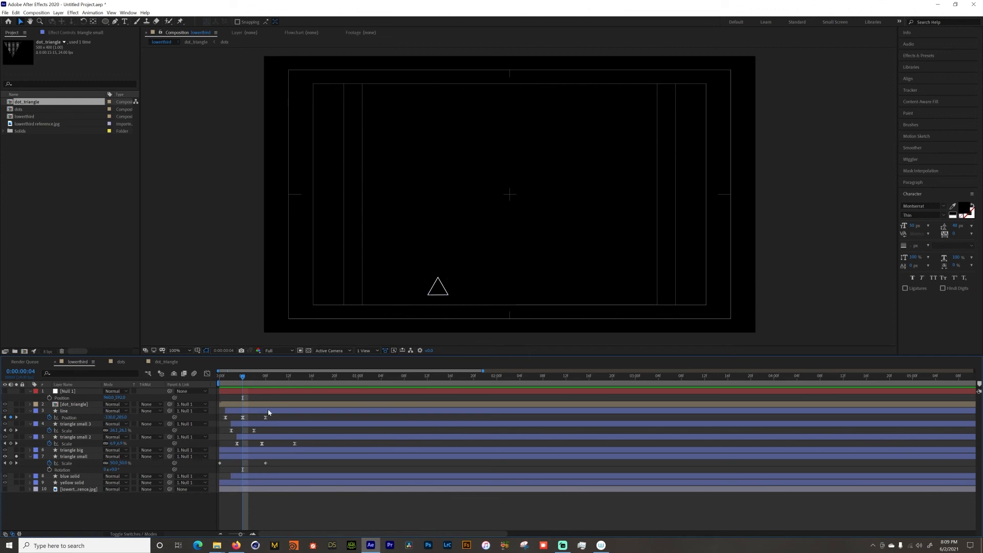
left_click(244, 378)
left_click_drag(266, 464, 242, 463)
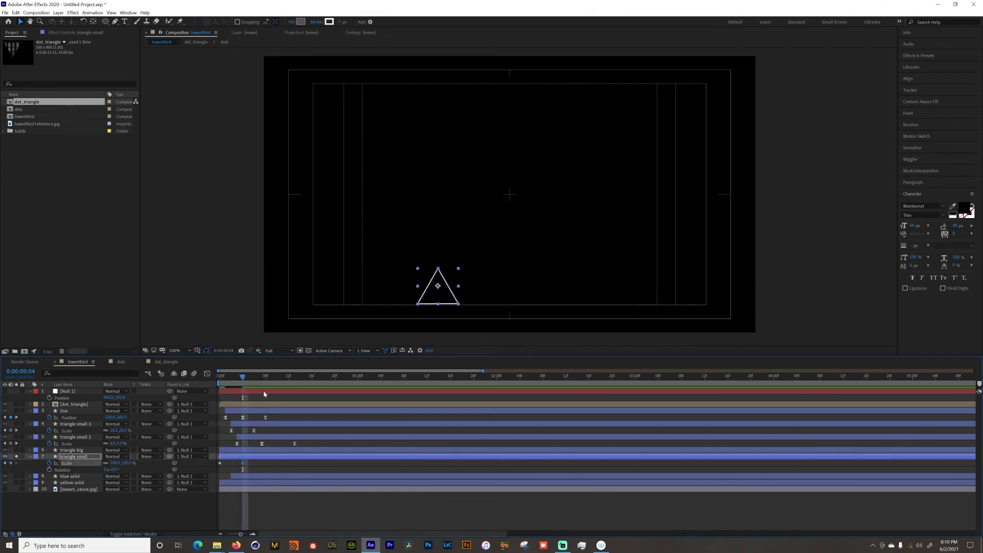
left_click(265, 379)
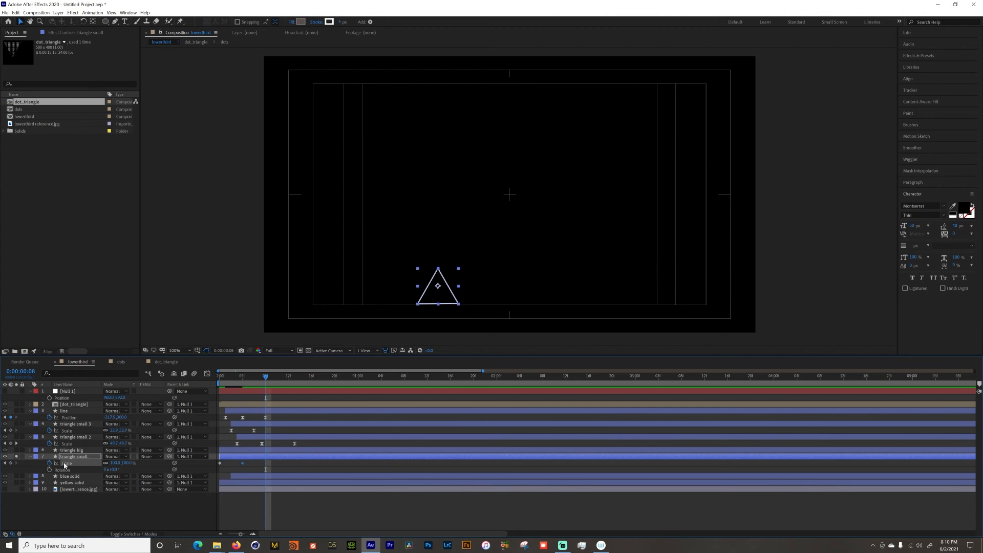
left_click(10, 463)
Step: Set triangle small's Scale to 105% at frame 4 and preview the overshoot from the start
left_click_drag(265, 377, 240, 408)
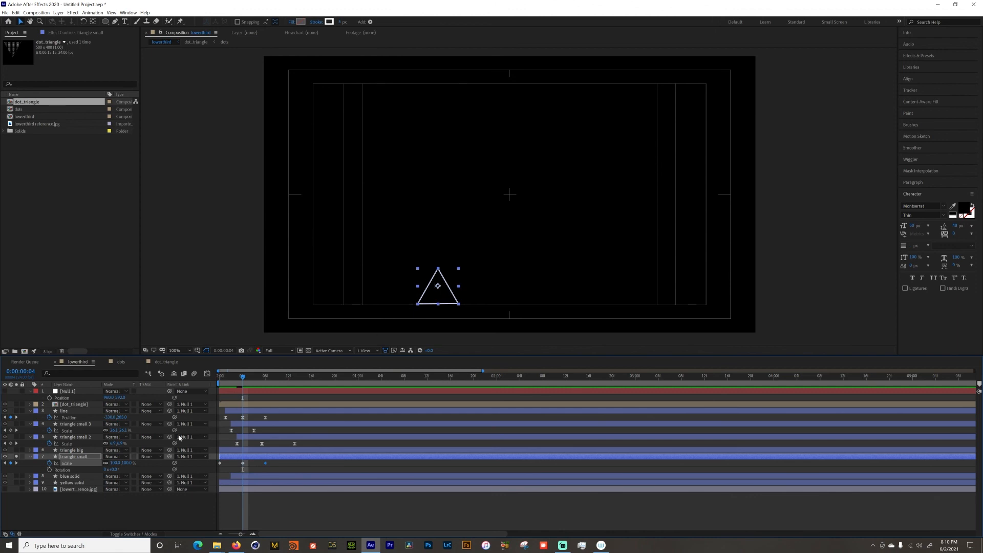
left_click(124, 463)
type("105")
left_click(171, 511)
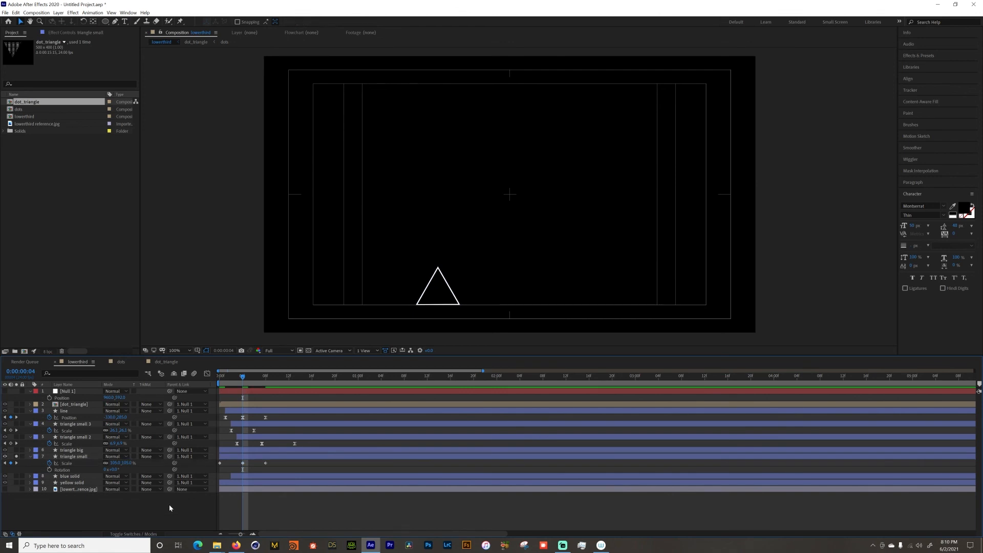
left_click(220, 378)
key("space")
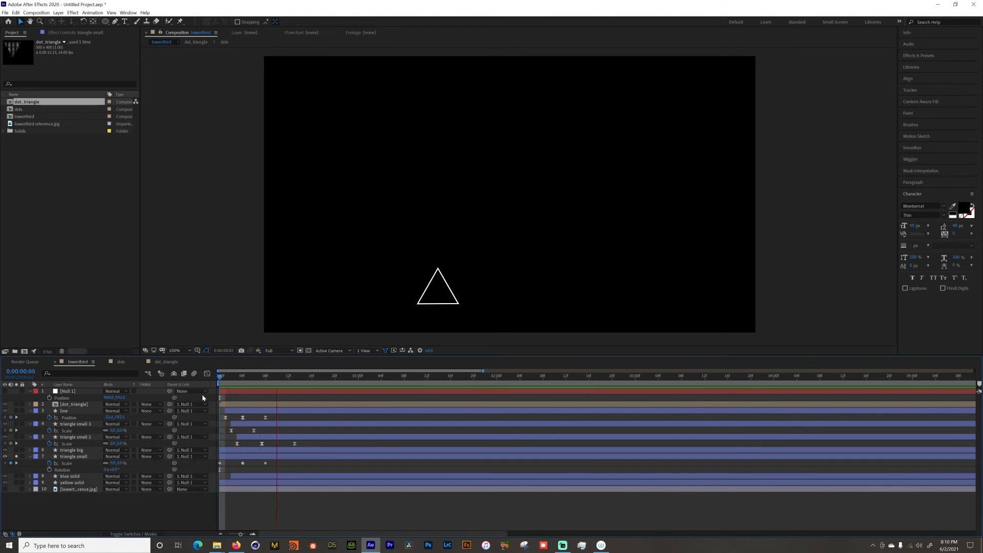
key("space")
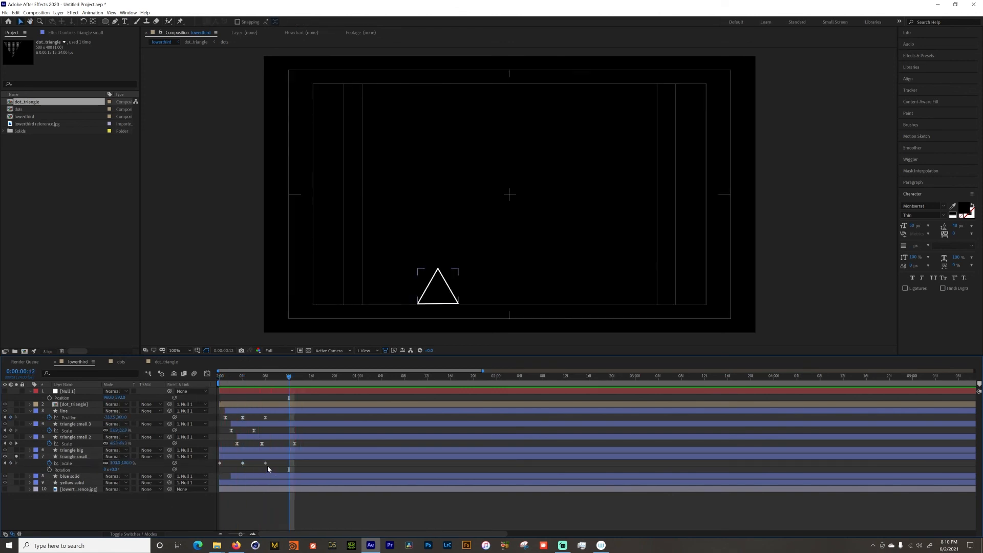
Step: Move triangle small's last Scale keyframe to frame 10, apply Easy Ease to all three, and soften the final settling in the speed graph
mouse_move(265, 463)
left_mouse_down()
mouse_move(278, 465)
mouse_move(214, 470)
left_mouse_up()
key("F9")
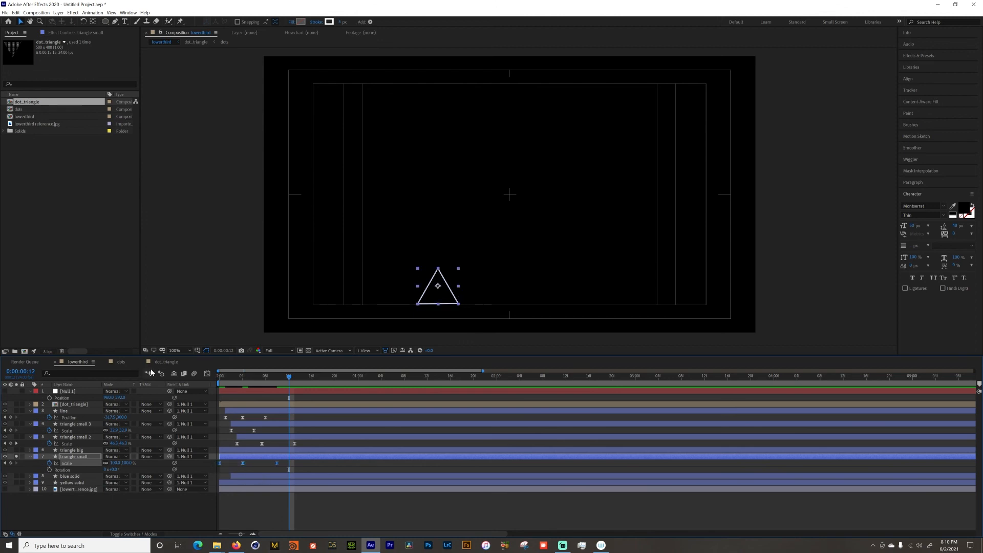
left_click(207, 374)
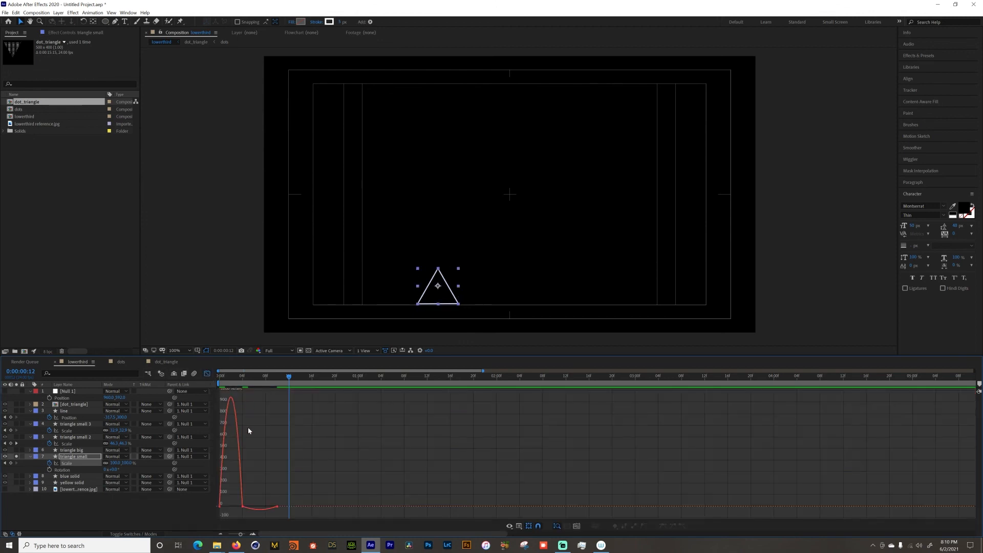
left_click_drag(272, 507, 264, 507)
left_click(208, 374)
key("space")
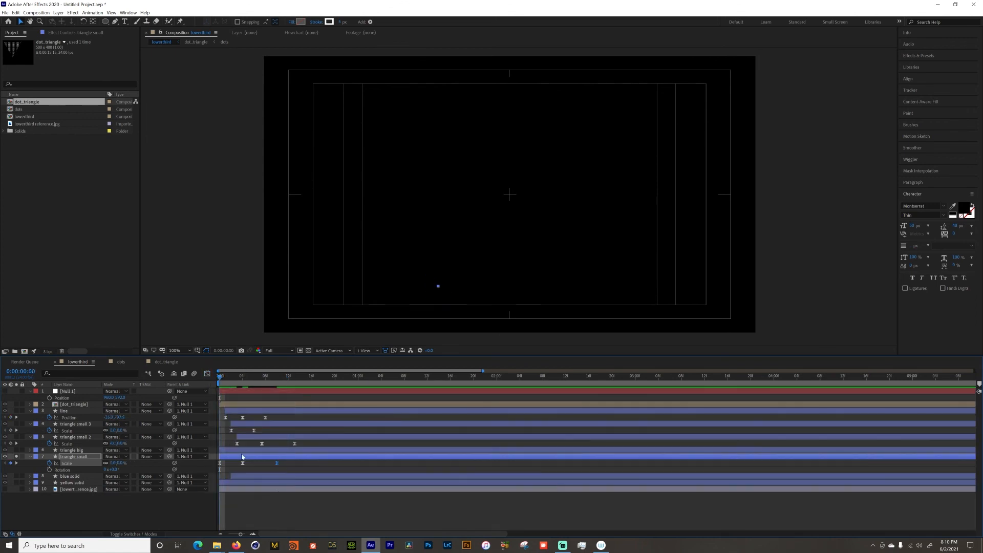
key("space")
Step: Keyframe triangle small's Rotation from -90° at frame 0 to 0° at frame 6
left_click(254, 375)
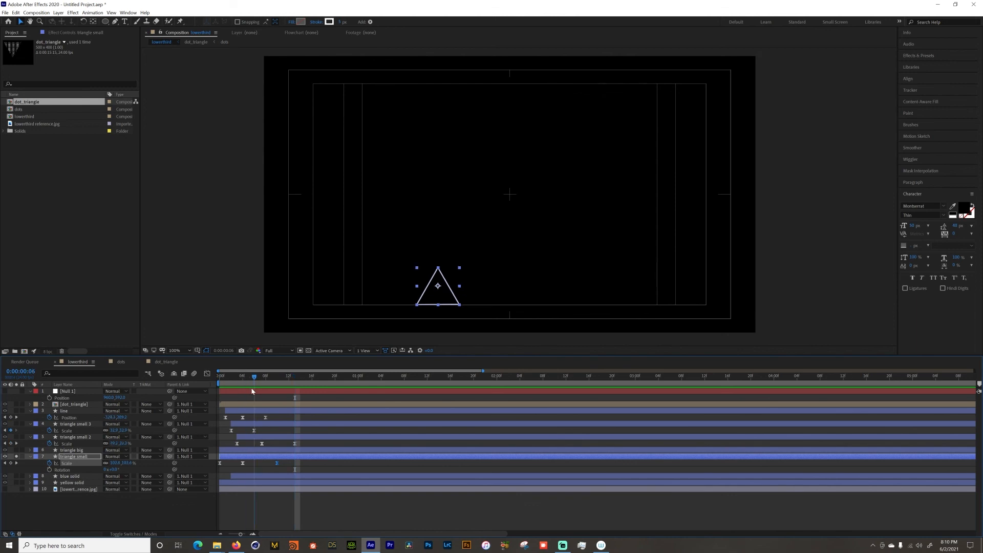
left_click(49, 470)
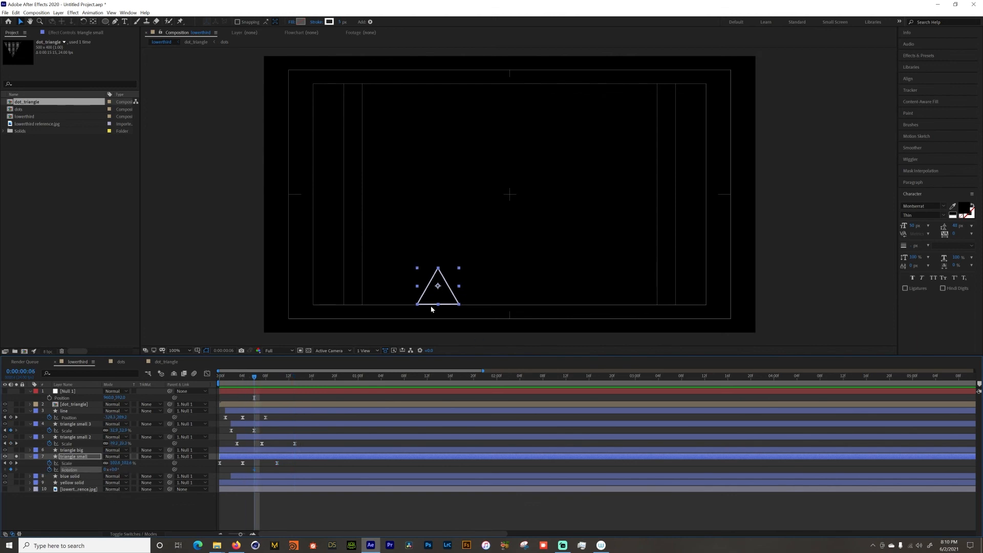
left_click(223, 380)
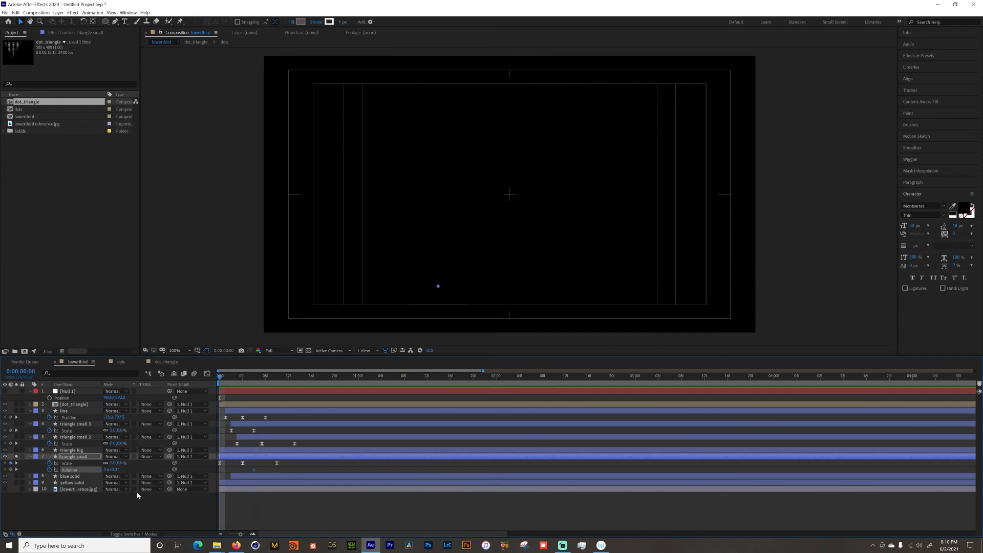
left_click(112, 469)
left_click(156, 524)
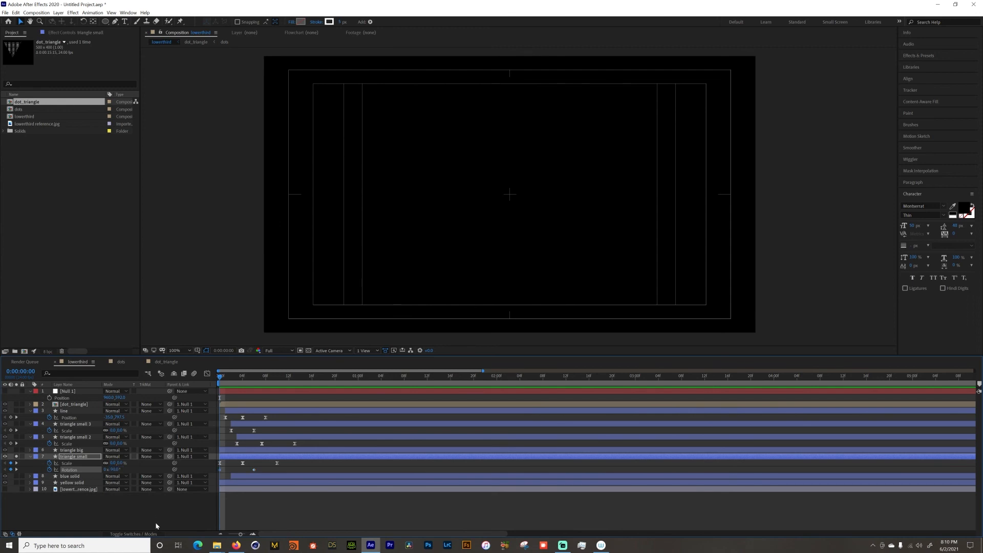
Step: Ease triangle small's Rotation keyframes, reshape the speed graph for a fast start and slow finish, and preview the spin
left_click(254, 469)
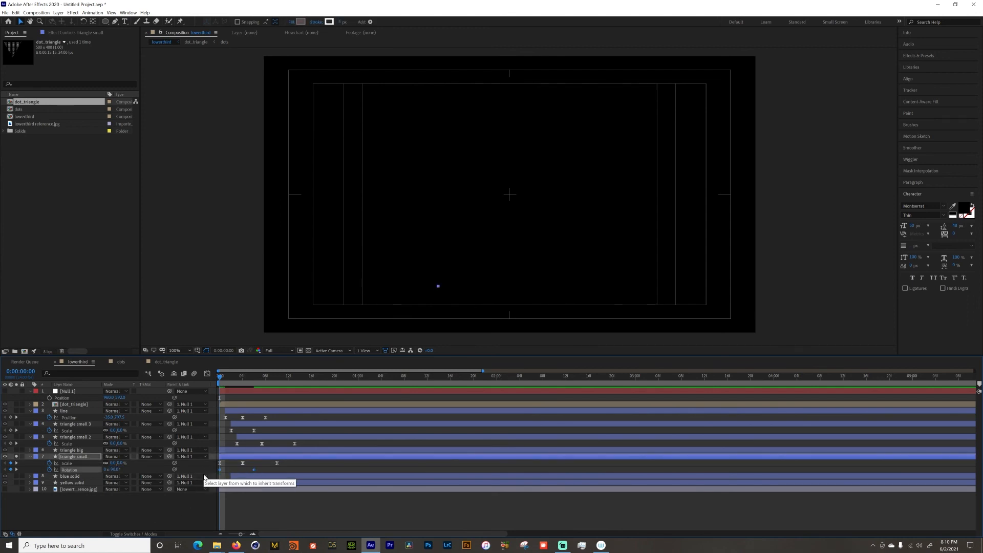
left_click(207, 373)
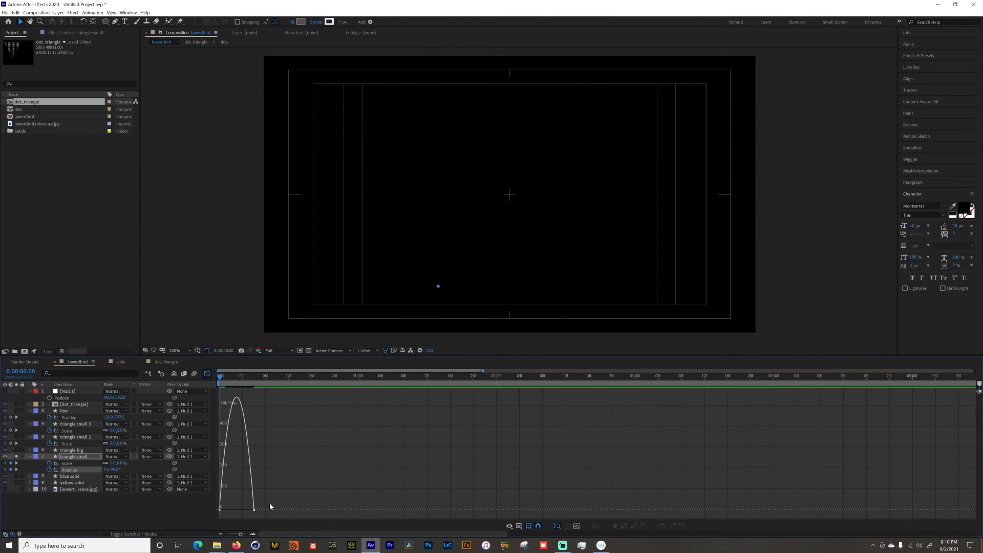
left_click_drag(270, 504, 238, 510)
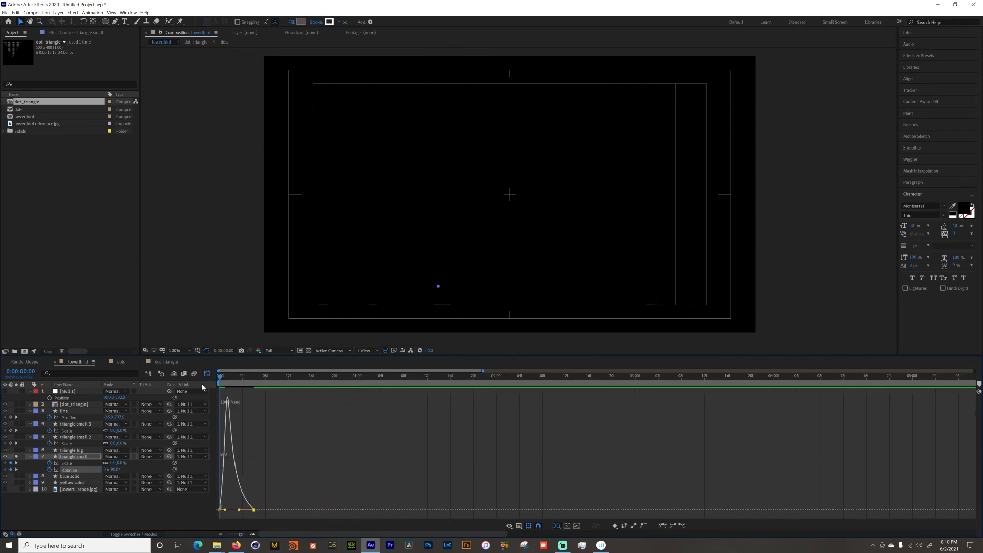
left_click(207, 373)
key("space")
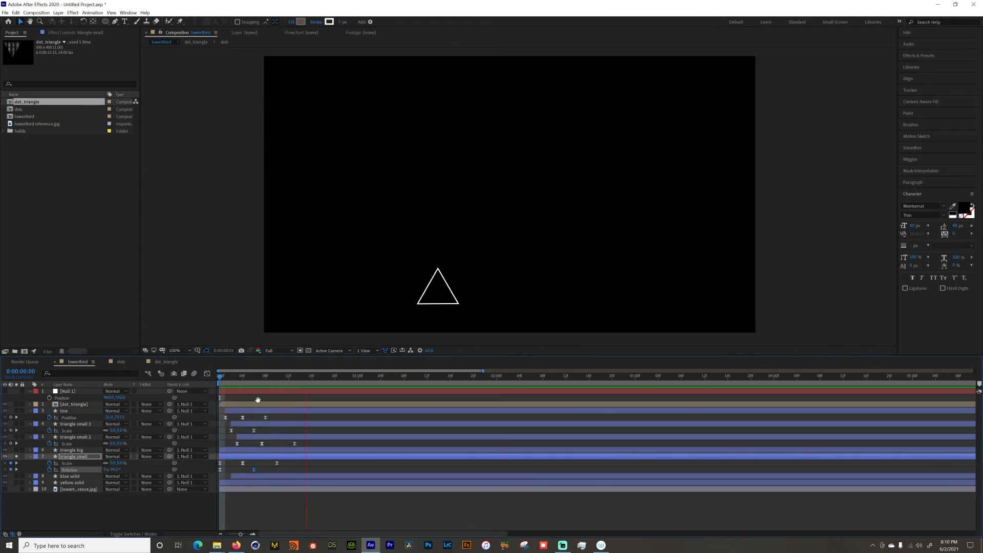
key("space")
left_click(221, 377)
key("space")
key("space")
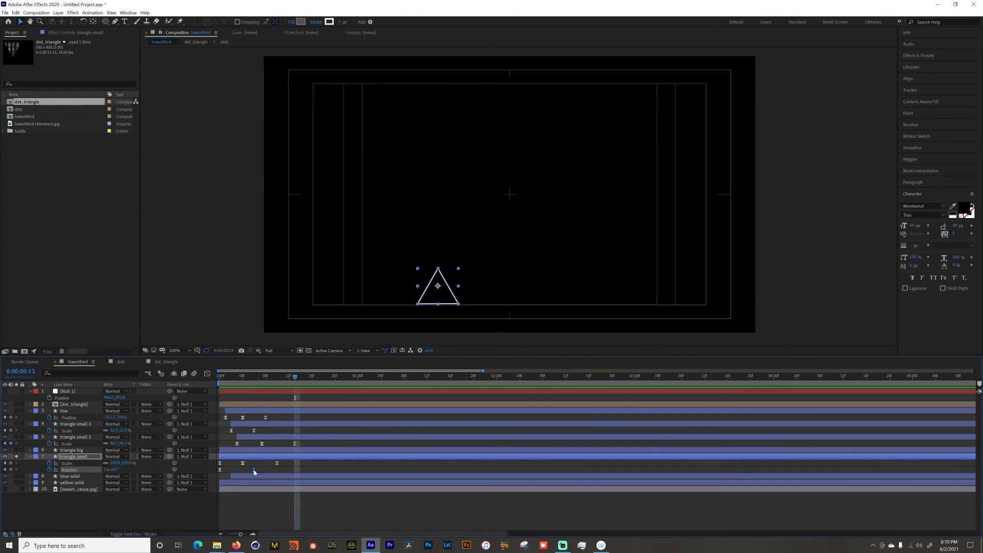
Step: Move triangle small's last Rotation keyframe to frame 12 and preview the slower spin
left_click_drag(254, 469, 289, 469)
key("Home")
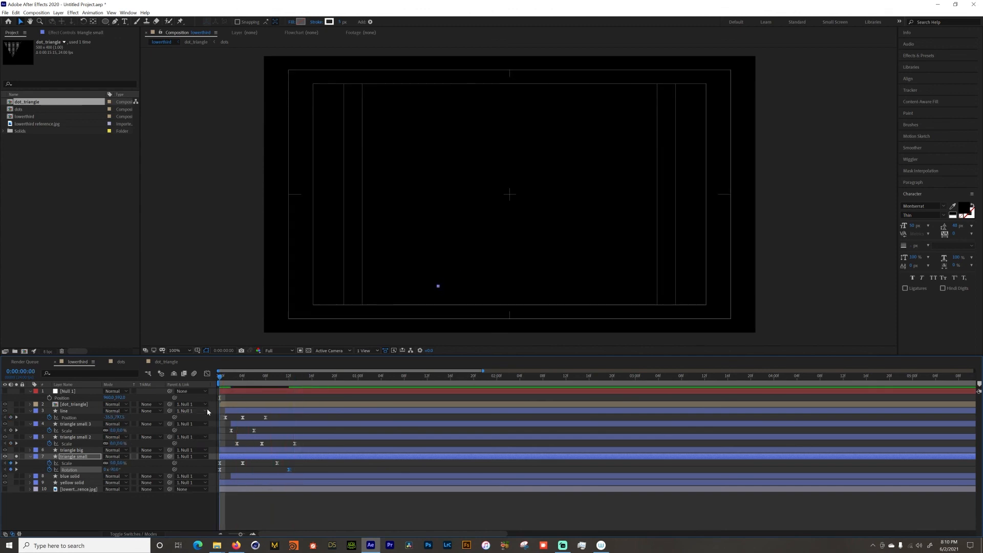
key("space")
key("space")
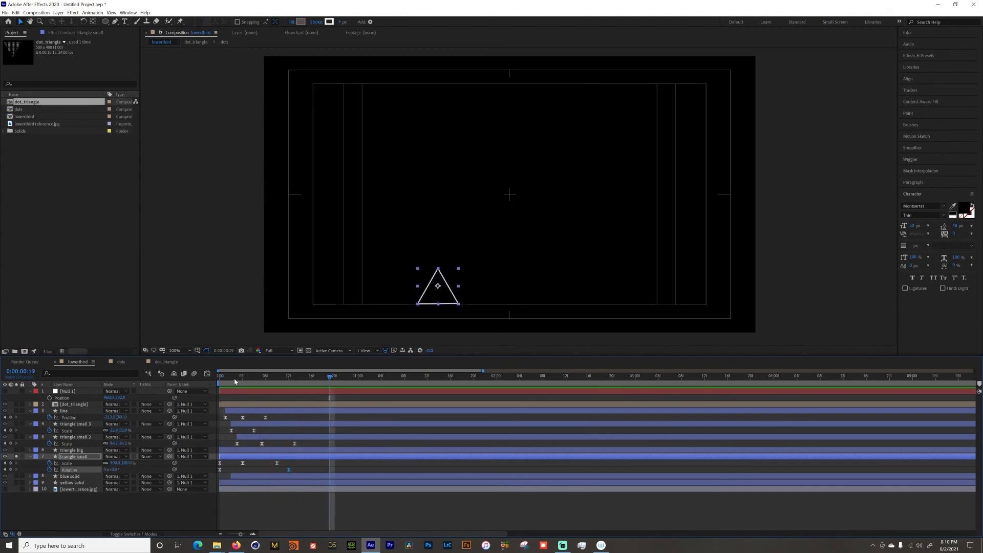
key("space")
key("space")
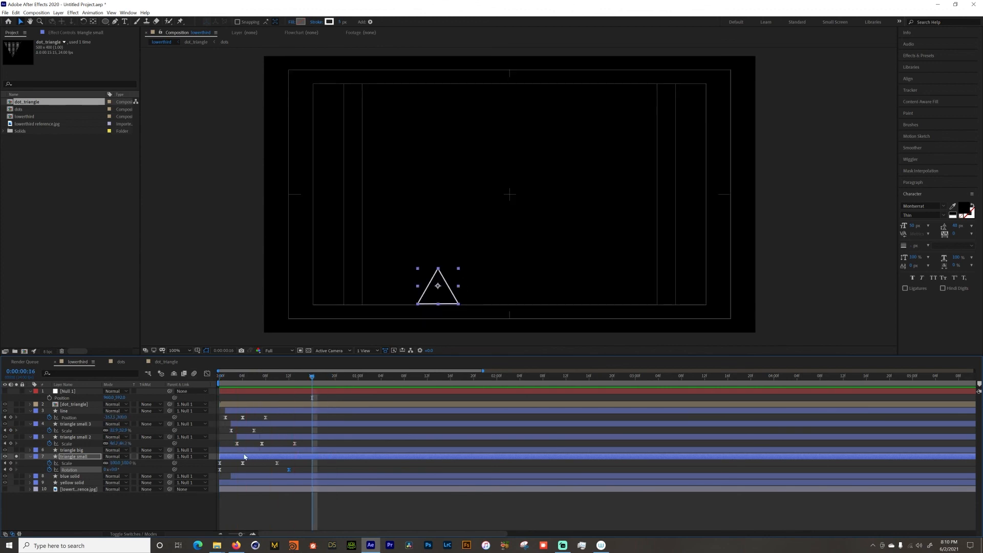
Step: Offset the triangle small layer to start at frame 4, preview it, and turn off its solo
left_click_drag(244, 456, 267, 463)
key("Home")
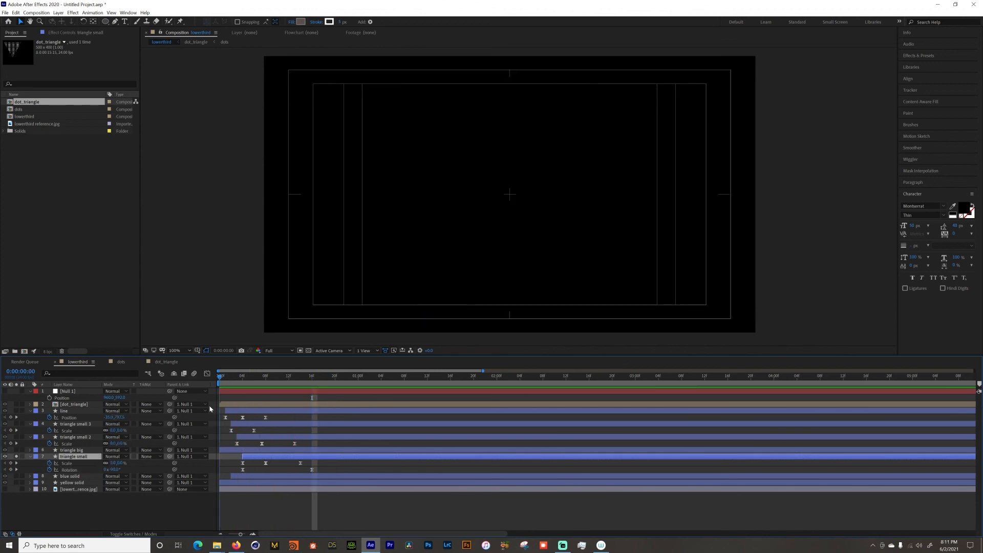
key("space")
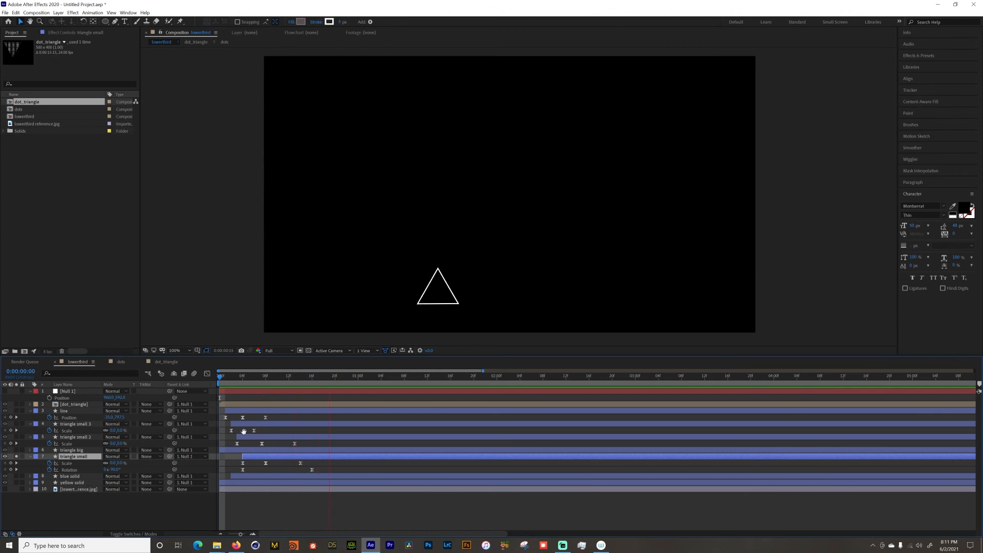
key("space")
left_click(16, 456)
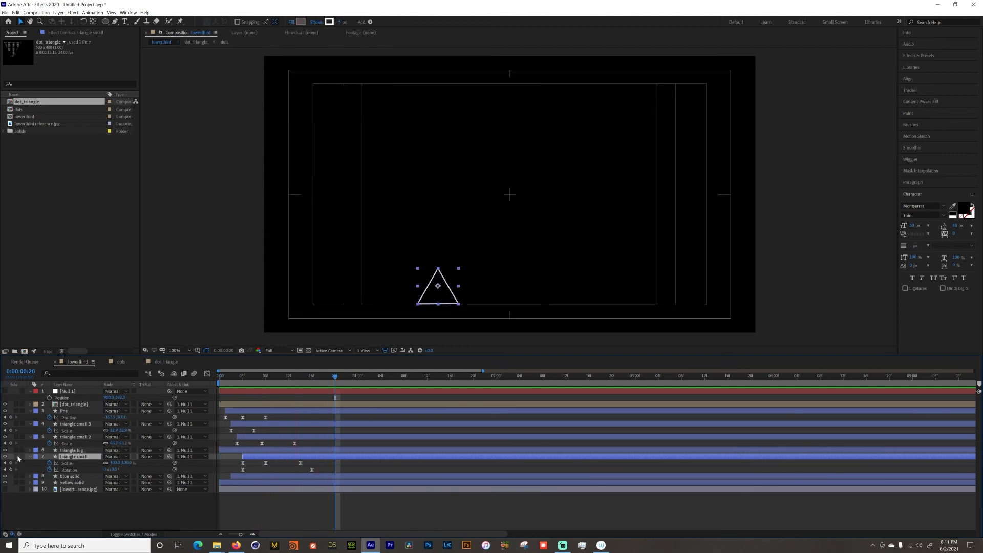
Step: Preview the whole lower-third animation from the start and deselect the triangle small layer
key("Home")
key("space")
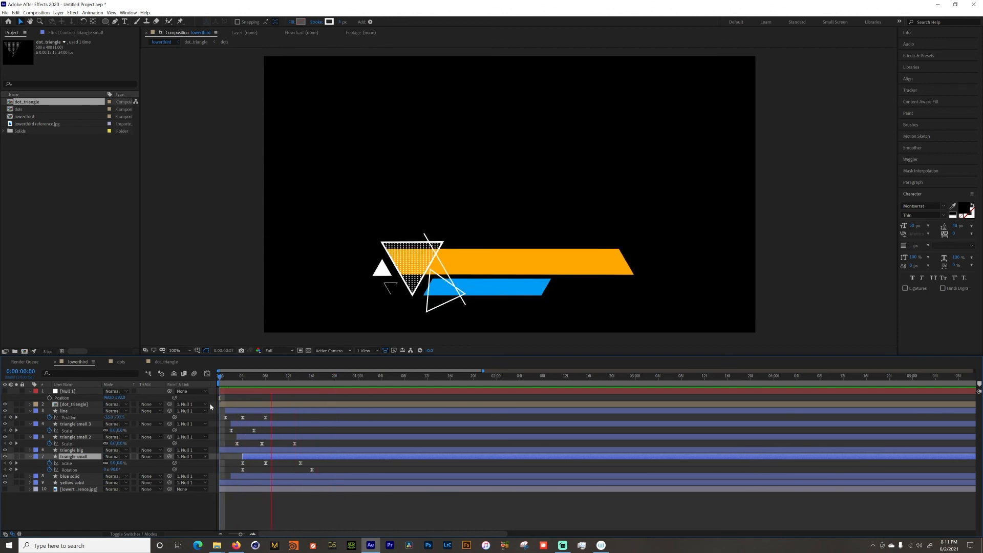
key("space")
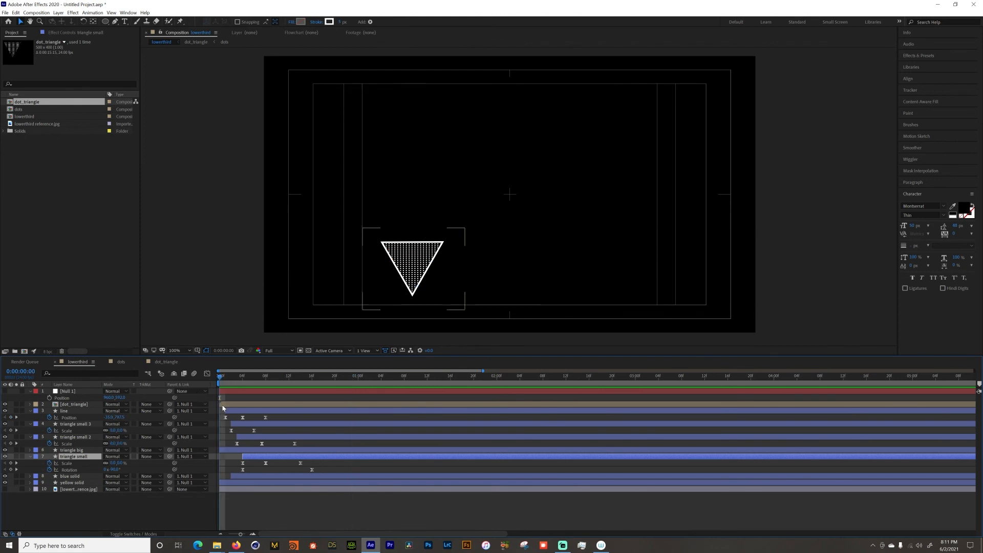
key("space")
key("space")
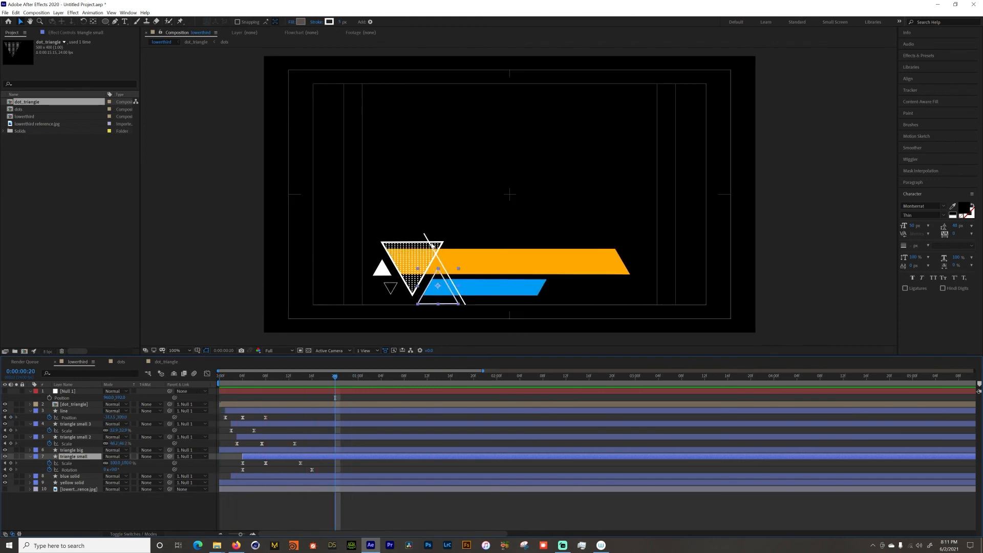
left_click(173, 515)
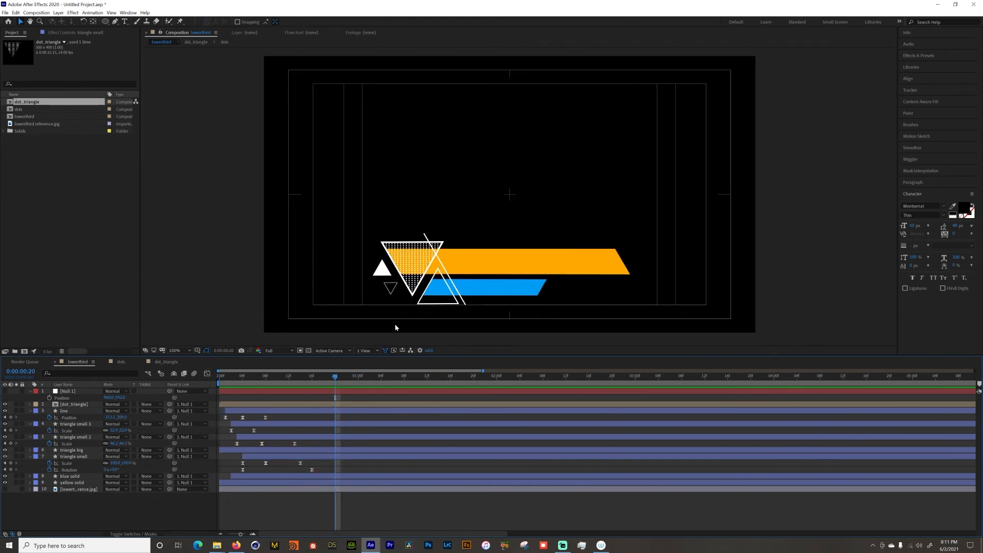
Step: Solo the dot_triangle layer and keyframe its Scale from 0% at frame 0 to 100% at frame 6
left_click(16, 404)
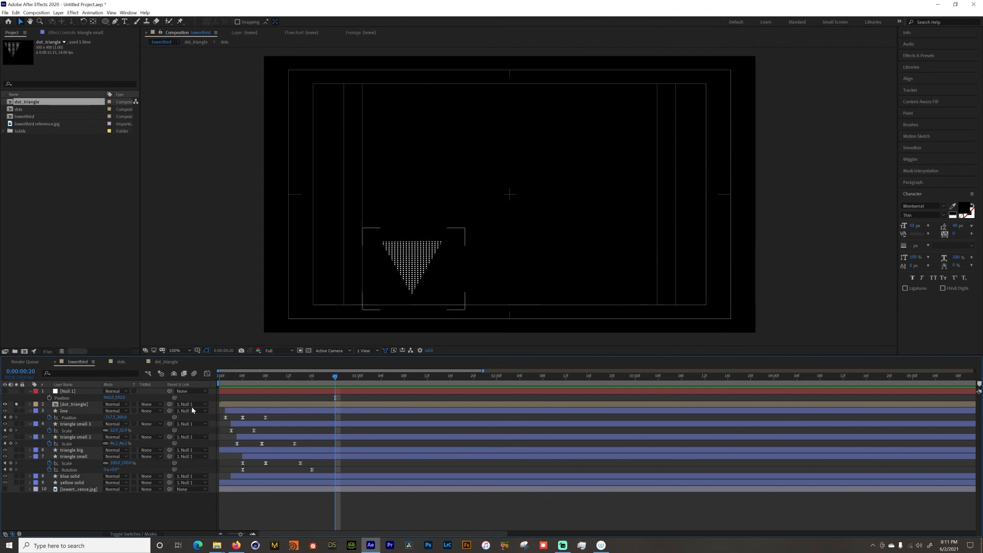
key("Home")
left_click_drag(335, 398, 206, 406)
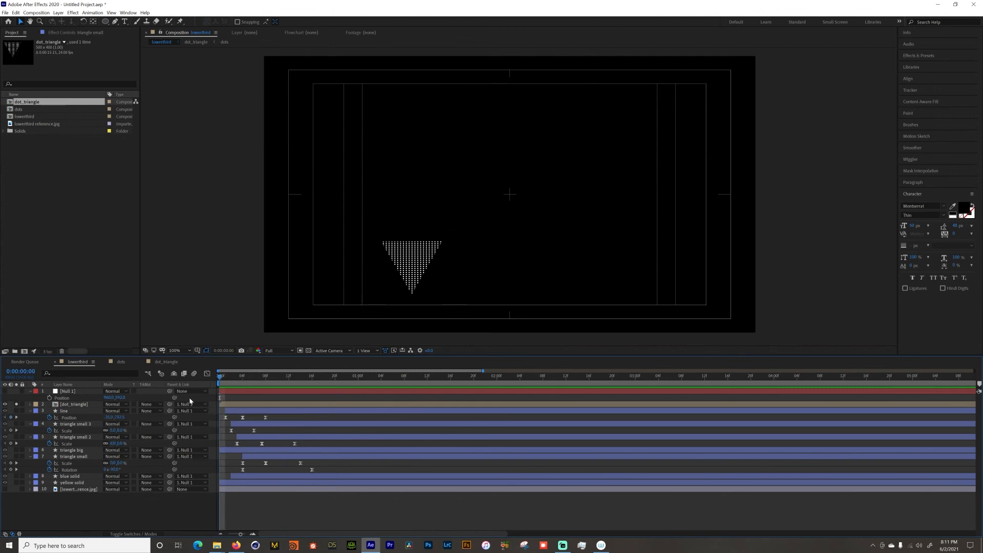
left_click(81, 405)
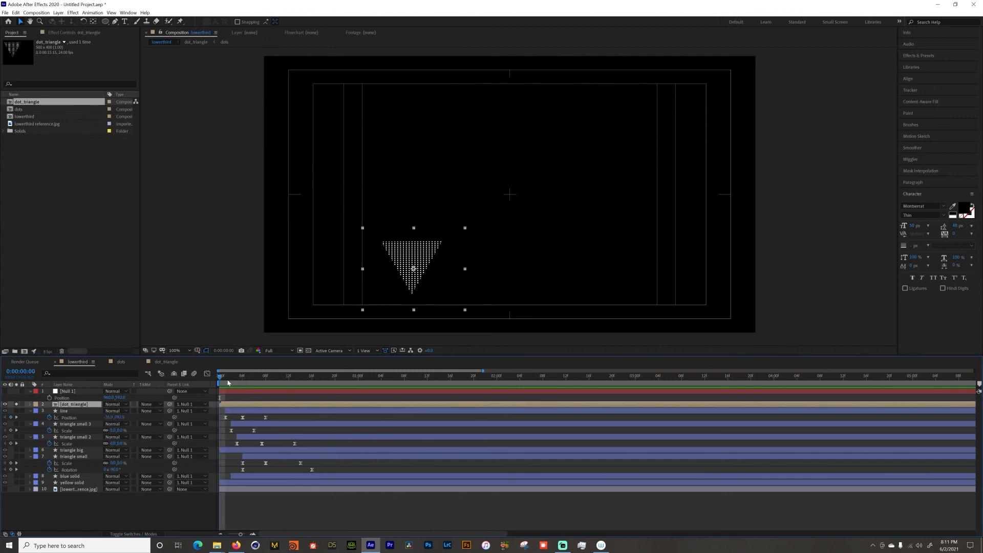
left_click(242, 387)
left_click_drag(244, 388, 255, 388)
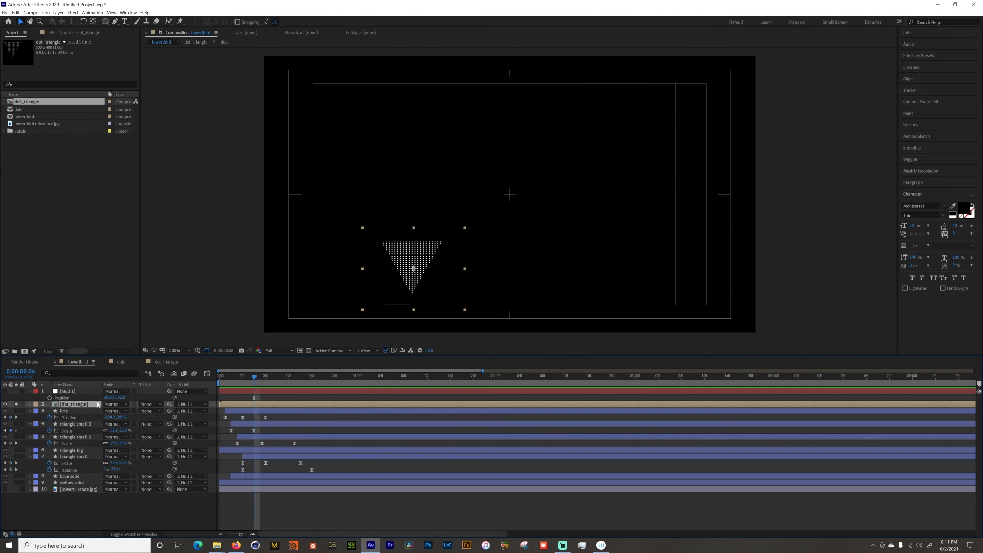
key("s")
left_click(77, 410)
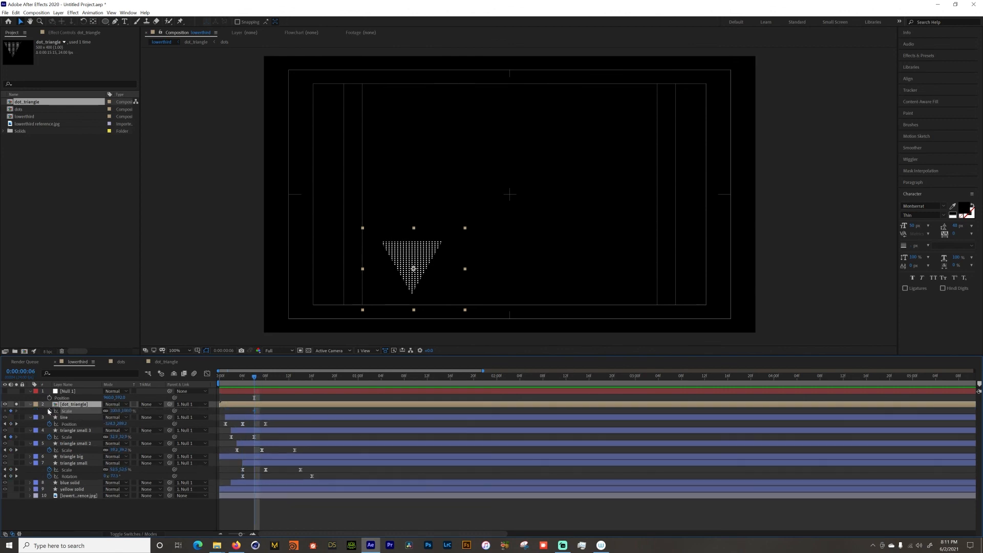
left_click(219, 386)
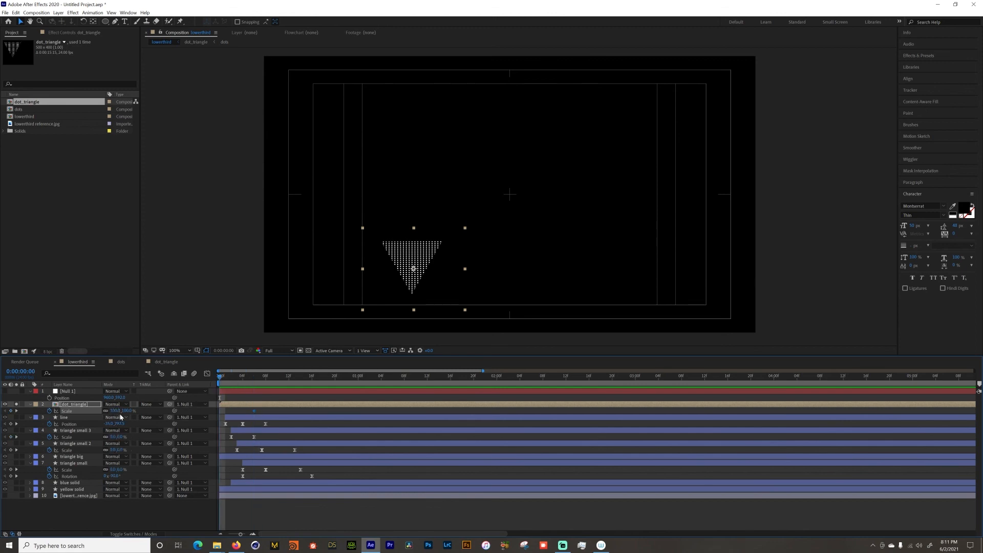
left_click(127, 411)
type("0")
key("Return")
Step: Add a 100% Scale keyframe for dot_triangle at frame 9, set the middle keyframe to 105% and move it to frame 3
left_click_drag(229, 388, 271, 387)
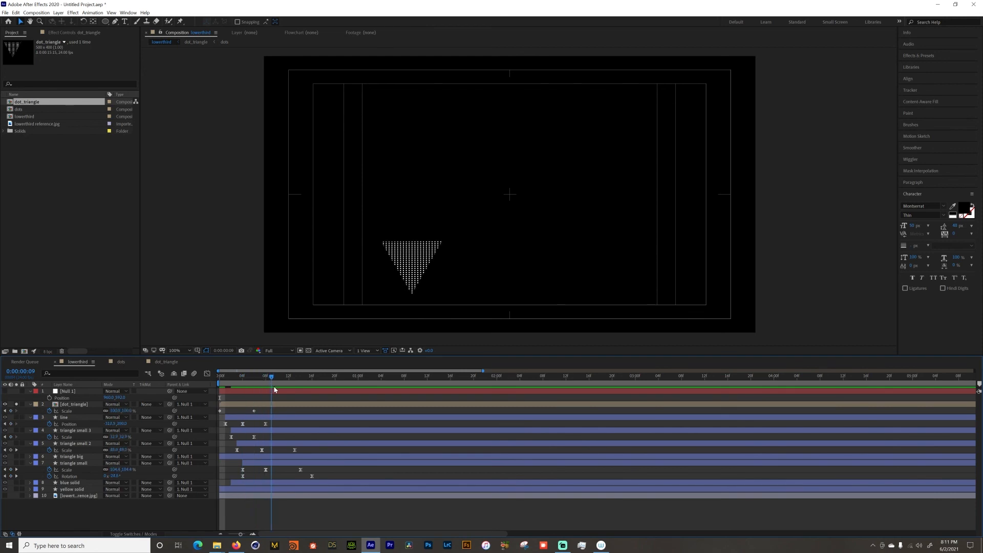
left_click(11, 412)
left_click(6, 411)
left_click(127, 410)
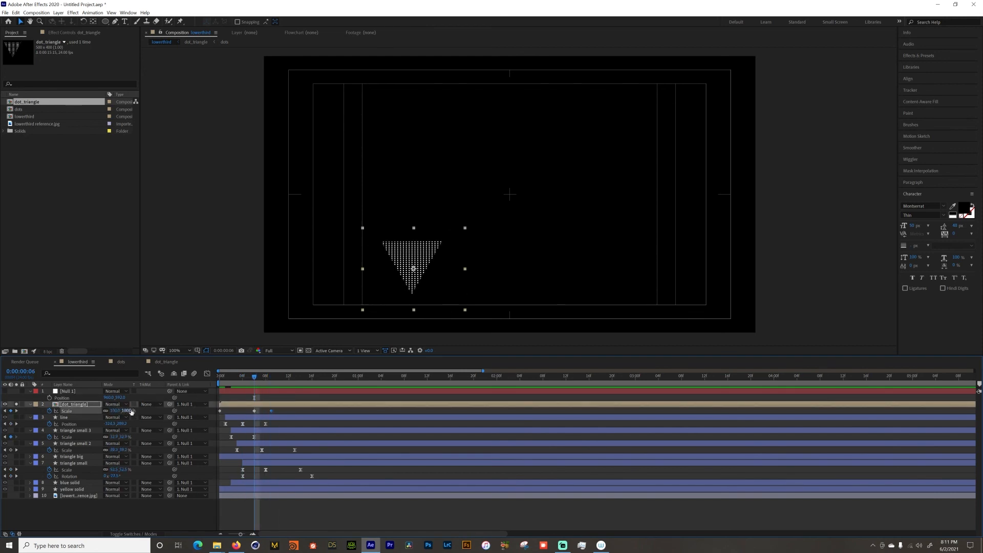
type("105")
key("Return")
left_click_drag(255, 411, 215, 415)
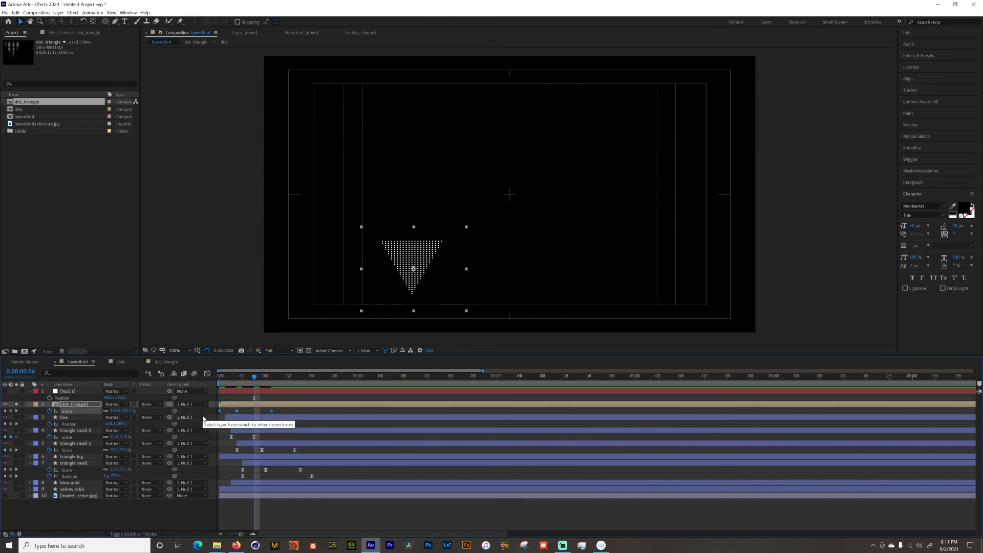
Step: Ease dot_triangle's Scale keyframes, reshape the speed graph for a slow finish, and move the middle keyframe to frame 4
left_click(207, 373)
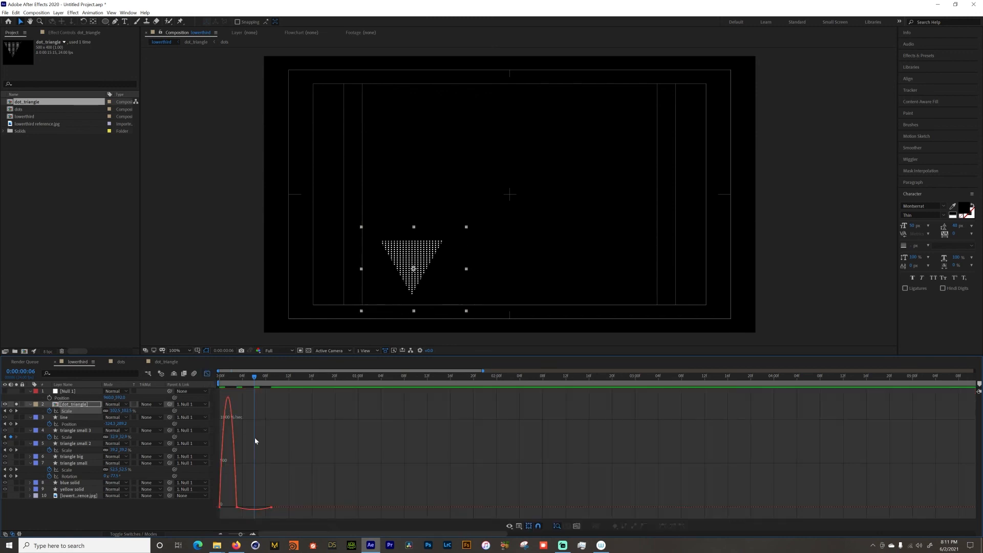
double_click(263, 509)
left_click_drag(265, 507, 240, 507)
left_click(207, 374)
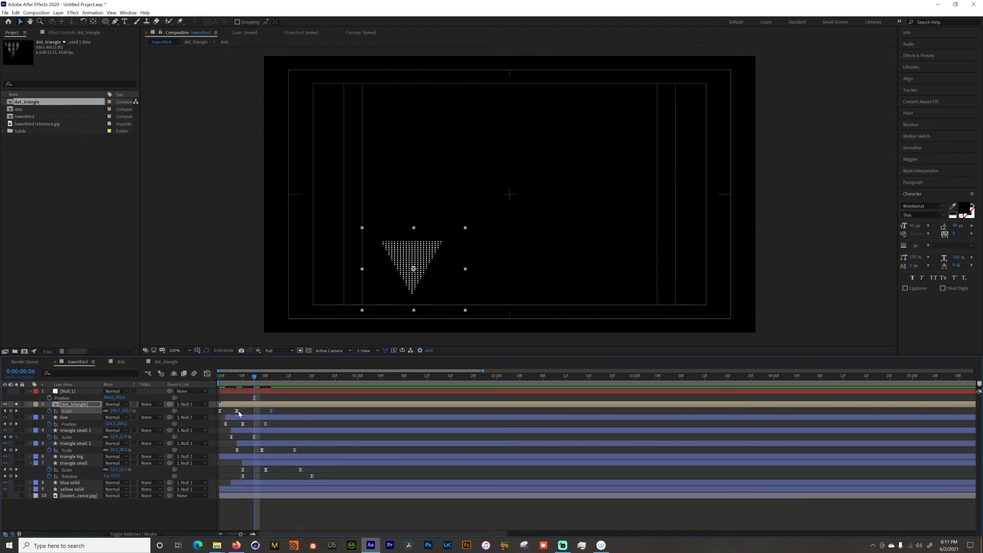
left_click_drag(238, 412, 242, 414)
Step: Keyframe dot_triangle's Rotation from -180° at frame 0 to 0° at frame 6
key("shift+r")
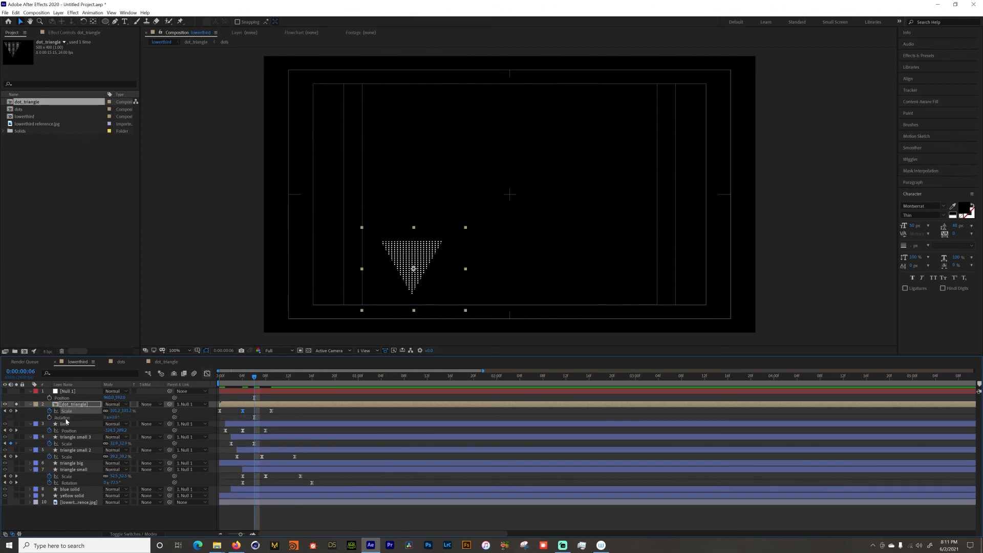
left_click(50, 418)
key("Home")
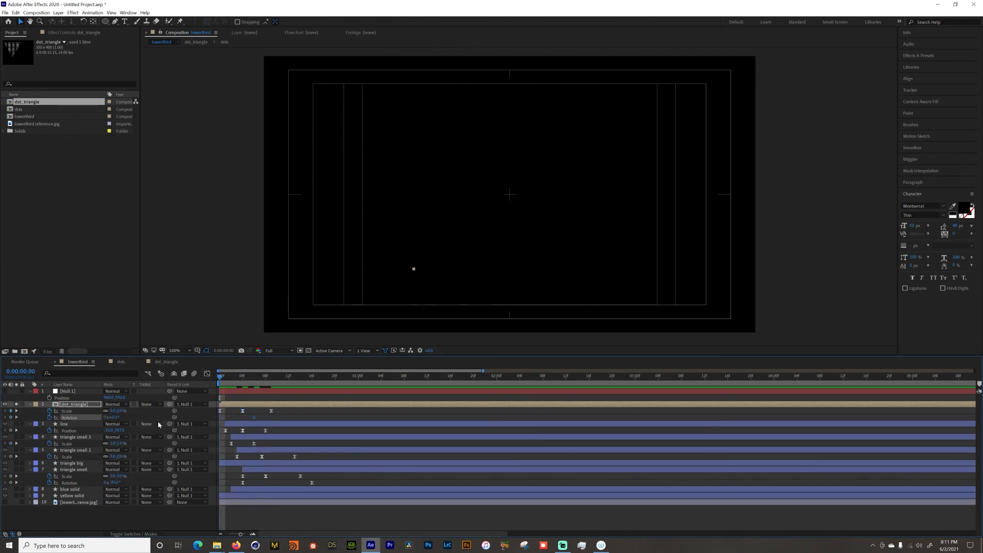
left_click(115, 418)
type("-180")
left_click(153, 416)
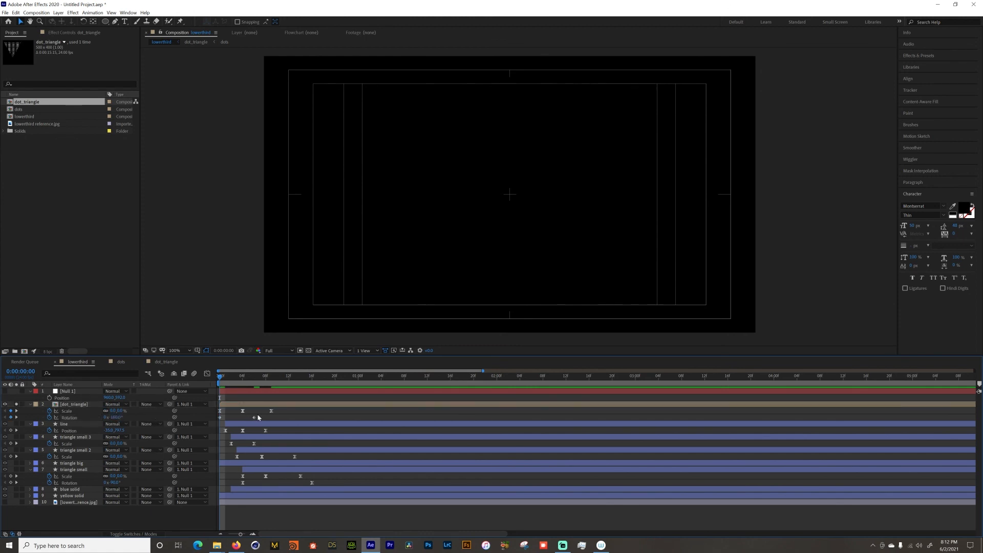
Step: Ease dot_triangle's Rotation keyframes and preview the combined scale and spin from the start
left_click_drag(247, 418, 213, 420)
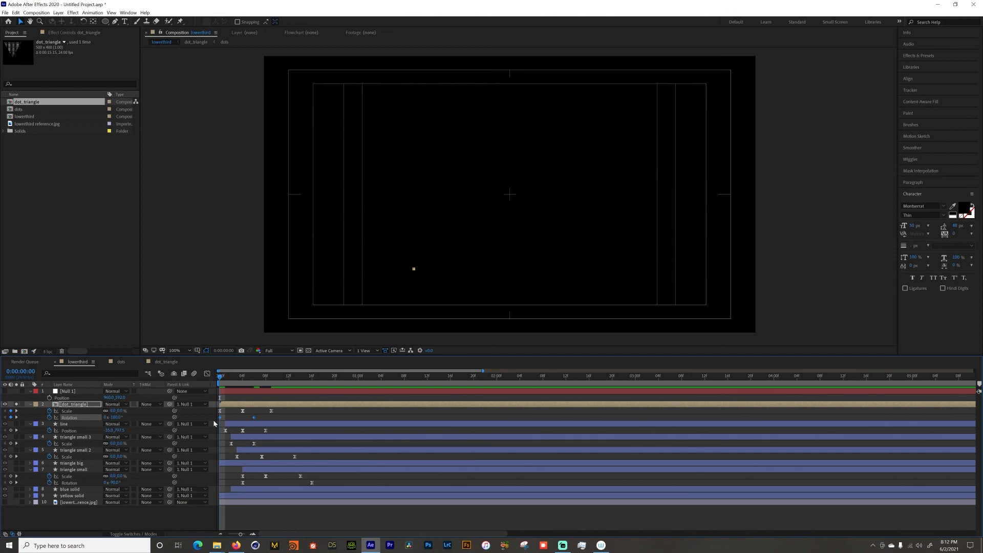
key("space")
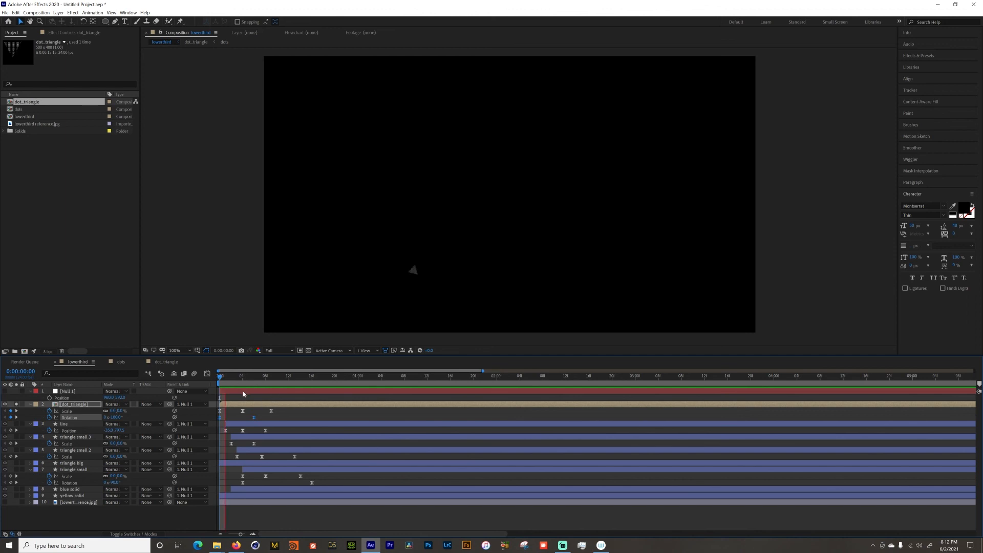
key("space")
left_click_drag(246, 386, 271, 386)
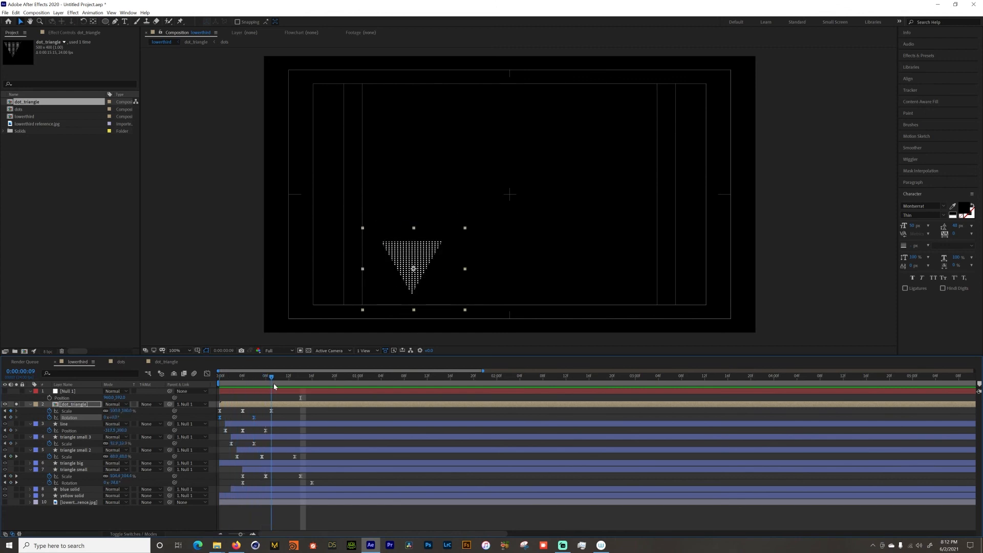
left_click(220, 381)
key("space")
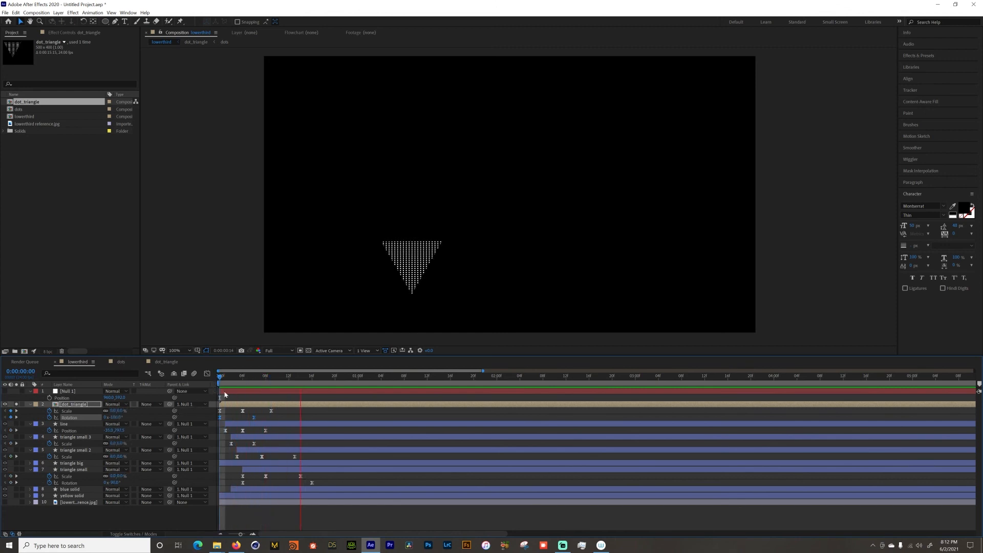
key("space")
left_click(220, 378)
key("space")
key("space")
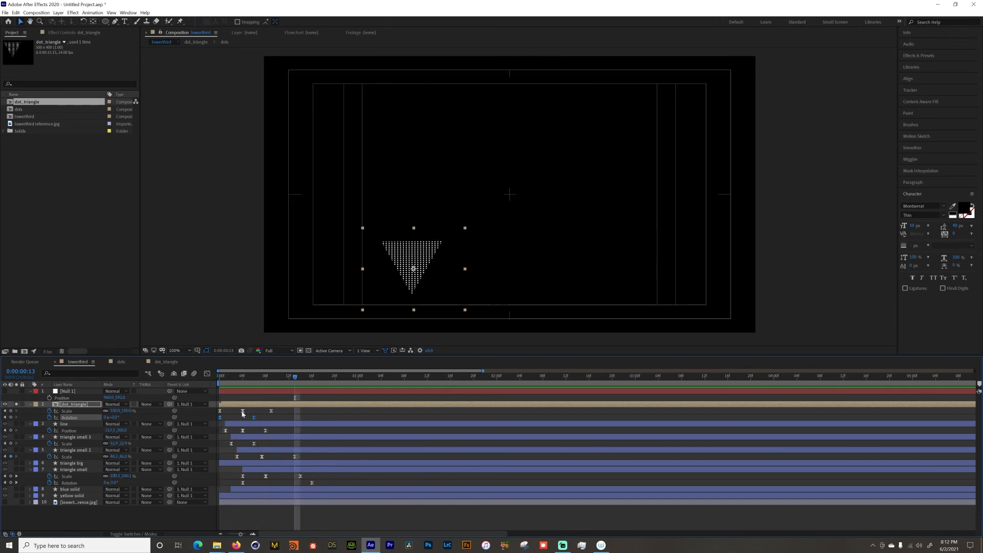
Step: Move dot_triangle's middle Scale keyframe to frame 2 and preview the faster scale-in
left_click(221, 381)
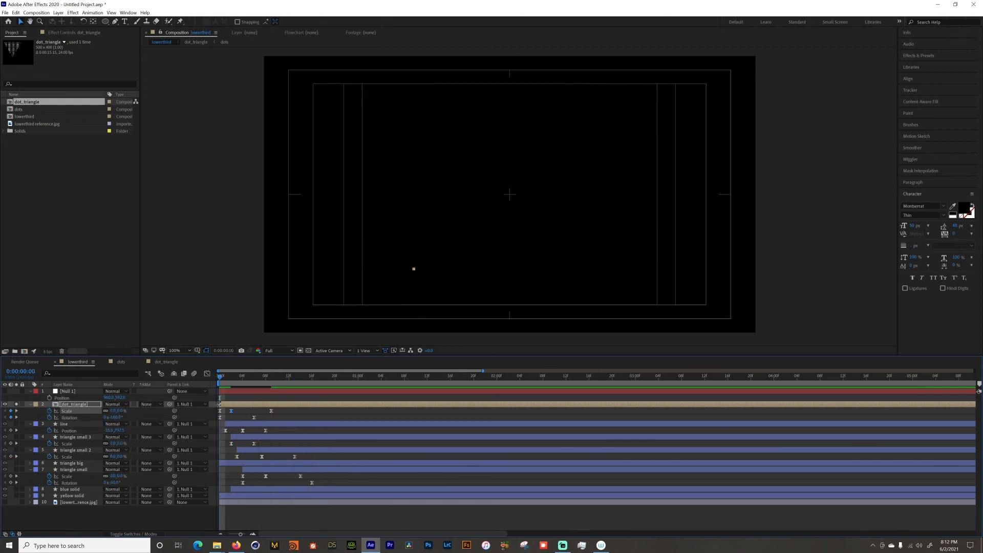
key("space")
key("space")
Step: Move dot_triangle's last Rotation keyframe to frame 11, reshape its speed graph for a fast start and slow finish, and preview
left_click(272, 417)
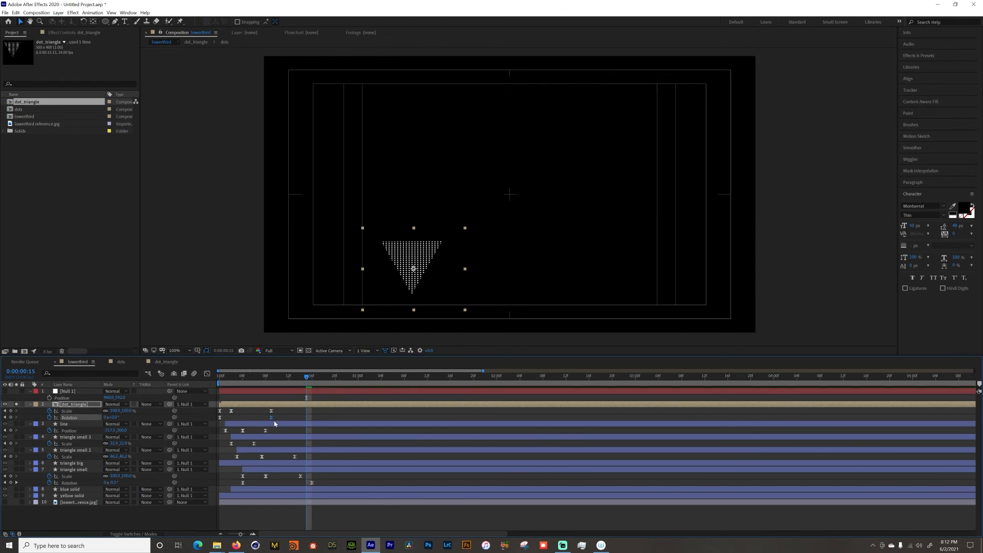
left_click_drag(274, 420, 284, 420)
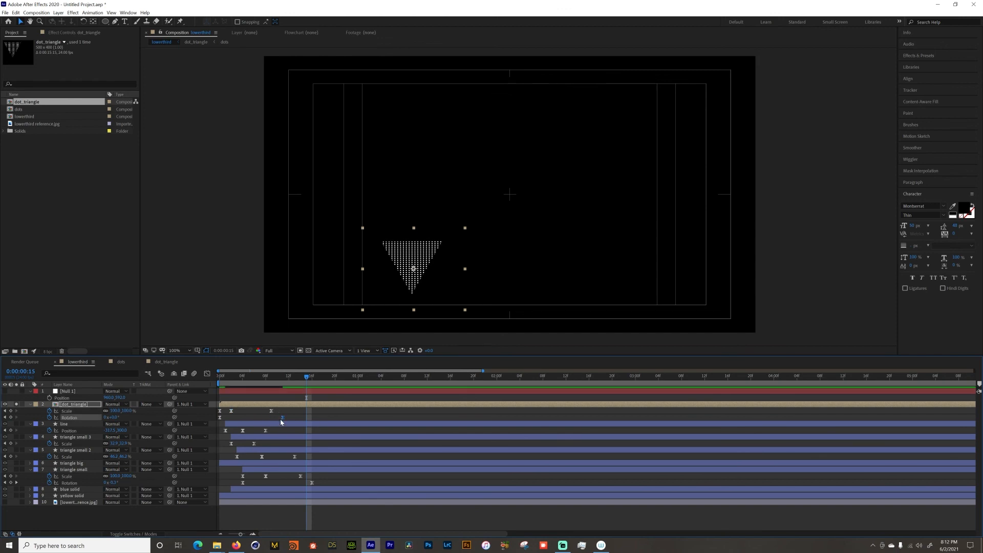
left_click(207, 376)
left_click_drag(272, 510, 228, 511)
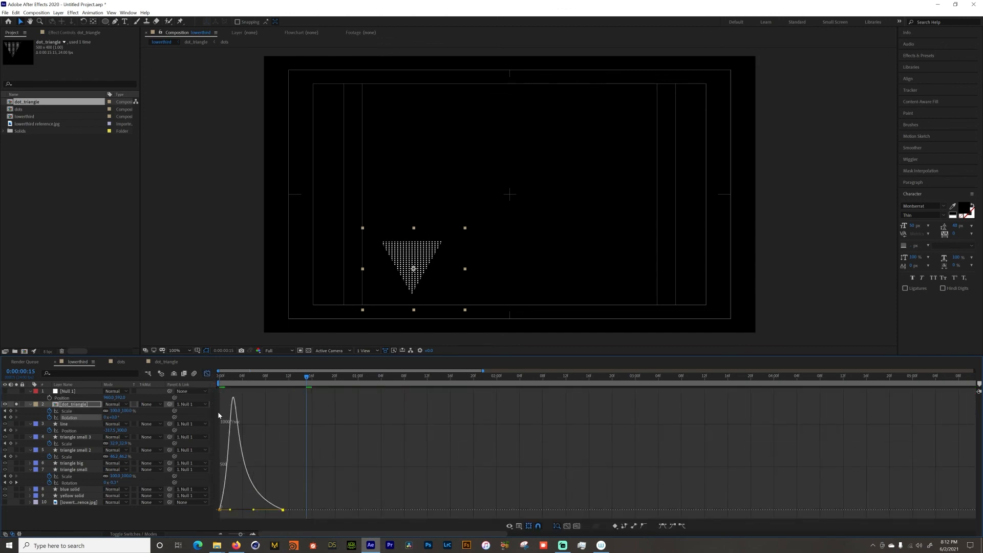
left_click(207, 375)
key("space")
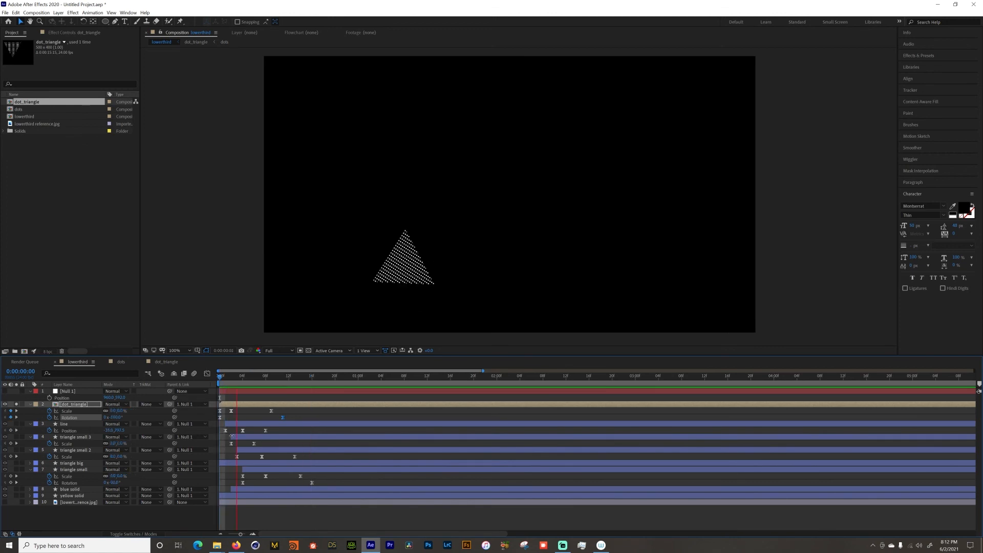
key("space")
key("space")
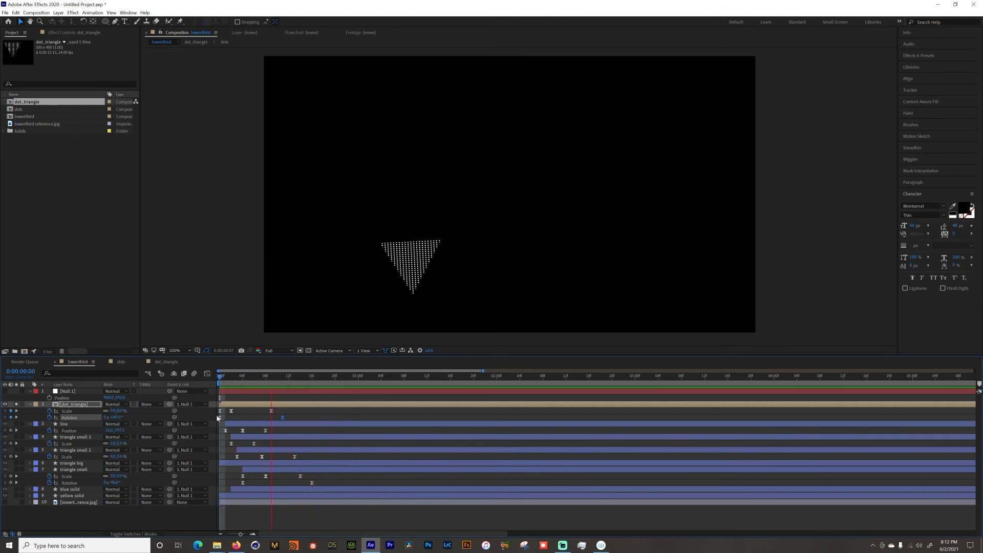
Step: Extend dot_triangle's spin by moving its last Rotation keyframe to frame 12, and preview it
left_click_drag(283, 417, 289, 419)
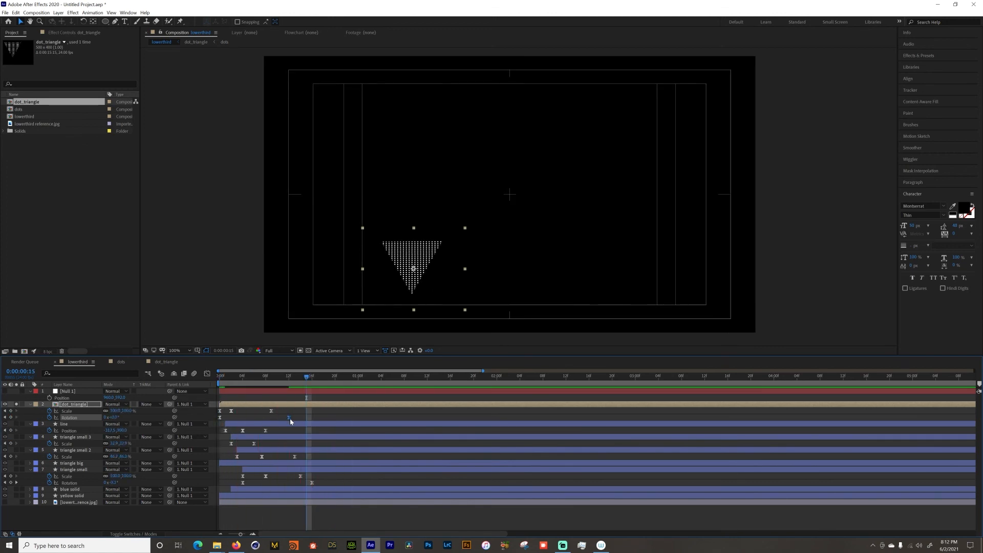
left_click_drag(229, 377, 220, 378)
key("space")
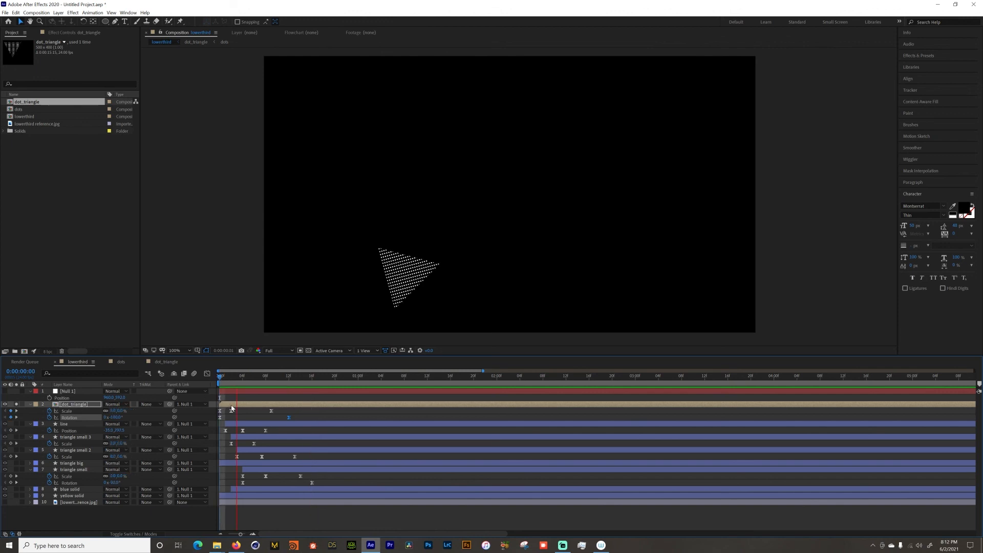
key("space")
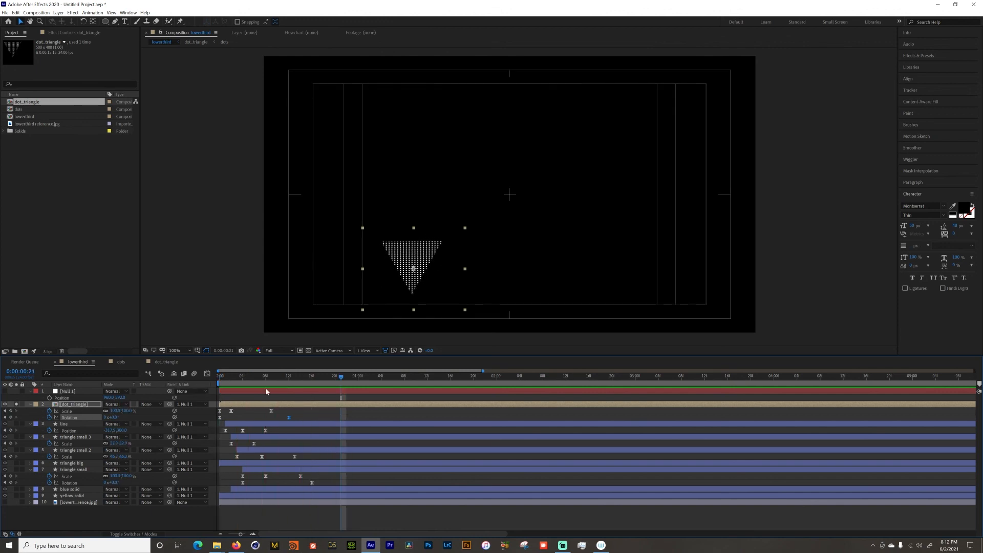
Step: Move dot_triangle's middle Scale keyframe to frame 3 and preview the timing
left_click_drag(232, 378, 235, 414)
key("space")
key("space")
Step: Set dot_triangle's Scale keyframe at frame 3 to 110% and preview the stronger overshoot from the start
left_click(237, 386)
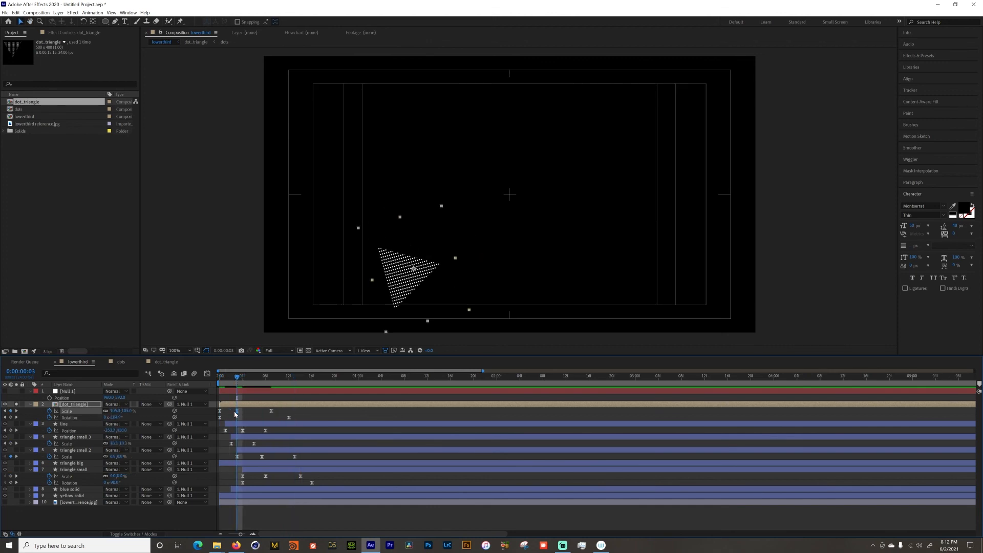
left_click(127, 411)
type("110")
key("Return")
left_click_drag(236, 378, 211, 404)
key("space")
key("space")
key("space")
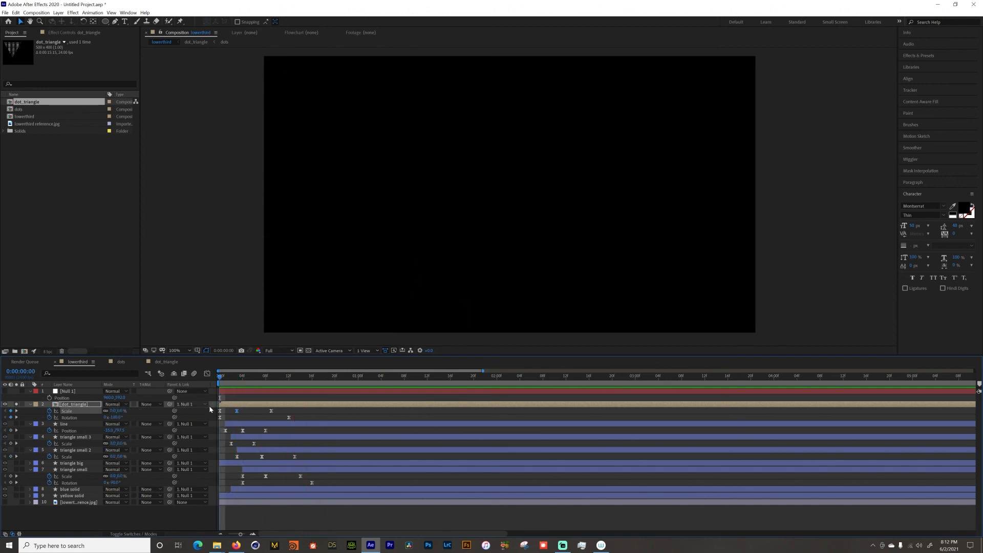
key("space")
key("space")
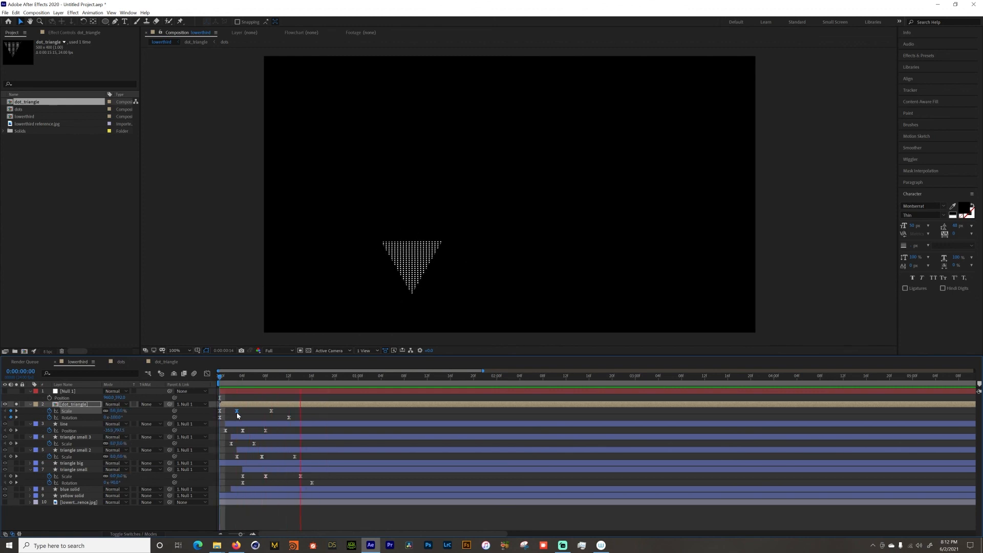
Step: Preview dot_triangle's animation, turn off its solo, and preview it together with all the lower-third layers
key("space")
key("space")
key("space")
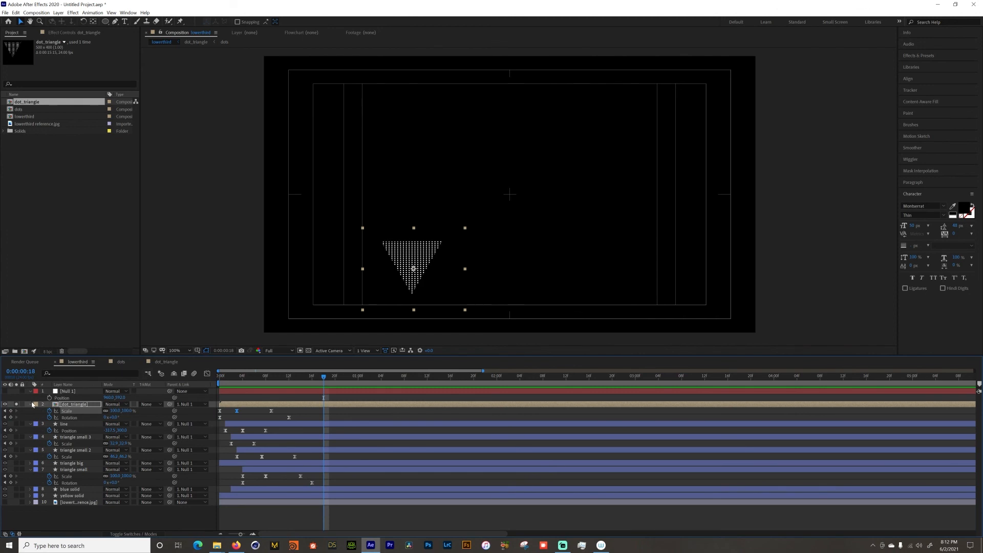
left_click(16, 404)
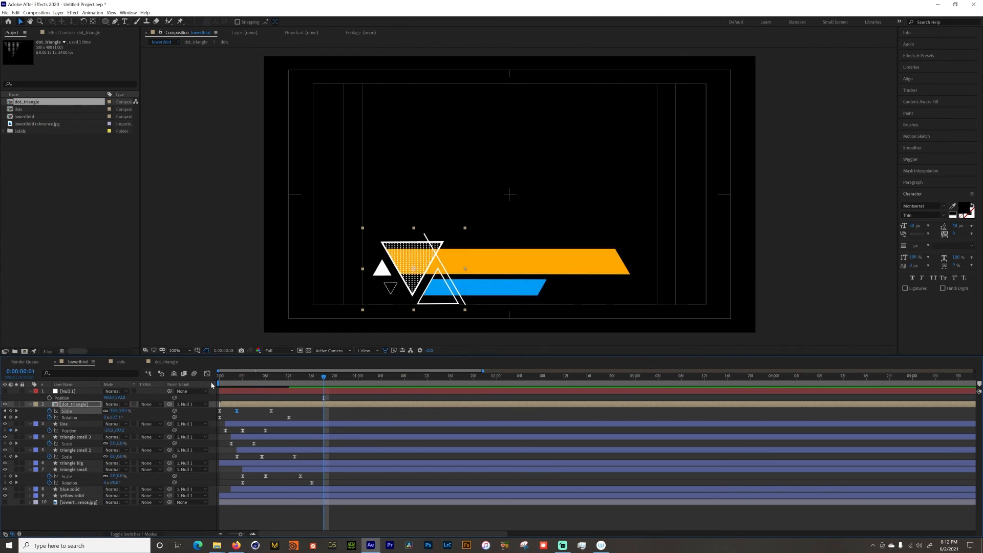
key("space")
key("space")
key("space")
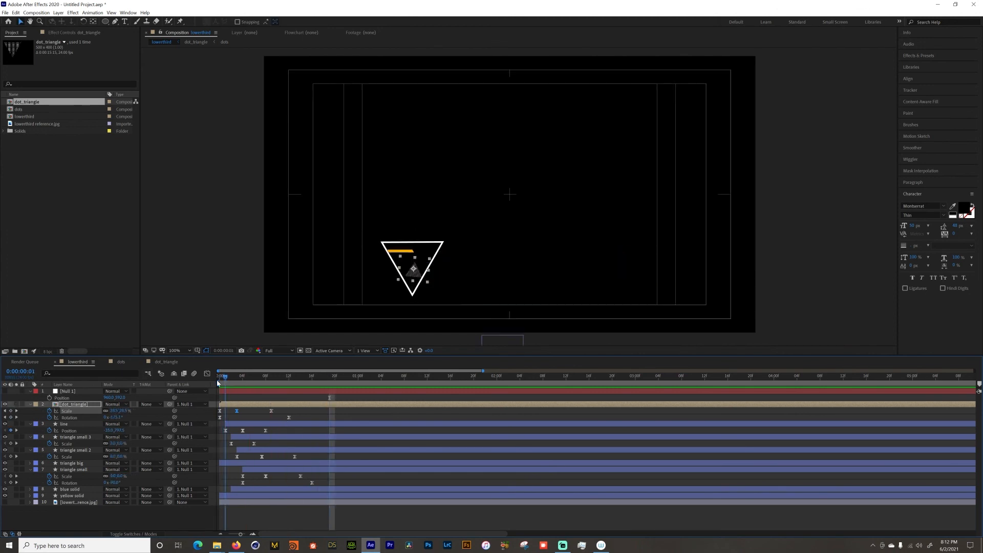
key("space")
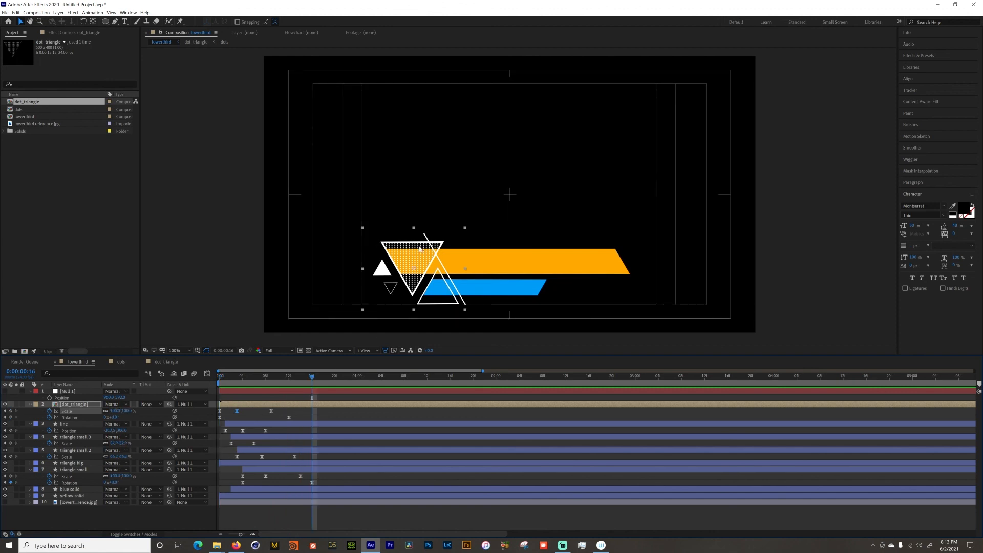
Step: Isolate triangle small 2, triangle small 3 and the line one at a time to identify each layer's shape
left_click(74, 437)
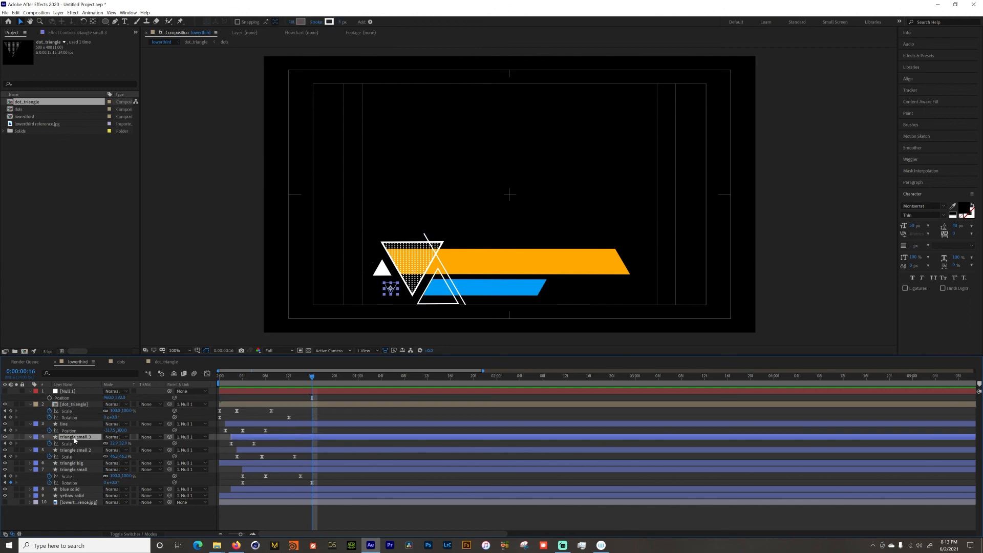
left_click(17, 450)
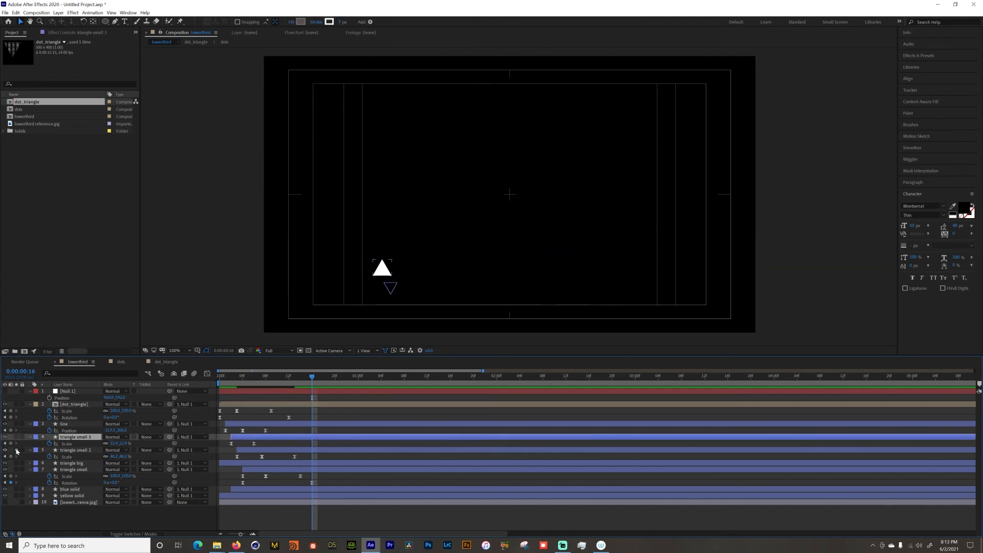
left_click(17, 450)
left_click(18, 436)
left_click(18, 436)
left_click(17, 424)
left_click(17, 424)
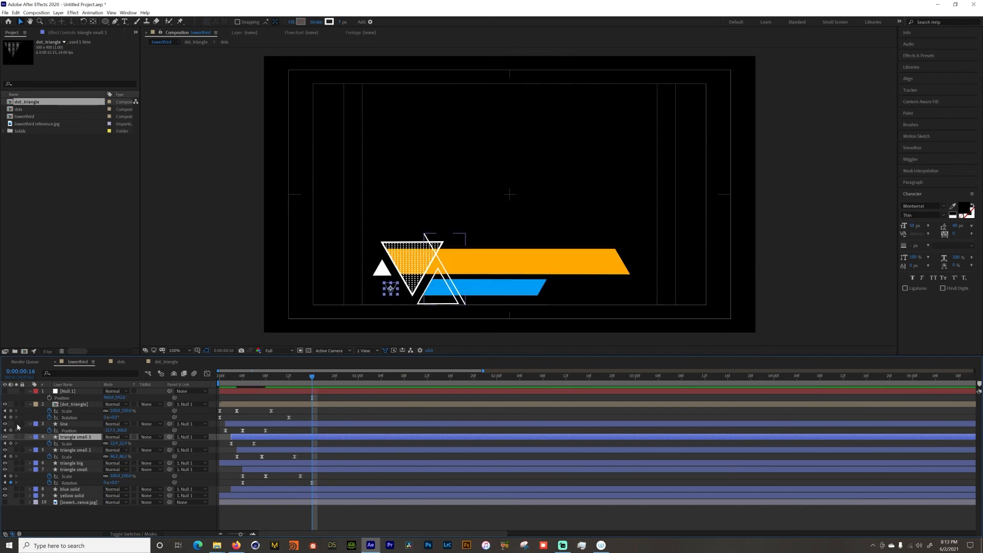
Step: Solo the triangle big layer, add Trim Paths to it, and reveal the Trim Paths properties
left_click(17, 462)
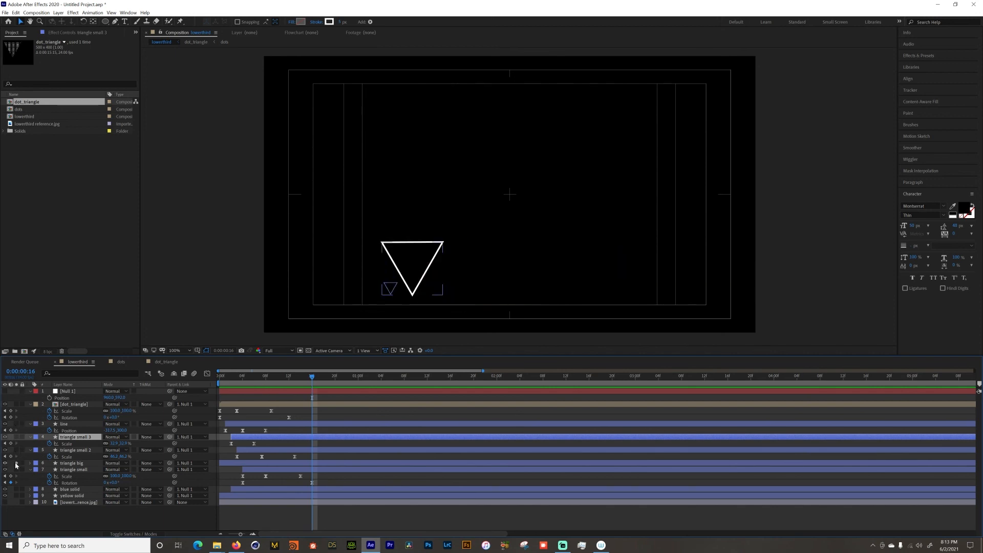
left_click(65, 463)
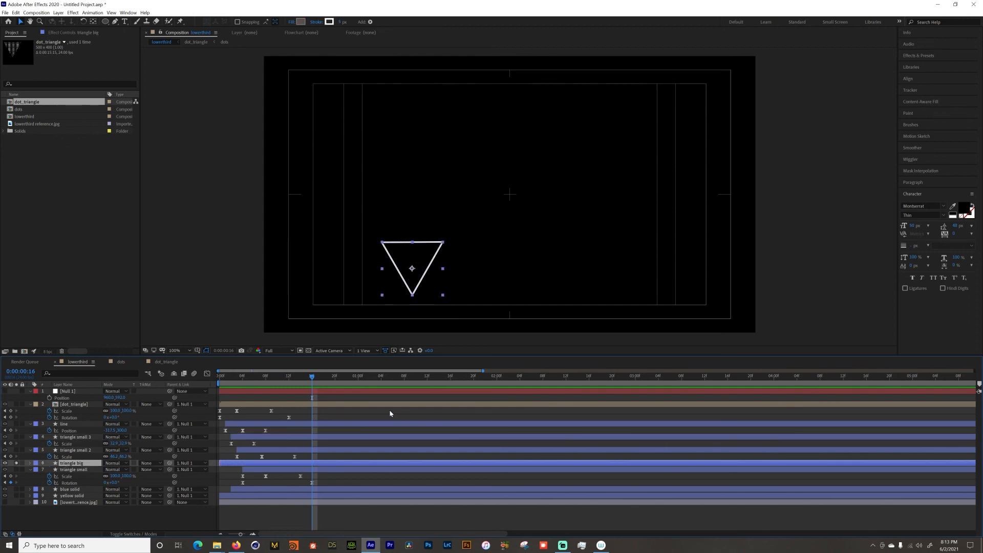
left_click(29, 464)
left_click(161, 470)
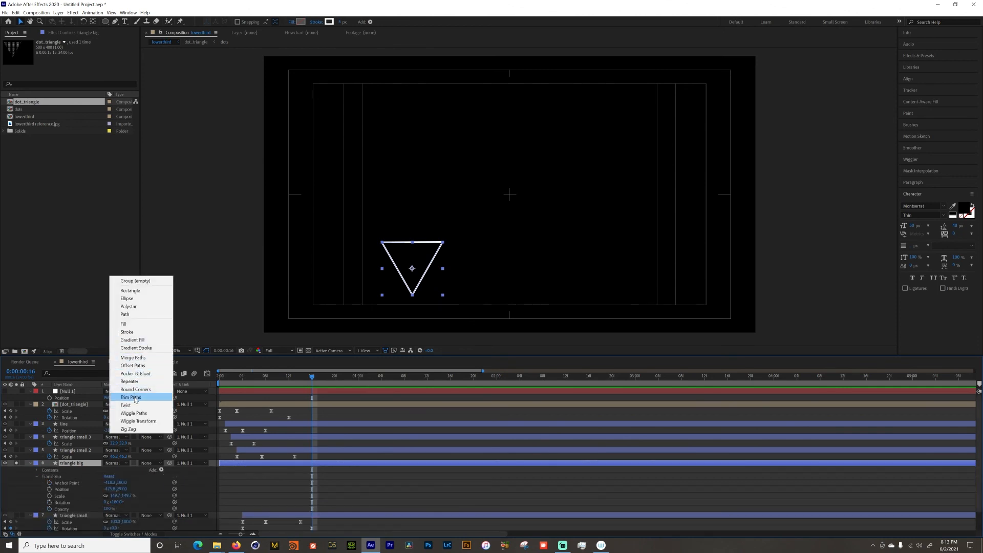
left_click(132, 398)
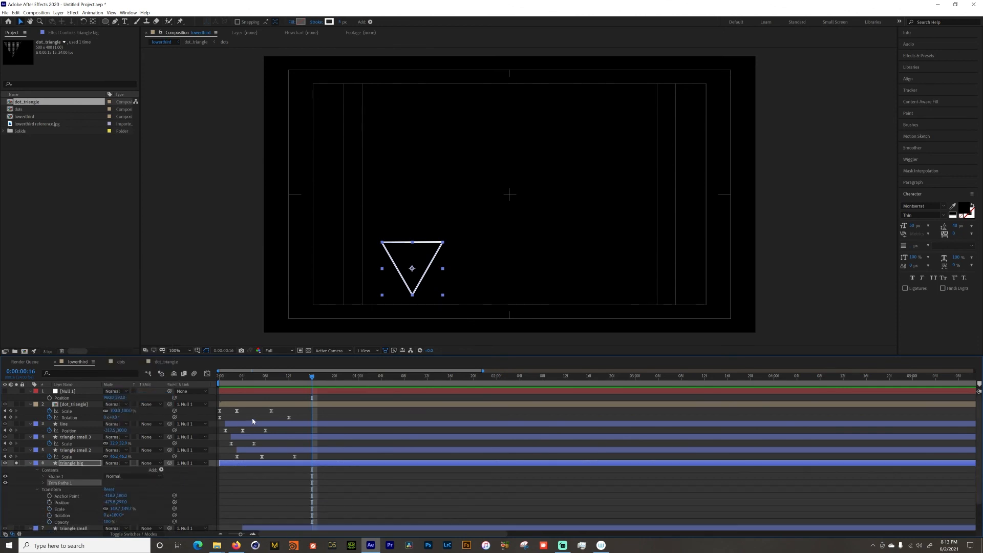
left_click(37, 489)
left_click(43, 483)
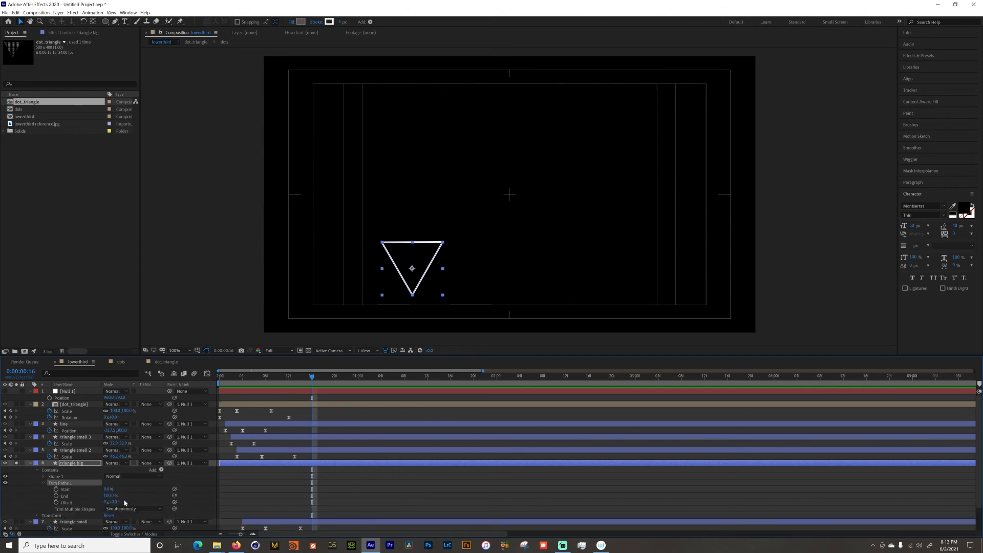
Step: Keyframe triangle big's Trim Paths End from 0% at frame 0 to 100% at frame 12
left_click_drag(108, 496, 68, 496)
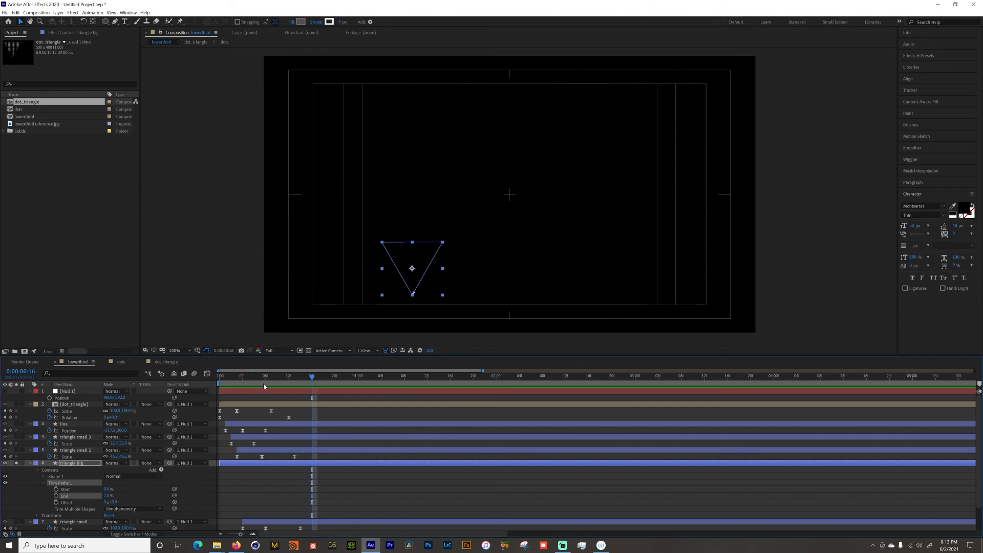
left_click_drag(276, 382, 288, 382)
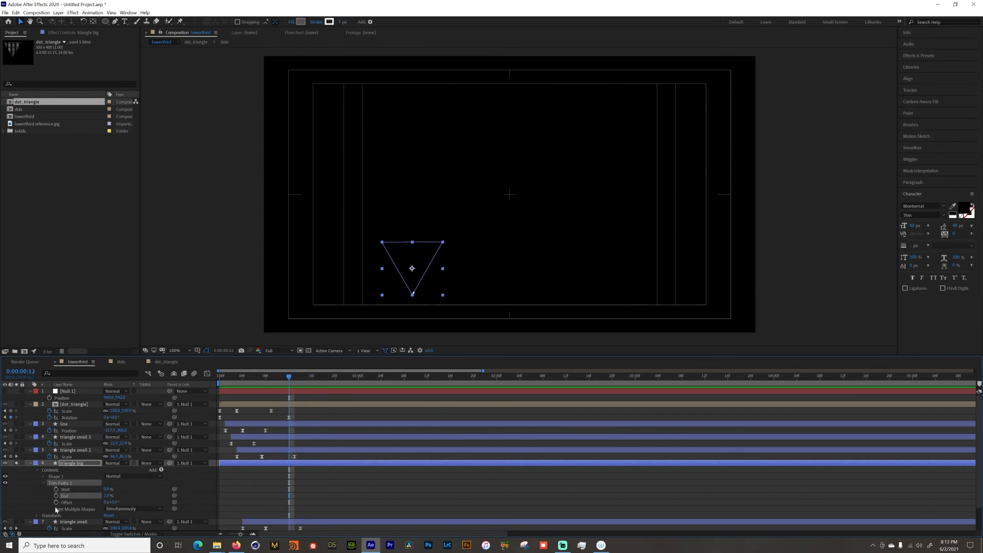
left_click_drag(106, 496, 203, 500)
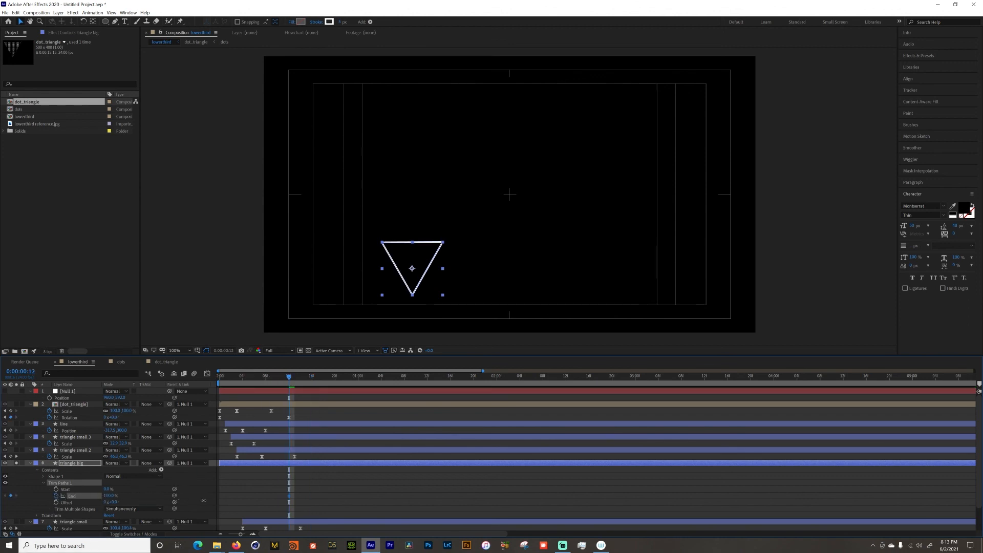
left_click_drag(238, 382, 220, 383)
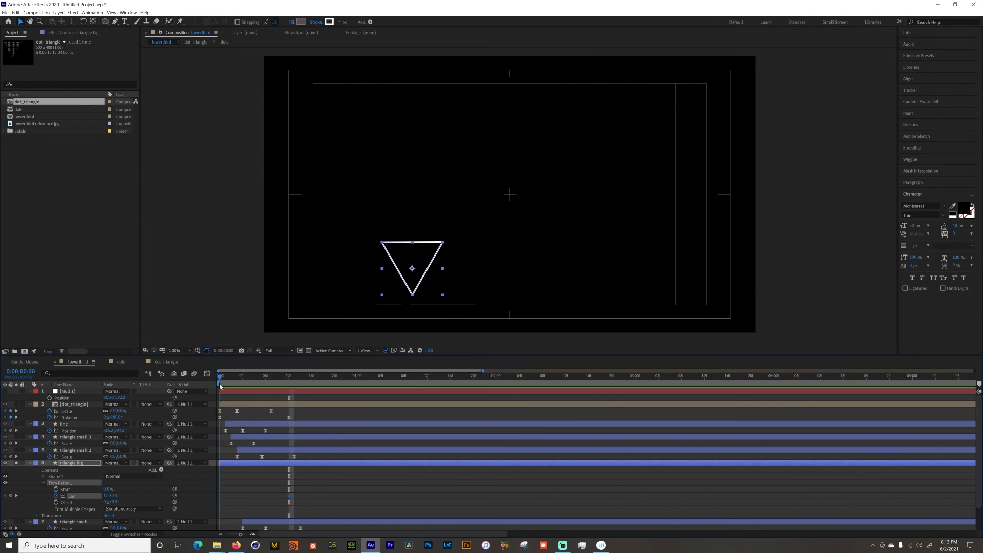
left_click_drag(111, 496, 37, 496)
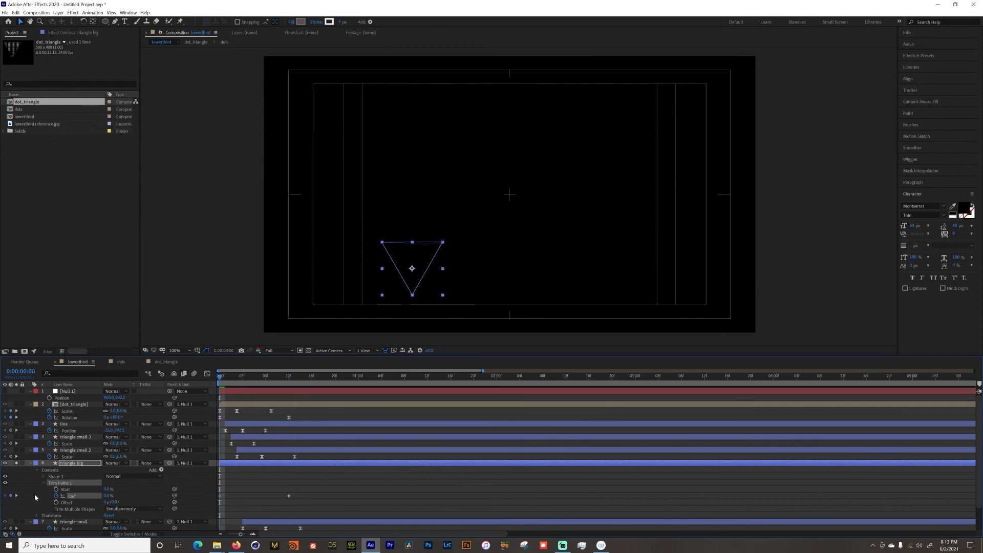
Step: Ease triangle big's two End keyframes, reshape their speed graph, and preview the outline drawing on
left_click_drag(303, 490, 213, 507)
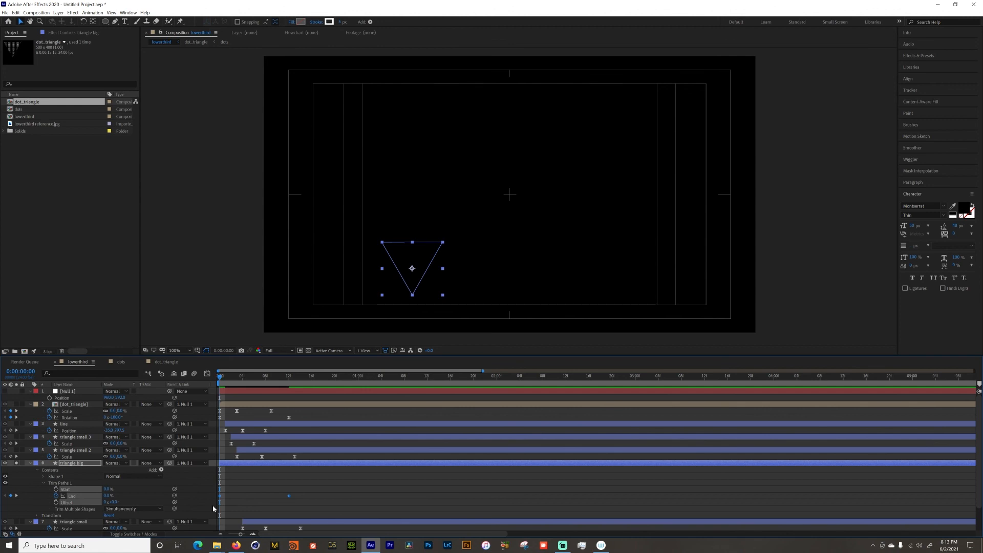
left_click(207, 373)
left_click_drag(312, 491, 261, 511)
left_click(207, 373)
key("space")
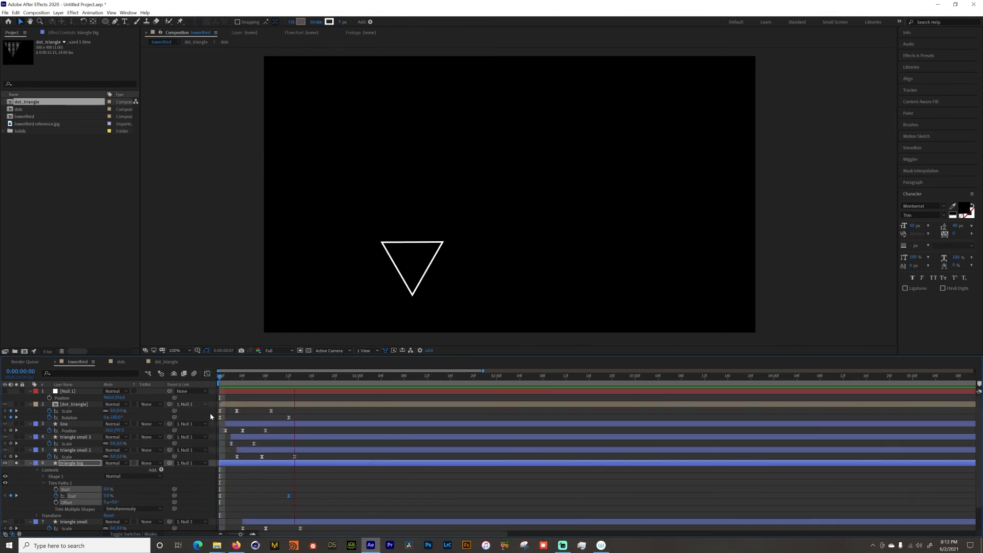
key("space")
Step: Move triangle big's last End keyframe to frame 13, shift the layer to start at frame 2, and preview it with all layers
left_click_drag(287, 496, 292, 497)
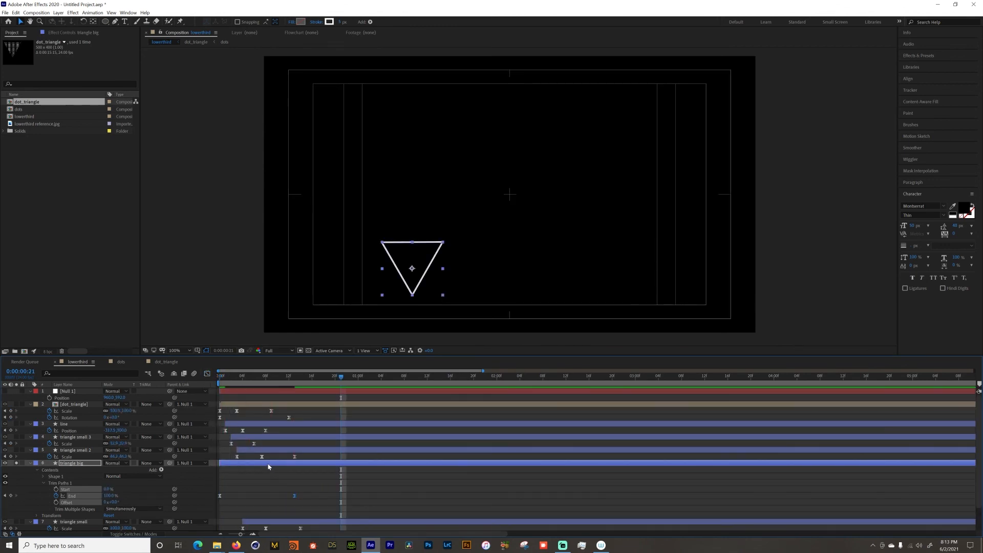
left_click_drag(268, 464, 280, 464)
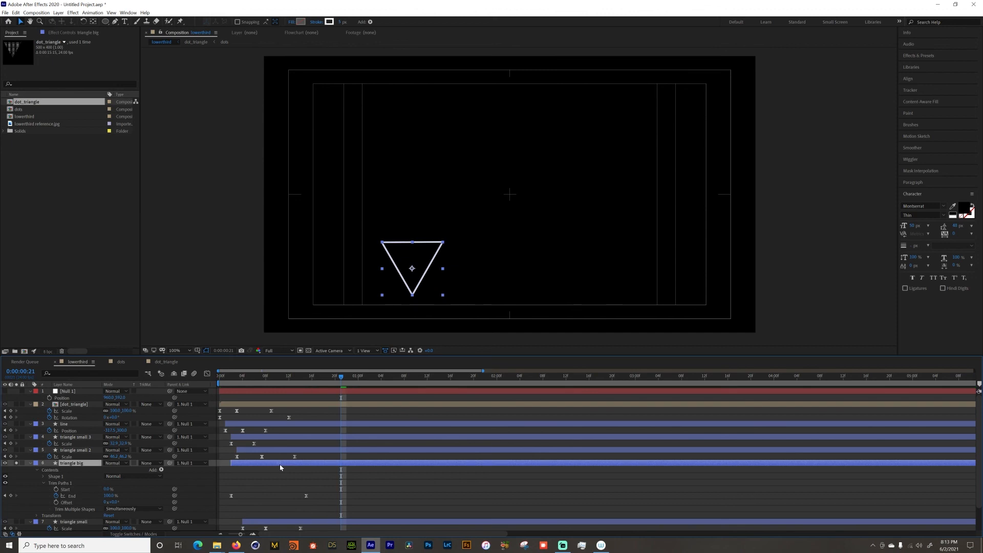
left_click(17, 463)
key("space")
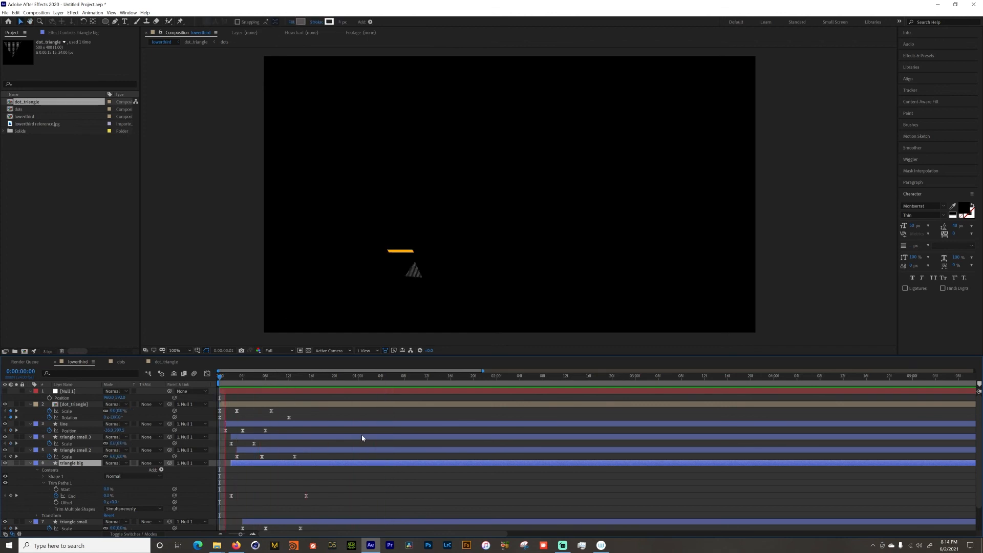
key("space")
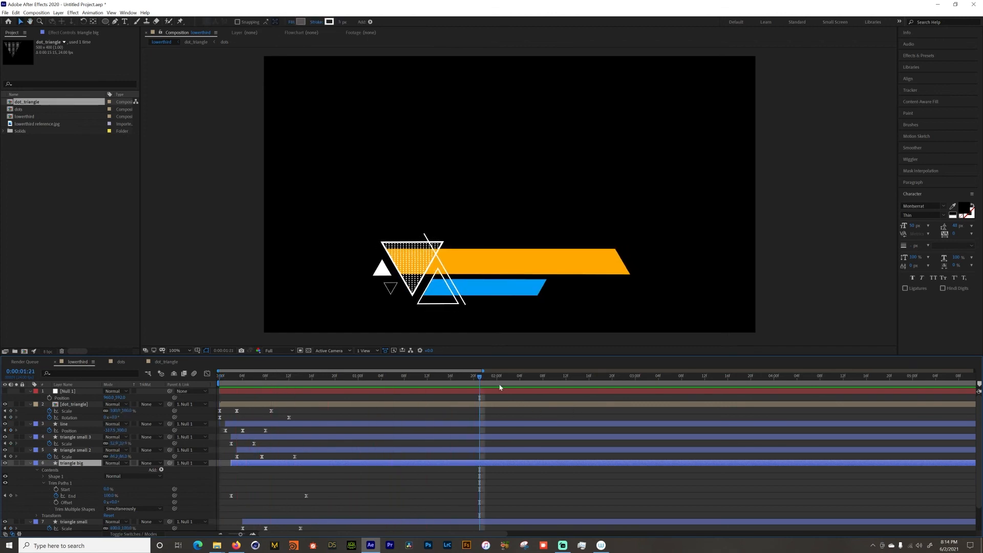
Step: End the work area at 8 seconds and trim the lowerthird composition to it
key("semicolon")
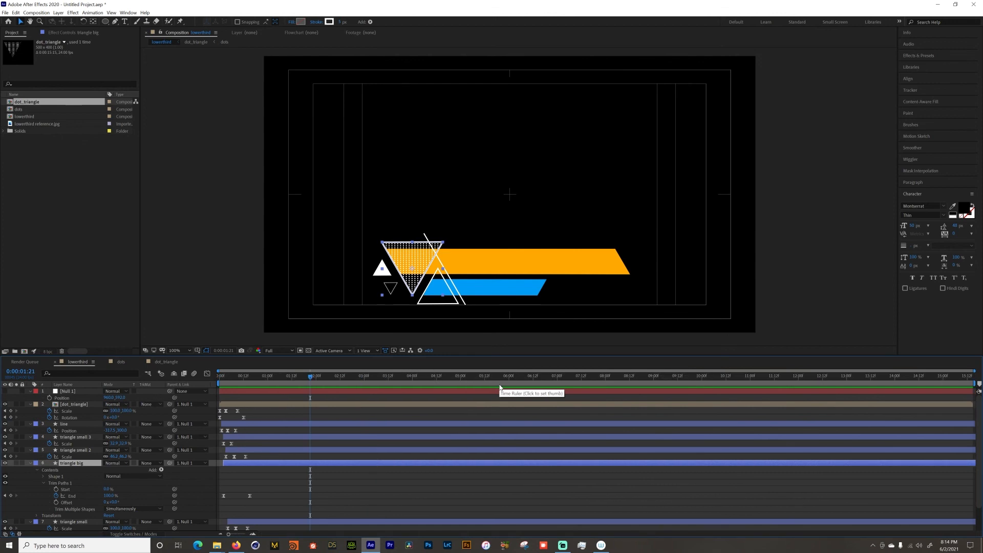
left_click(607, 381)
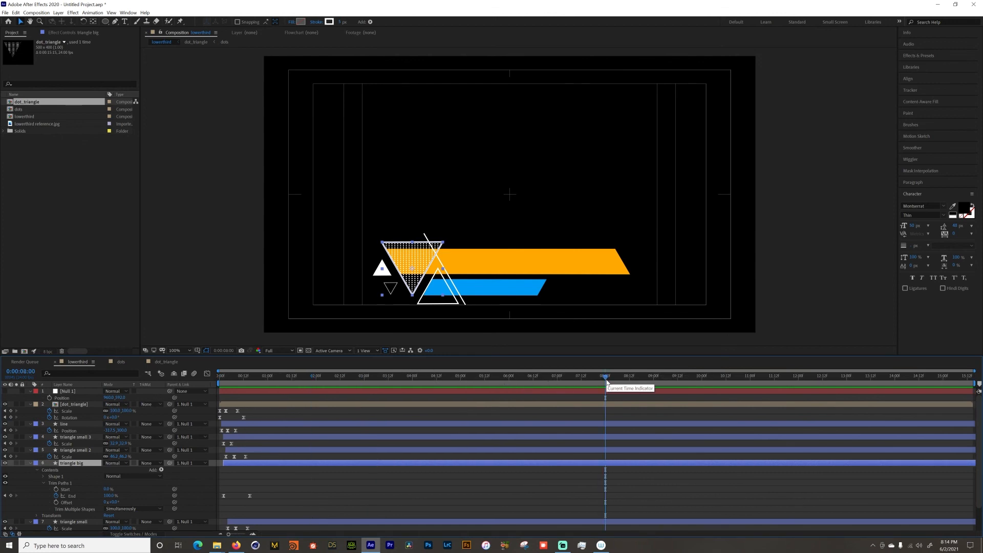
right_click(580, 383)
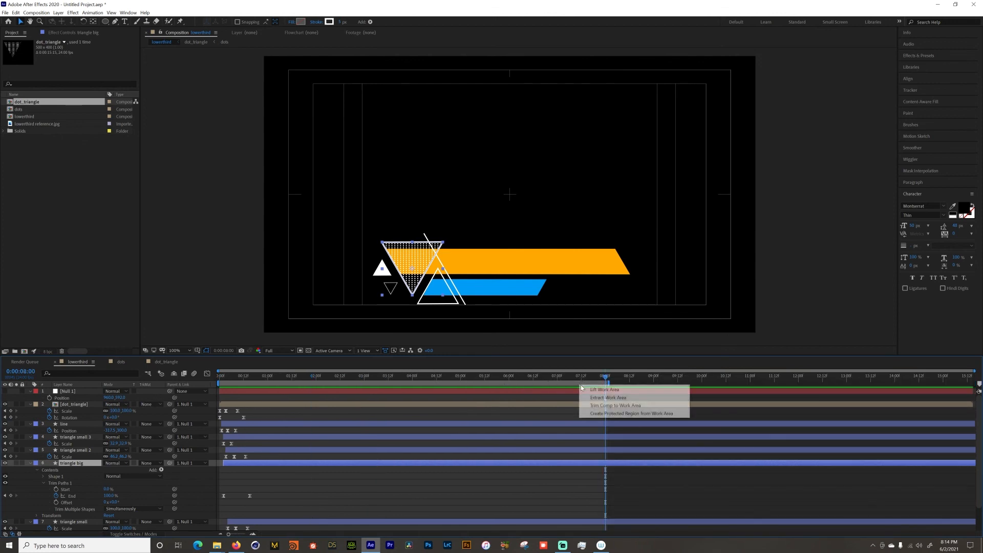
left_click(593, 406)
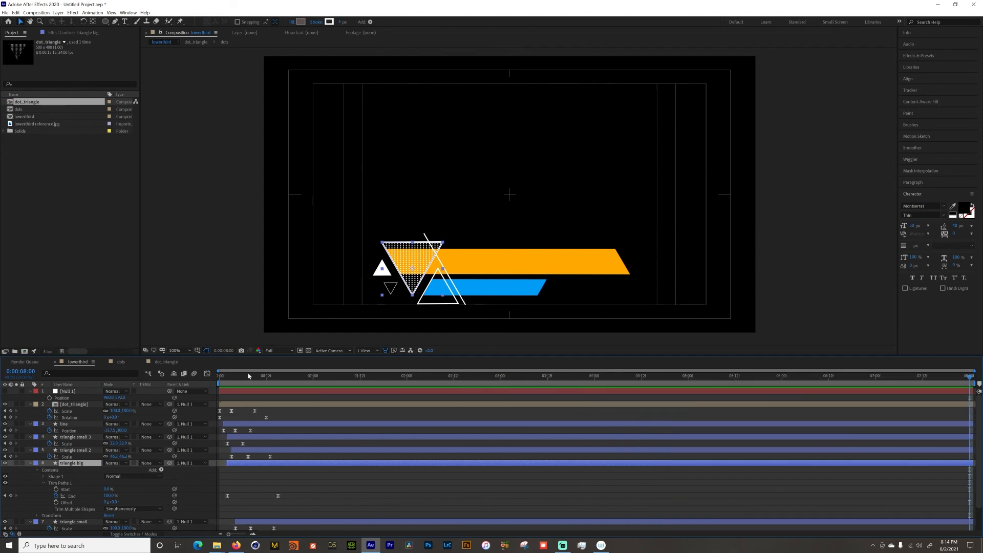
Step: Preview the trimmed lower third from the start and check the composition around 1 second and 6:12
key("Home")
key("space")
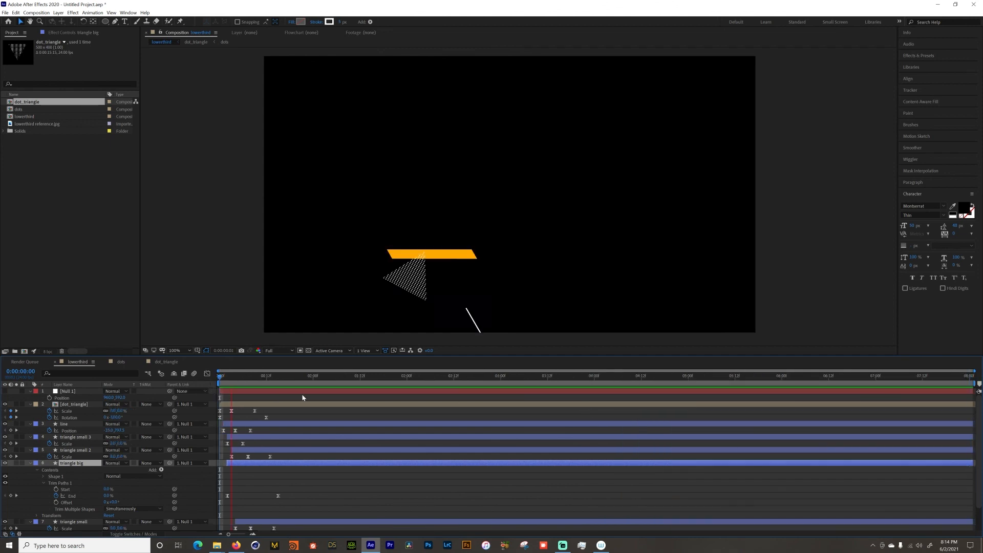
left_click(313, 381)
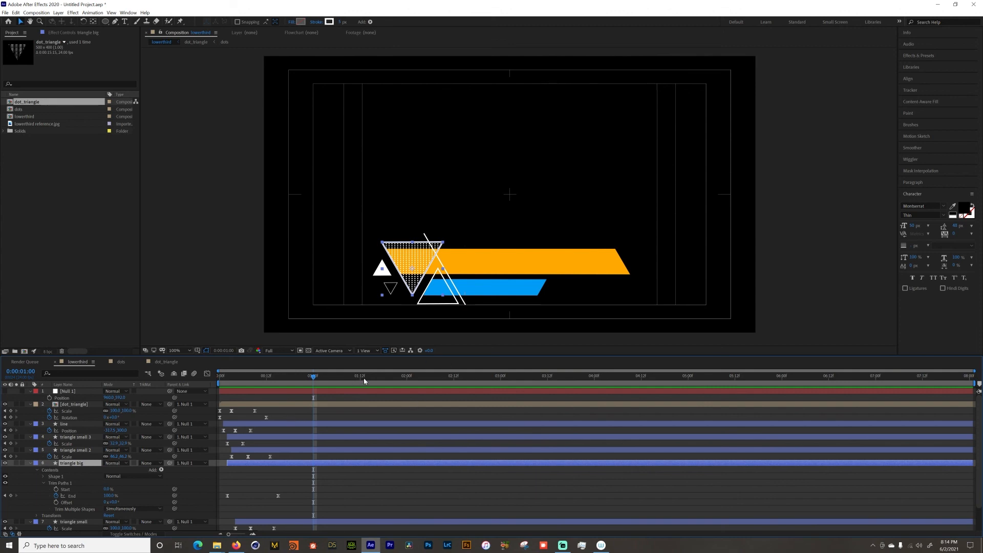
left_click_drag(863, 388, 831, 395)
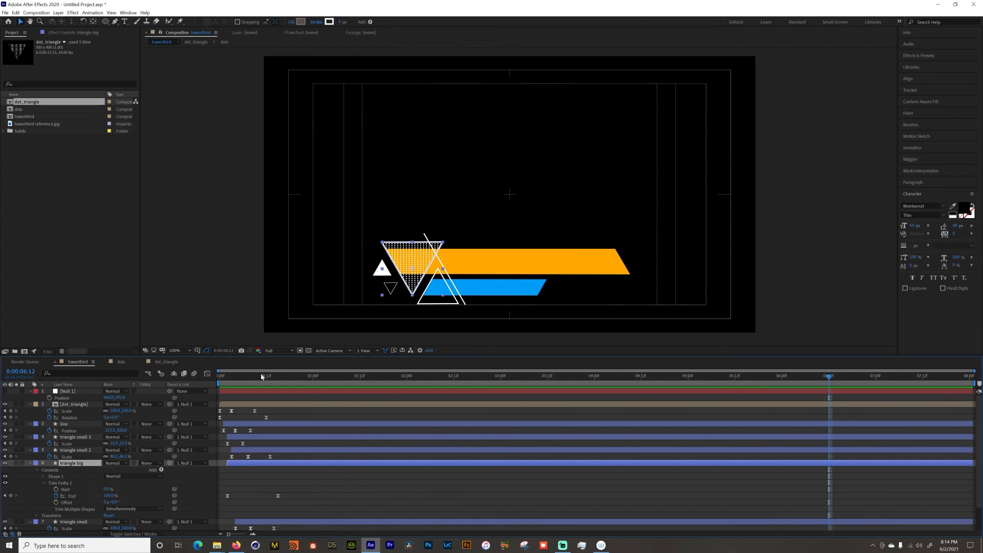
key("Home")
key("space")
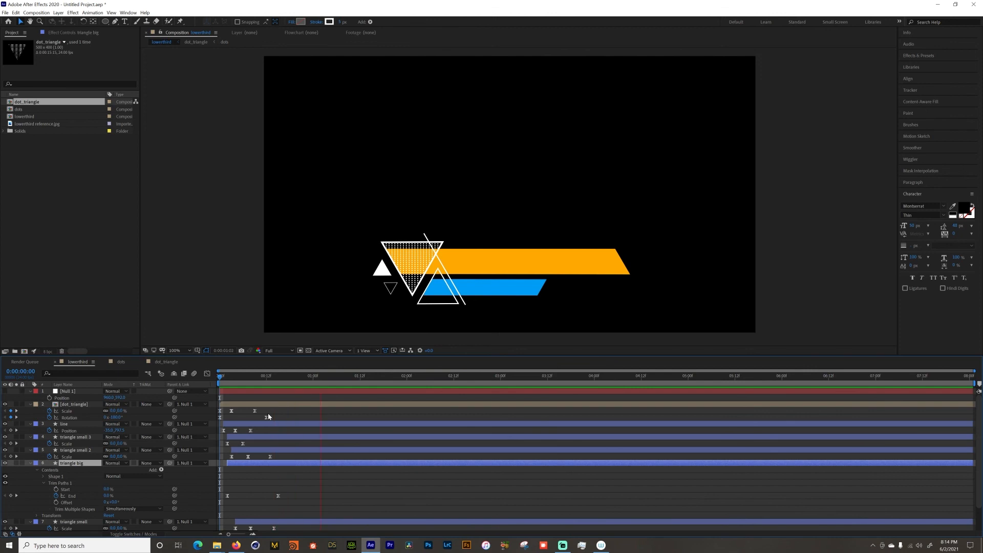
key("space")
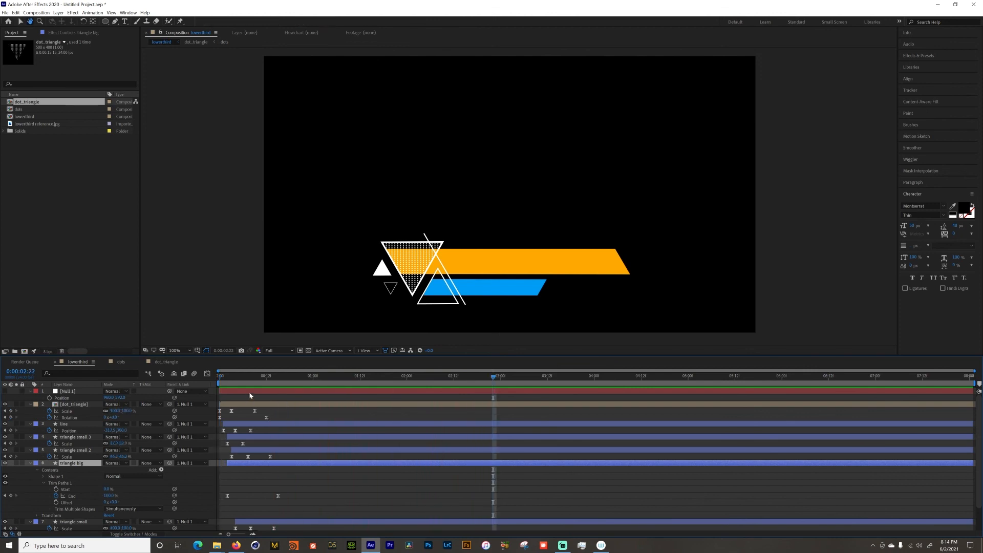
left_click_drag(234, 377, 193, 384)
key("space")
Step: End the work area at 0:00:01:04 and preview the intro animation from the start
left_click(333, 380)
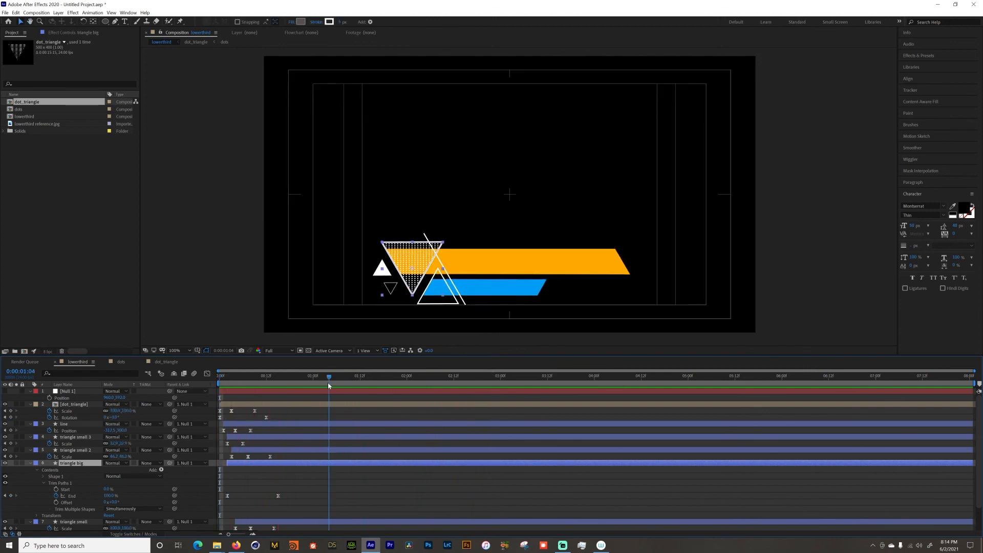
left_click_drag(250, 380, 177, 389)
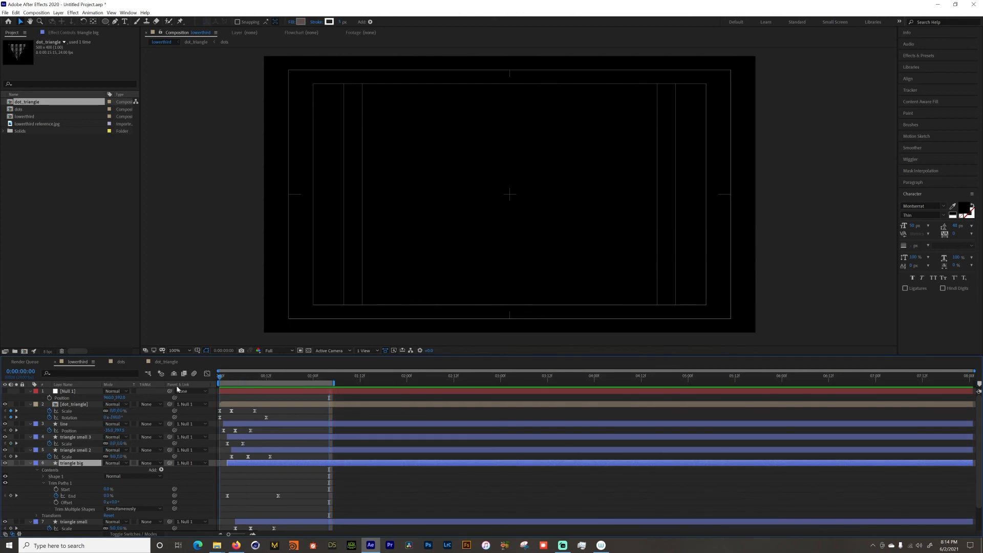
key("space")
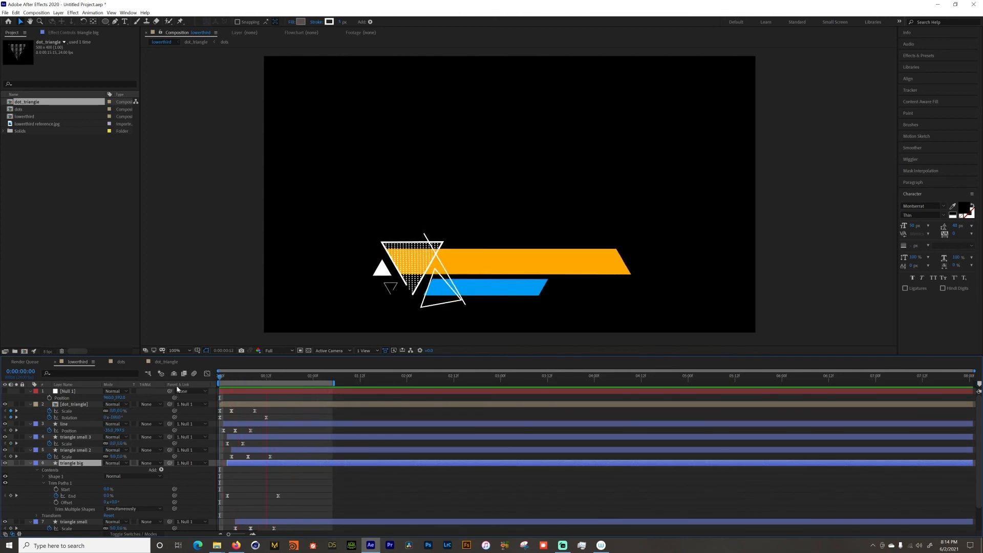